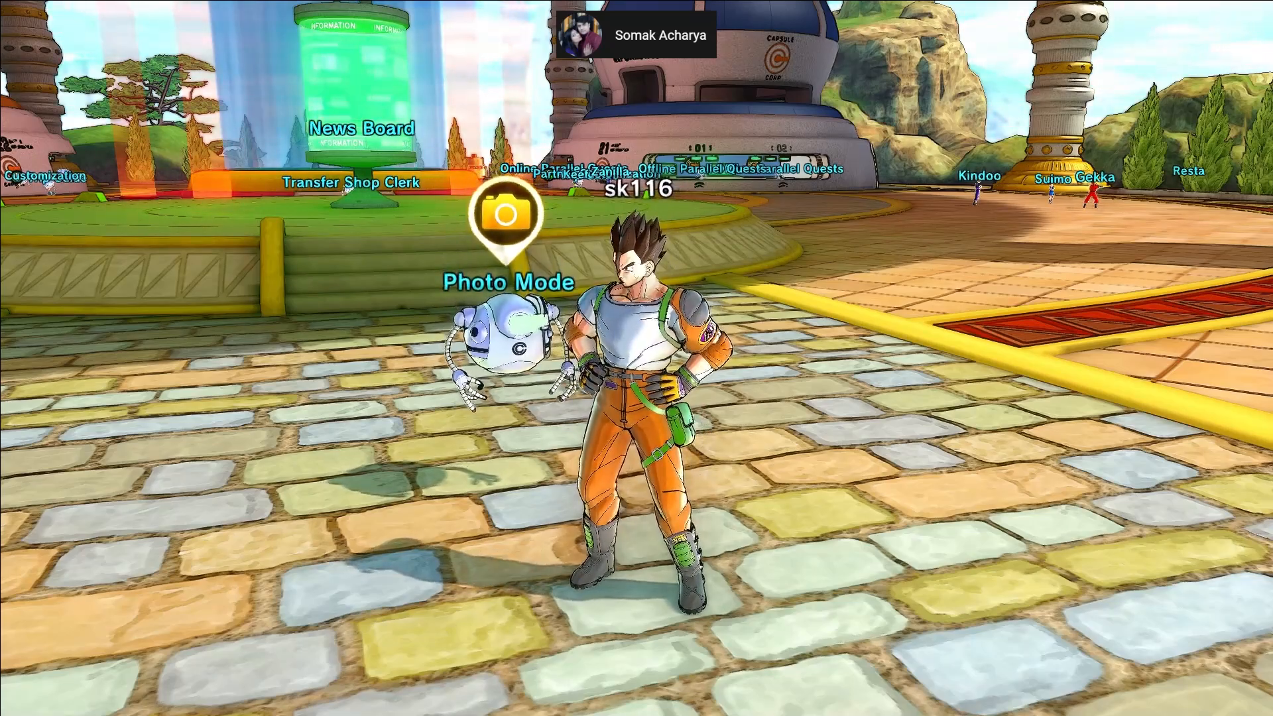
pyautogui.press('t')
pyautogui.press('Return')
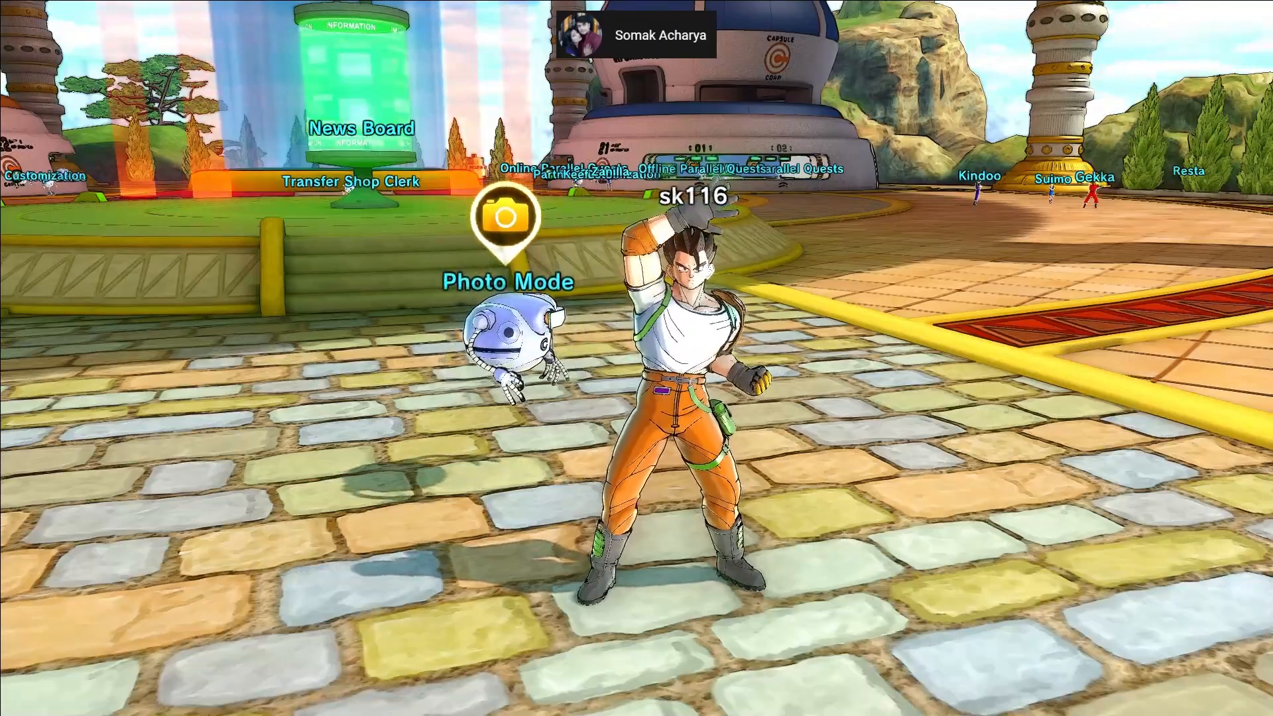
pyautogui.press('w')
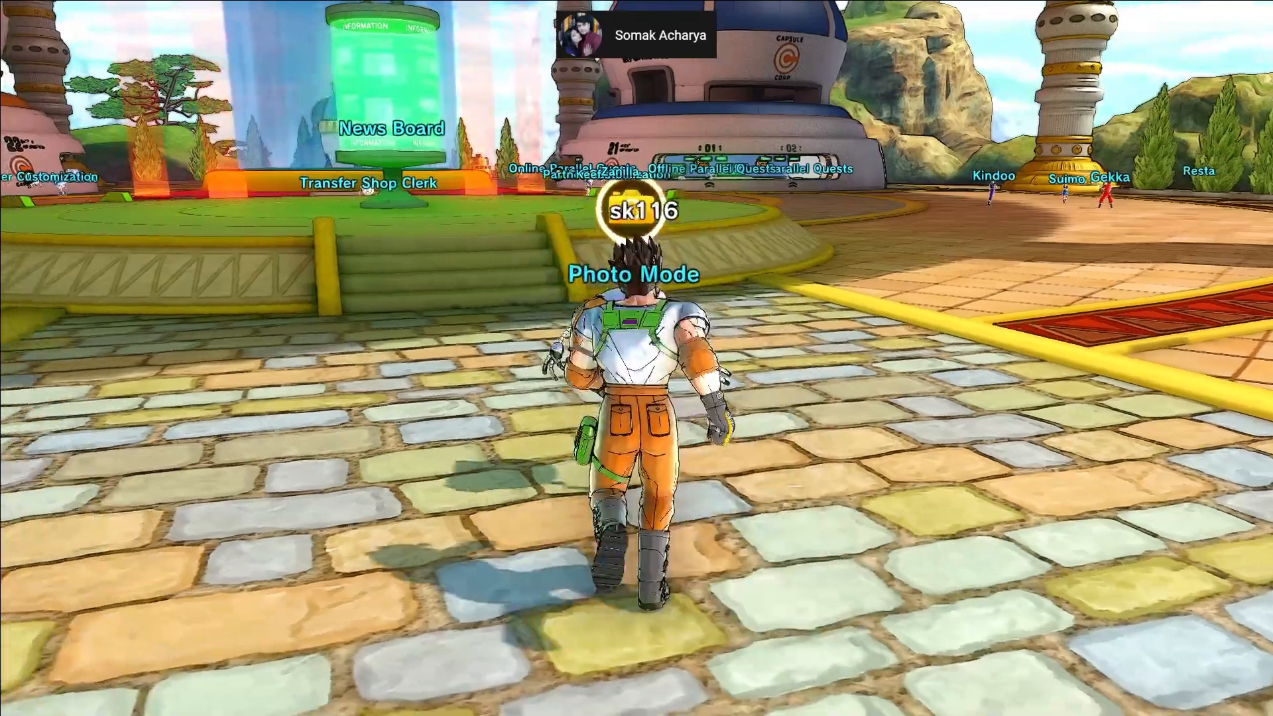
pyautogui.press('q')
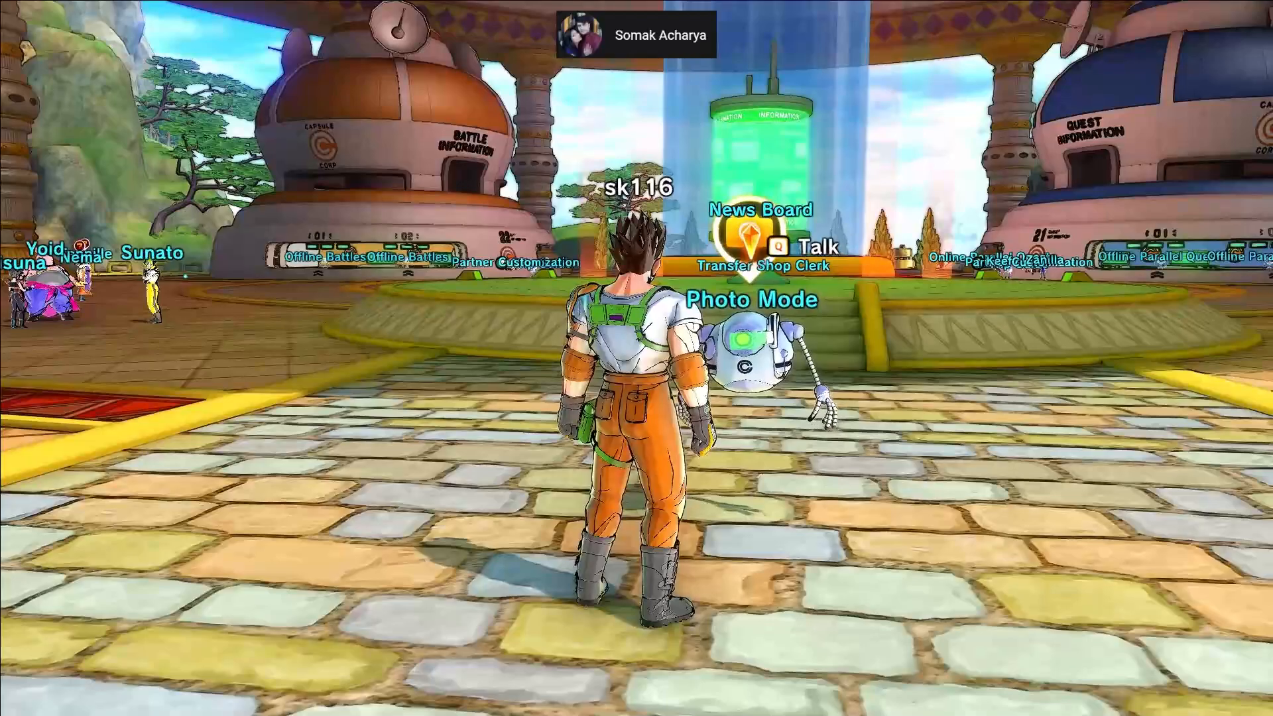
pyautogui.press('Return')
pyautogui.press('Return')
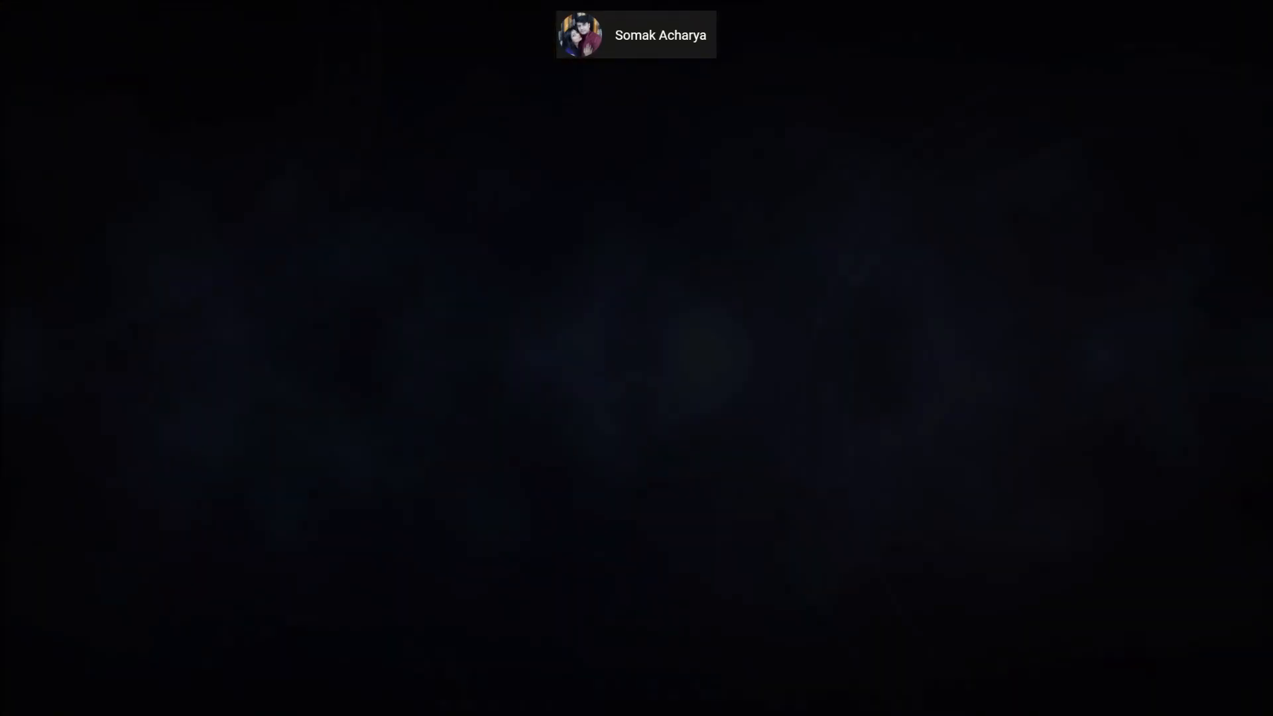
# - Choose Vegeta (The Saiyan Prince) alongside Goku as a fighter for the versus battle
pyautogui.press('Down')
pyautogui.press('Down')
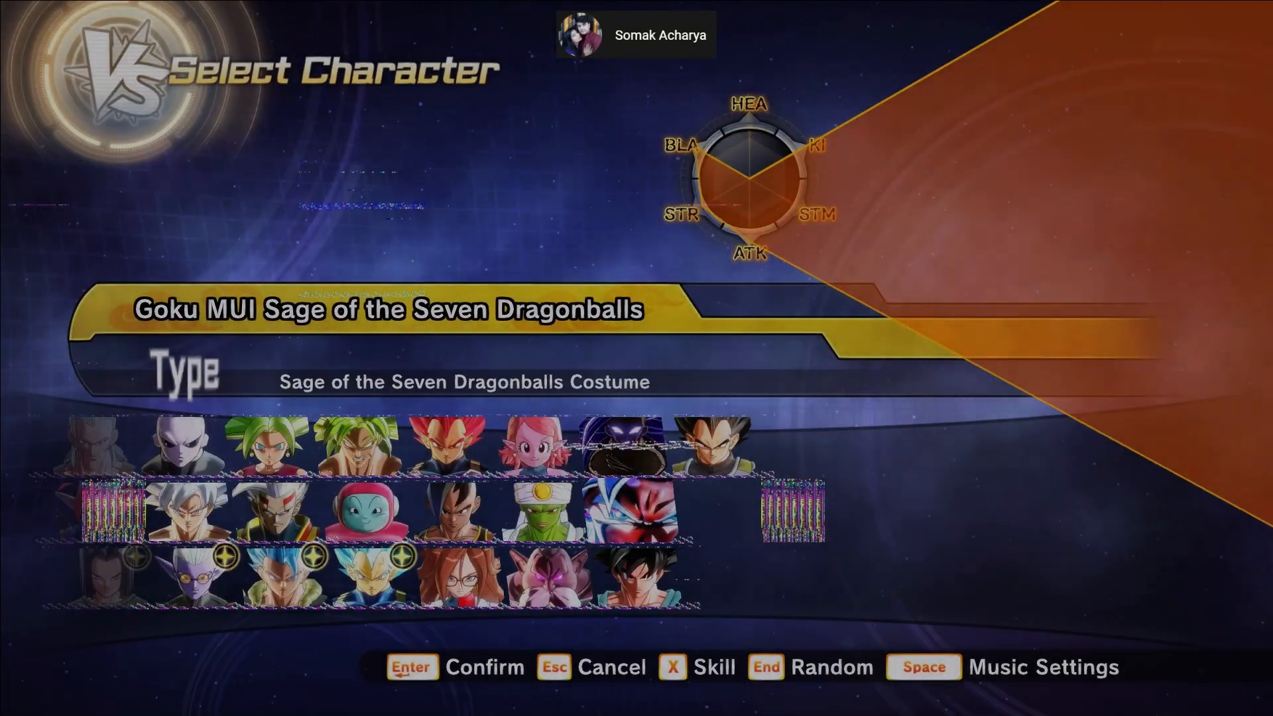
pyautogui.press('Return')
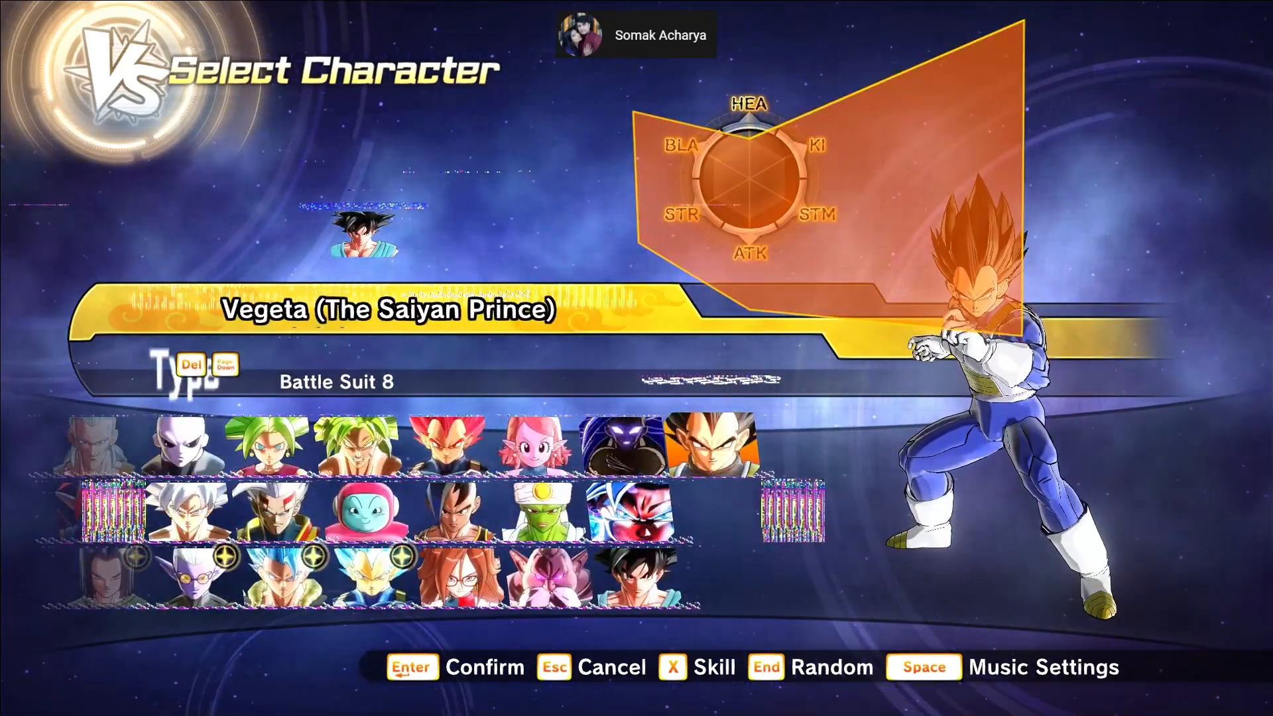
pyautogui.press('Return')
pyautogui.press('Return')
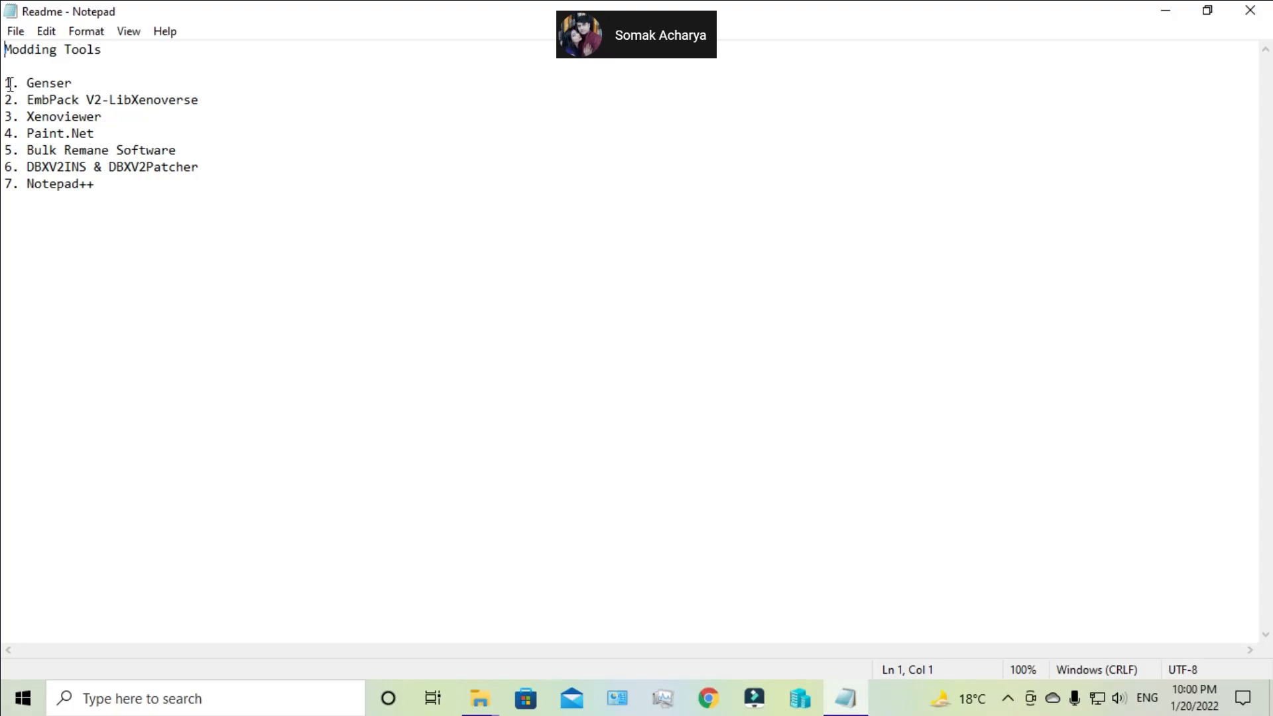
# - Review the numbered list of required modding tools in the Readme file
pyautogui.moveTo(6, 85); pyautogui.dragTo(109, 203)
pyautogui.click(110, 204)
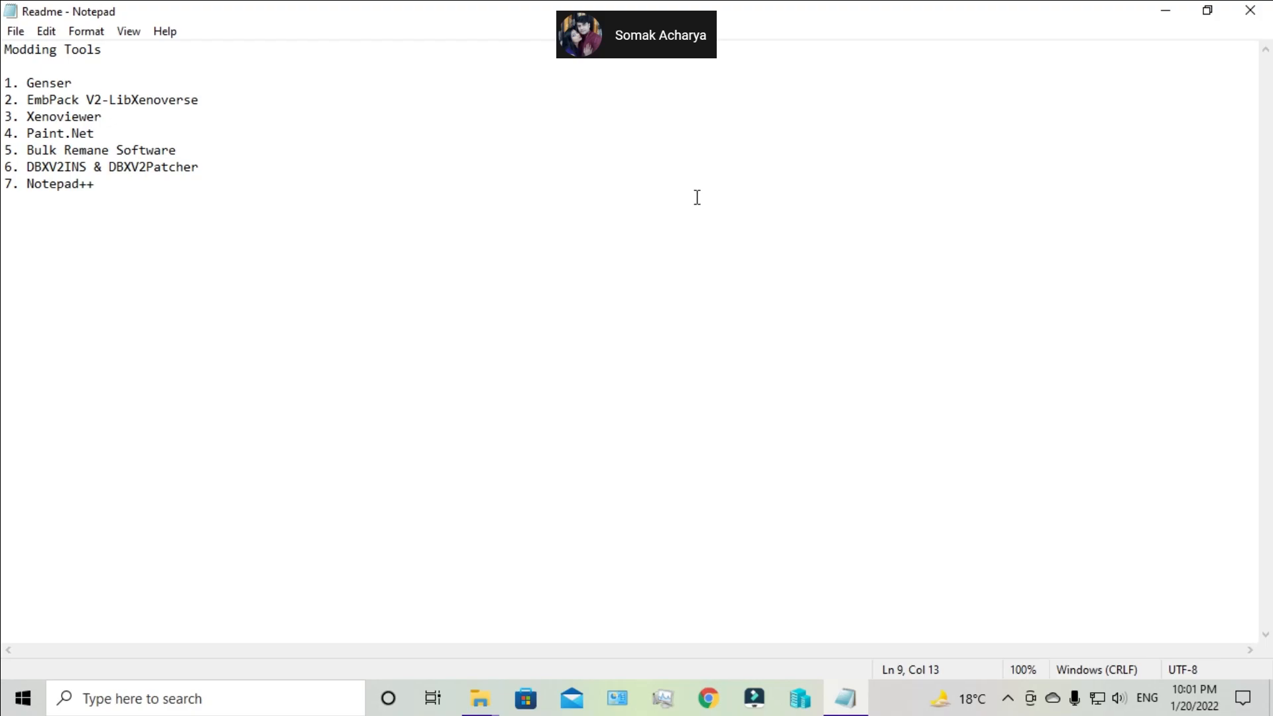
# - Switch to File Explorer, open the GOK folder inside chara and look through its character files
pyautogui.click(486, 702)
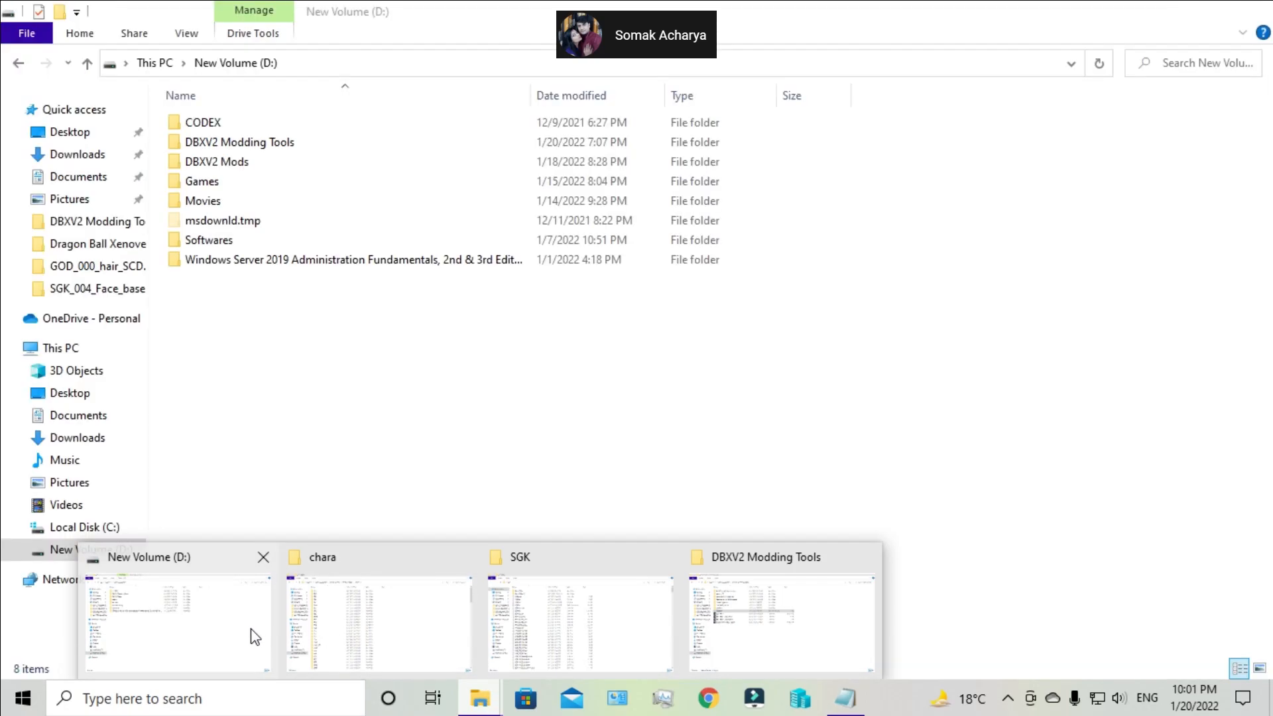
pyautogui.click(386, 627)
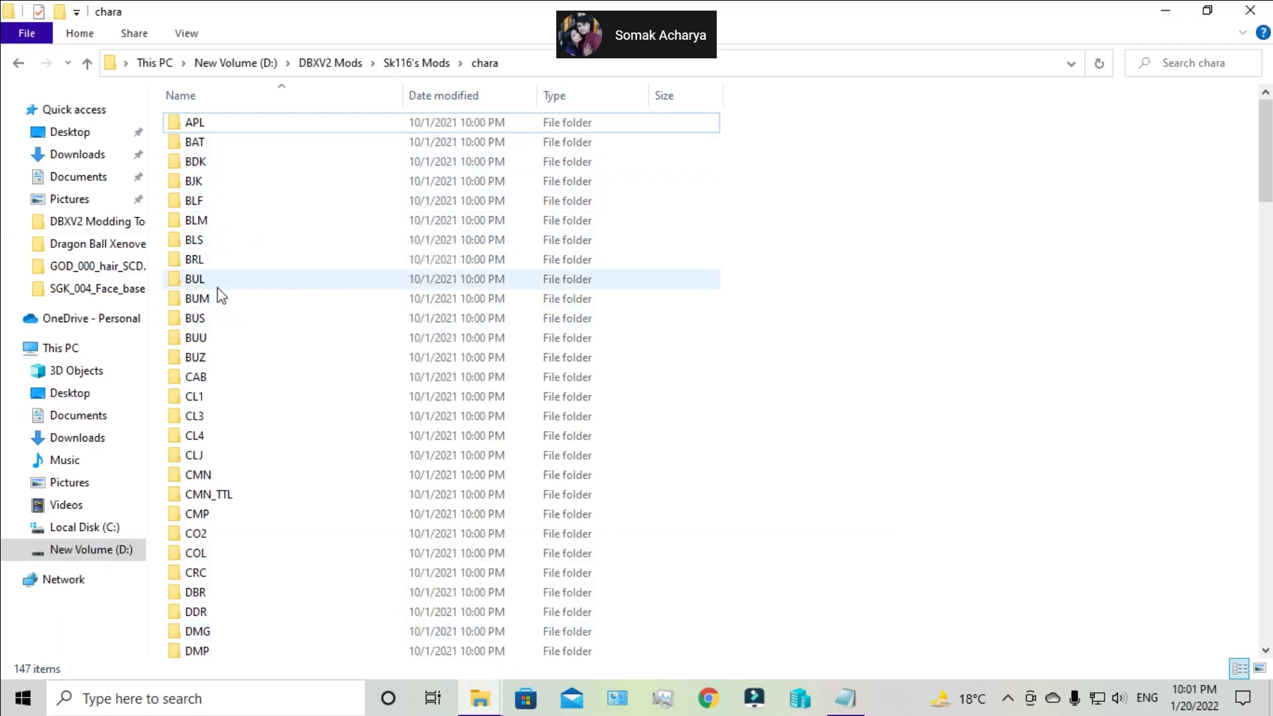
pyautogui.click(276, 221)
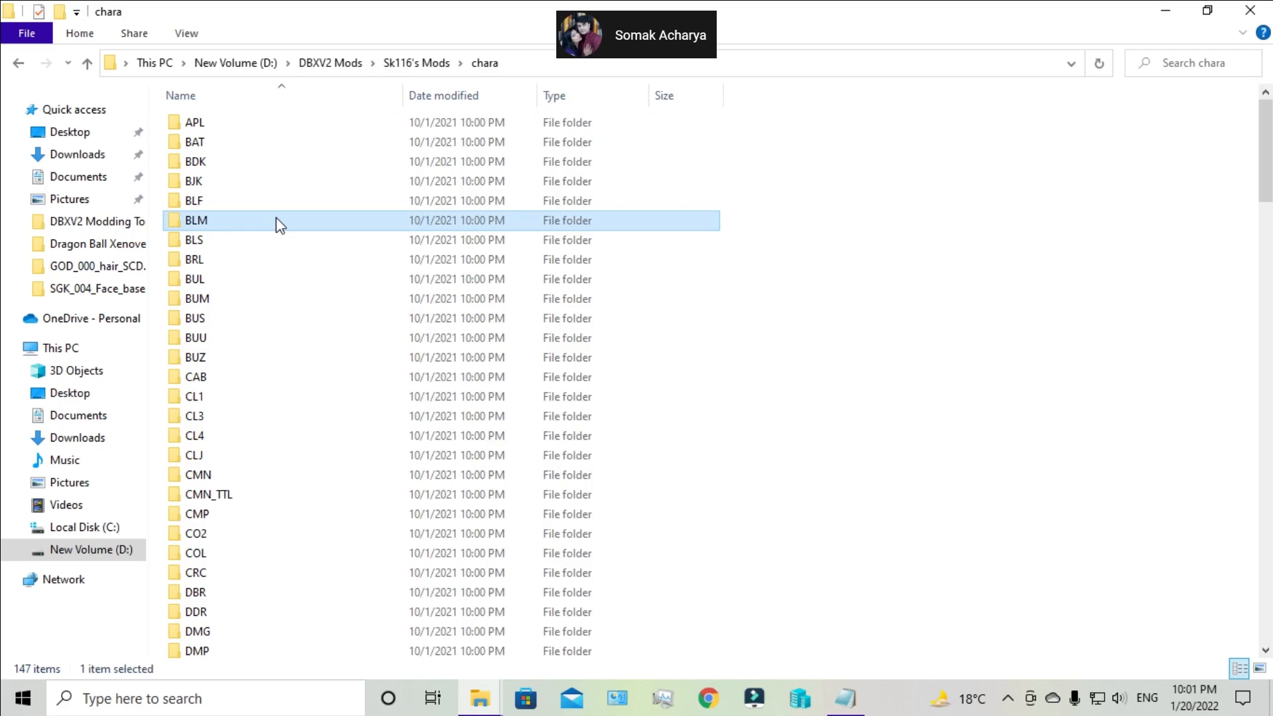
pyautogui.write('gok')
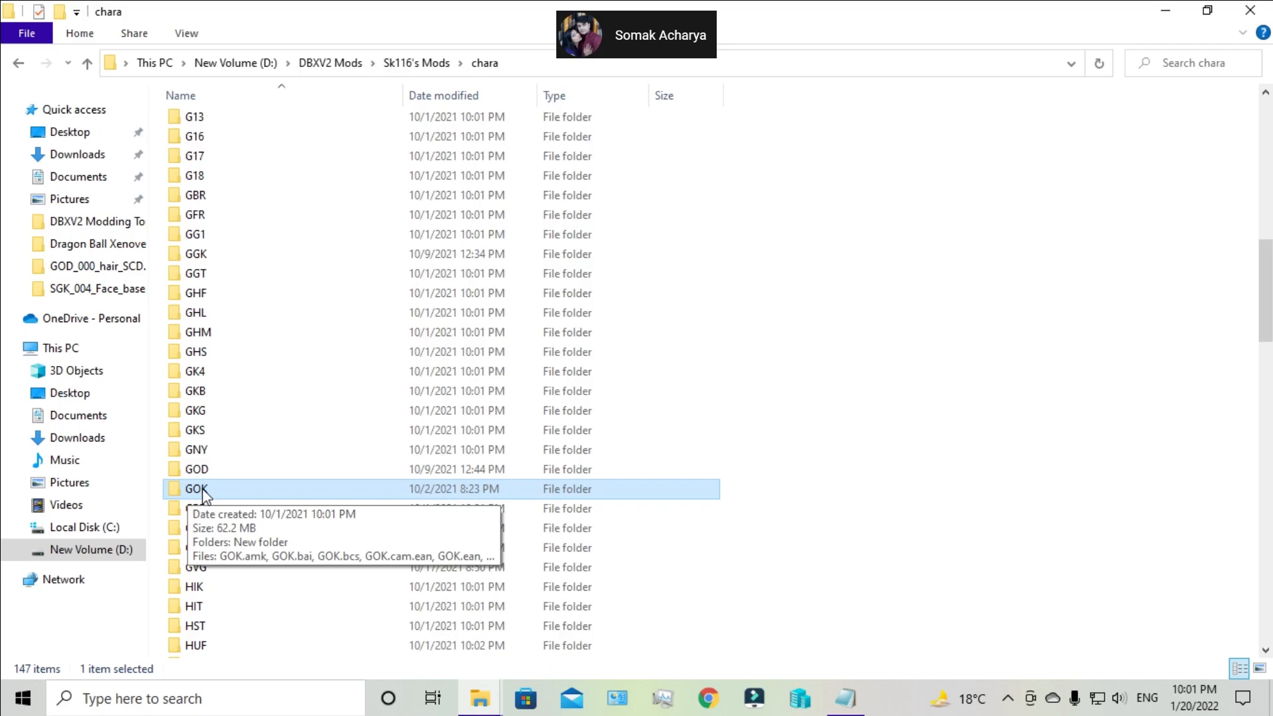
pyautogui.doubleClick(201, 488)
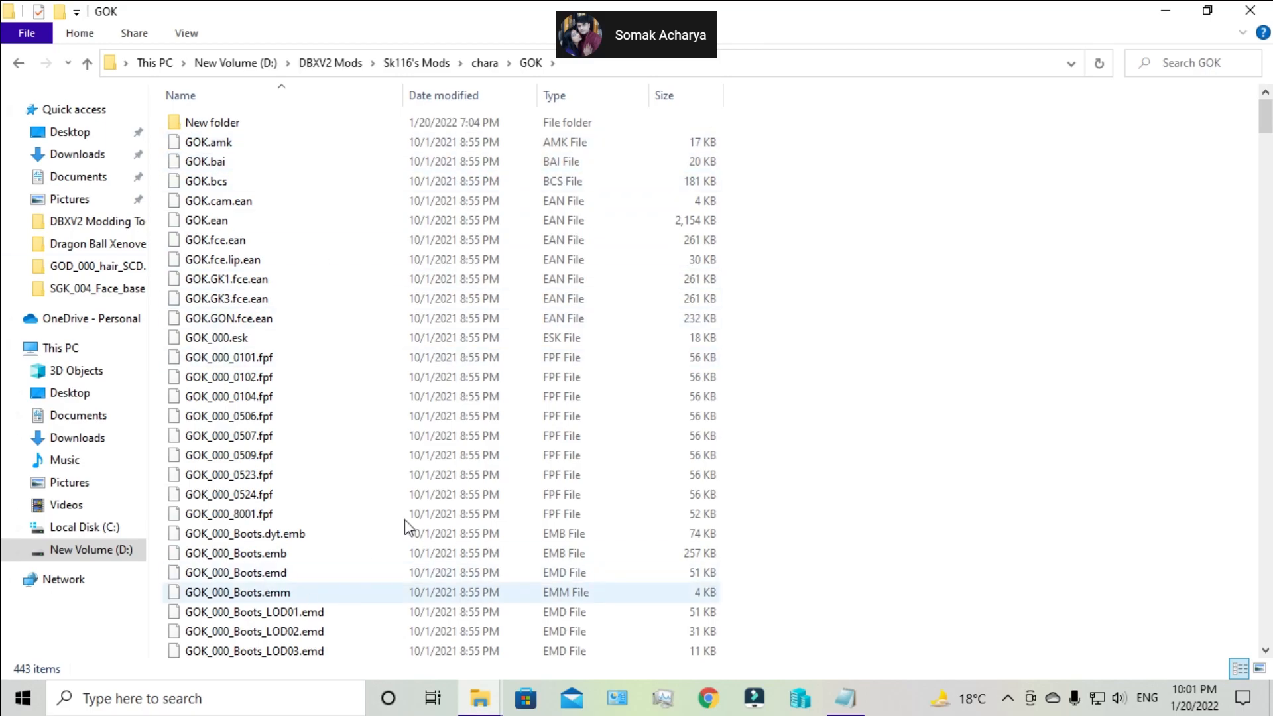
pyautogui.scroll(-5, 291, 332)
pyautogui.scroll(5, 256, 477)
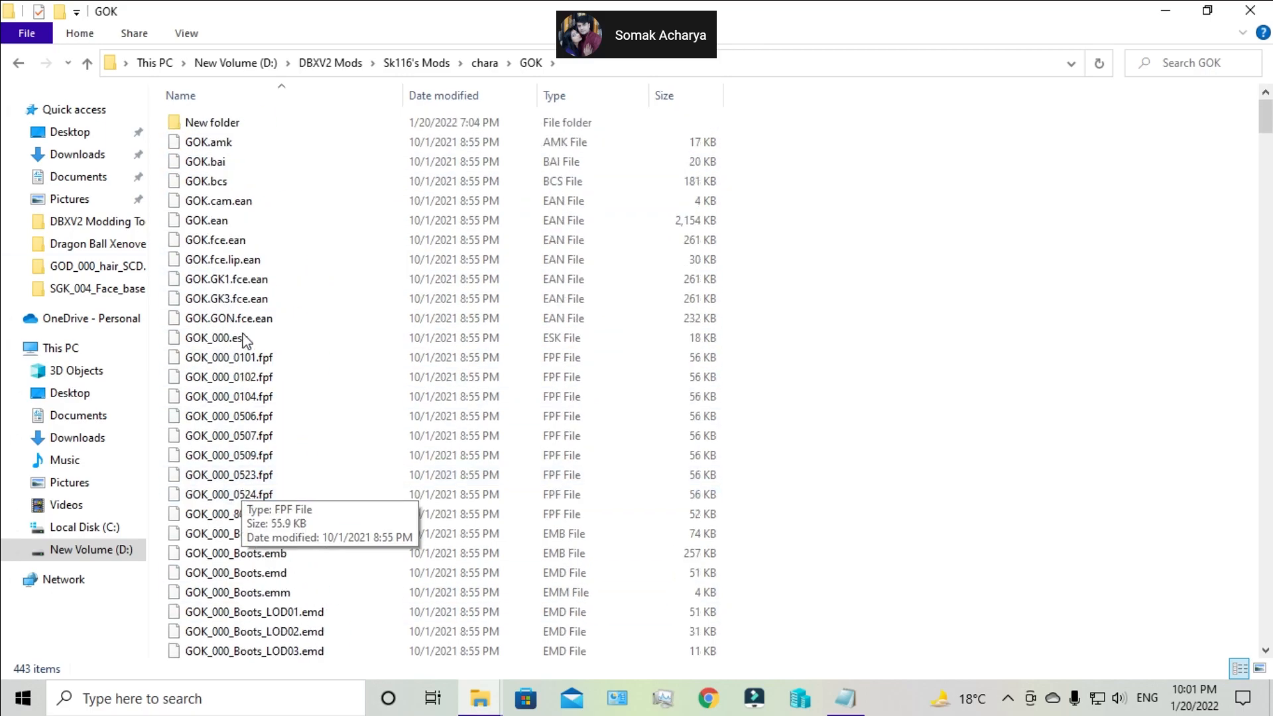
pyautogui.scroll(-5, 246, 298)
pyautogui.scroll(5, 244, 298)
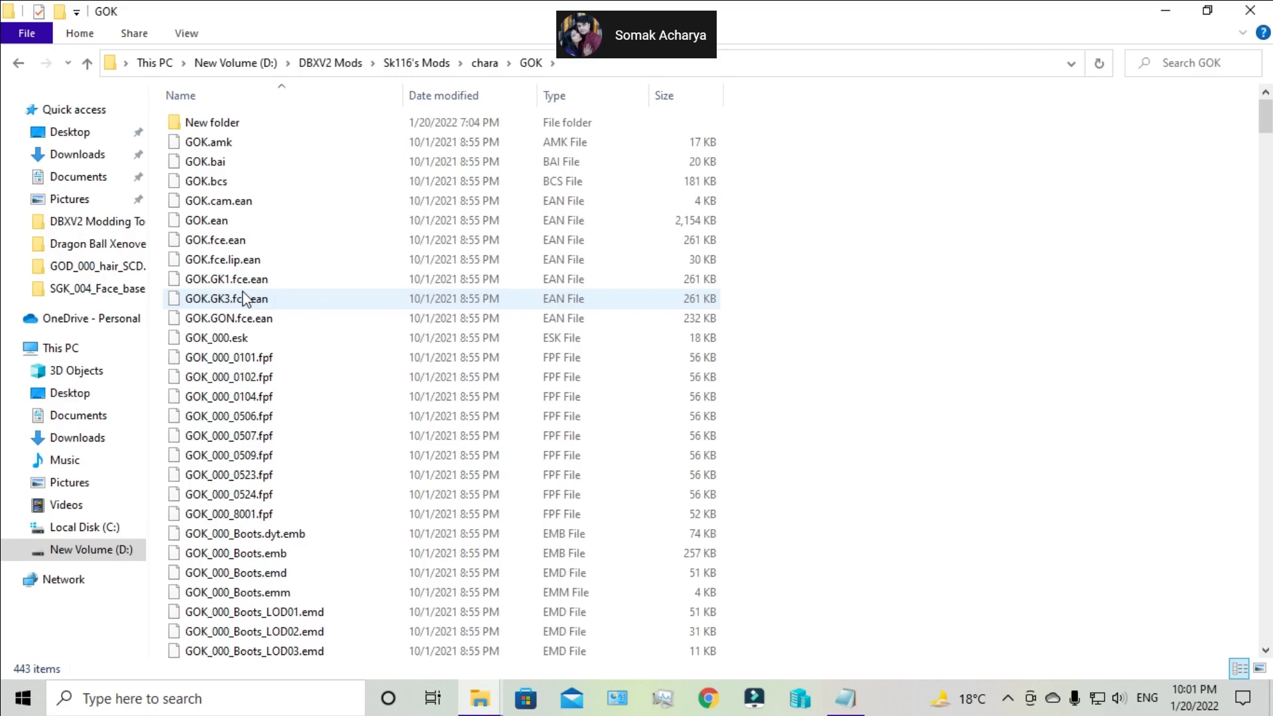
# - Bring up the SGK folder and locate Bulk Rename Utility among the installed programs
pyautogui.moveTo(480, 698)
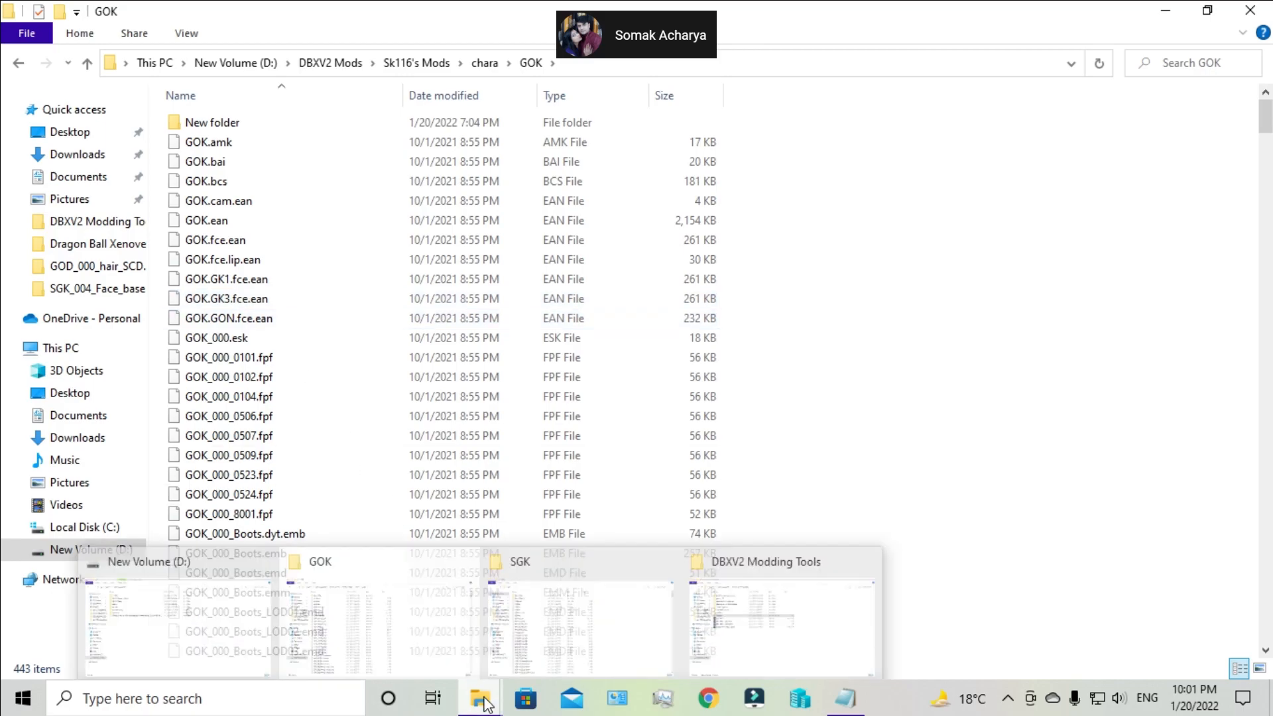
pyautogui.click(614, 585)
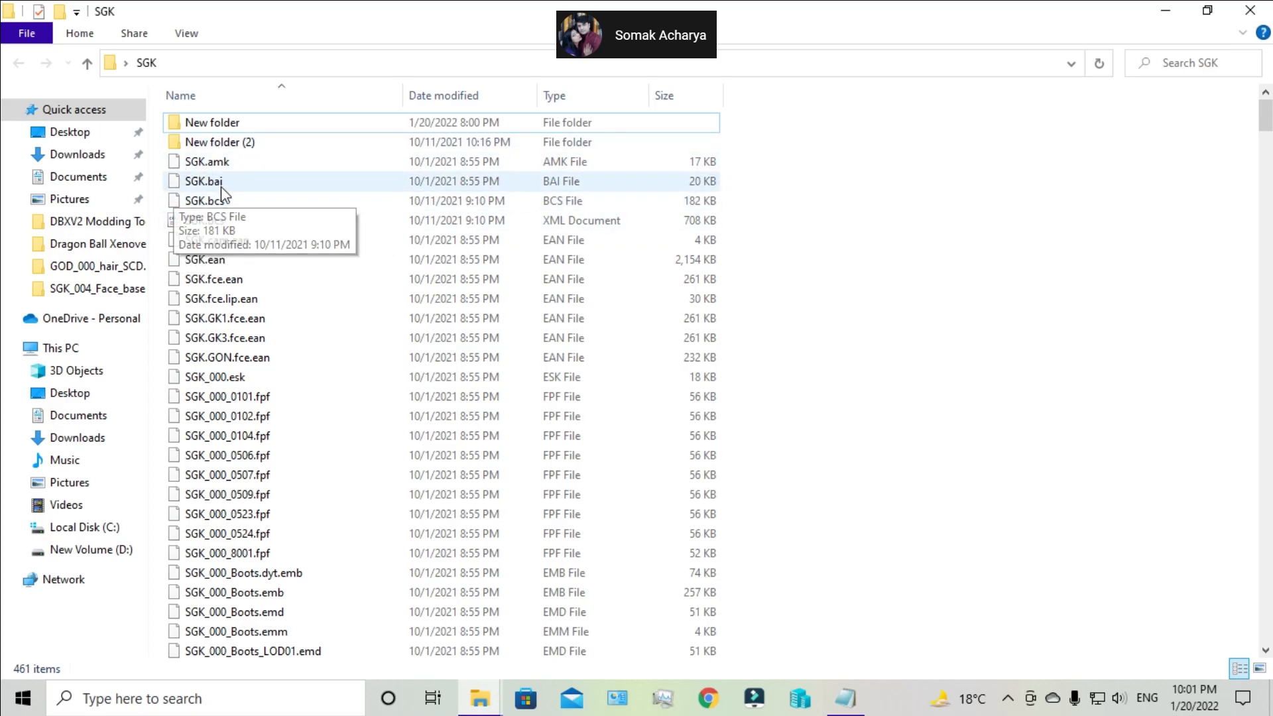
pyautogui.press('super')
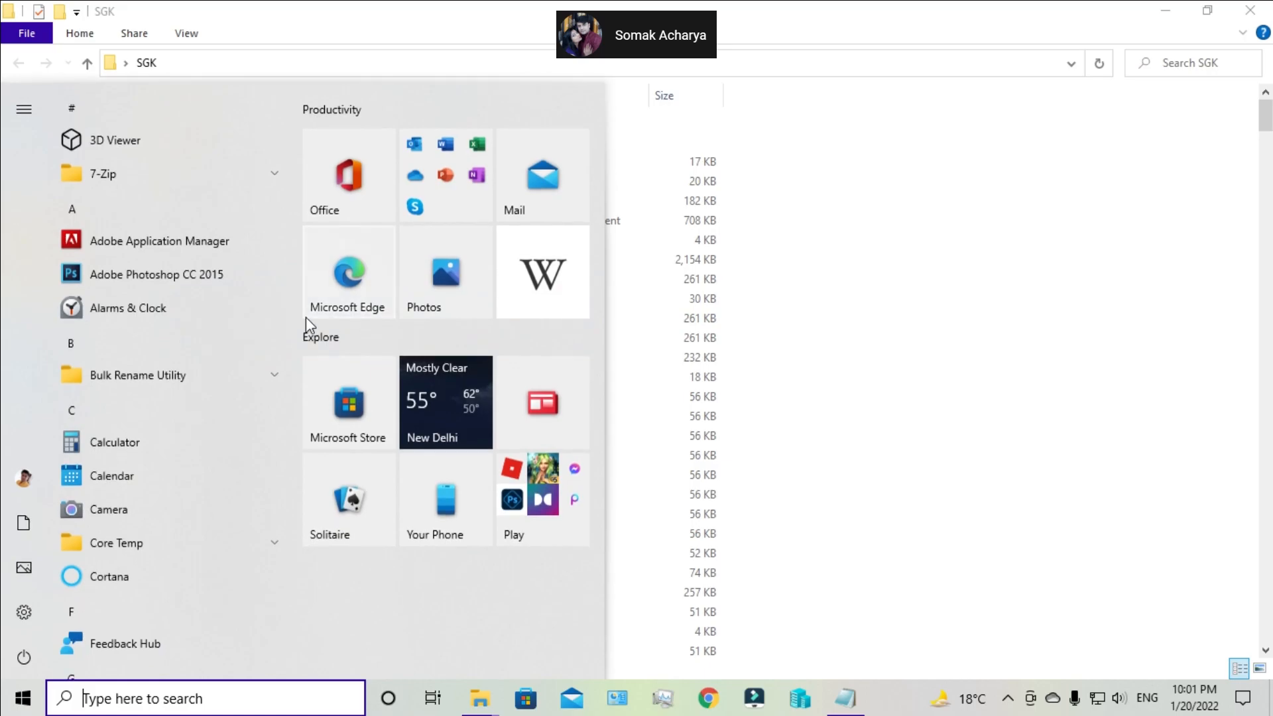
pyautogui.click(273, 373)
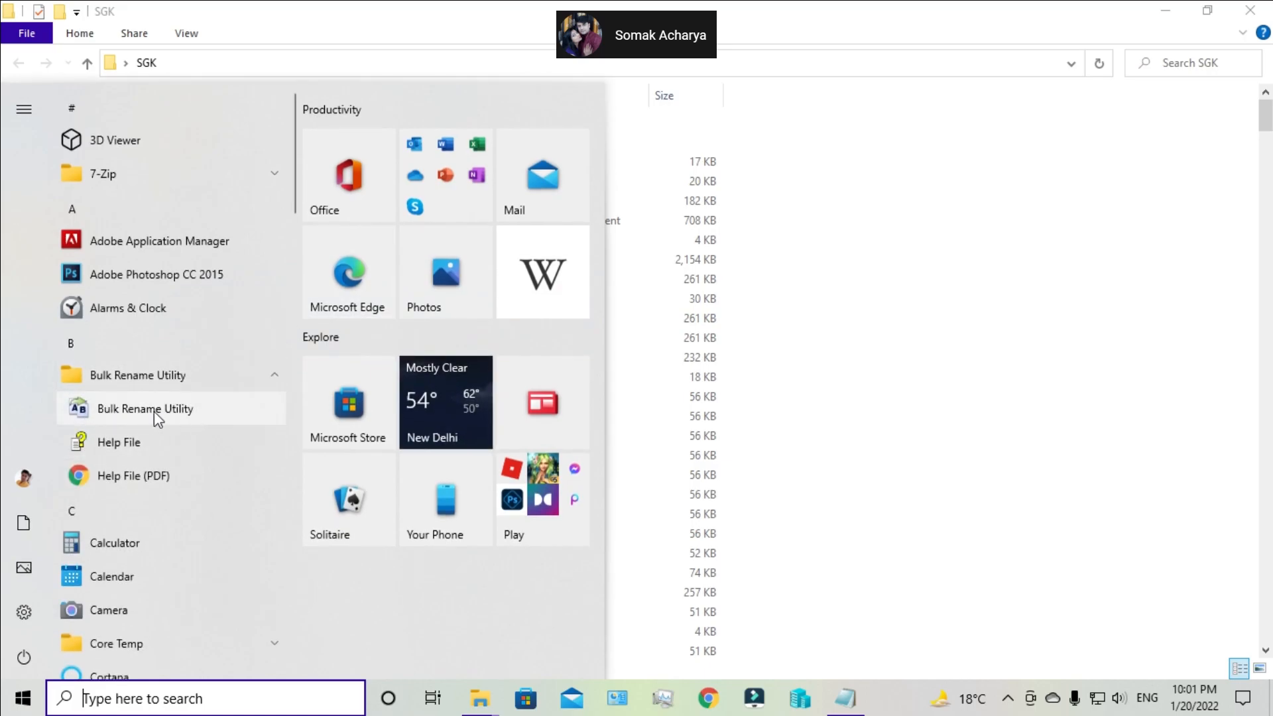
pyautogui.click(730, 409)
# - Return to the GOK folder and select all of its files
pyautogui.moveTo(477, 706)
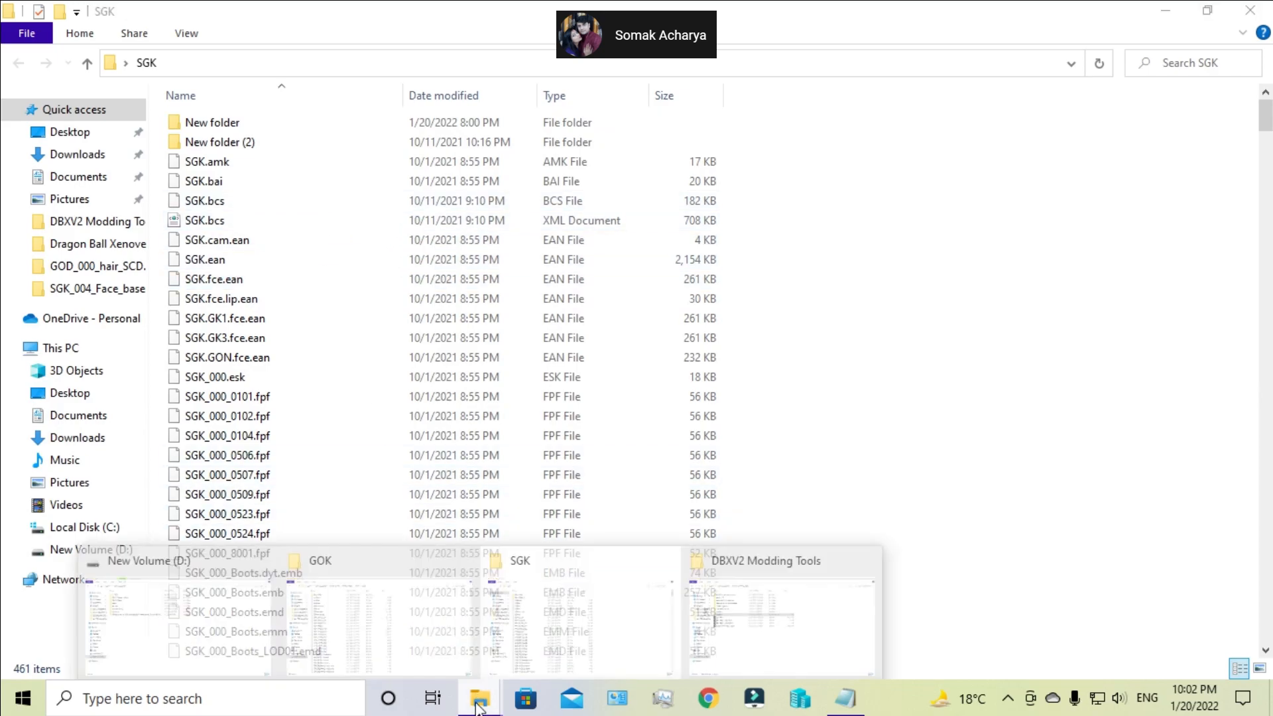
pyautogui.click(358, 636)
pyautogui.hotkey('ctrl', 'a')
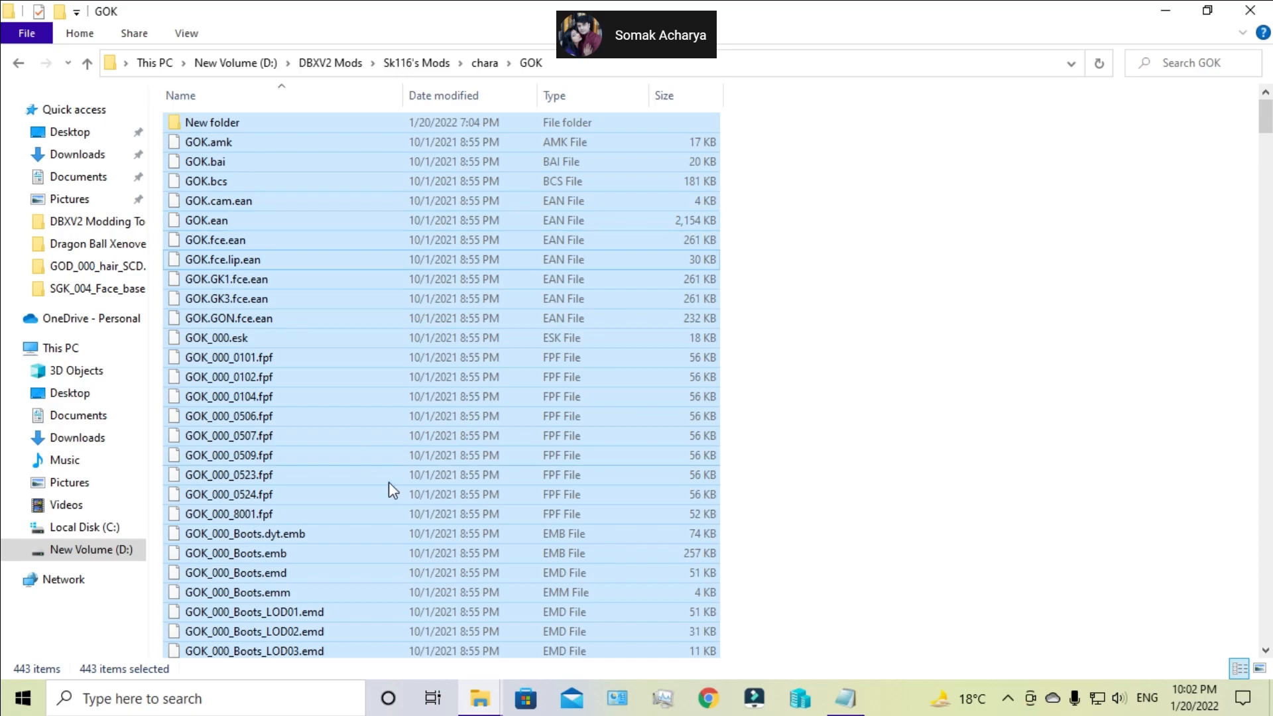
# - Switch to the SGK folder and select the SGK.bcs file
pyautogui.moveTo(480, 698)
pyautogui.click(571, 606)
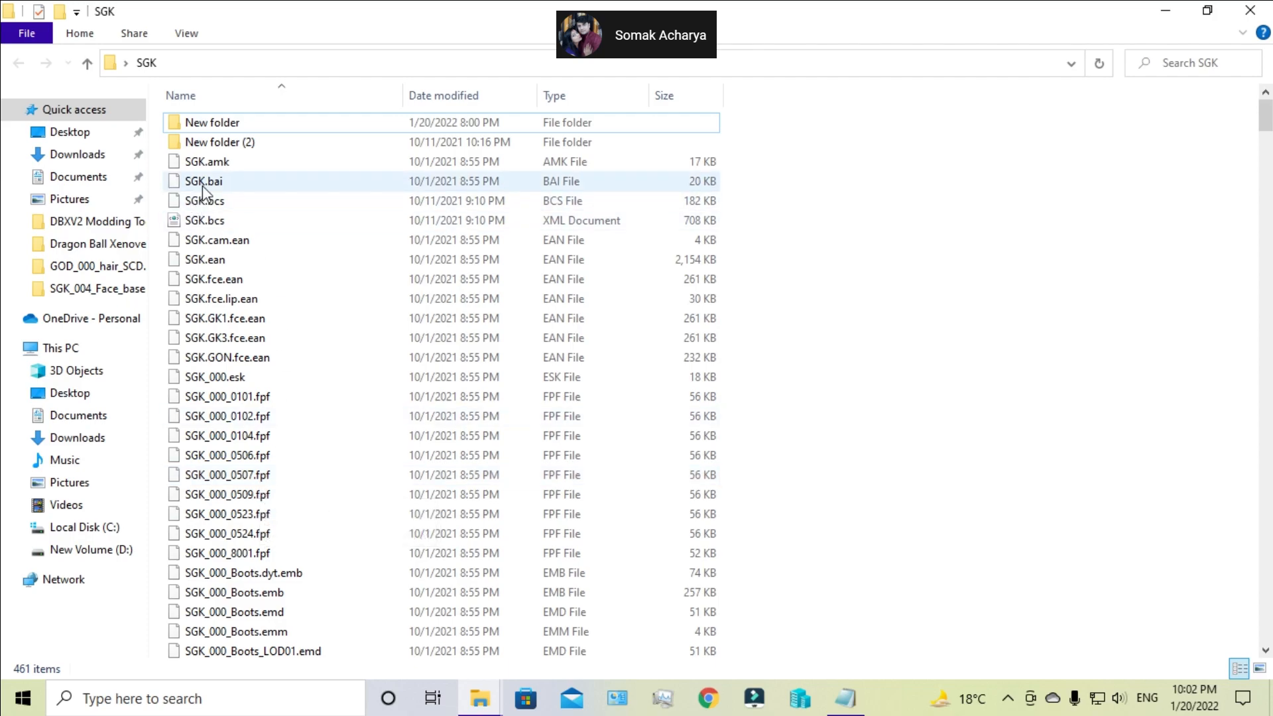
pyautogui.click(199, 206)
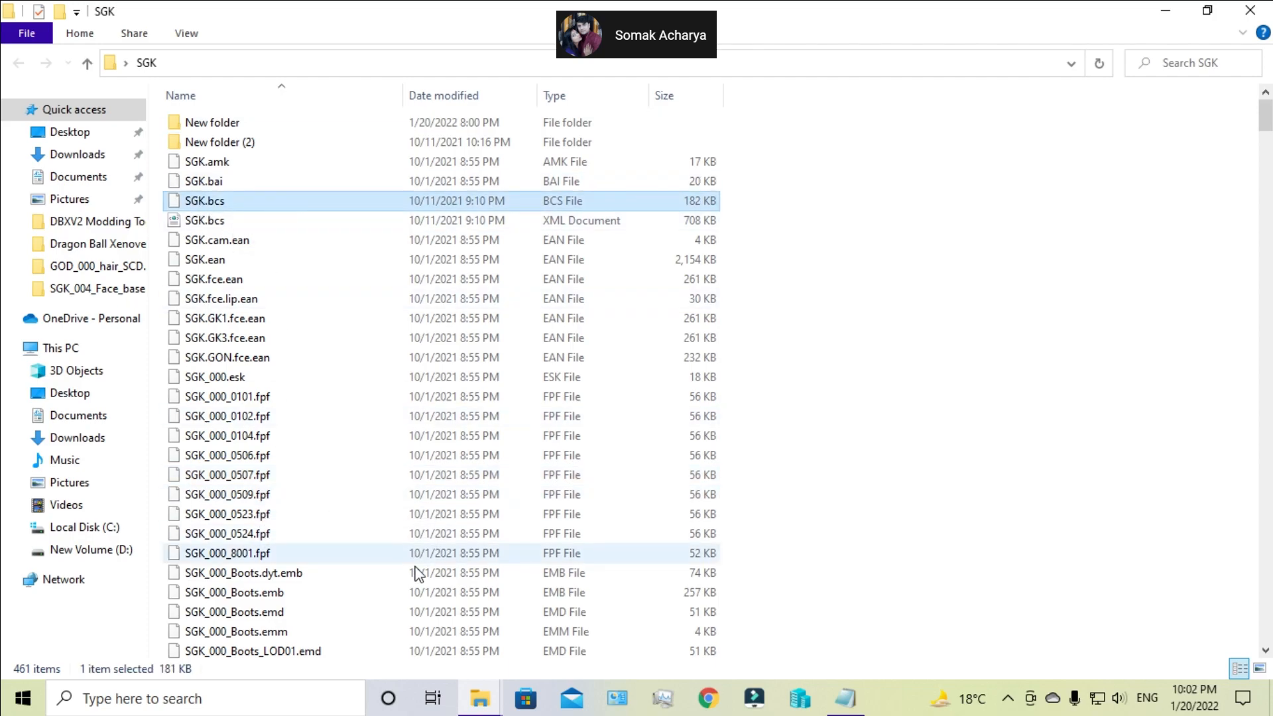
# - Open the genser_3.3 folder from DBXV2 Modding Tools in a smaller window over the SGK folder and try to run genser on SGK.bcs
pyautogui.moveTo(480, 698)
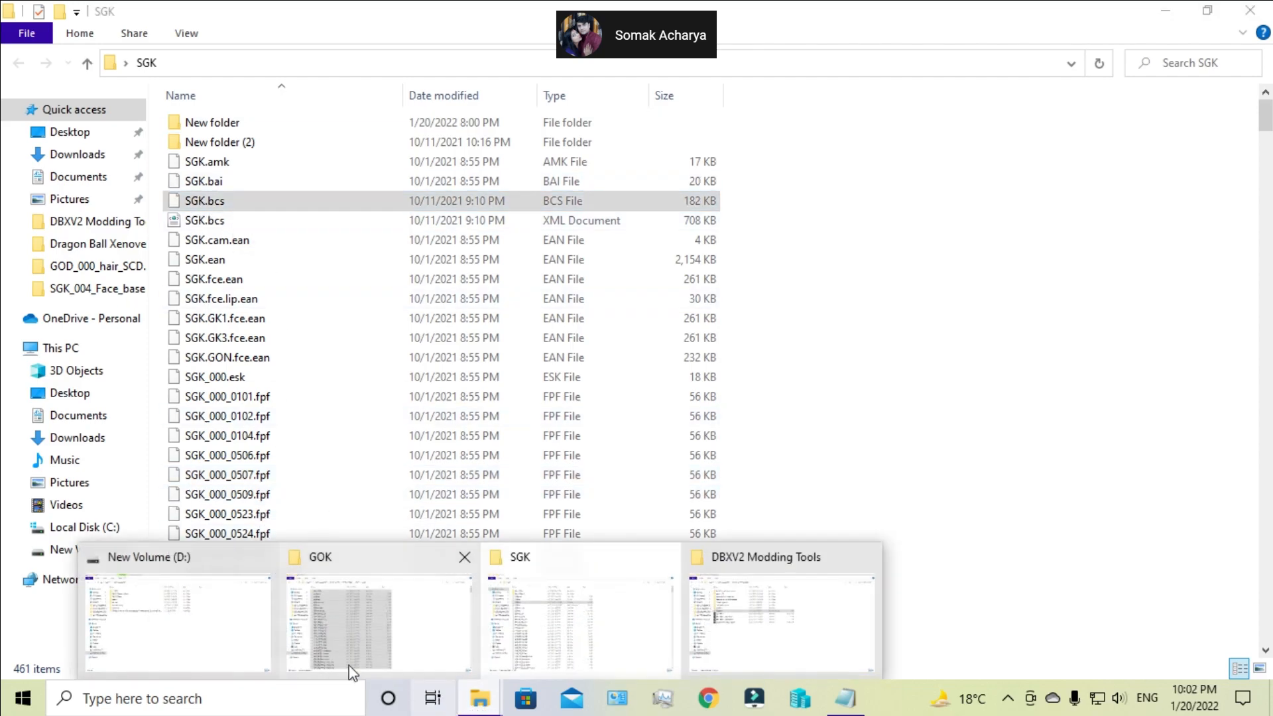
pyautogui.click(725, 638)
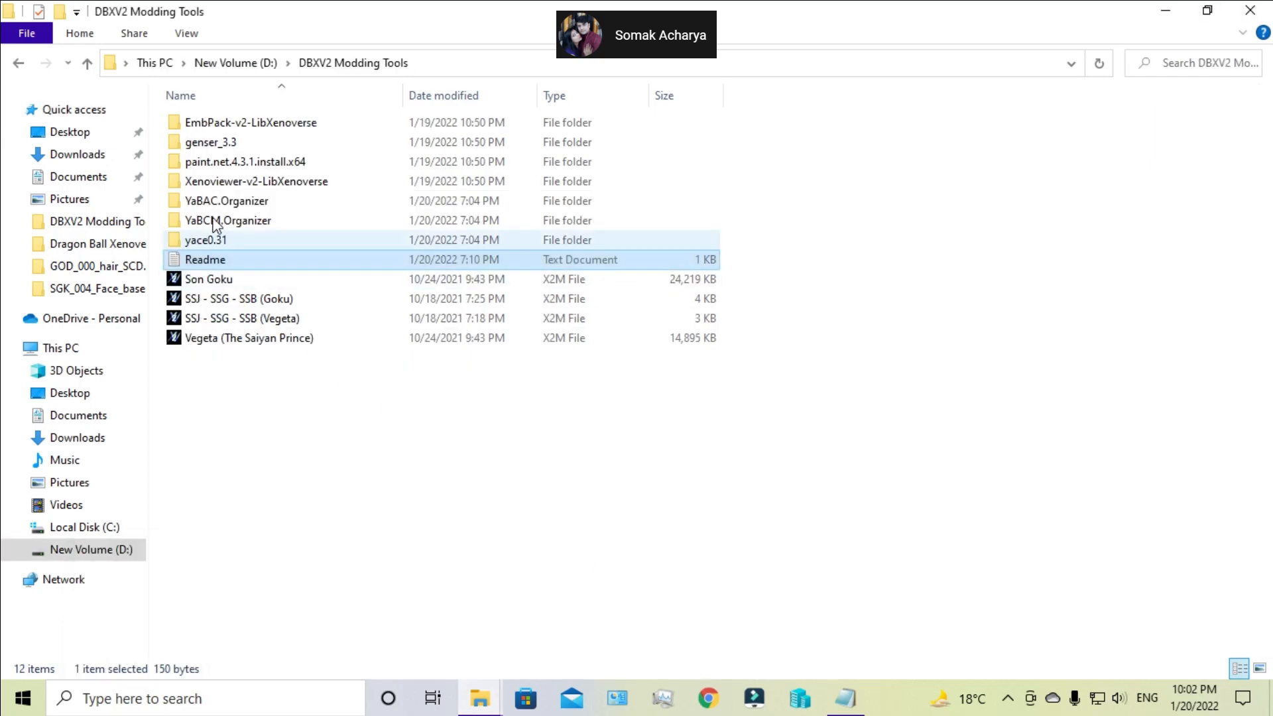
pyautogui.doubleClick(195, 142)
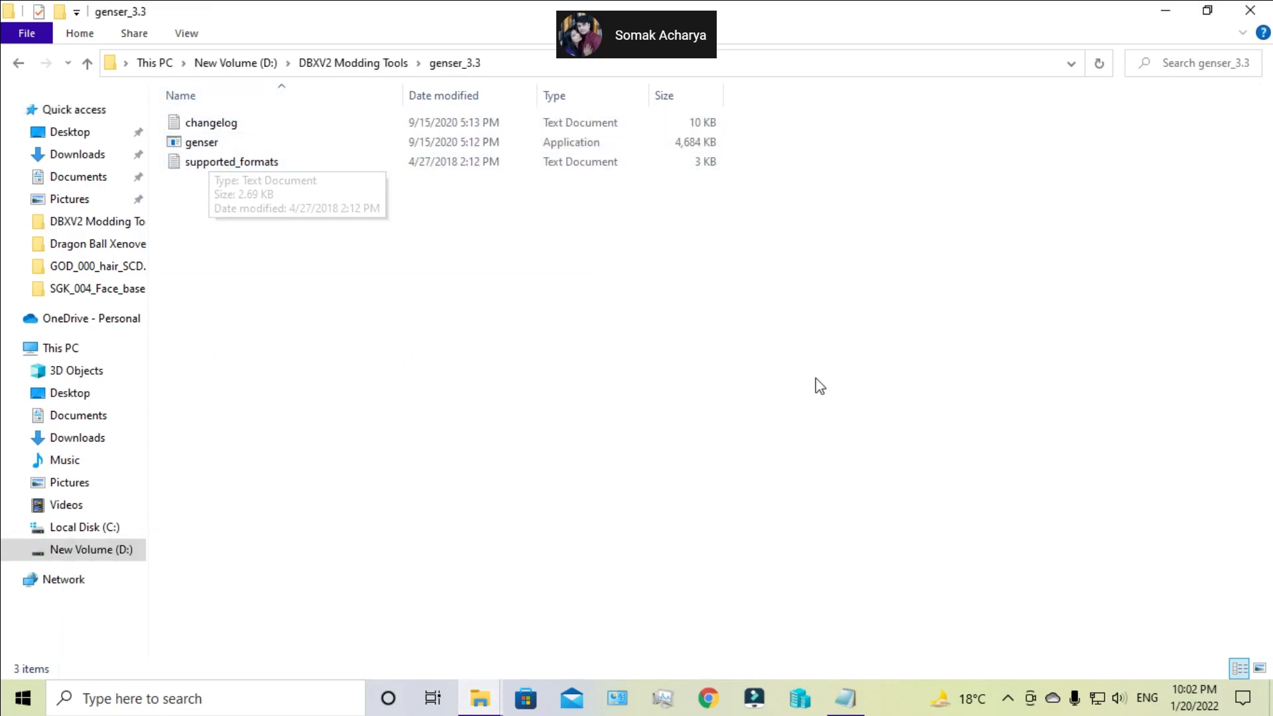
pyautogui.click(1207, 11)
pyautogui.moveTo(731, 111); pyautogui.dragTo(920, 66)
pyautogui.click(229, 202)
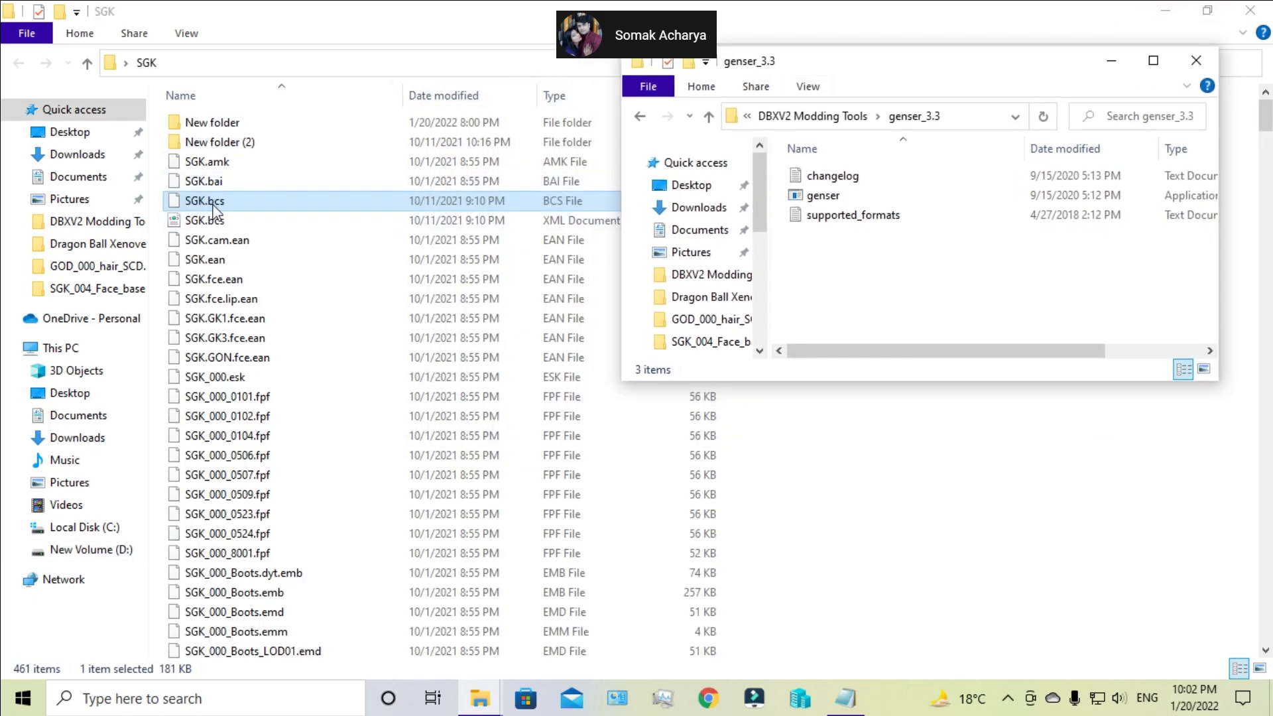
pyautogui.moveTo(210, 205); pyautogui.dragTo(789, 189)
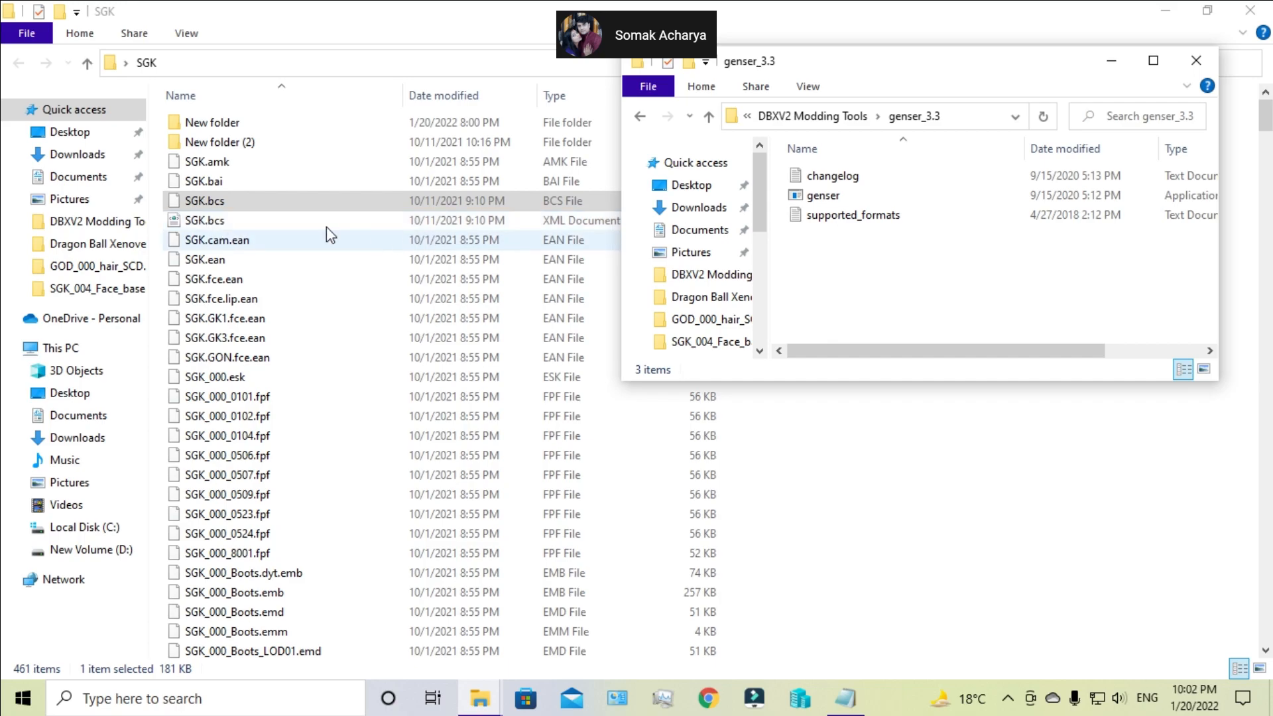
# - Open the SGK.bcs XML document in Notepad++ and go to the beginning of the file
pyautogui.rightClick(197, 223)
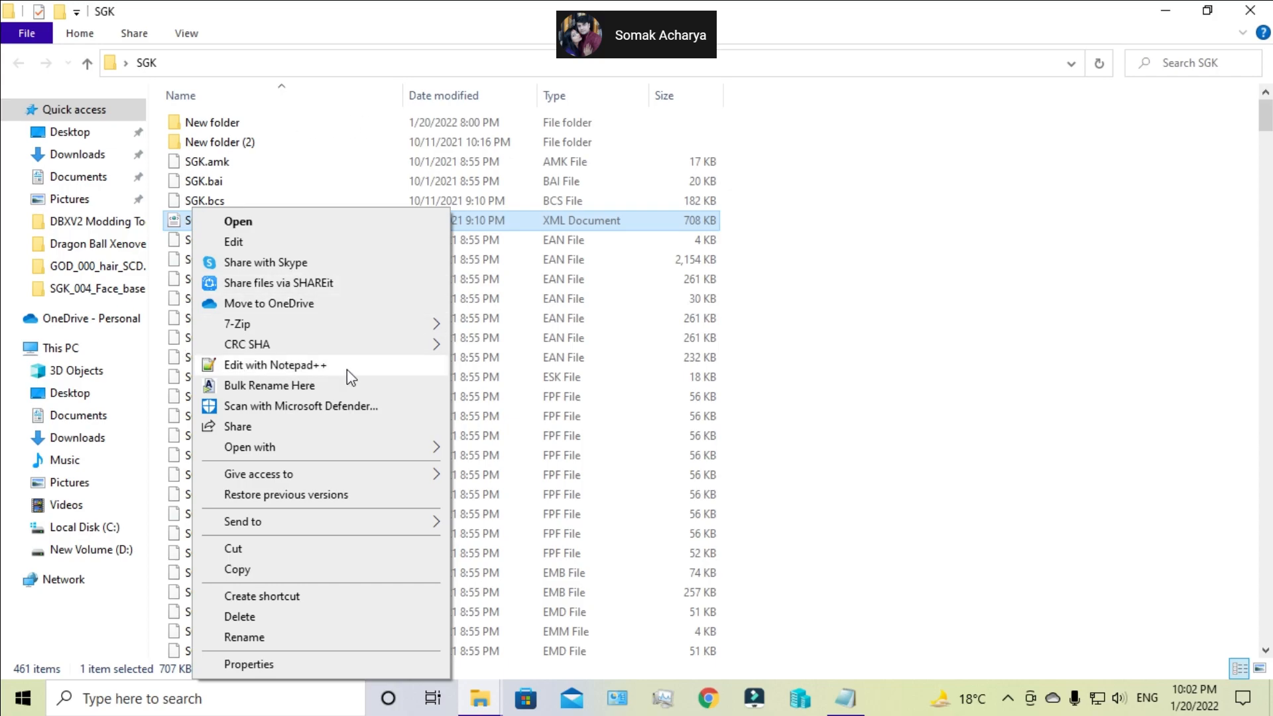
pyautogui.click(279, 365)
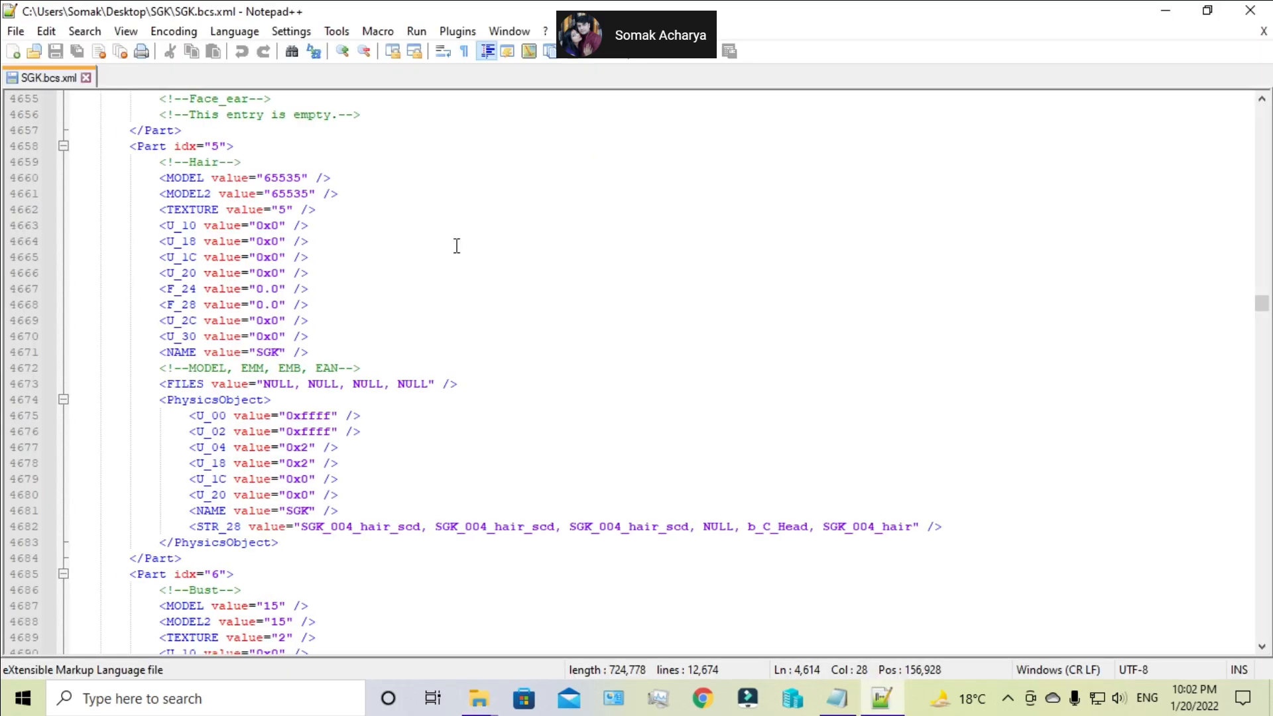
pyautogui.moveTo(1262, 306); pyautogui.dragTo(1262, 106)
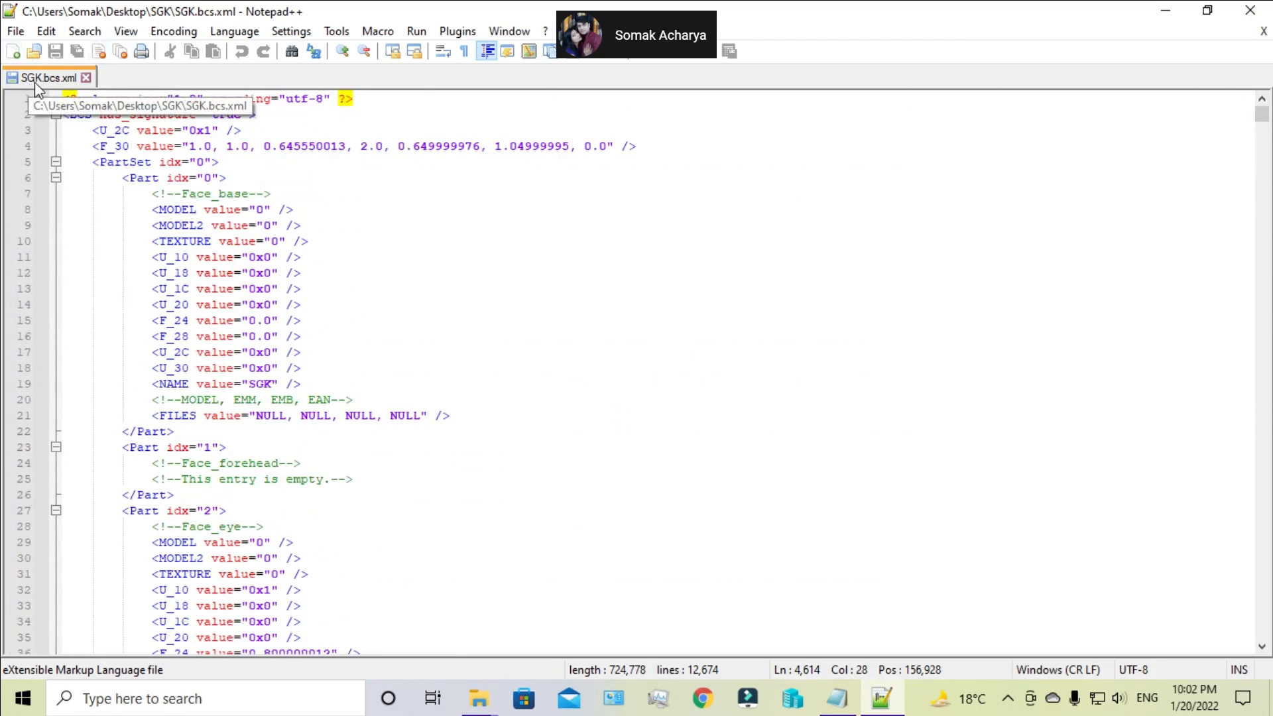
# - Set up a text replacement in SGK.bcs.xml that finds GOK and replaces it with SGK
pyautogui.click(127, 32)
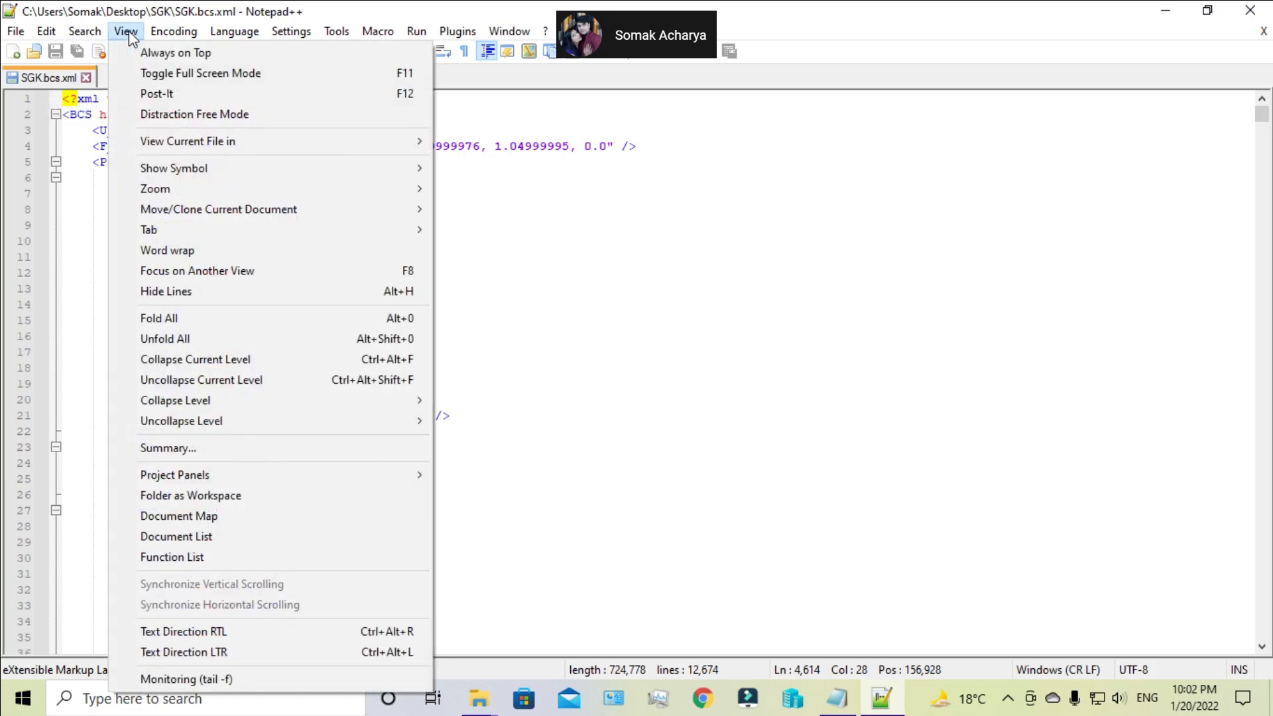
pyautogui.moveTo(84, 32)
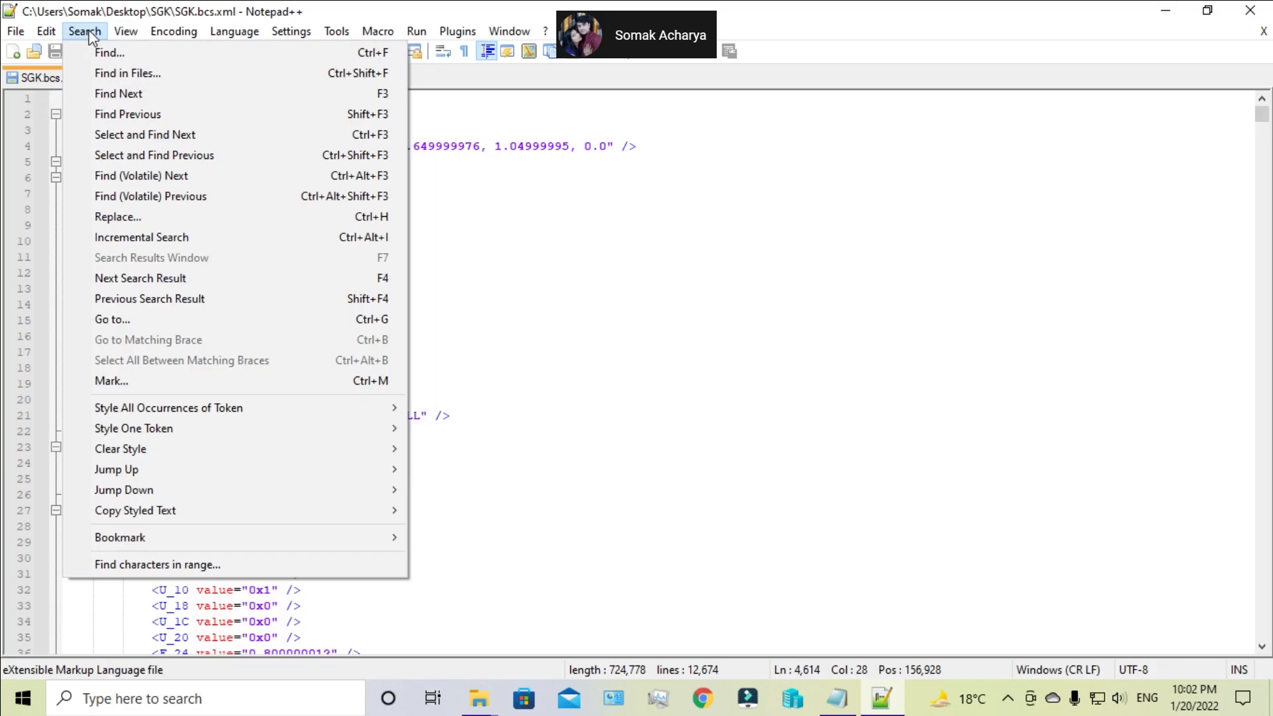
pyautogui.click(126, 217)
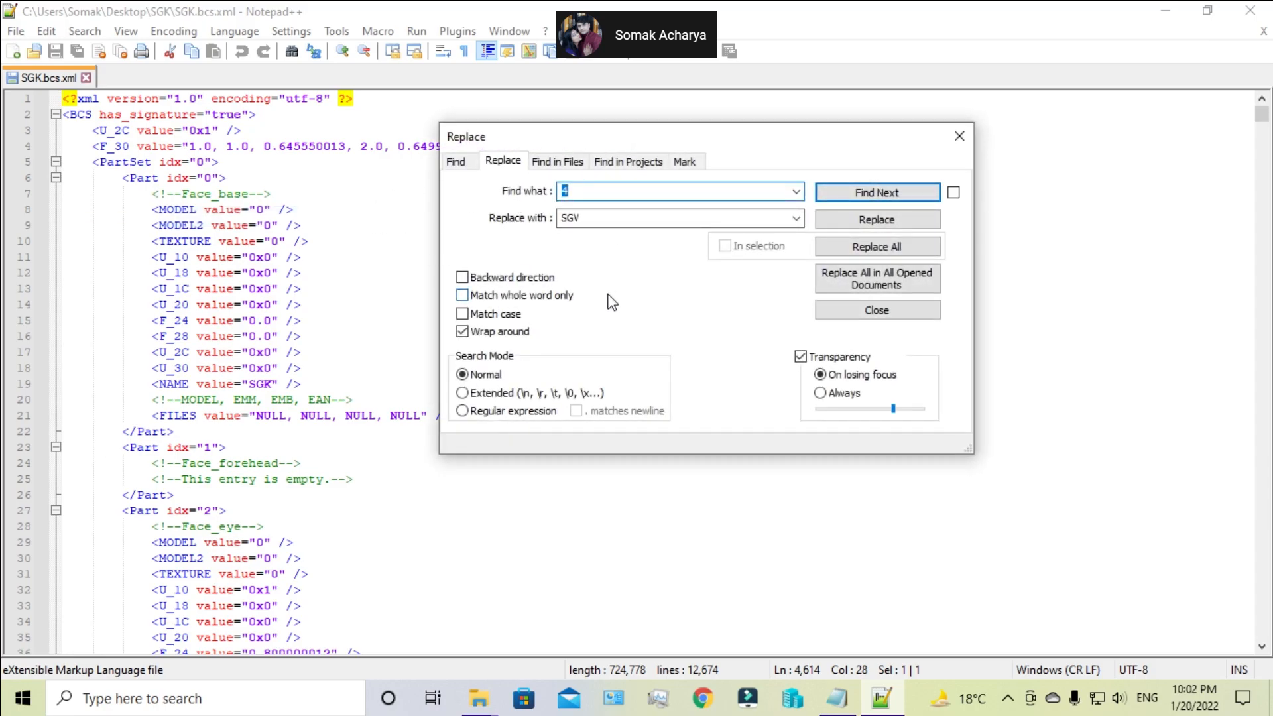
pyautogui.write('GOK')
pyautogui.press('Tab')
pyautogui.write('S')
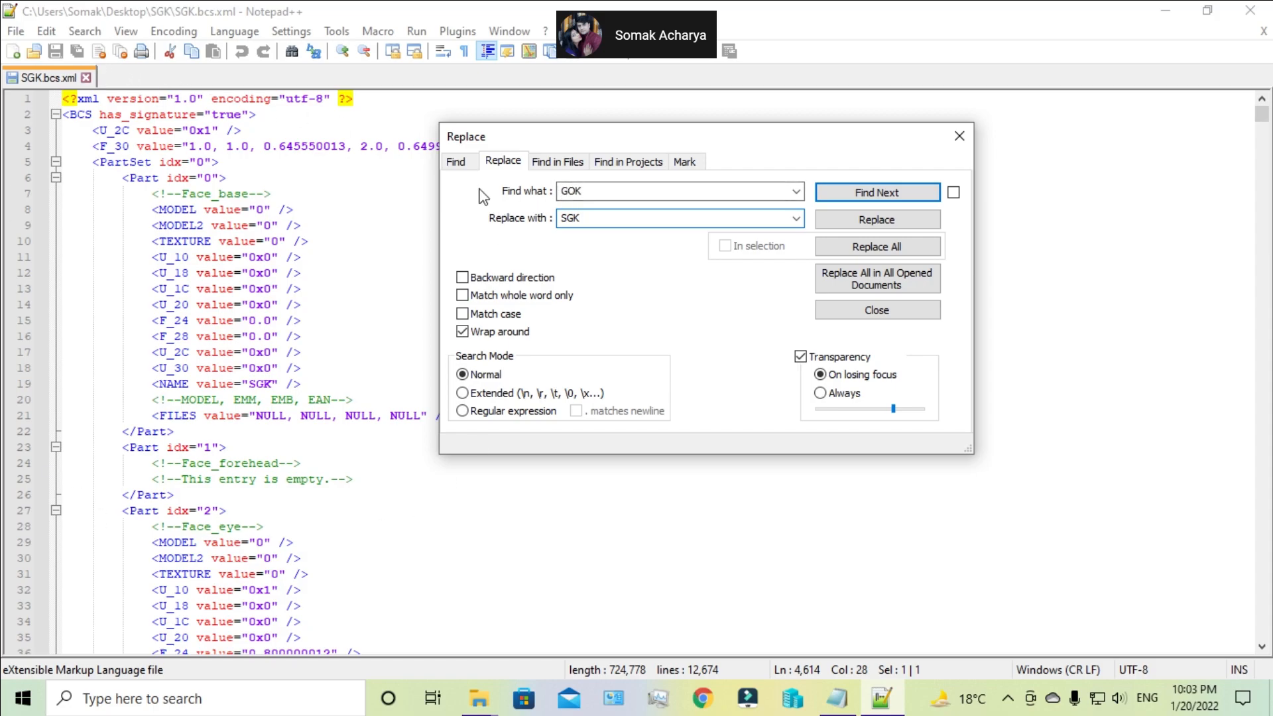
# - Close the replacement dialog and examine the part entries of the first part sets in SGK.bcs.xml, from Face_base through Hair and Bust
pyautogui.click(866, 311)
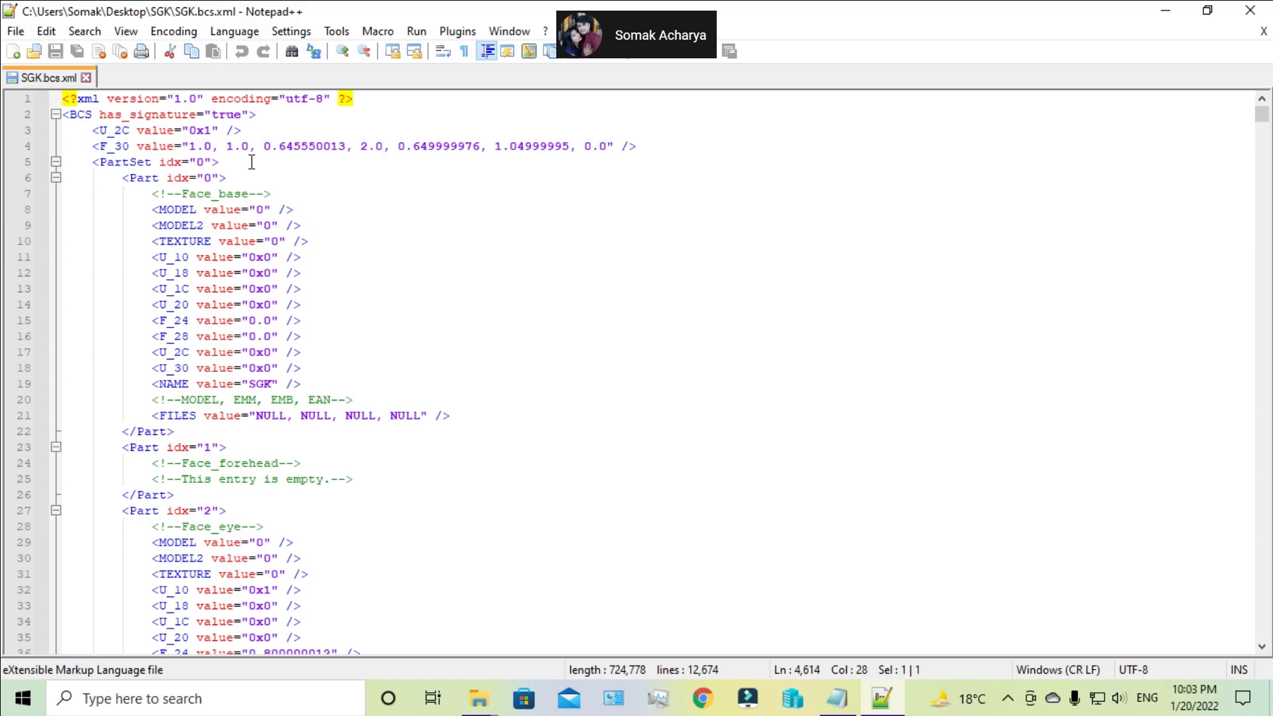
pyautogui.scroll(-2, 181, 192)
pyautogui.scroll(2, 152, 182)
pyautogui.scroll(-2, 273, 284)
pyautogui.scroll(2, 283, 236)
pyautogui.scroll(-3, 335, 325)
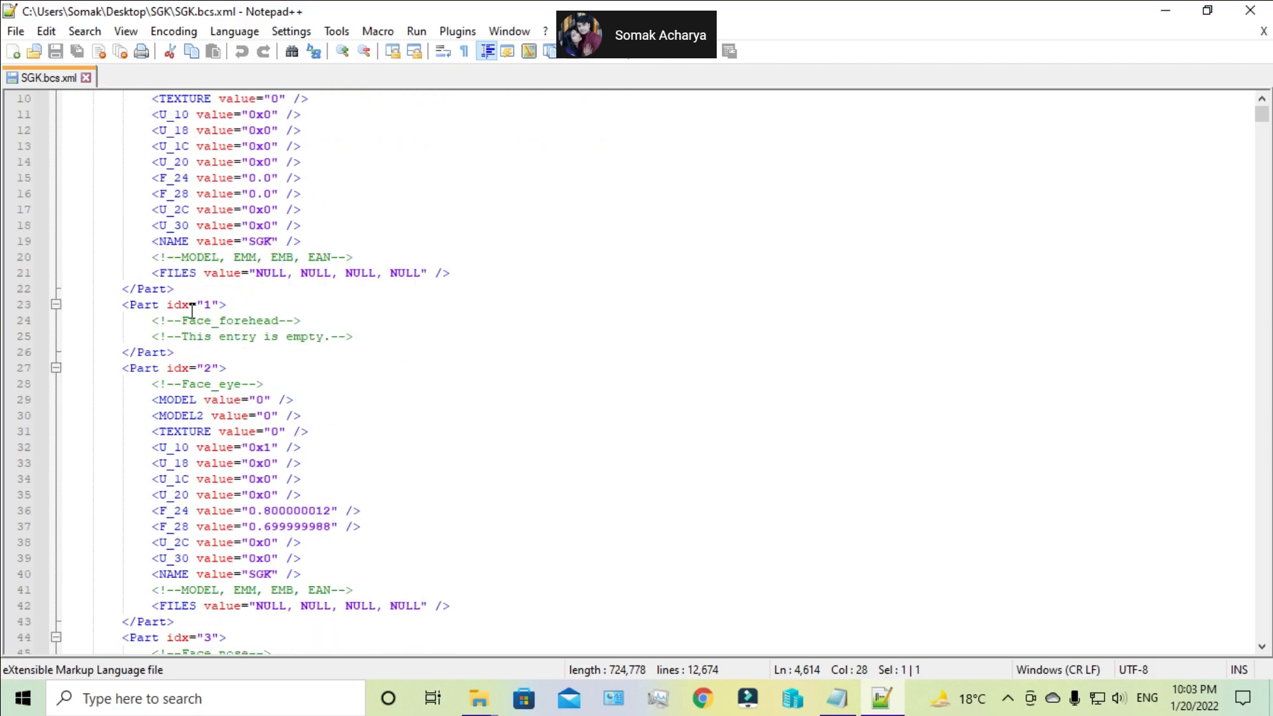
pyautogui.scroll(-2, 338, 321)
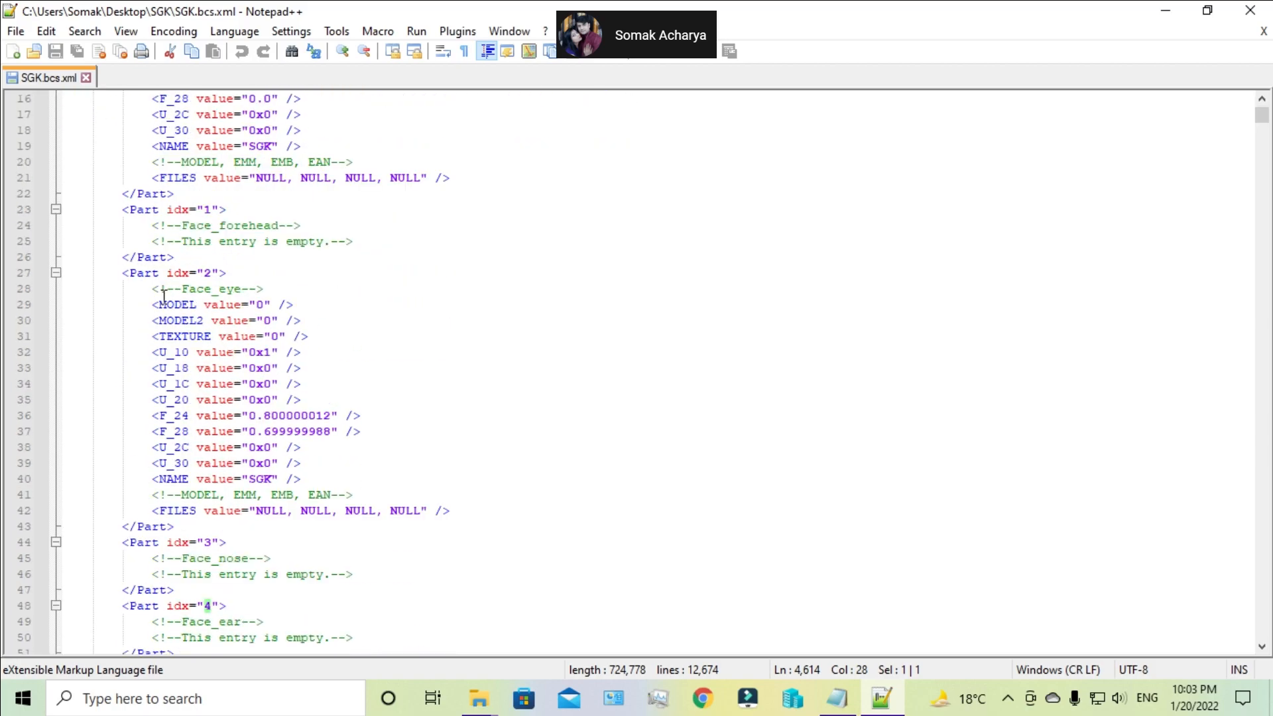
pyautogui.scroll(-4, 239, 356)
pyautogui.scroll(-7, 239, 356)
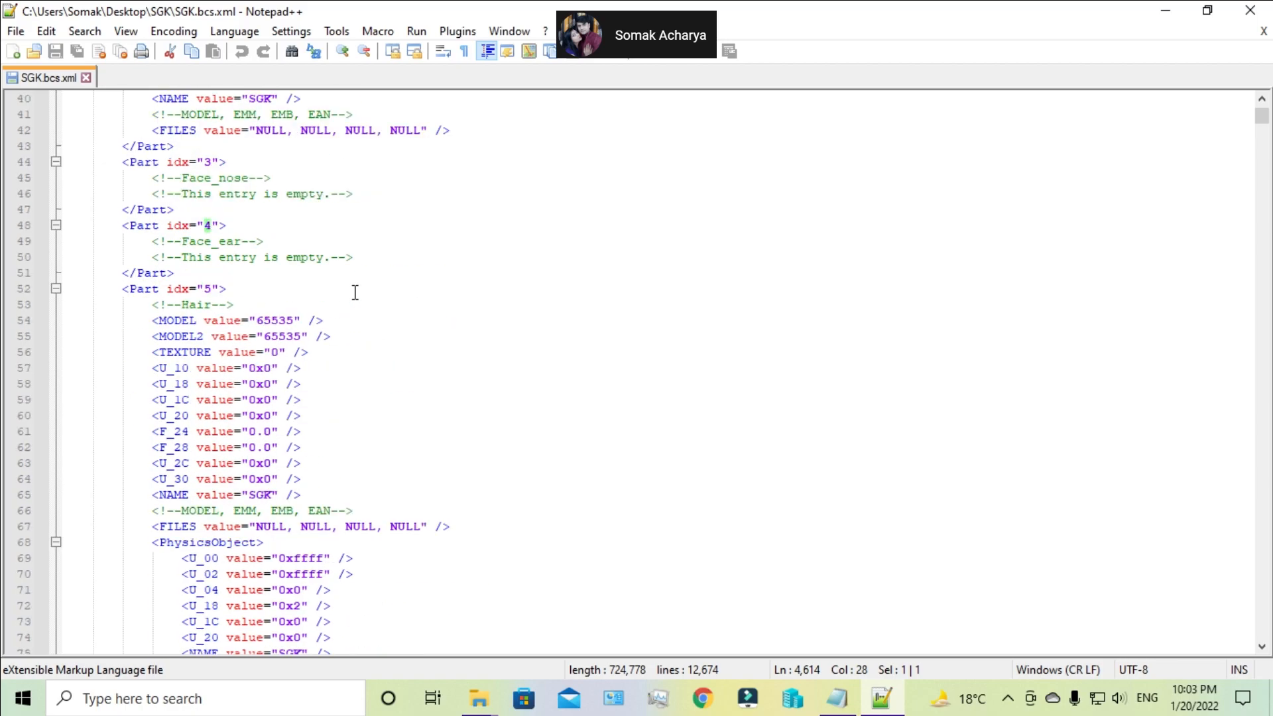
pyautogui.scroll(-6, 370, 275)
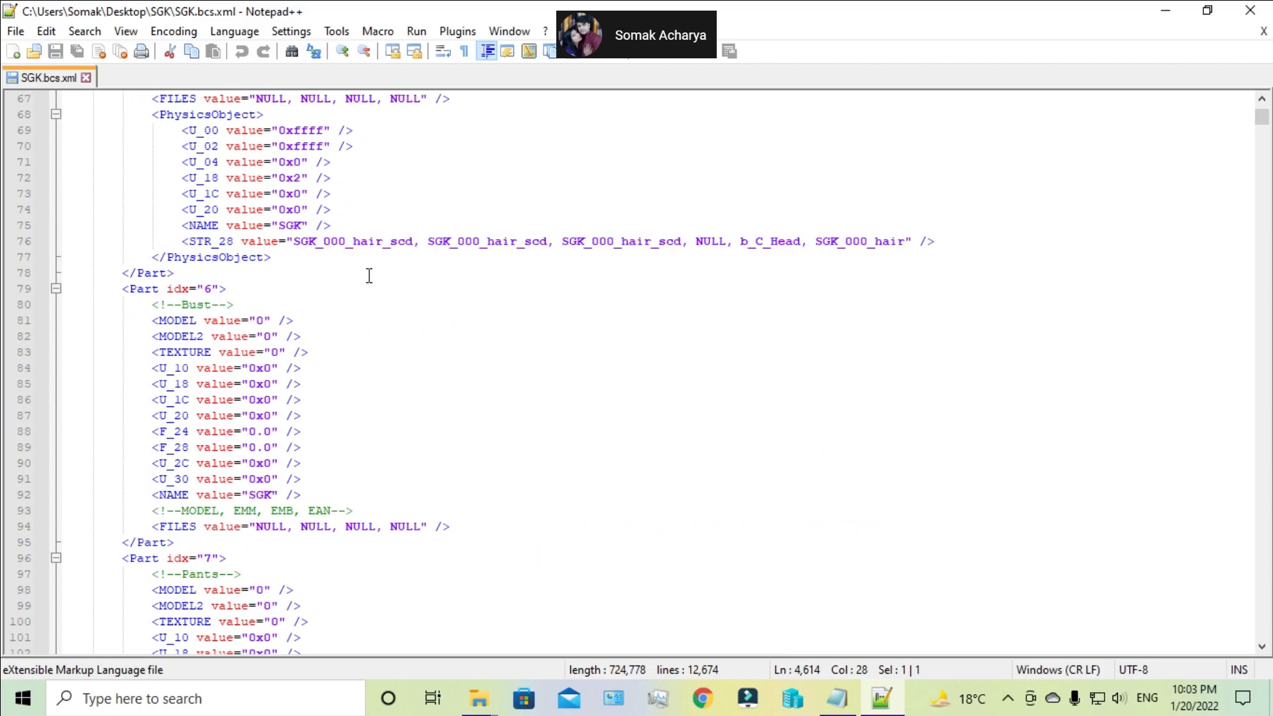
pyautogui.scroll(-12, 369, 276)
pyautogui.scroll(-20, 370, 276)
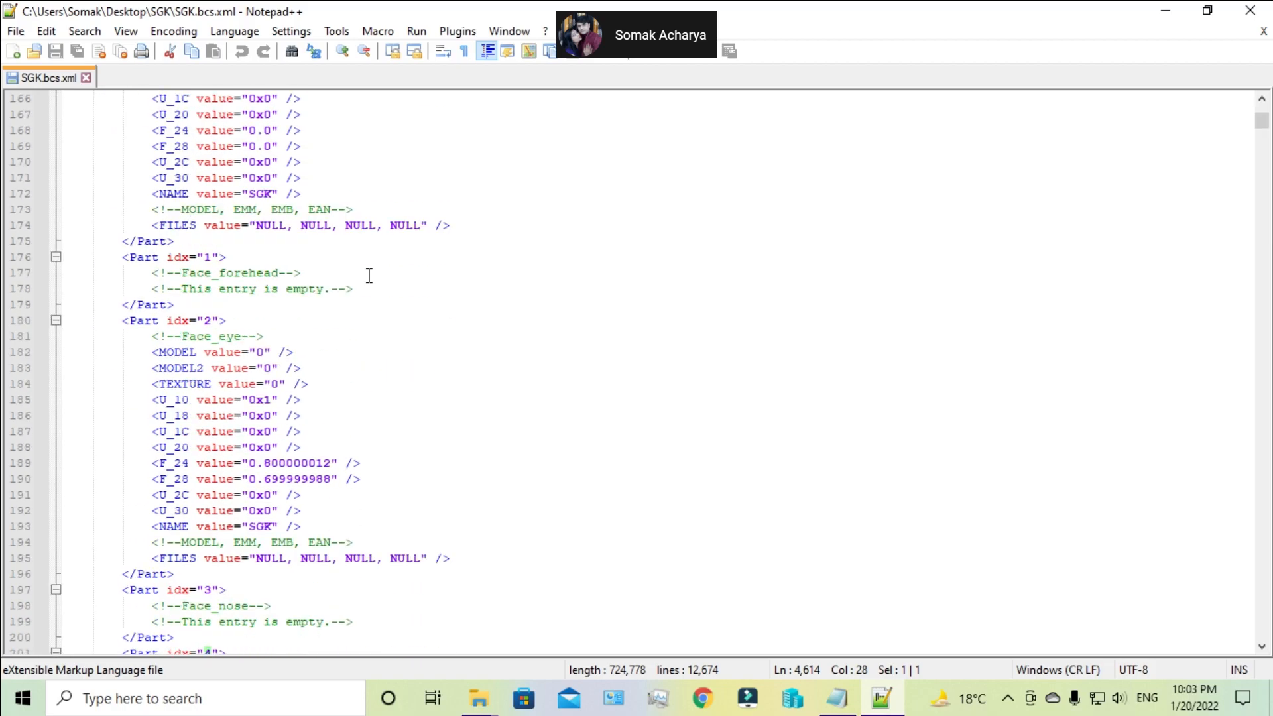
# - Search SGK.bcs.xml for PARTSET IDX="100" and close the search dialog
pyautogui.hotkey('ctrl', 'f')
pyautogui.write('PAR')
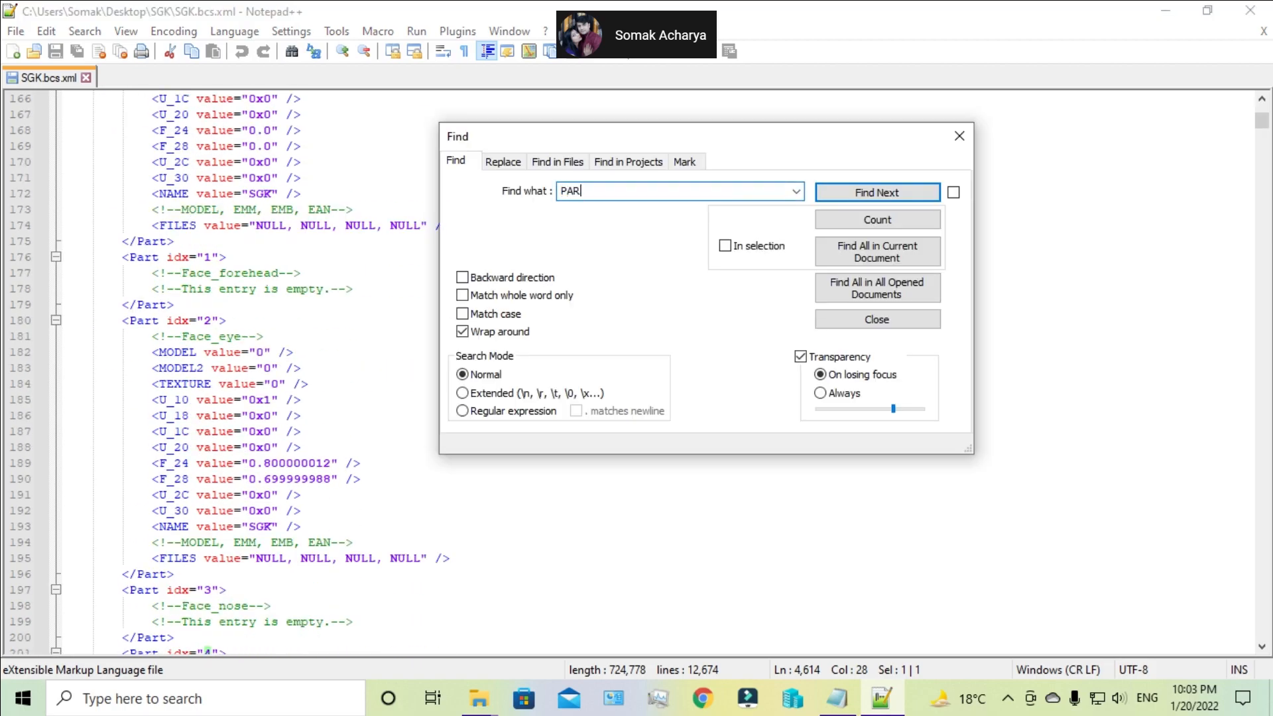
pyautogui.write('TSET IDX="100')
pyautogui.press('Return')
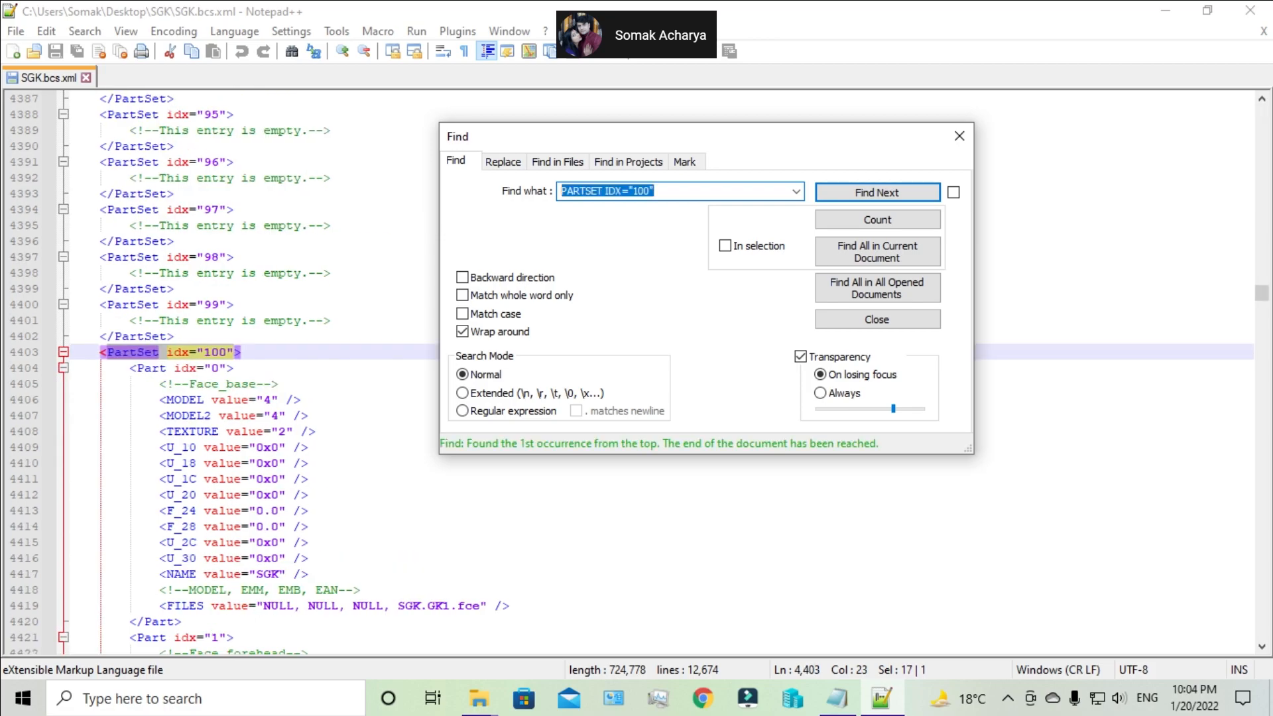
pyautogui.click(877, 319)
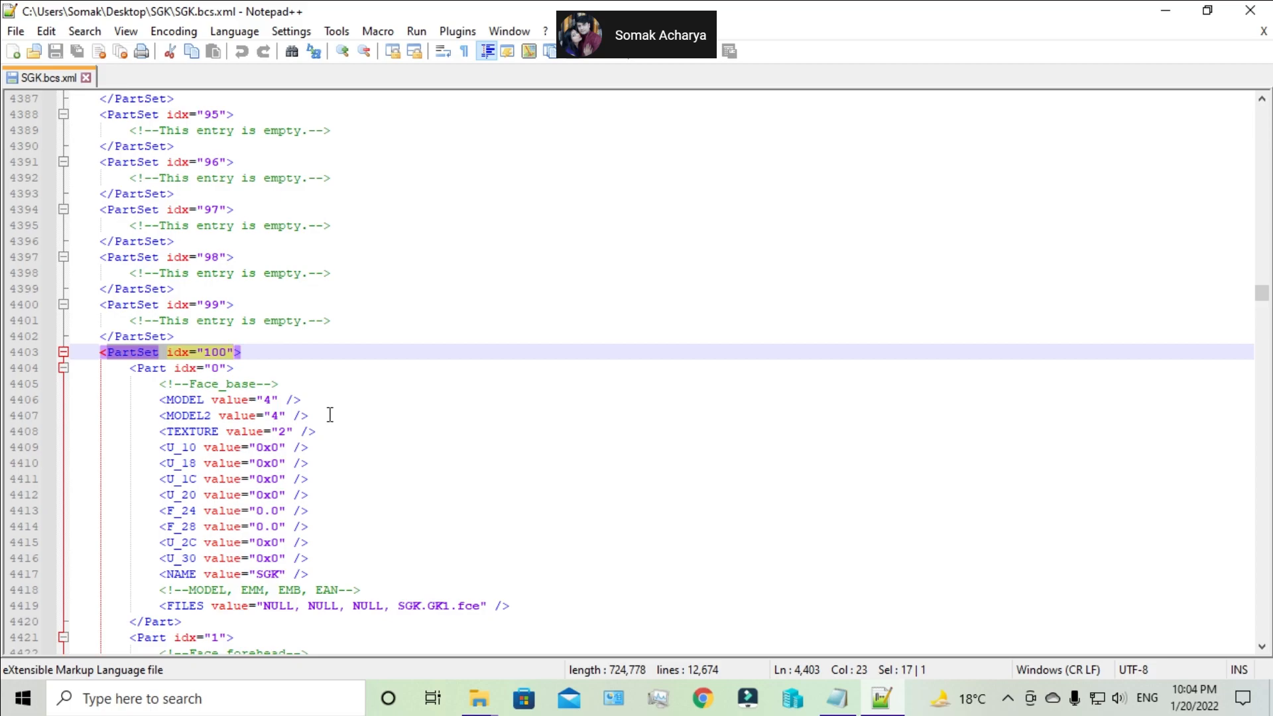
# - Switch to the SGK folder in File Explorer and locate the SGK_004 files
pyautogui.moveTo(479, 697)
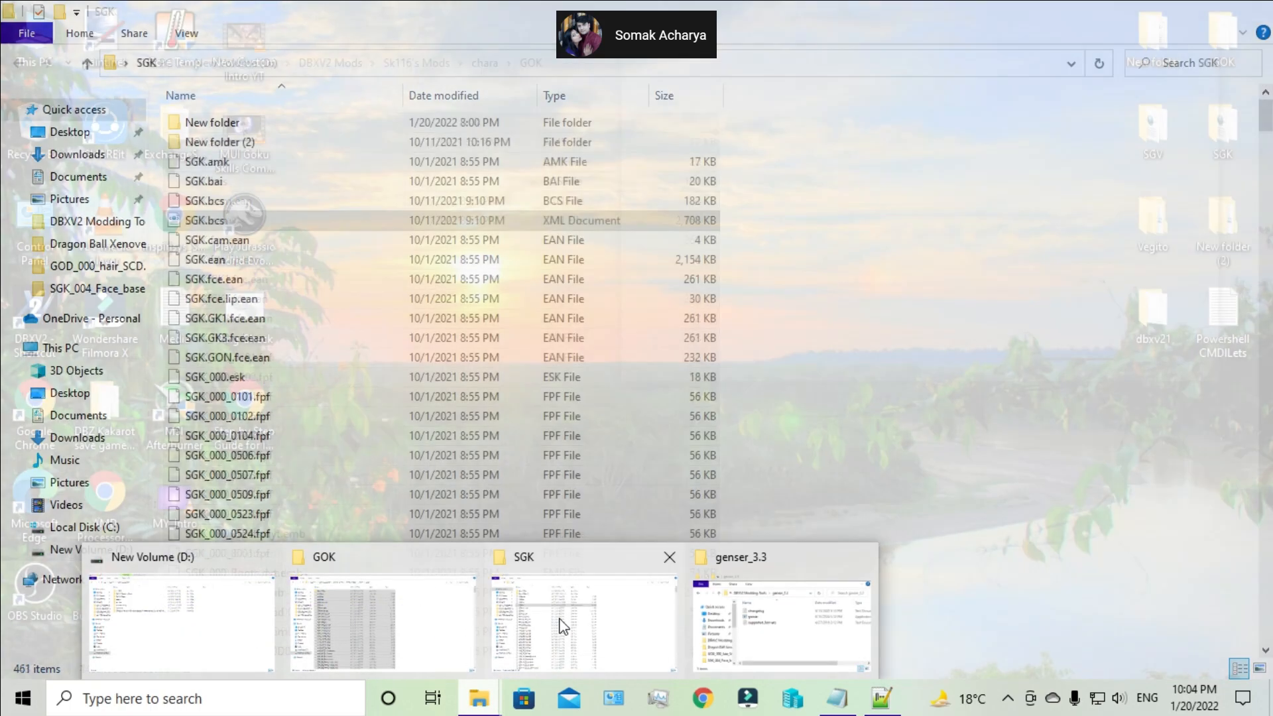
pyautogui.click(562, 626)
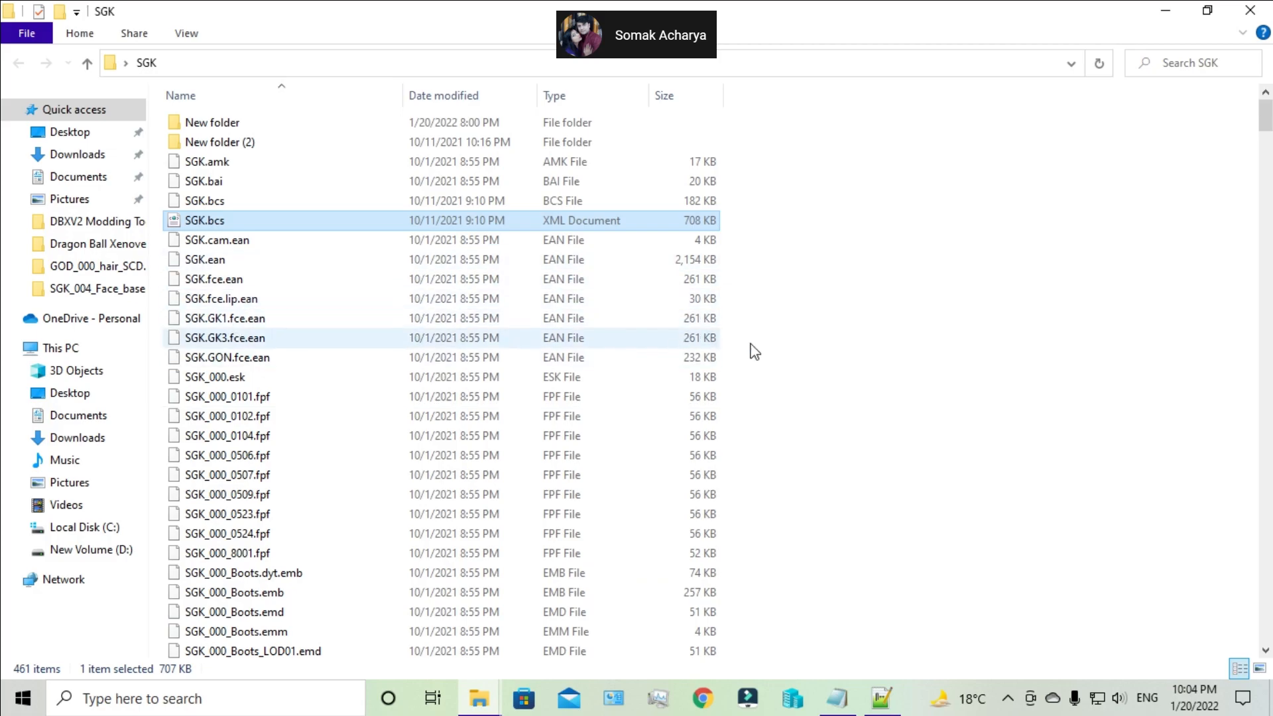
pyautogui.click(854, 350)
pyautogui.scroll(-18, 302, 259)
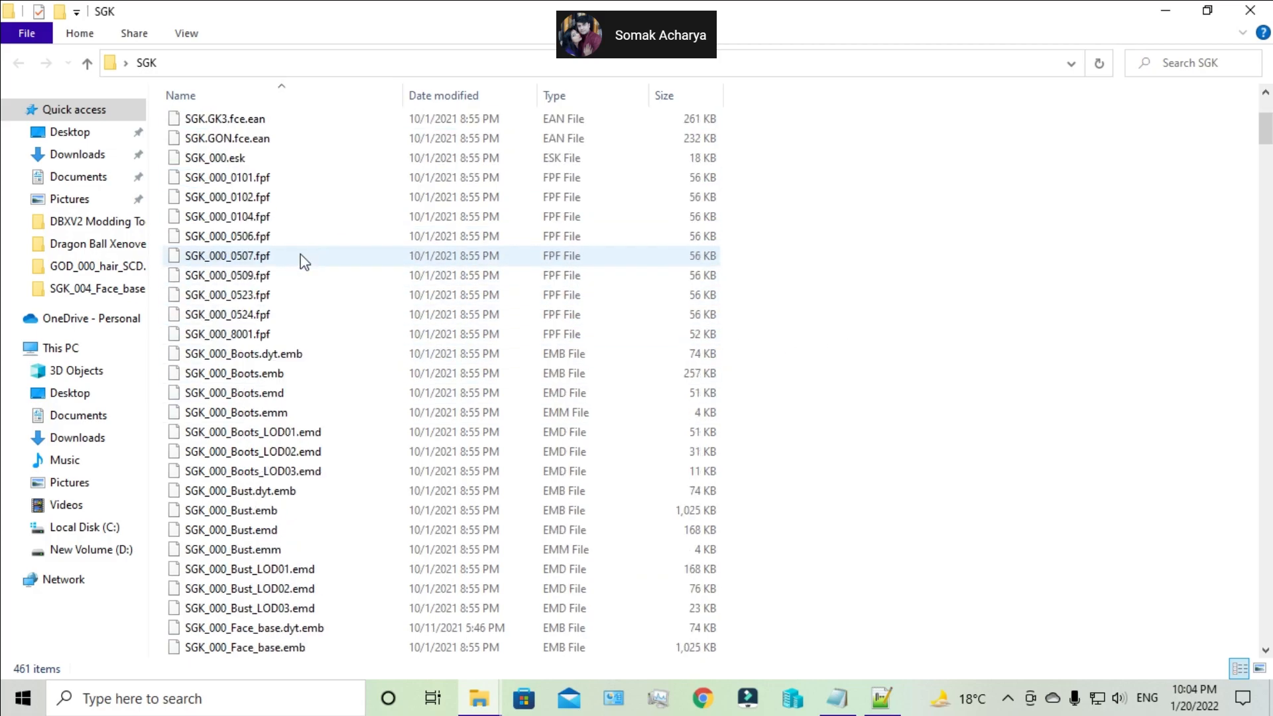
pyautogui.scroll(-4, 301, 258)
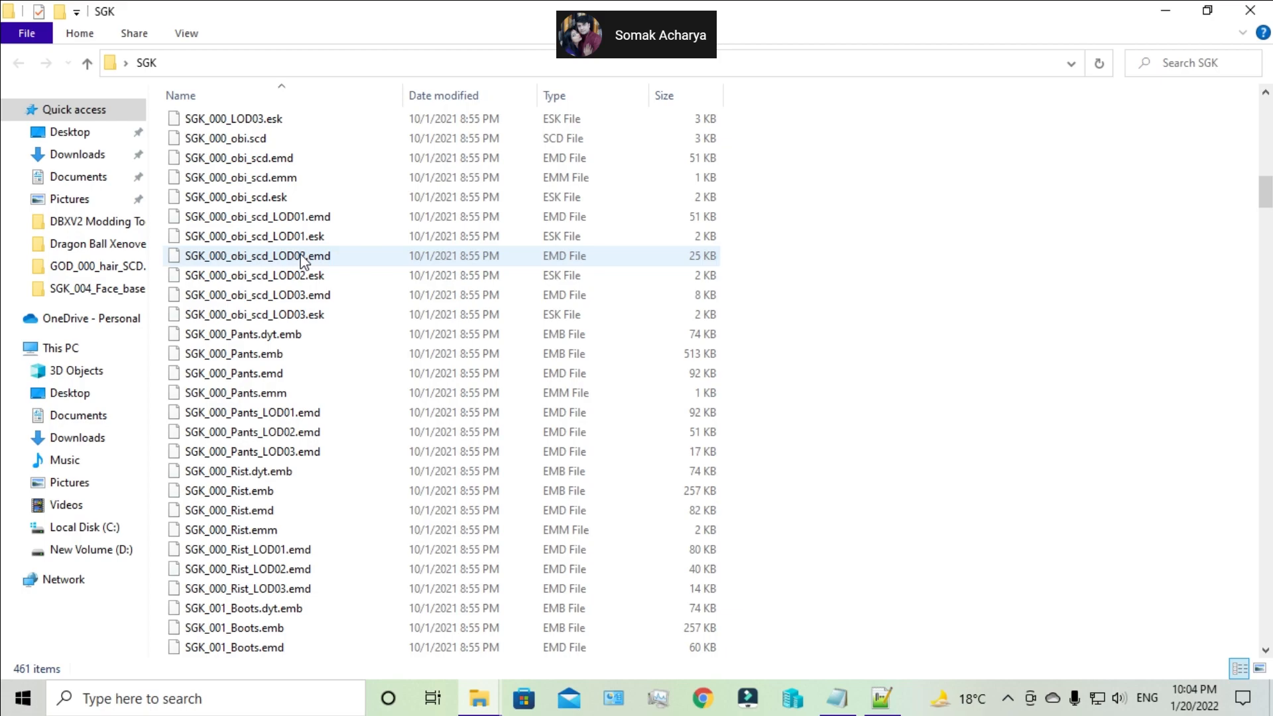
pyautogui.scroll(-15, 302, 260)
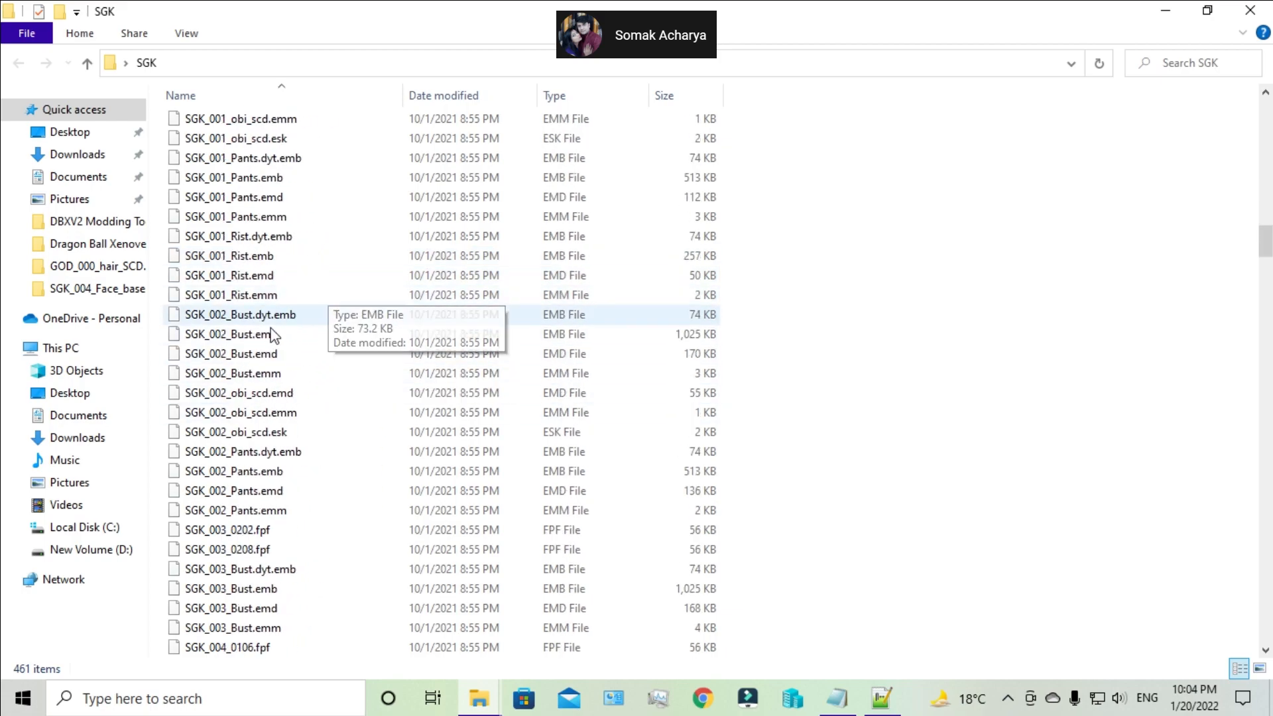
pyautogui.scroll(-9, 266, 317)
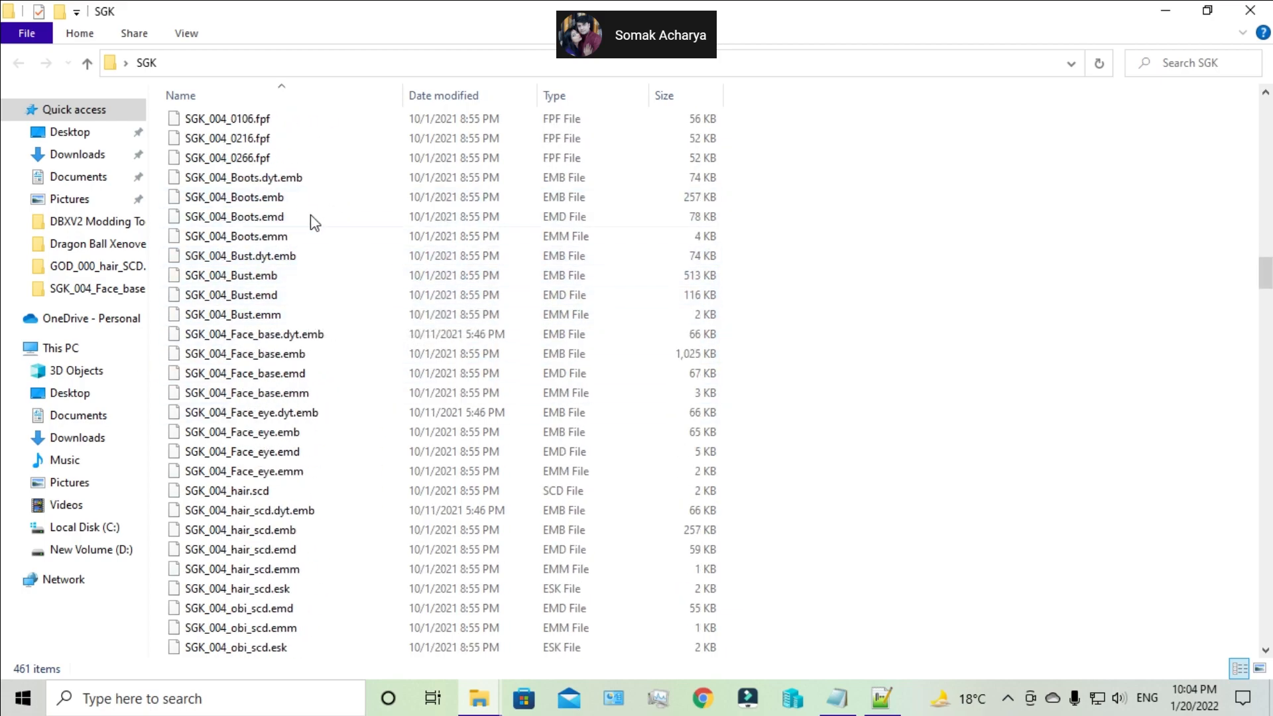
# - Select the SGK_004 Face_base and Face_eye files plus the hair_scd dyt.emb, emb, emd and emm files, and clear the selection
pyautogui.click(304, 337)
pyautogui.moveTo(777, 333); pyautogui.dragTo(216, 475)
pyautogui.keyDown('ctrl'); pyautogui.click(245, 510); pyautogui.keyUp('ctrl')
pyautogui.keyDown('ctrl'); pyautogui.click(255, 530); pyautogui.keyUp('ctrl')
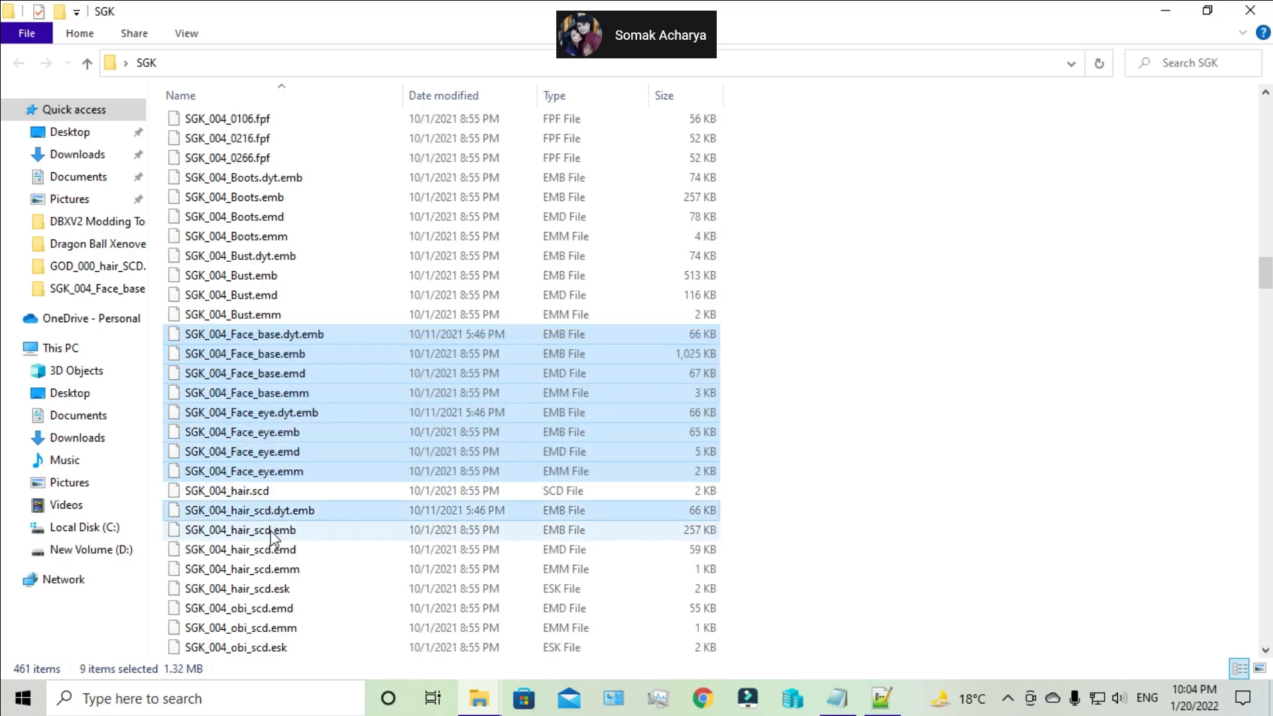
pyautogui.keyDown('ctrl'); pyautogui.click(274, 551); pyautogui.keyUp('ctrl')
pyautogui.keyDown('ctrl'); pyautogui.click(277, 569); pyautogui.keyUp('ctrl')
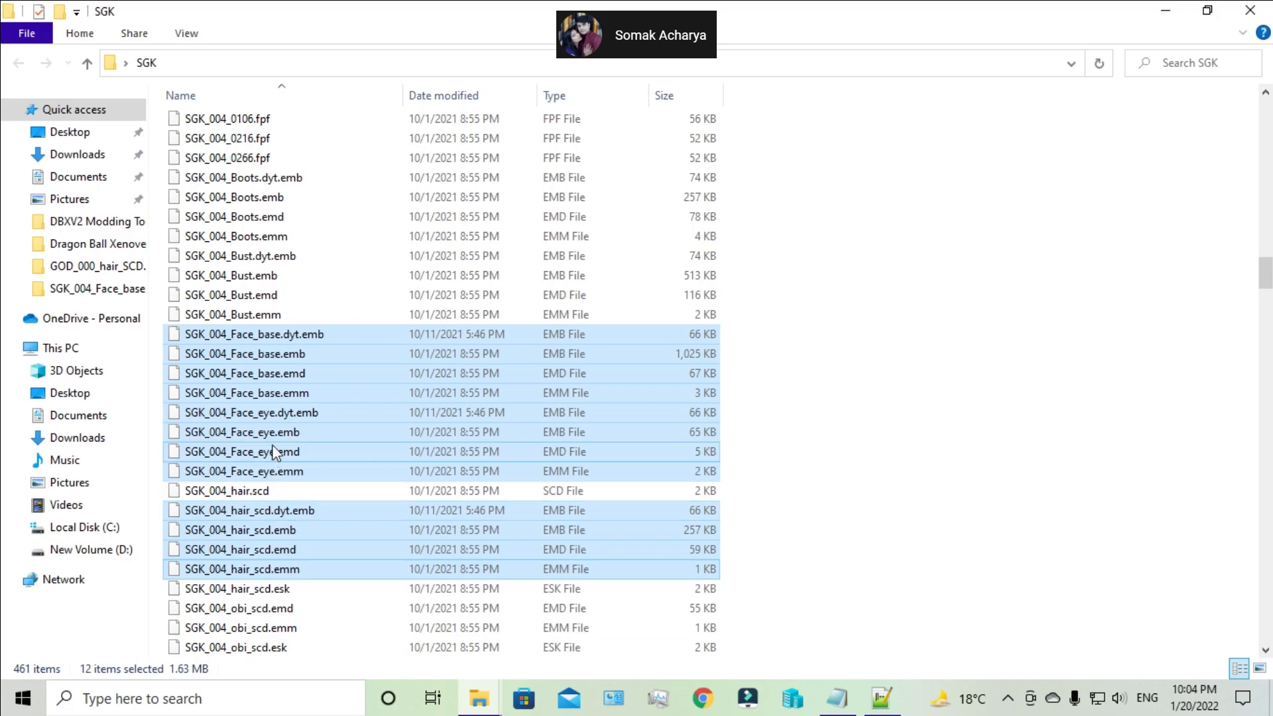
pyautogui.click(861, 341)
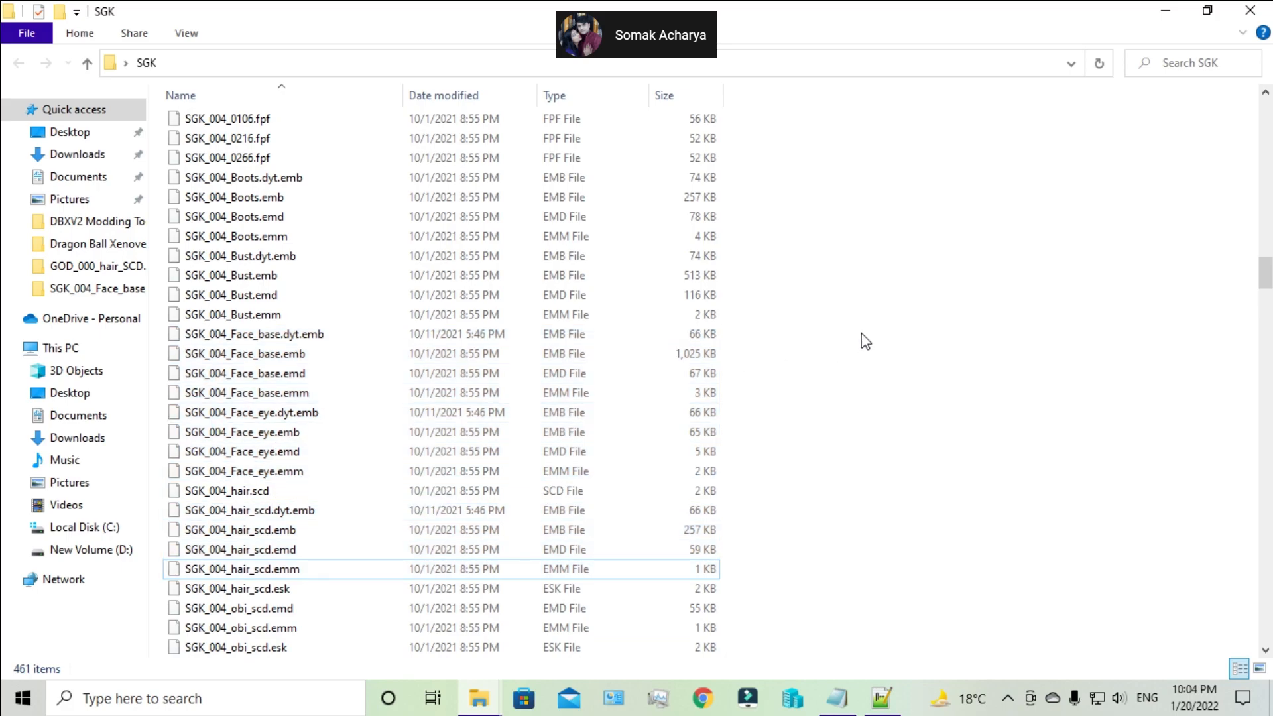
# - Open New folder inside the SGK folder and pick out the SGK_004 Face_base, Face_eye and hair_scd .dyt.emb files one by one
pyautogui.scroll(20, 864, 341)
pyautogui.scroll(15, 865, 340)
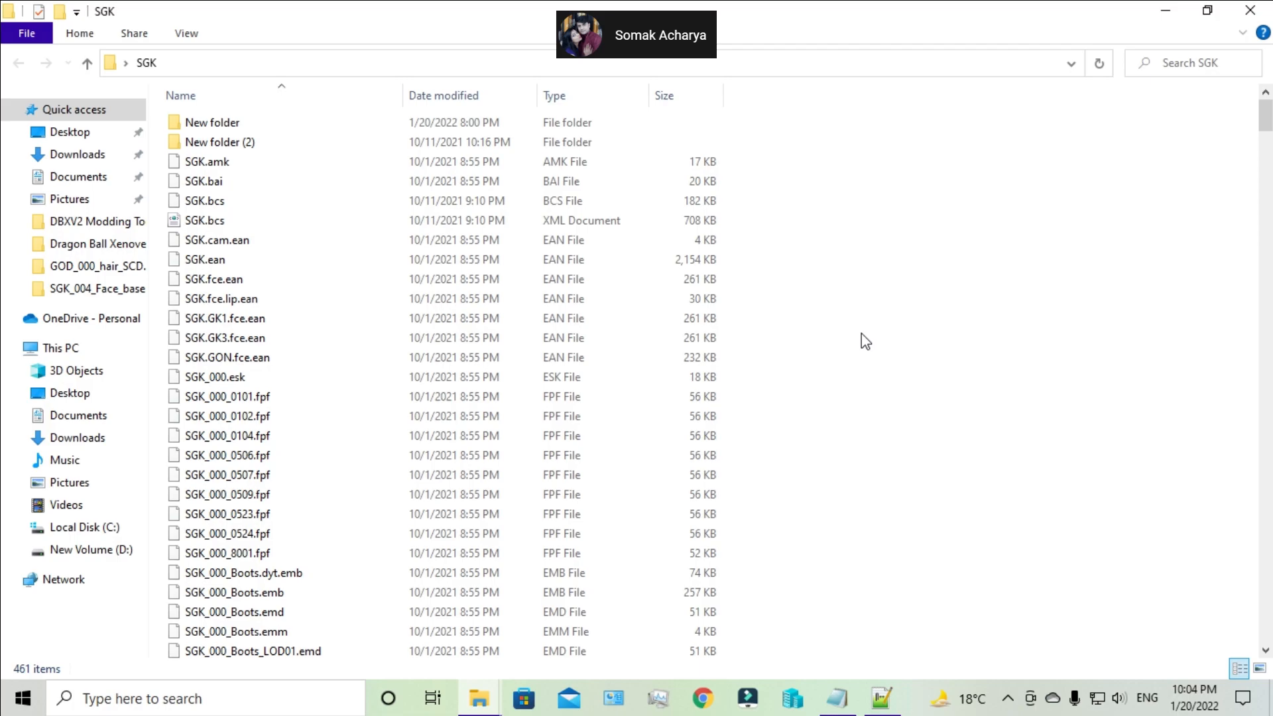
pyautogui.doubleClick(205, 121)
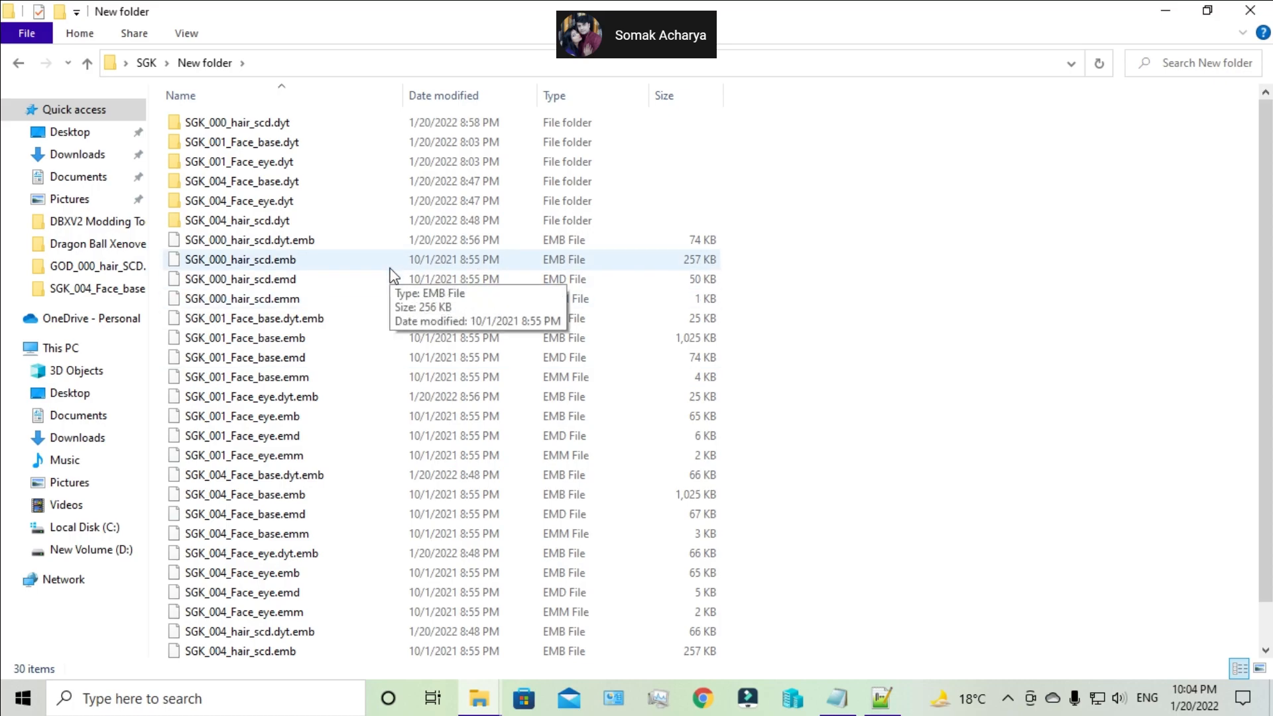
pyautogui.scroll(-1, 232, 494)
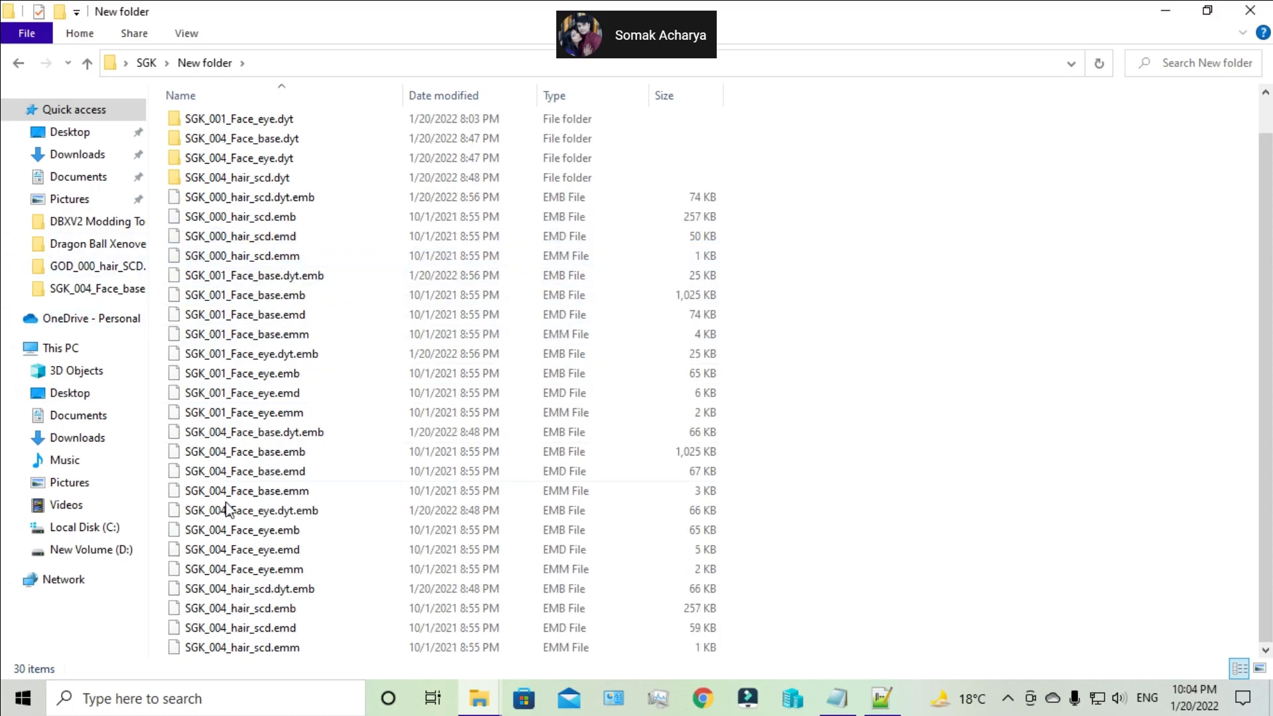
pyautogui.click(229, 432)
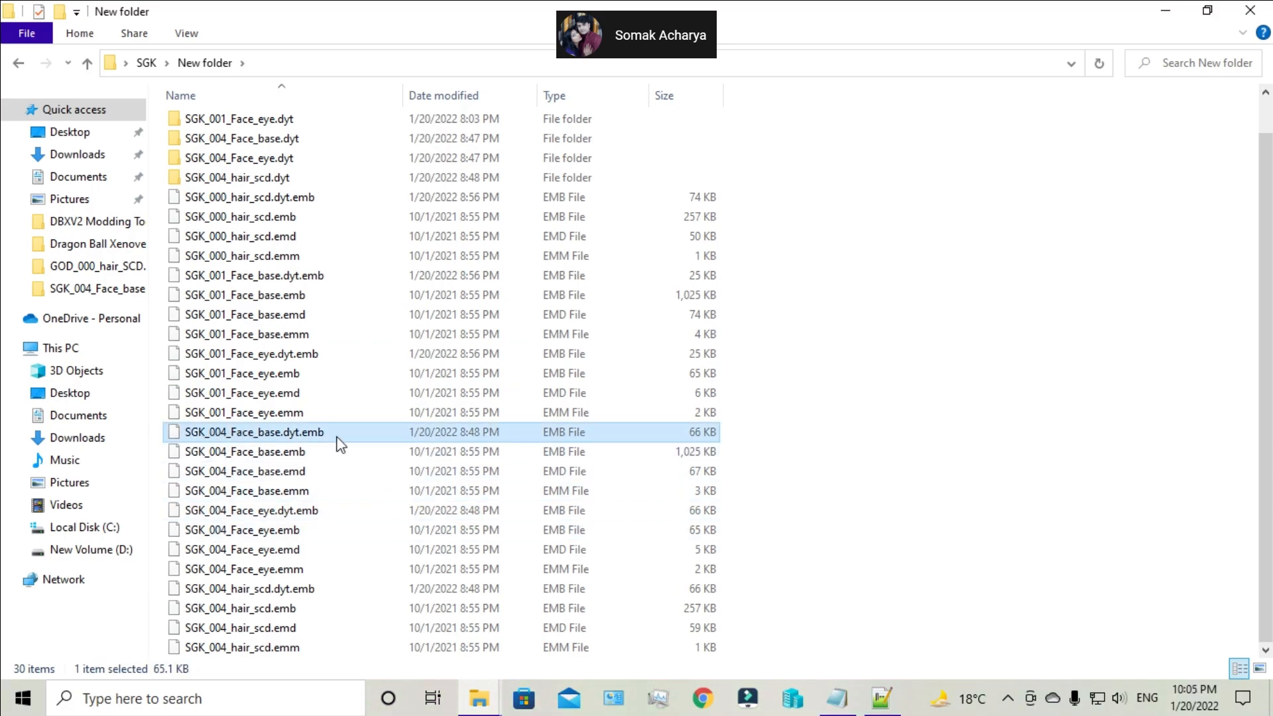
pyautogui.click(305, 513)
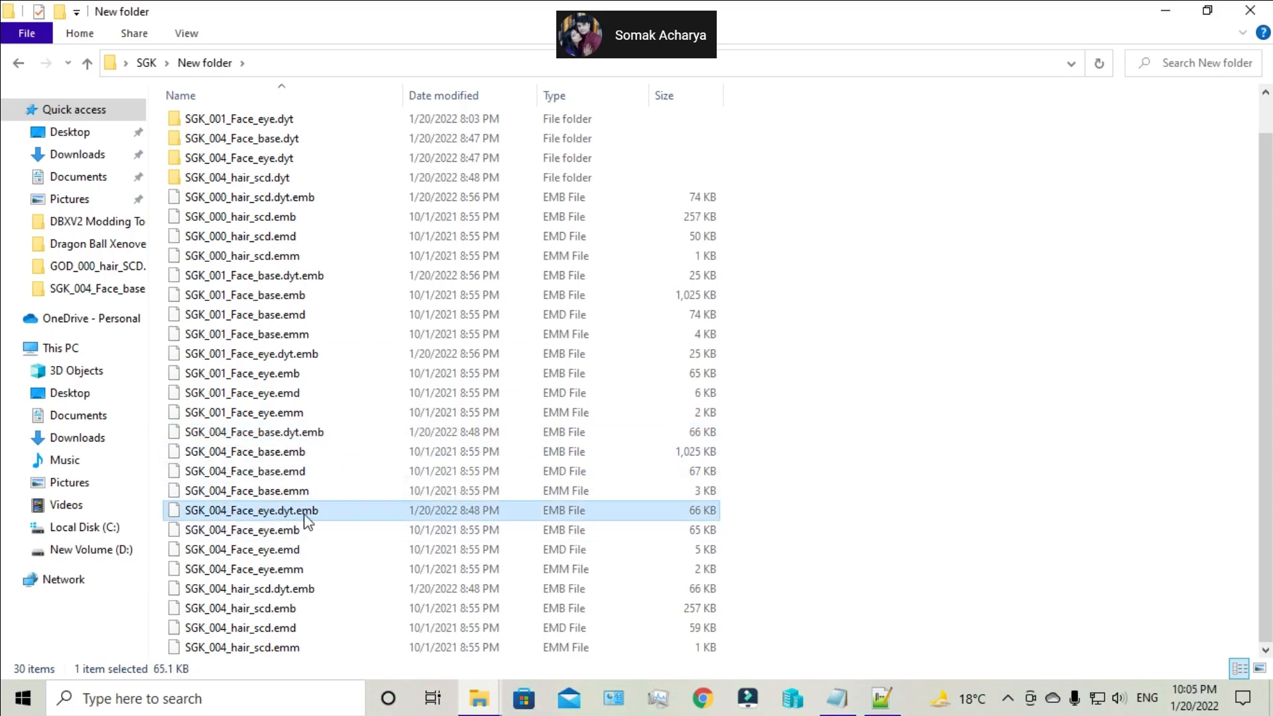
pyautogui.click(232, 592)
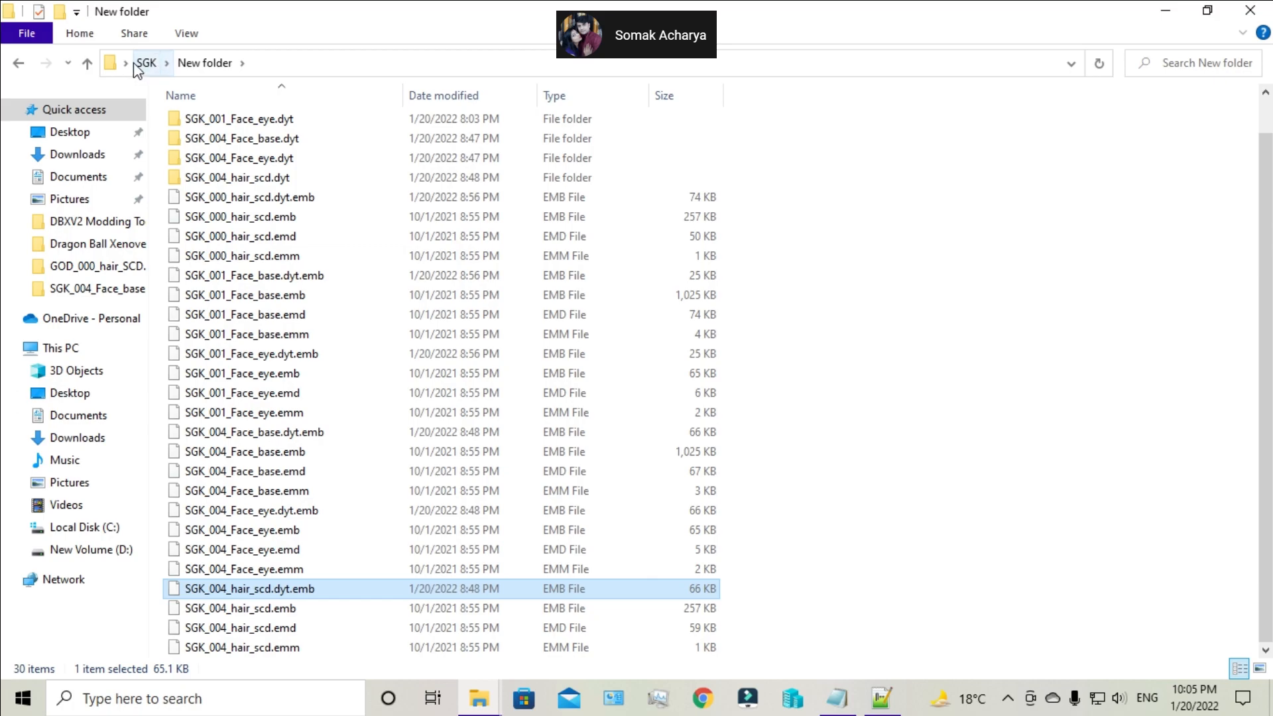
pyautogui.scroll(1, 289, 228)
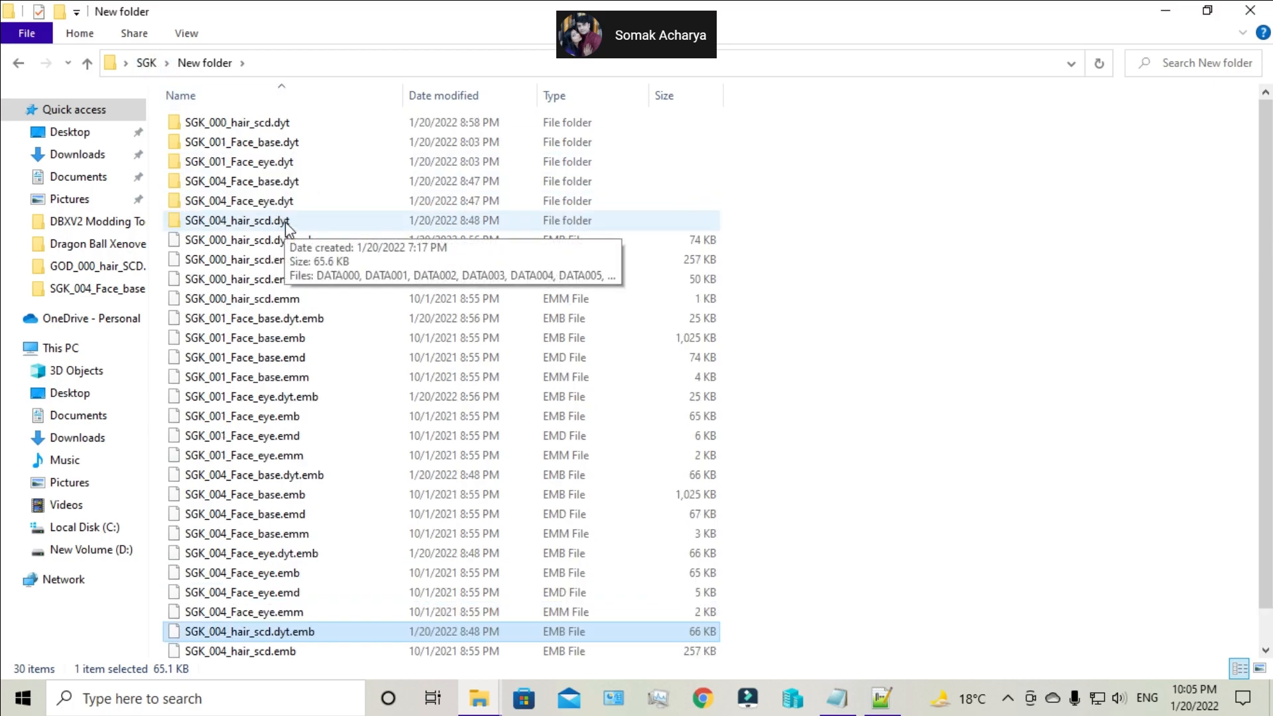
# - Open the DATA002 texture from the SGK_004_Face_base.dyt folder in paint.net, examine its colour bands up close, and close it
pyautogui.doubleClick(246, 188)
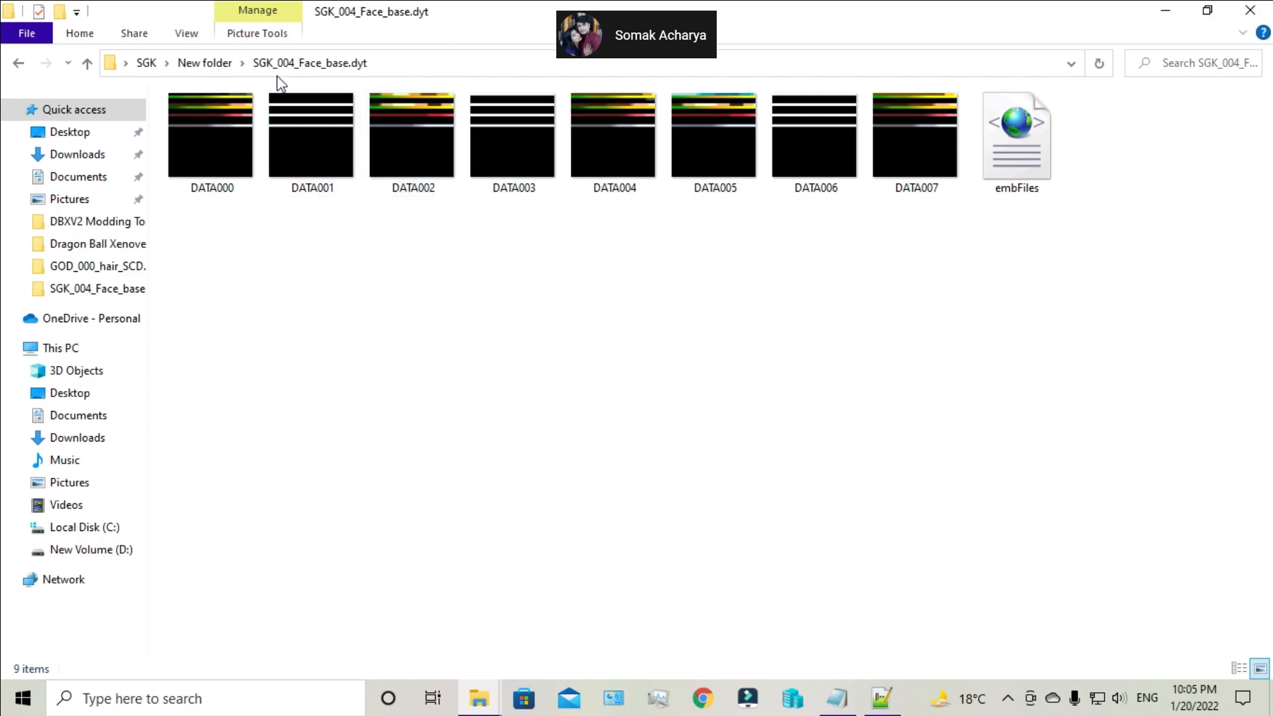
pyautogui.click(442, 154)
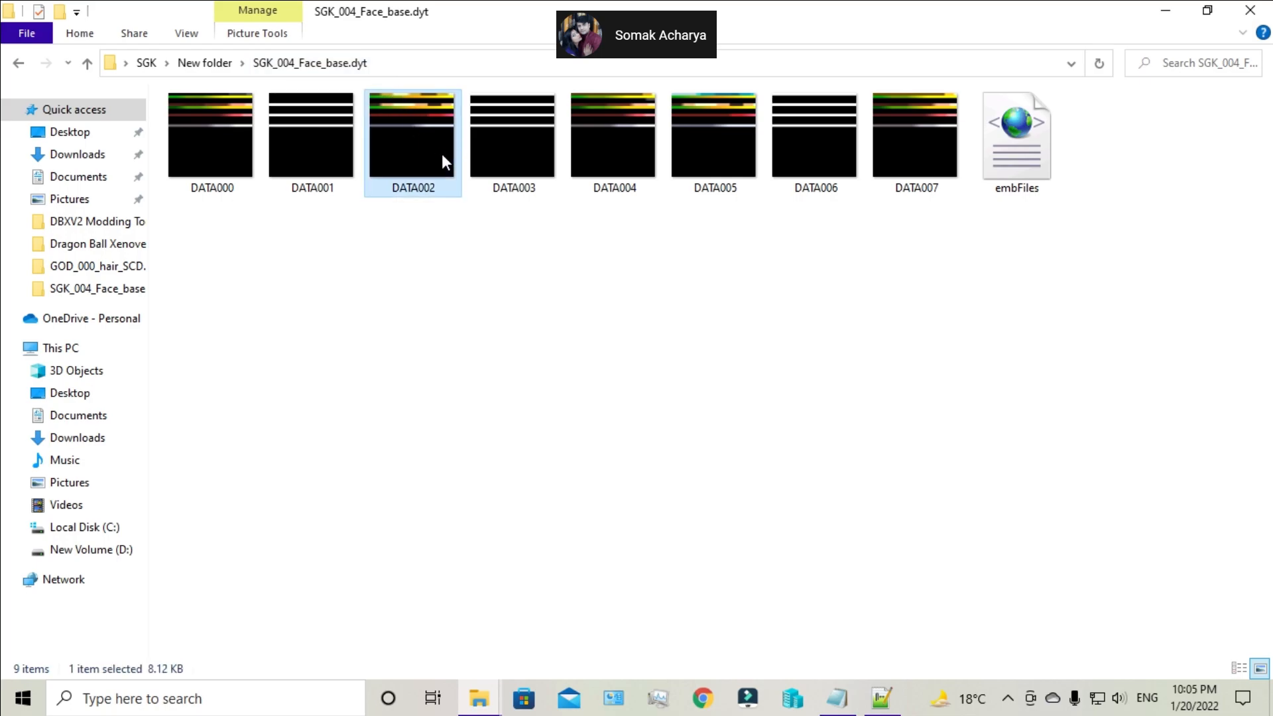
pyautogui.doubleClick(441, 154)
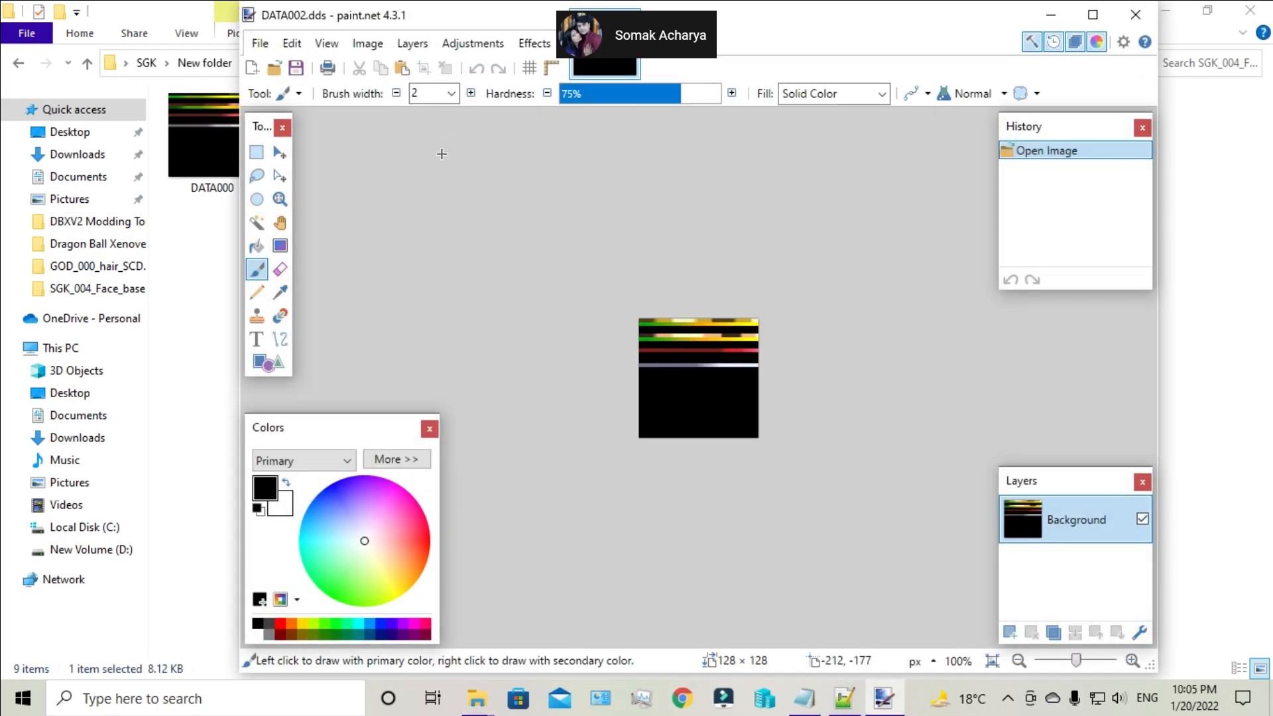
pyautogui.scroll(5, 570, 271)
pyautogui.scroll(-1, 570, 271)
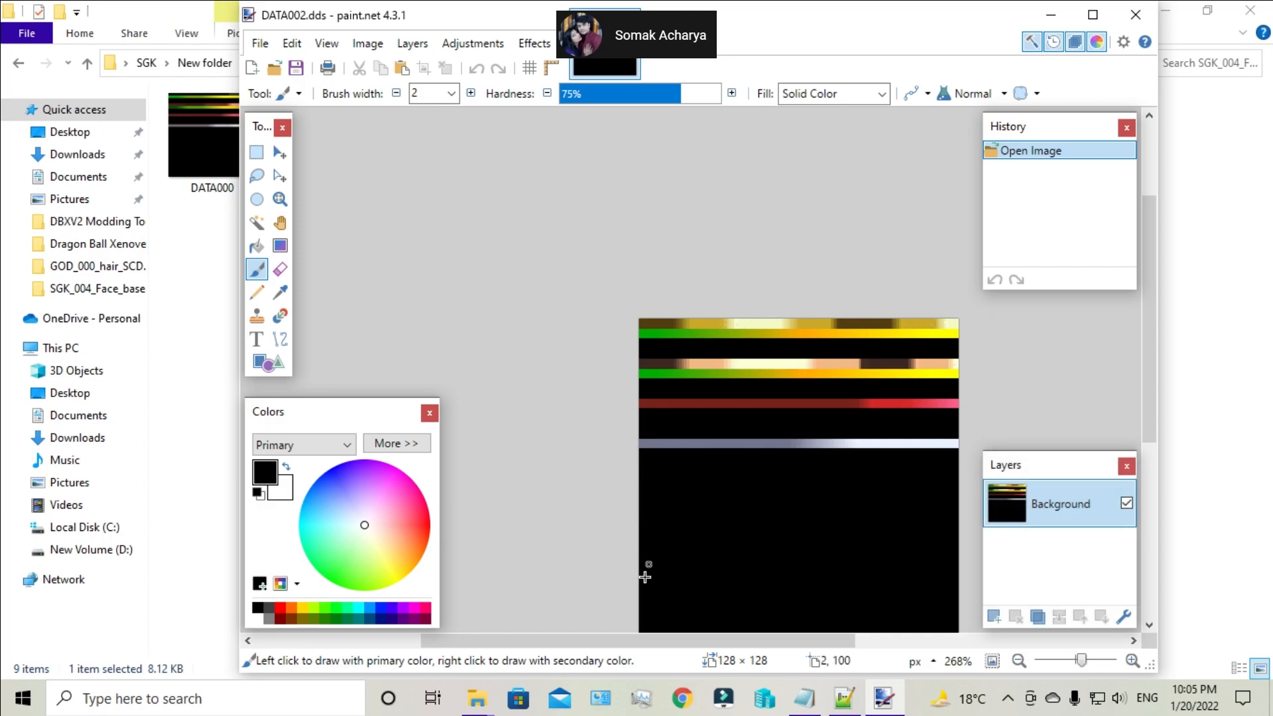
pyautogui.moveTo(625, 641); pyautogui.dragTo(664, 640)
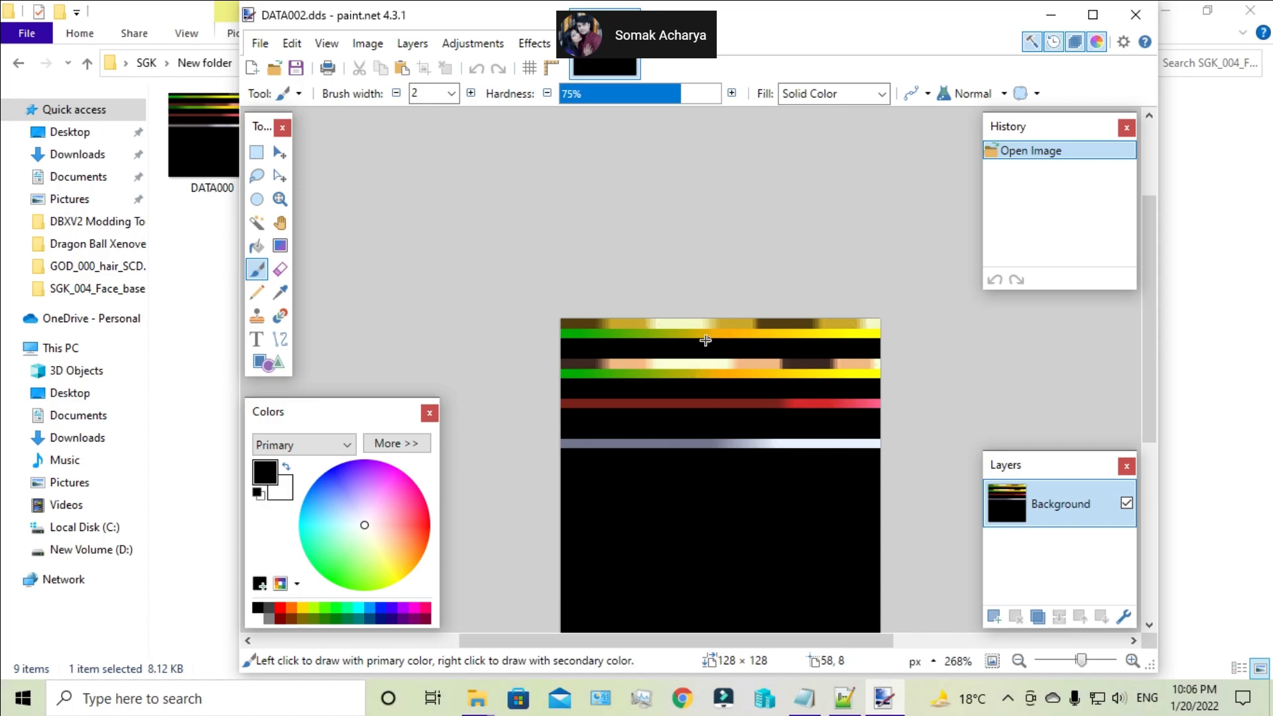
pyautogui.click(1135, 15)
# - View the DATA000 texture's colour bands in paint.net, close it, and return to New folder
pyautogui.doubleClick(208, 119)
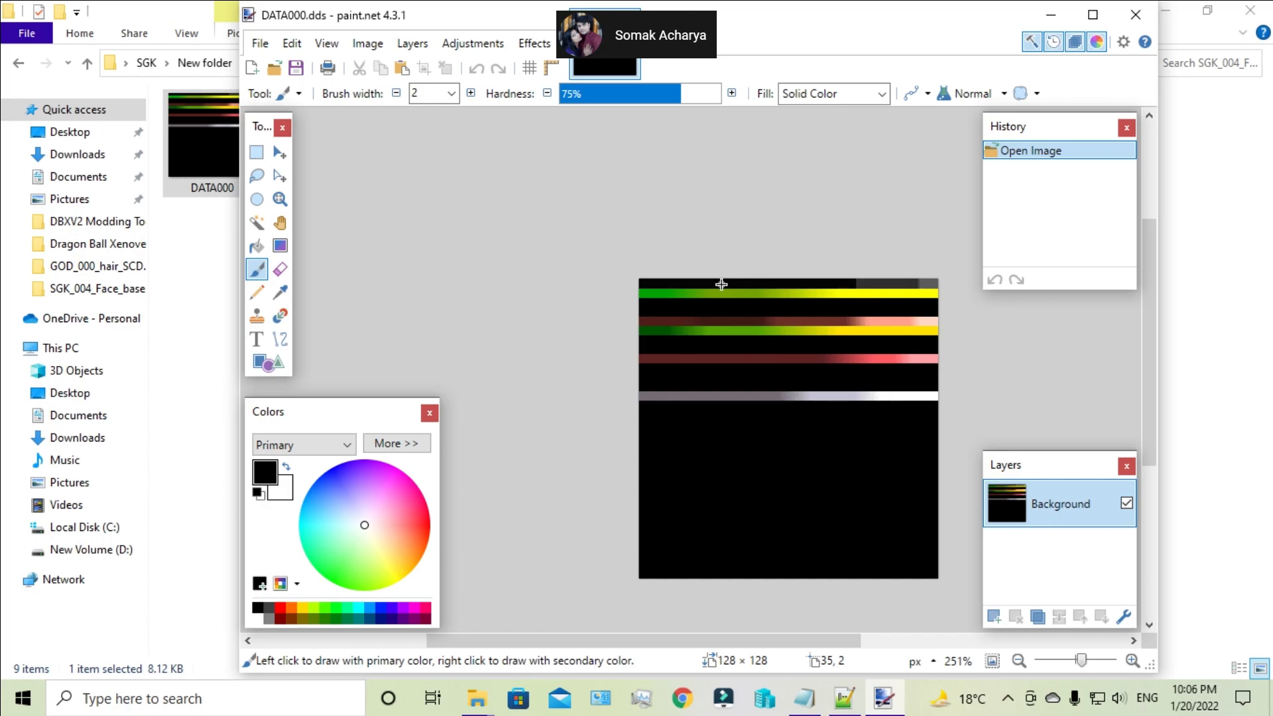
pyautogui.hotkey('alt', 'F4')
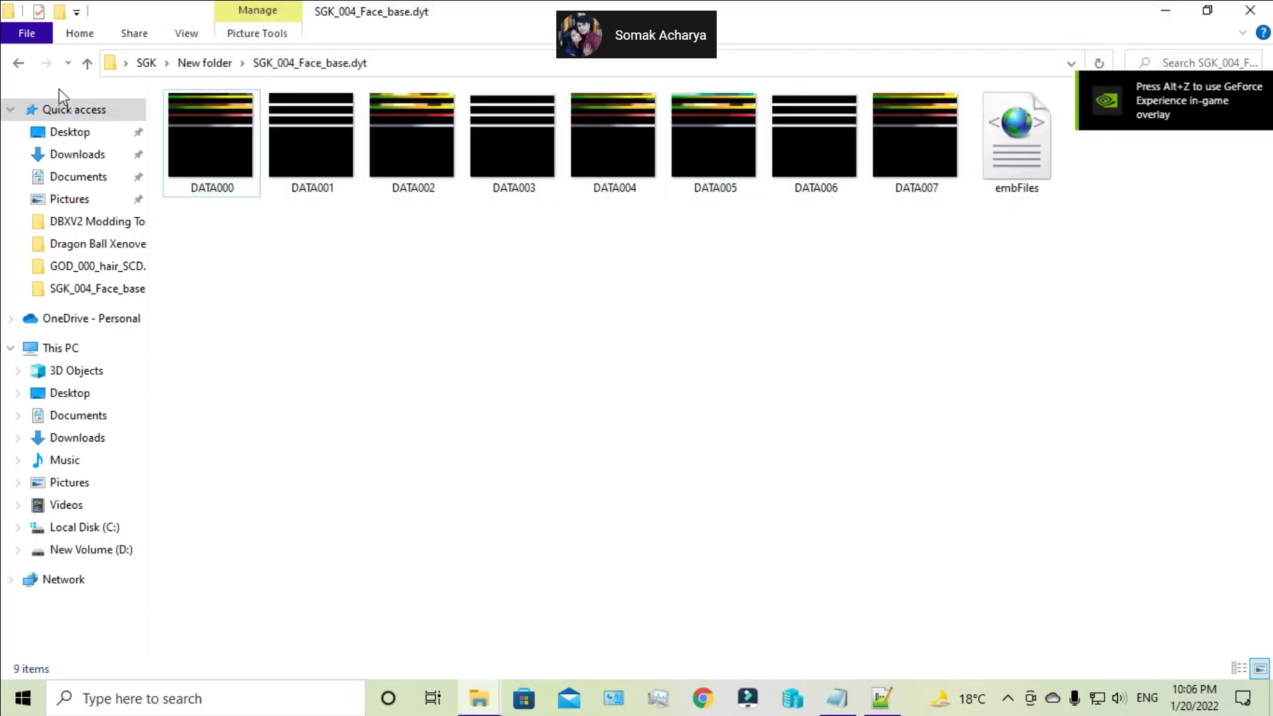
pyautogui.click(93, 69)
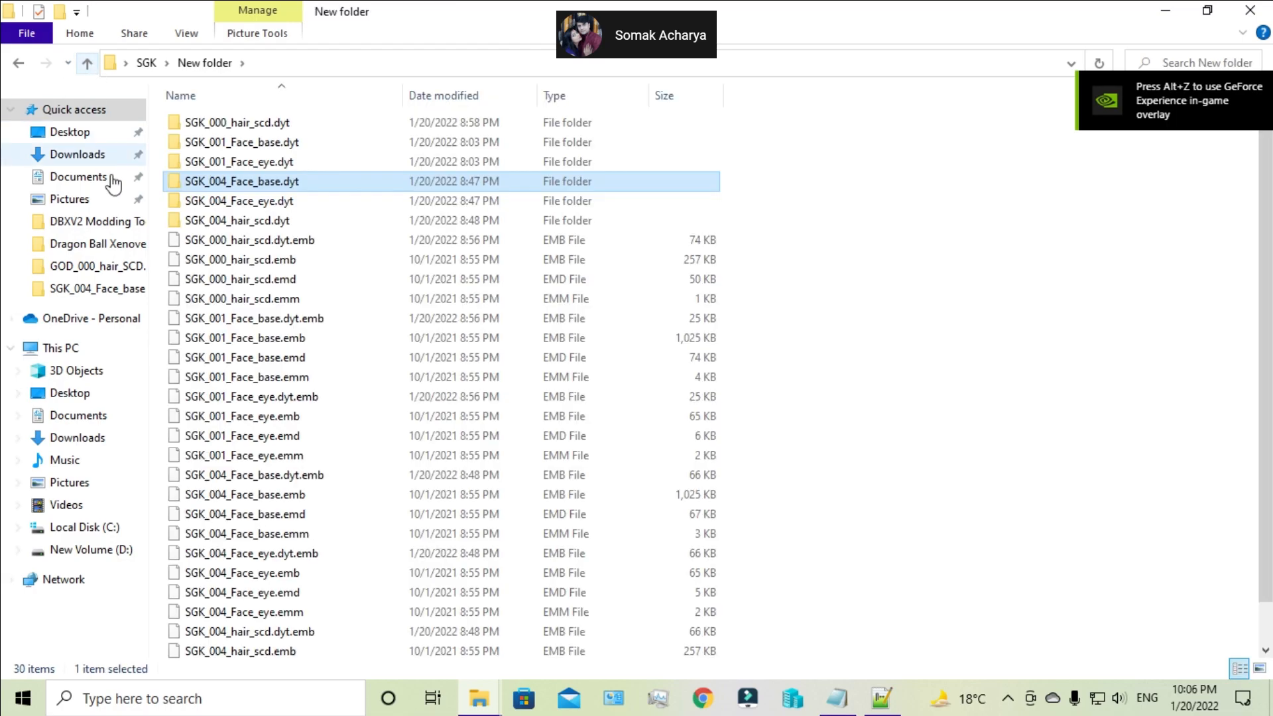
# - Bring the genser_3.3 folder window in front of New folder
pyautogui.click(875, 463)
pyautogui.click(474, 698)
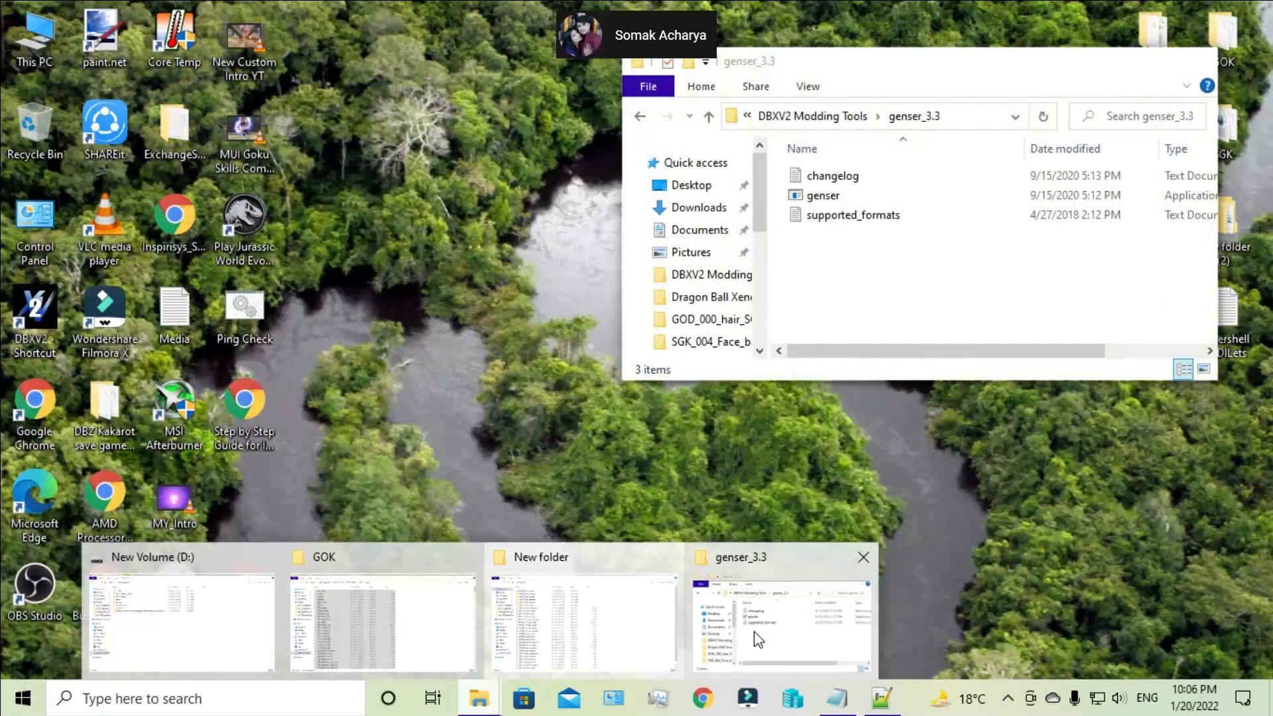
pyautogui.click(753, 635)
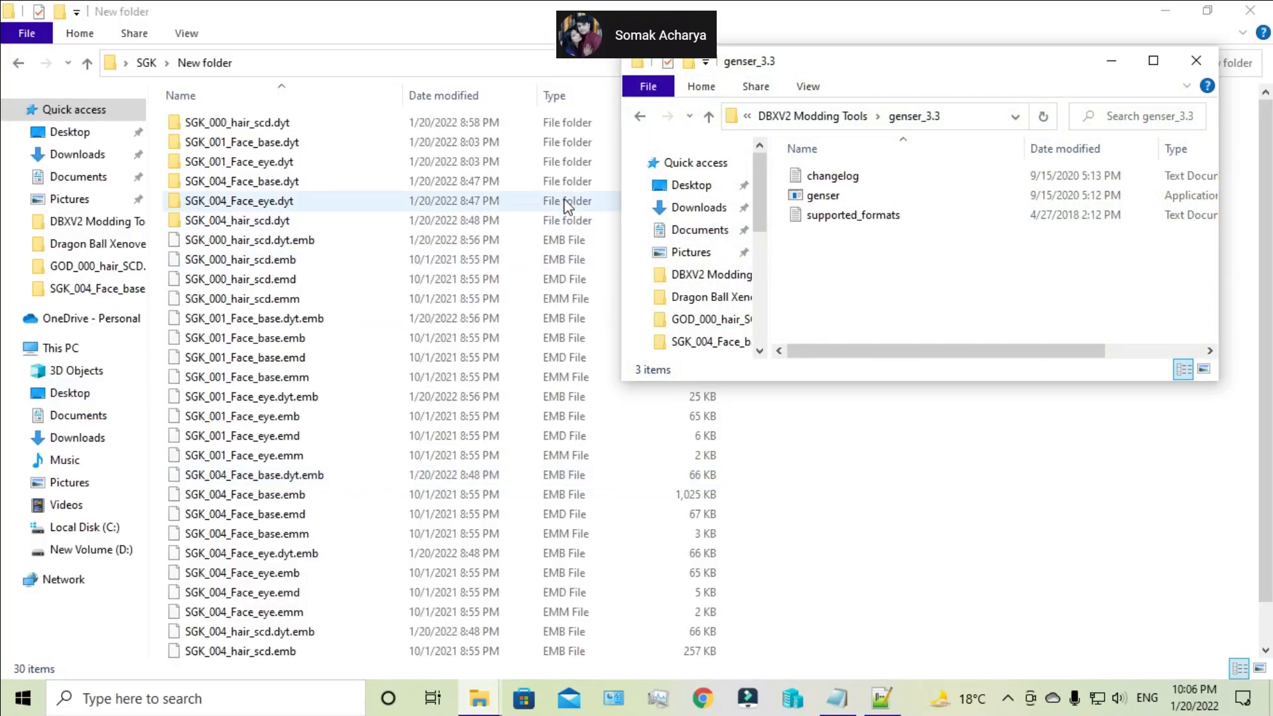
# - Launch xenoviewer from the Libxenoverse_Xenoviewer_v2_0_5 folder, inside Xenoviewer-v2-LibXenoverse in DBXV2 Modding Tools
pyautogui.click(709, 116)
pyautogui.click(842, 236)
pyautogui.doubleClick(841, 236)
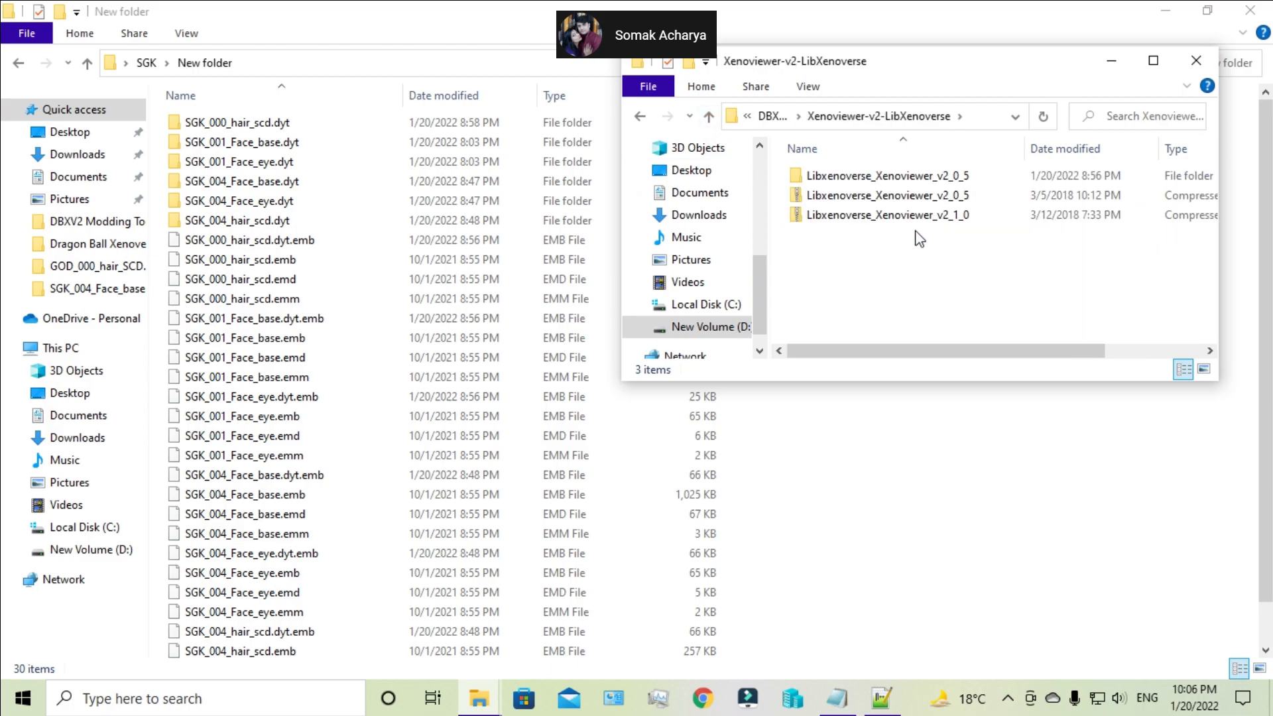
pyautogui.doubleClick(861, 176)
pyautogui.scroll(-5, 857, 272)
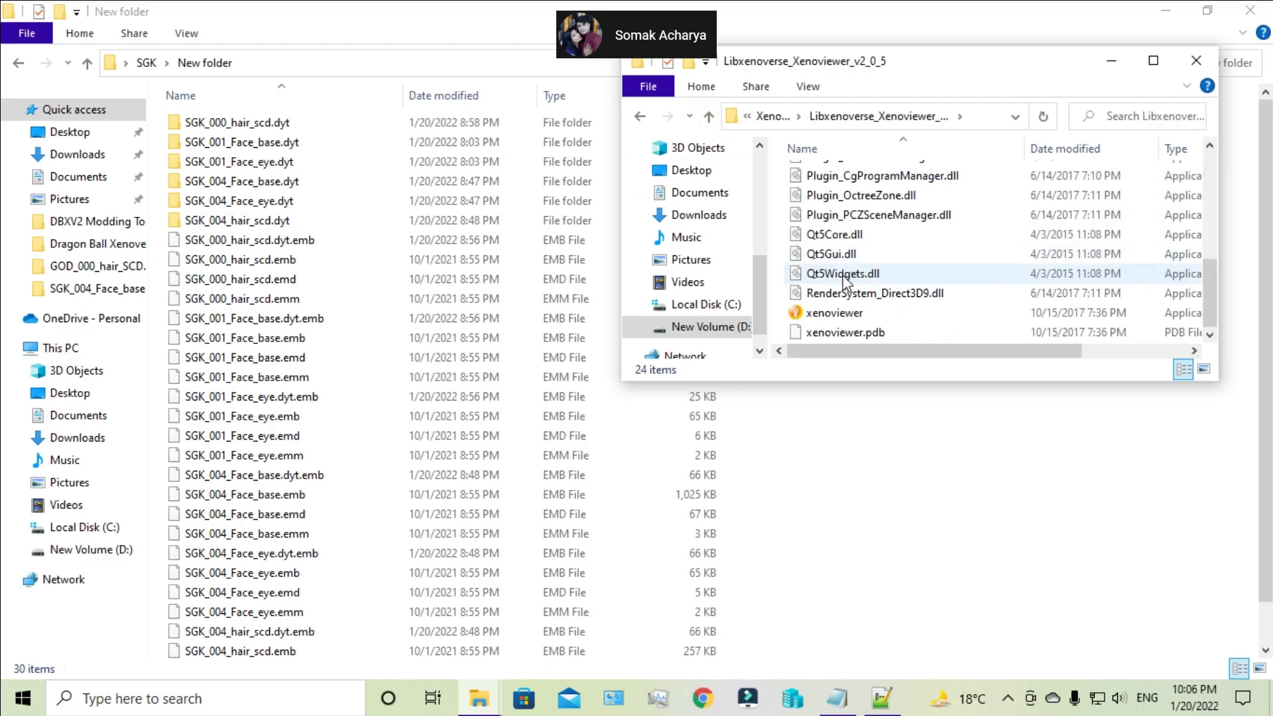
pyautogui.doubleClick(822, 314)
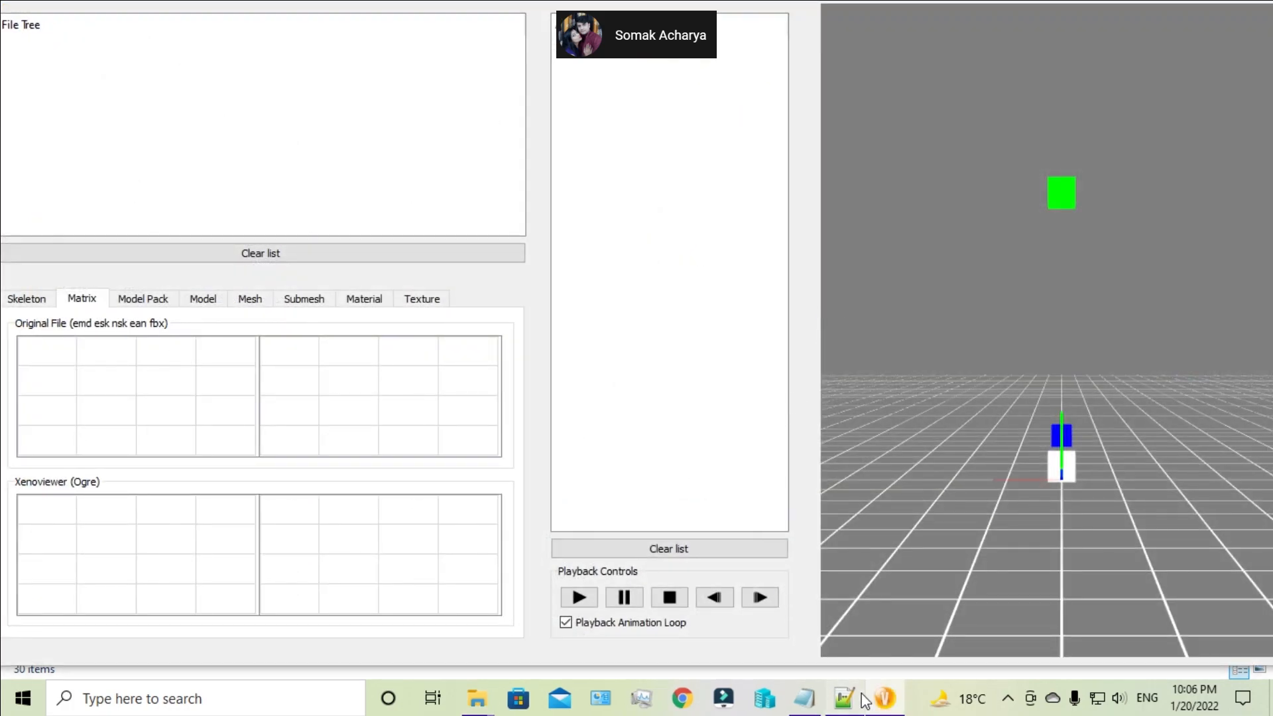
pyautogui.click(861, 695)
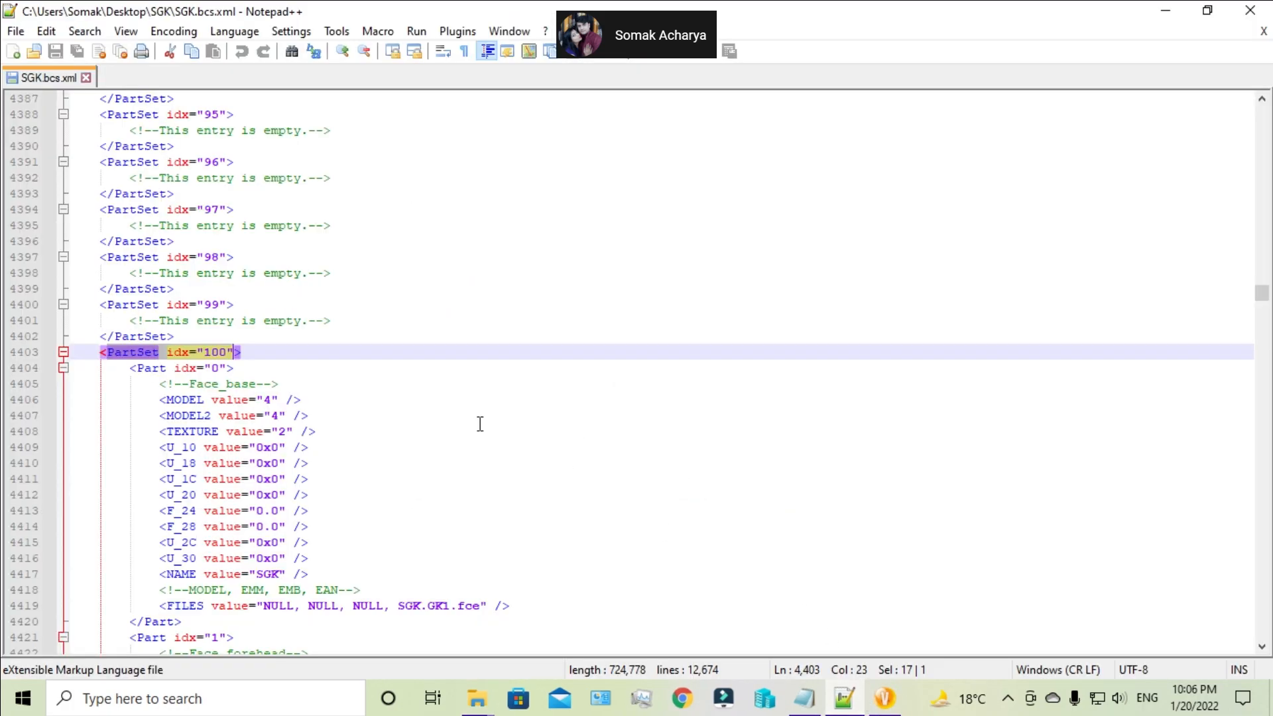
pyautogui.click(1162, 10)
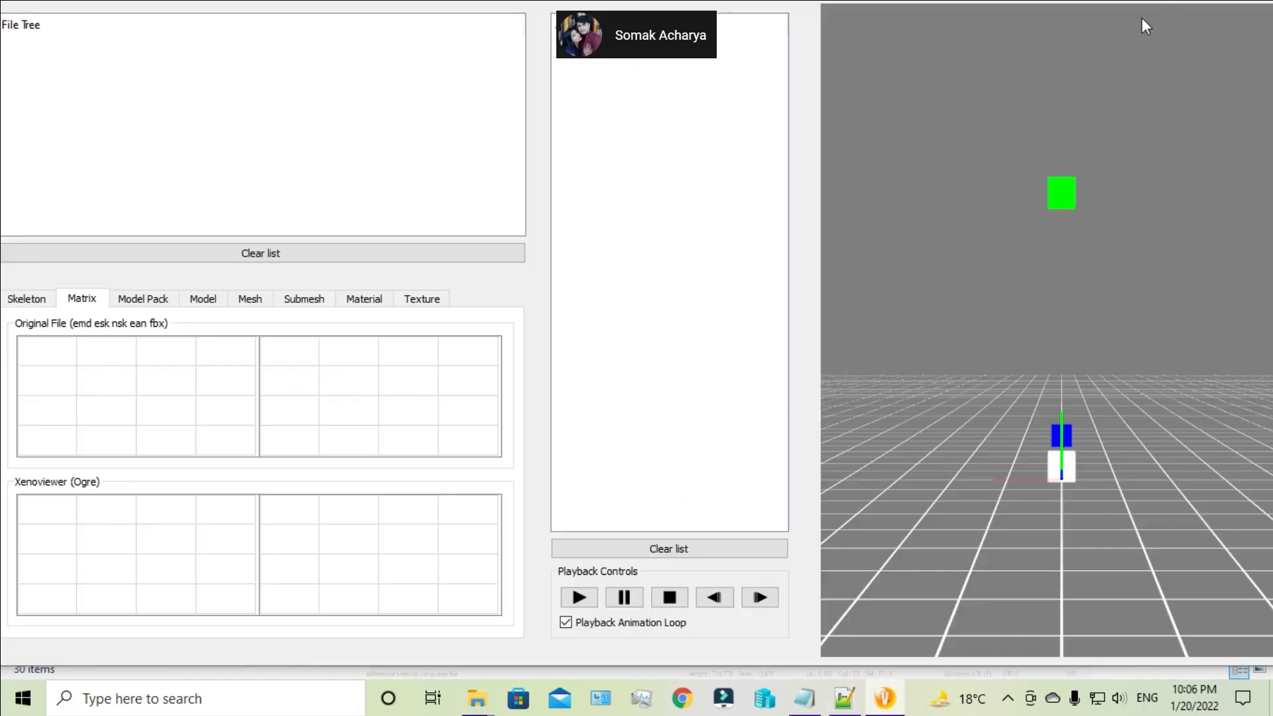
pyautogui.click(891, 699)
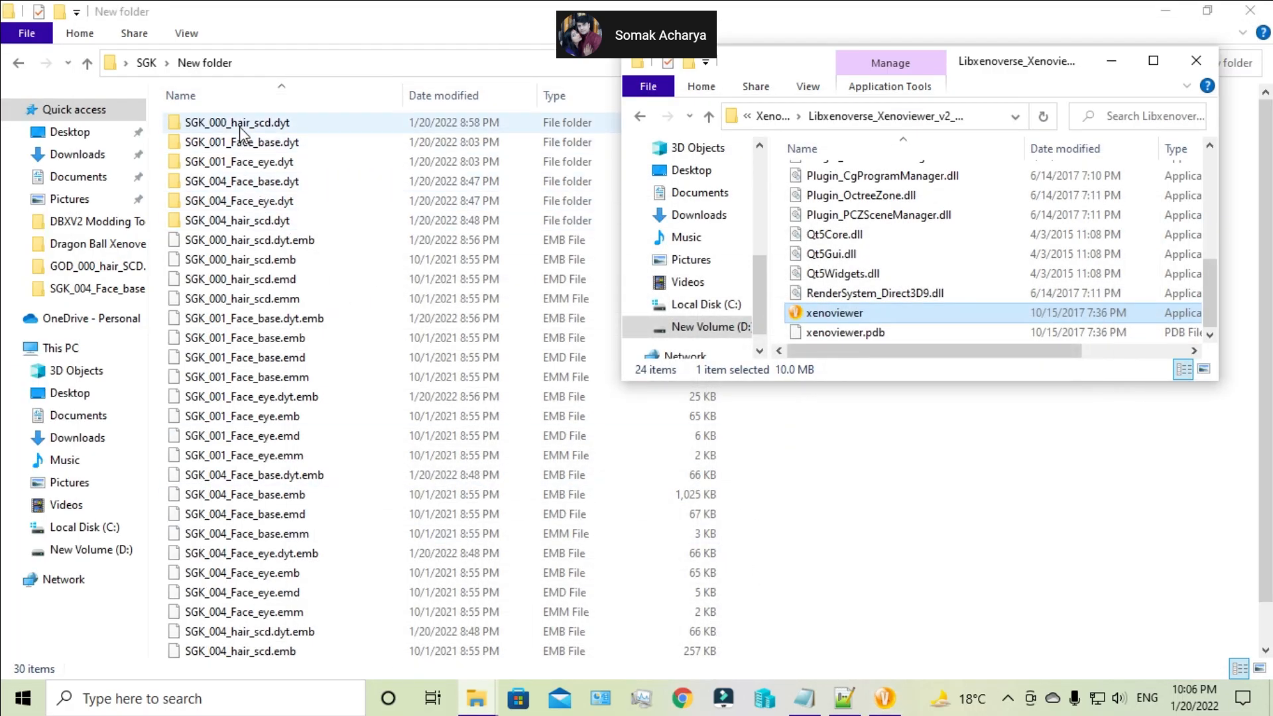
pyautogui.doubleClick(241, 182)
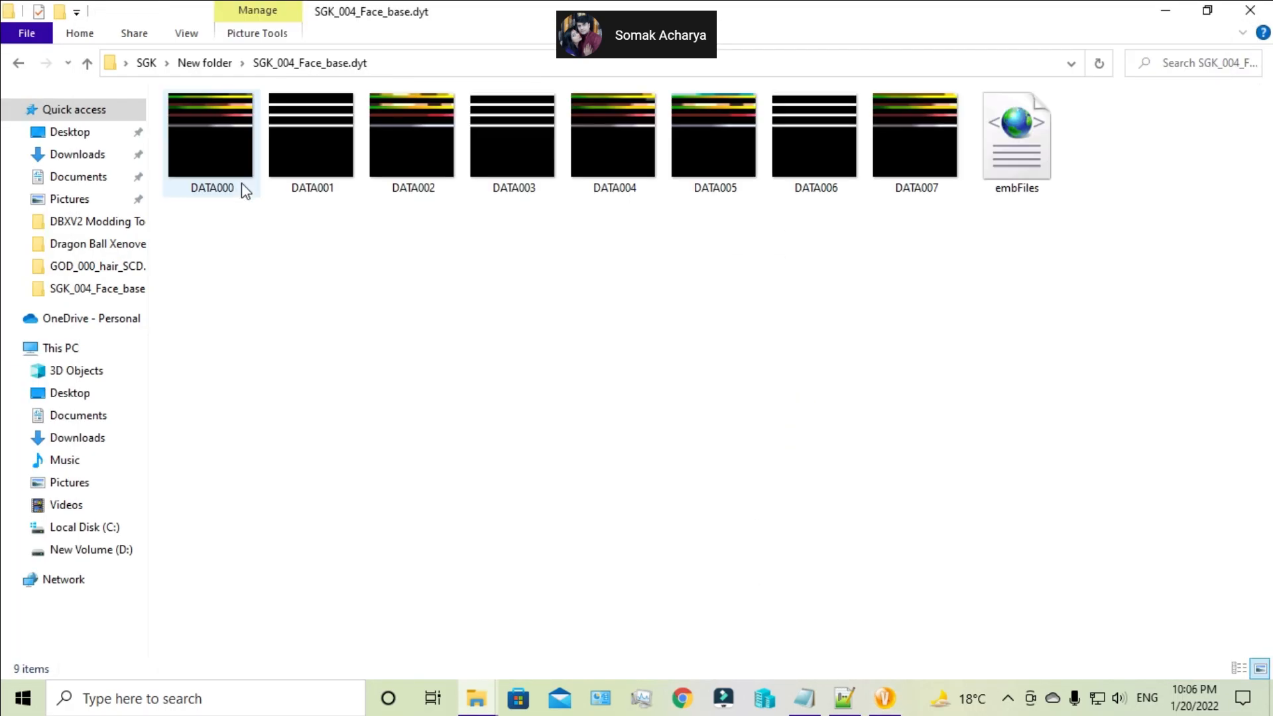
pyautogui.click(87, 63)
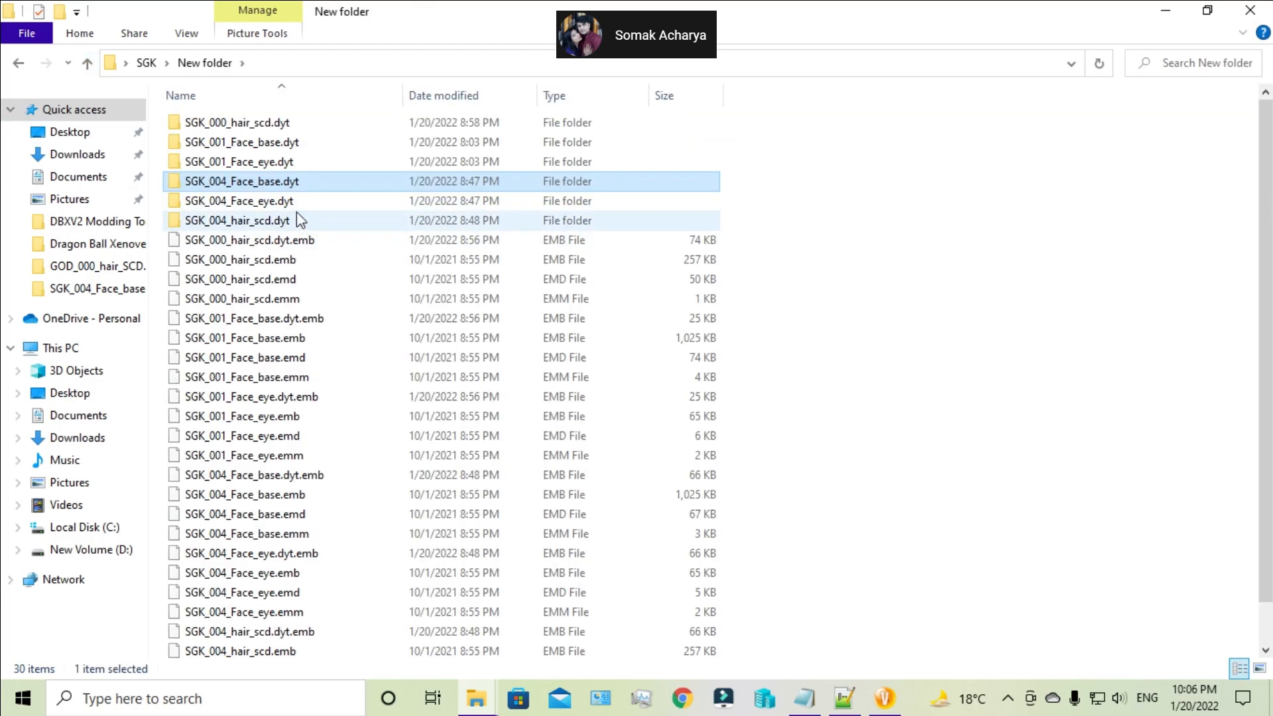
pyautogui.click(882, 698)
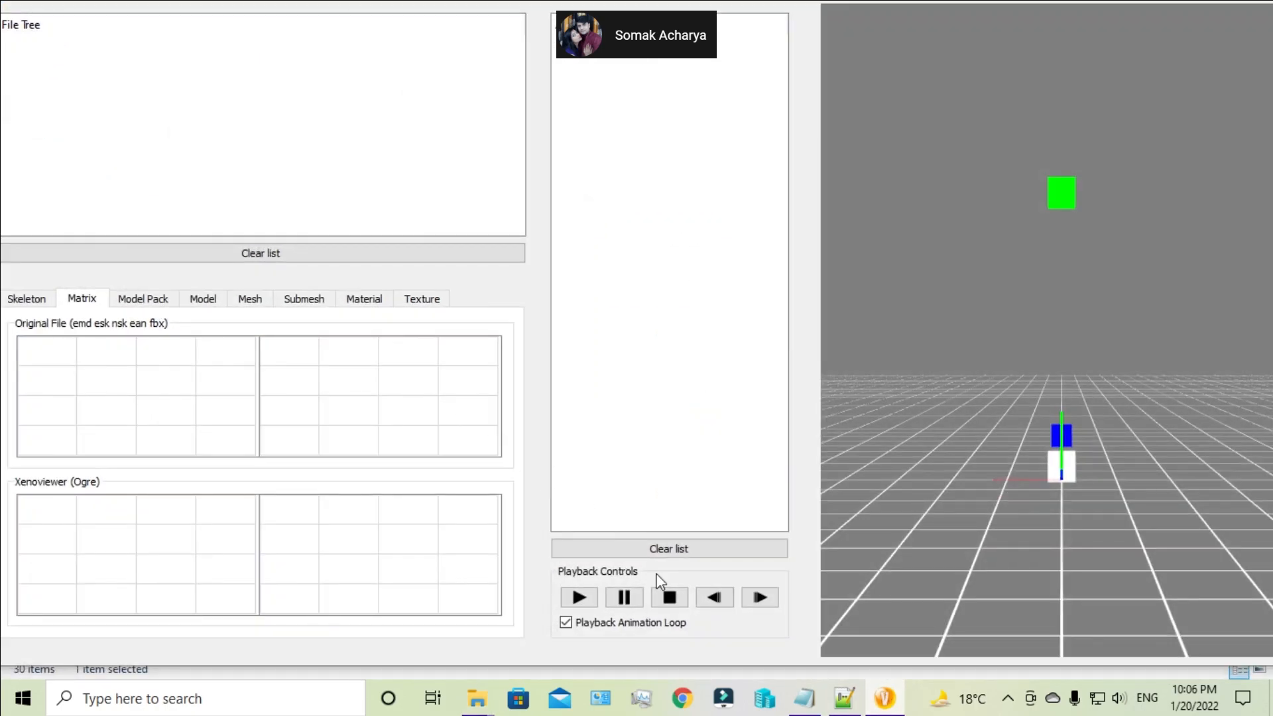
# - Load SGK_004_Face_base.emd, SGK_004_Face_eye.emb and SGK_004_hair_scd.emd from New folder into Xenoviewer
pyautogui.click(882, 699)
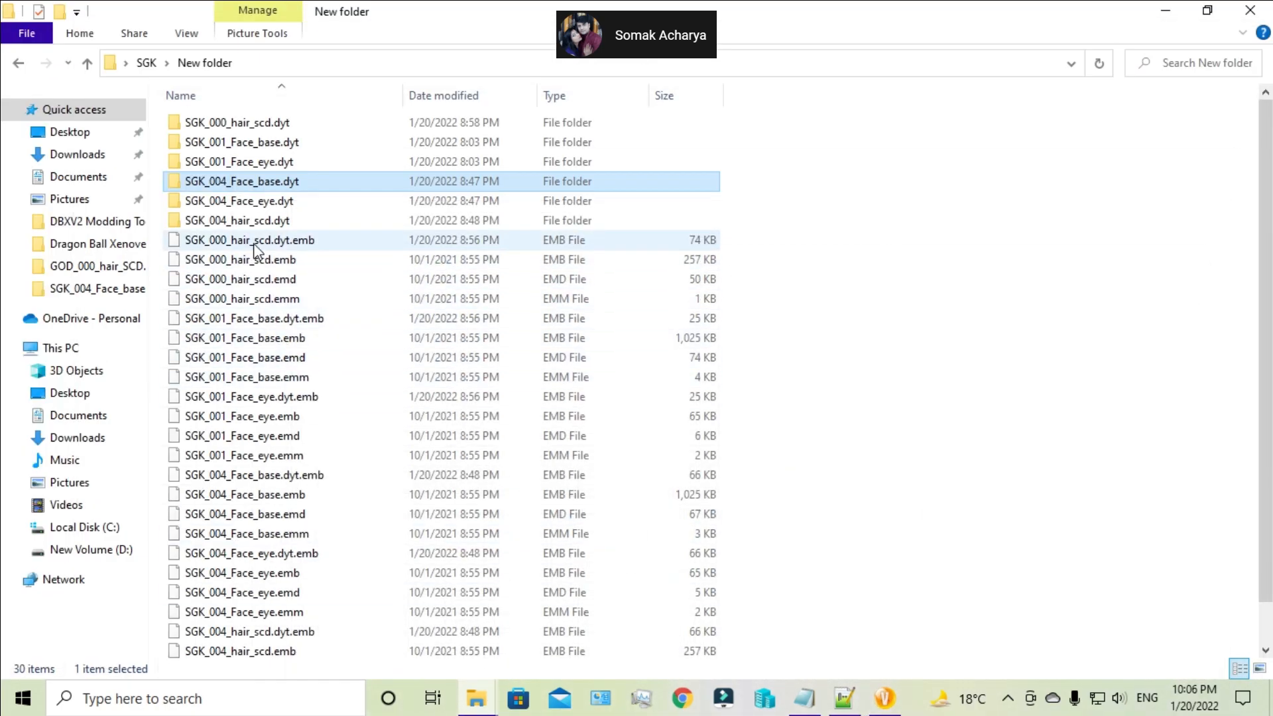
pyautogui.click(266, 477)
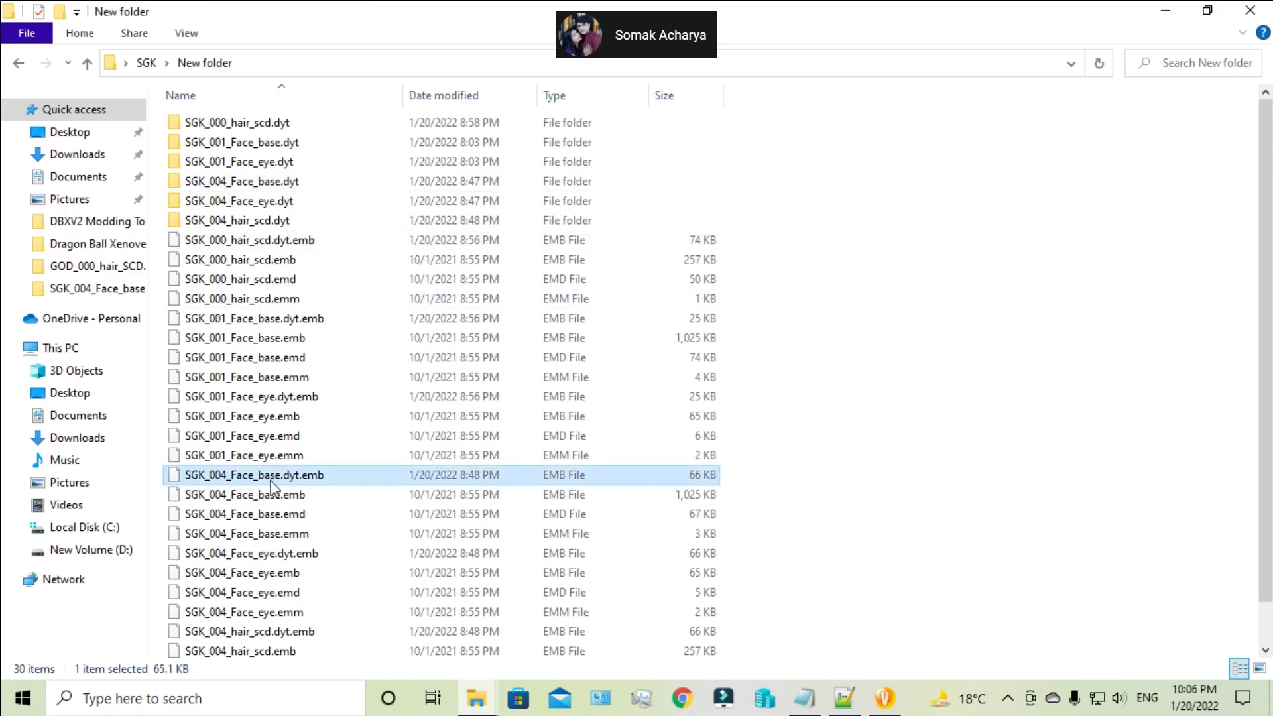
pyautogui.click(284, 516)
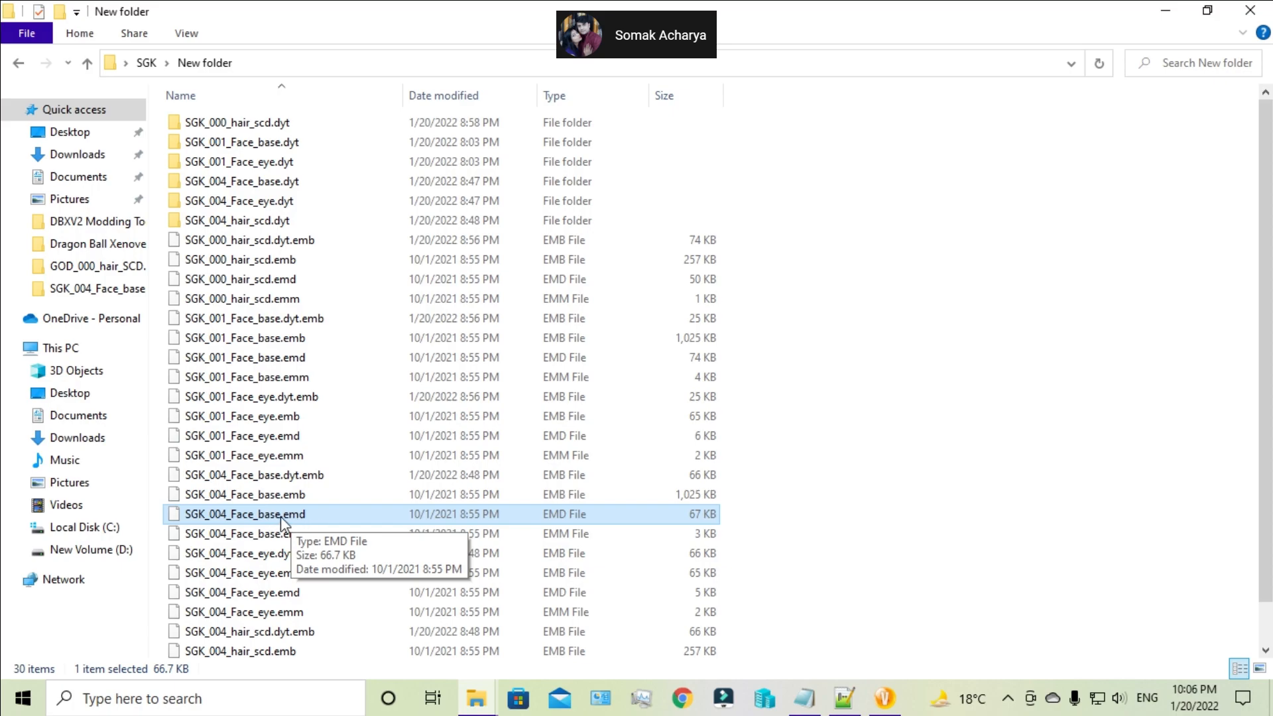
pyautogui.keyDown('ctrl'); pyautogui.click(306, 574); pyautogui.keyUp('ctrl')
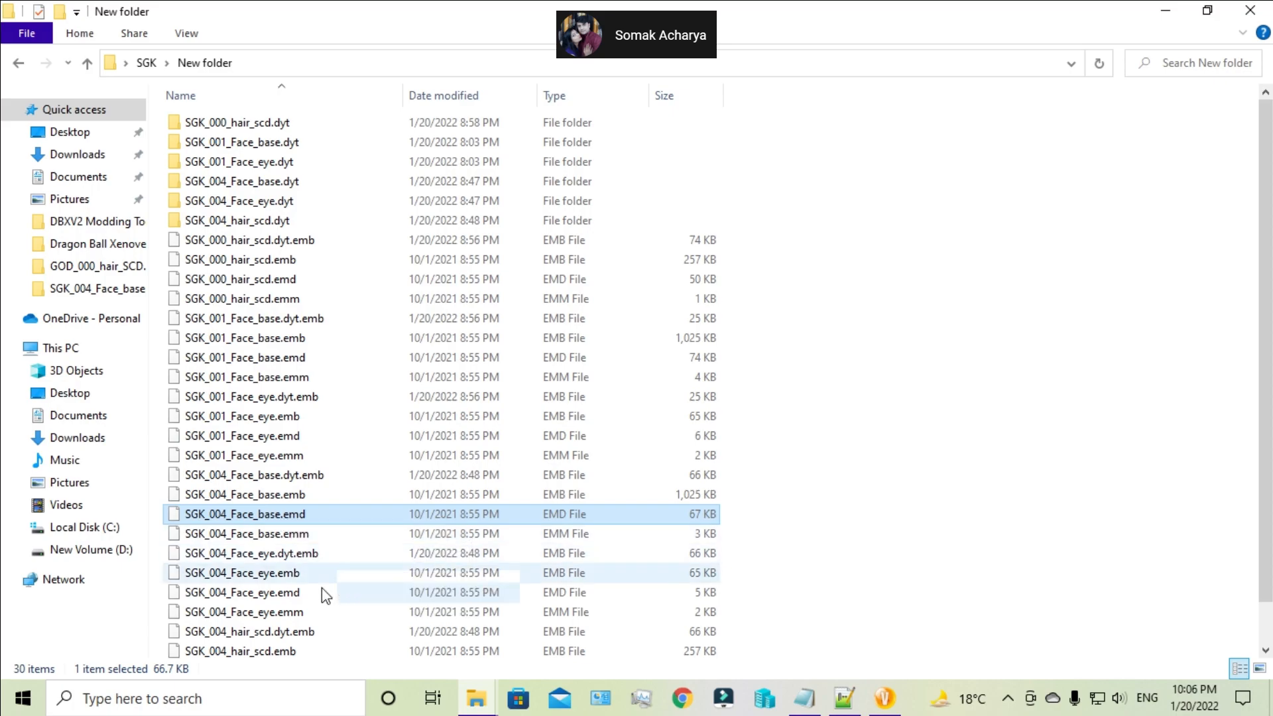
pyautogui.keyDown('ctrl'); pyautogui.click(286, 649); pyautogui.keyUp('ctrl')
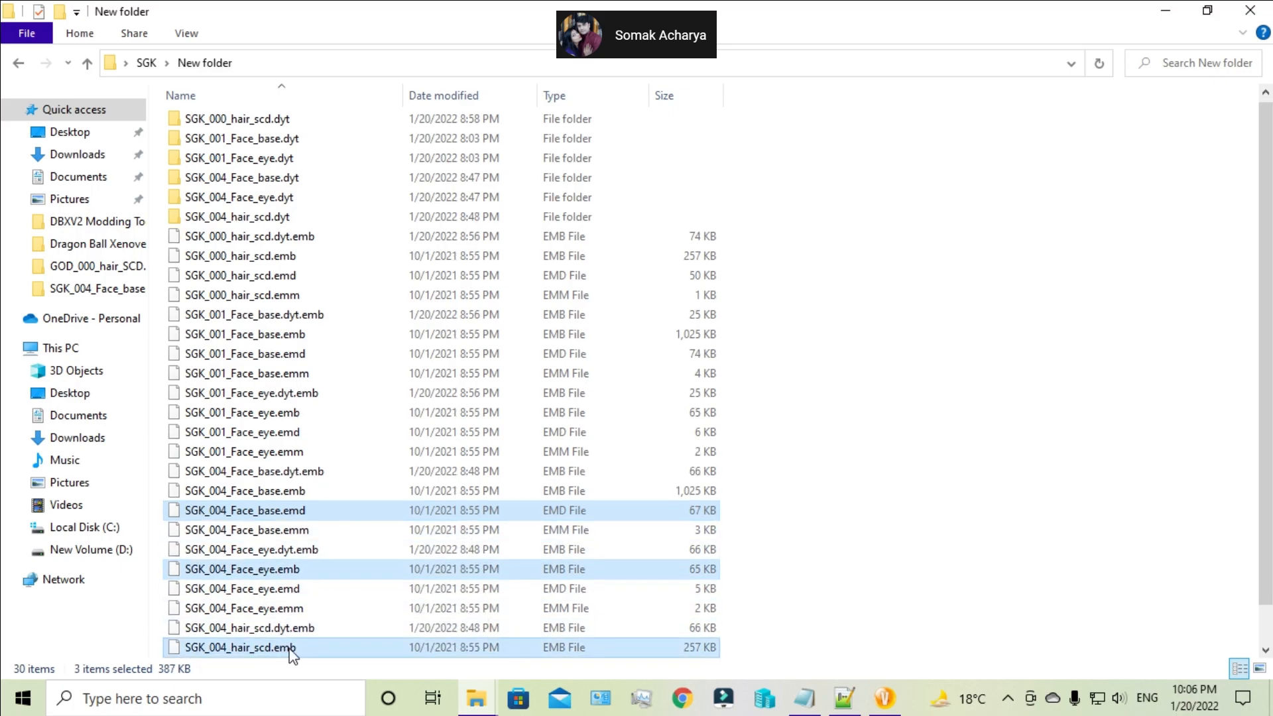
pyautogui.keyDown('ctrl'); pyautogui.click(290, 653); pyautogui.keyUp('ctrl')
pyautogui.scroll(-1, 432, 568)
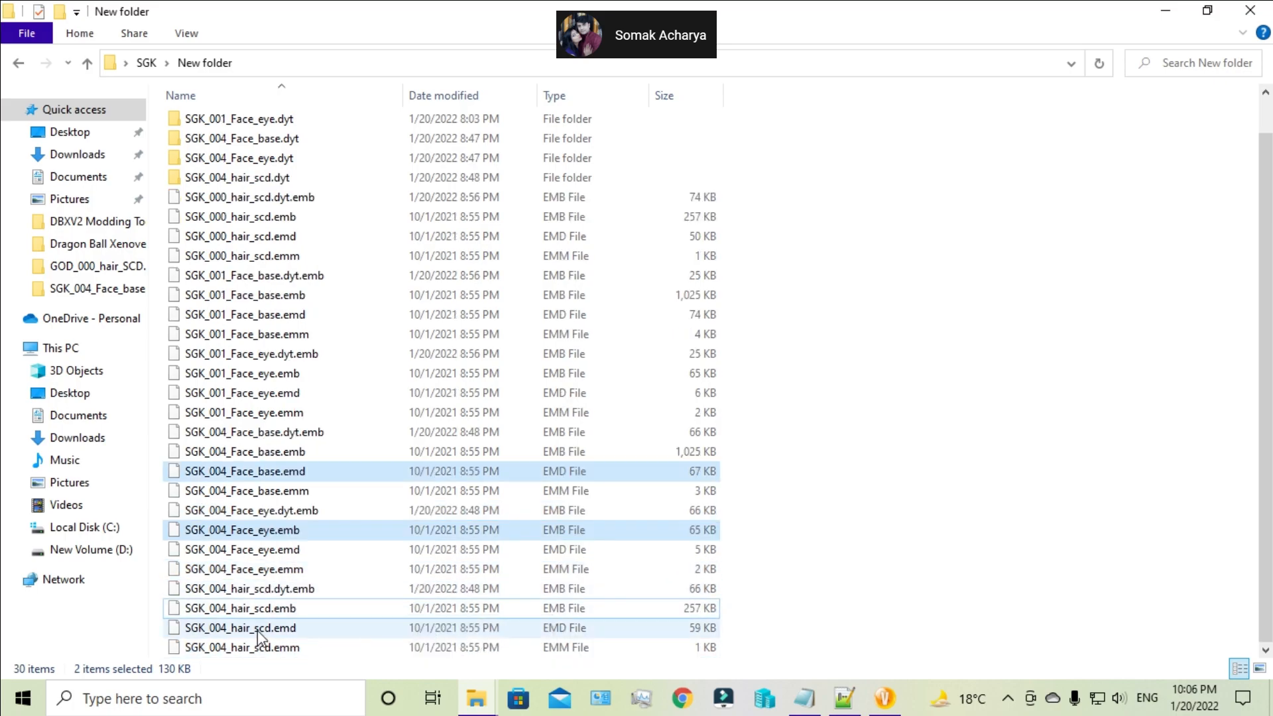
pyautogui.moveTo(260, 627); pyautogui.dragTo(734, 404)
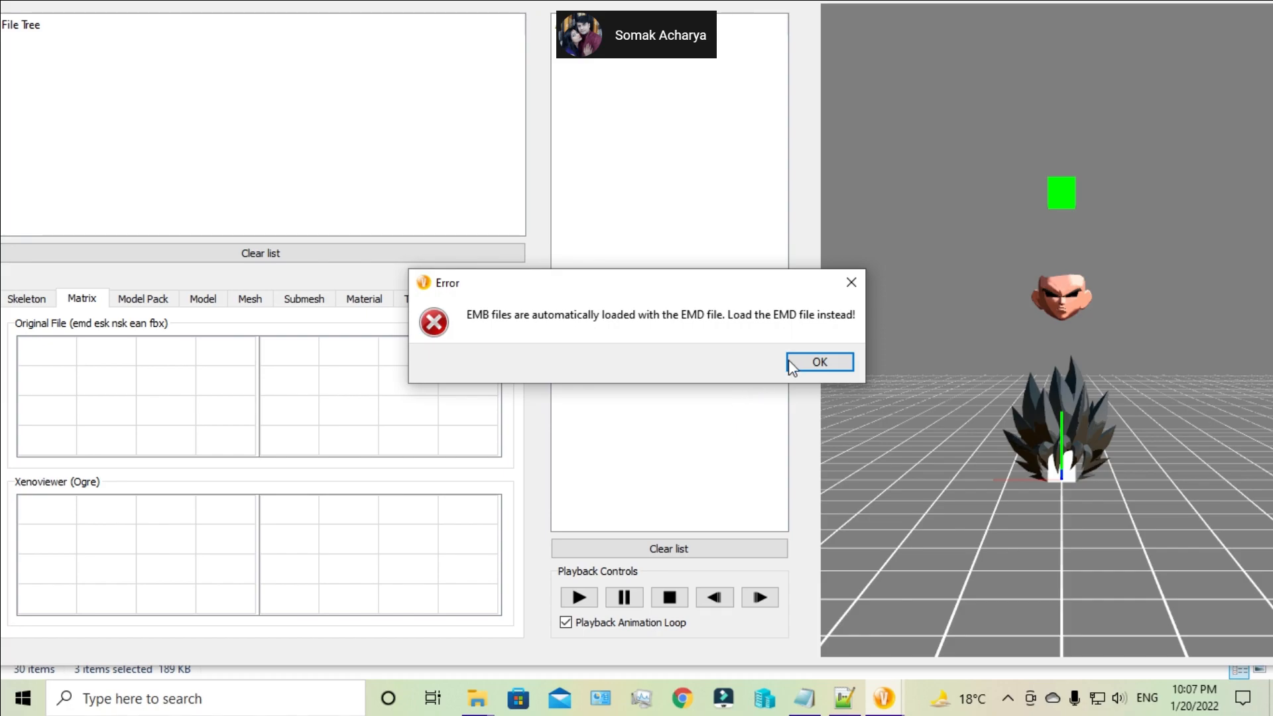
pyautogui.click(793, 361)
pyautogui.scroll(5, 1083, 392)
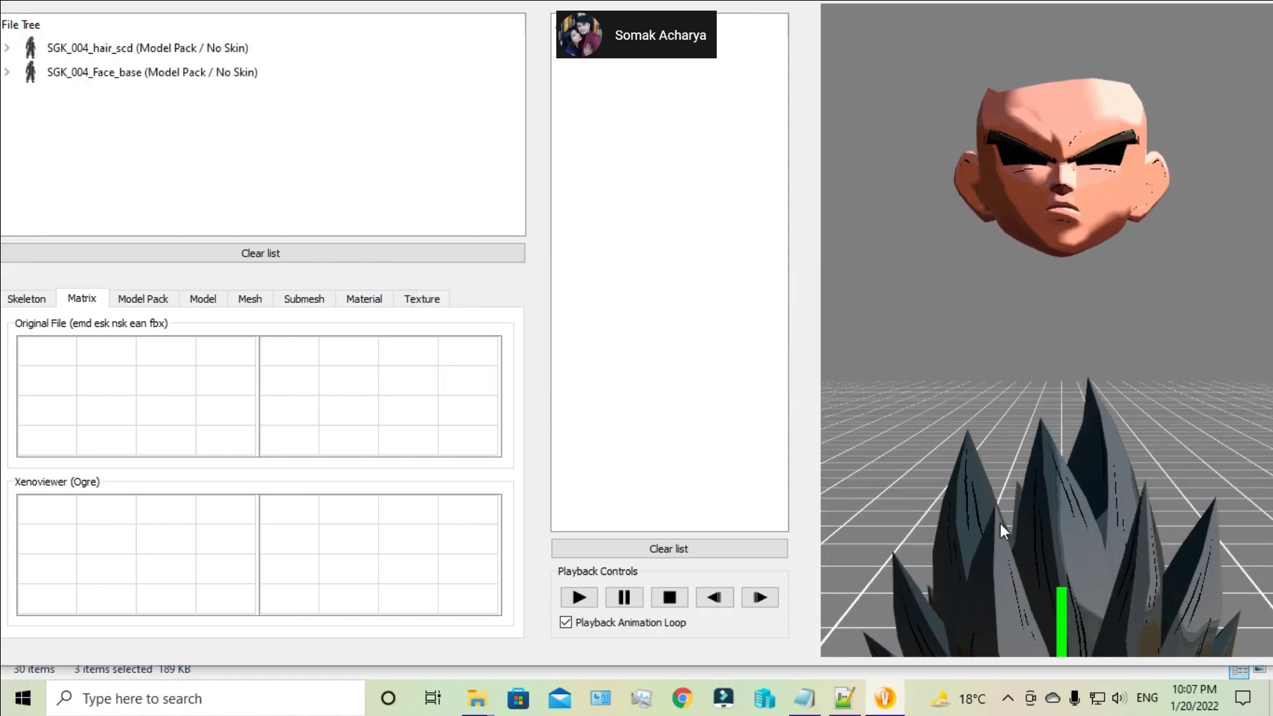
# - Swap SGK_004_Face_eye.emb for SGK_004_Face_eye.emd in the file selection and load the three EMD files into Xenoviewer
pyautogui.hotkey('alt', 'Tab')
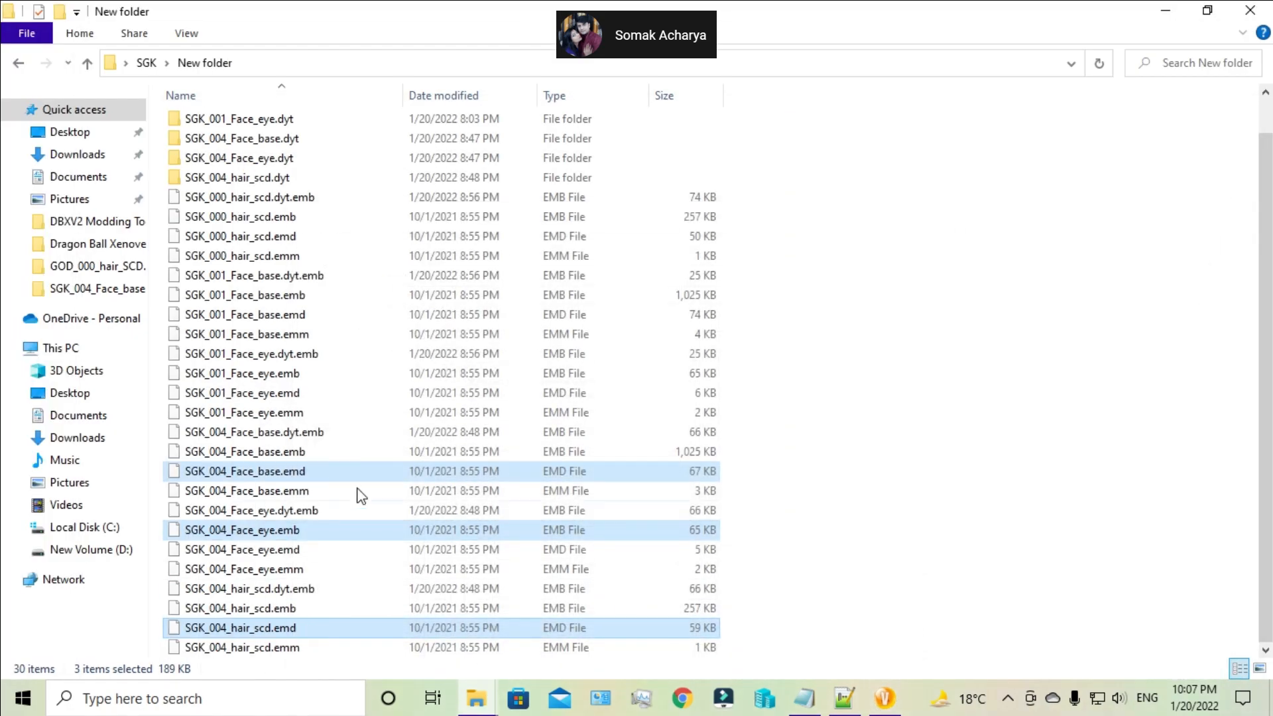
pyautogui.keyDown('ctrl'); pyautogui.click(278, 530); pyautogui.keyUp('ctrl')
pyautogui.keyDown('ctrl'); pyautogui.click(278, 549); pyautogui.keyUp('ctrl')
pyautogui.moveTo(289, 551); pyautogui.dragTo(690, 375)
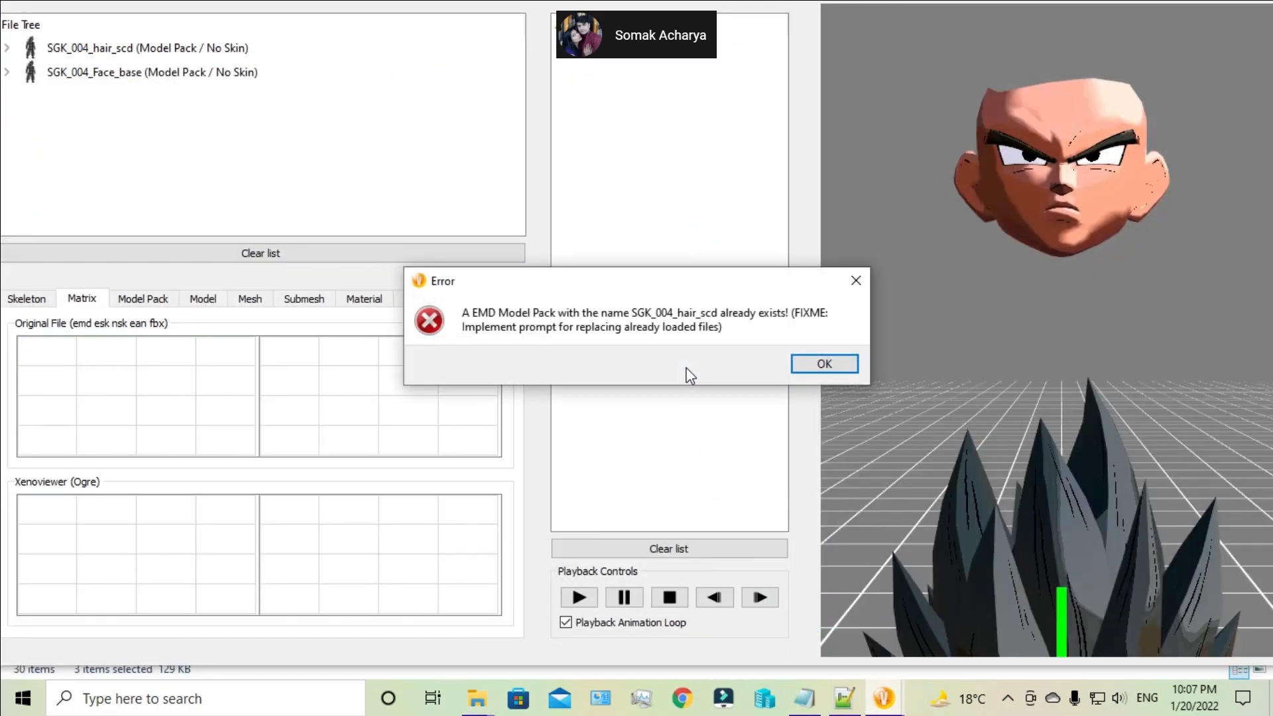
pyautogui.click(840, 366)
# - Examine the loaded face, eye and hair models from the front and side, and close Xenoviewer
pyautogui.moveTo(995, 241)
pyautogui.mouseDown()
pyautogui.moveTo(873, 229)
pyautogui.moveTo(1006, 228)
pyautogui.mouseUp()
pyautogui.scroll(-3, 1005, 229)
pyautogui.moveTo(1039, 456); pyautogui.dragTo(1108, 447)
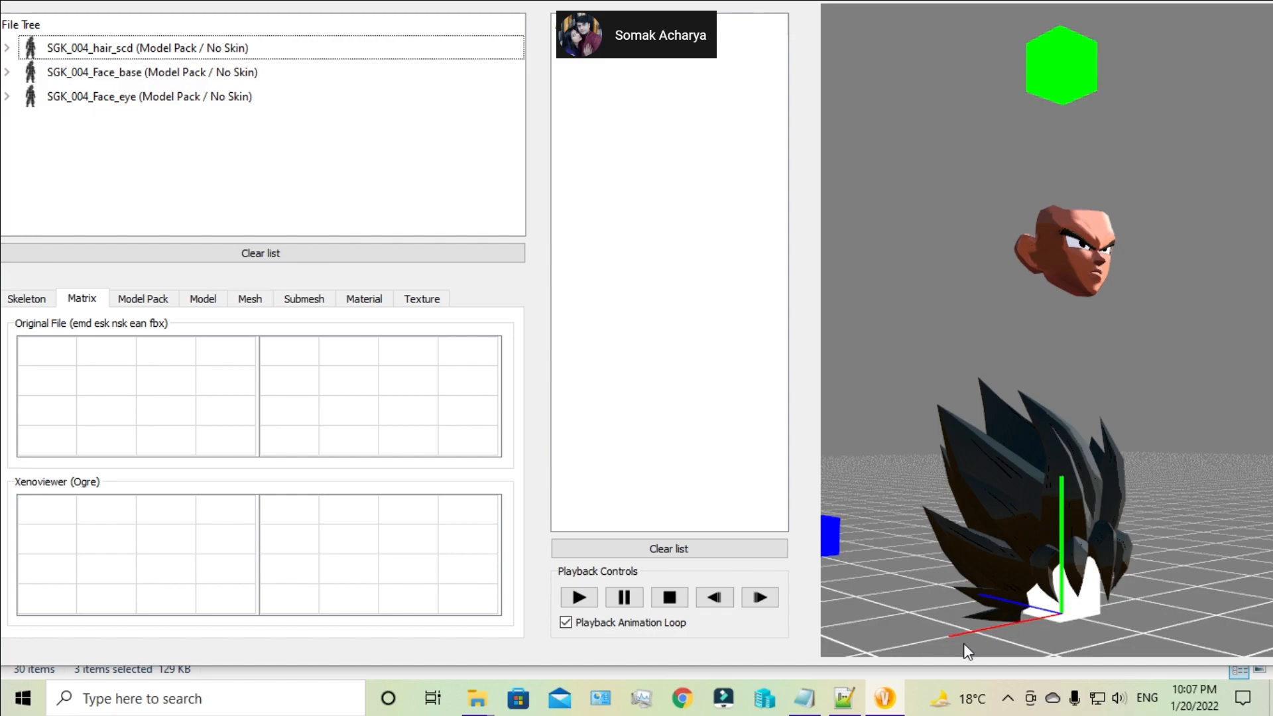
pyautogui.rightClick(884, 697)
pyautogui.click(872, 668)
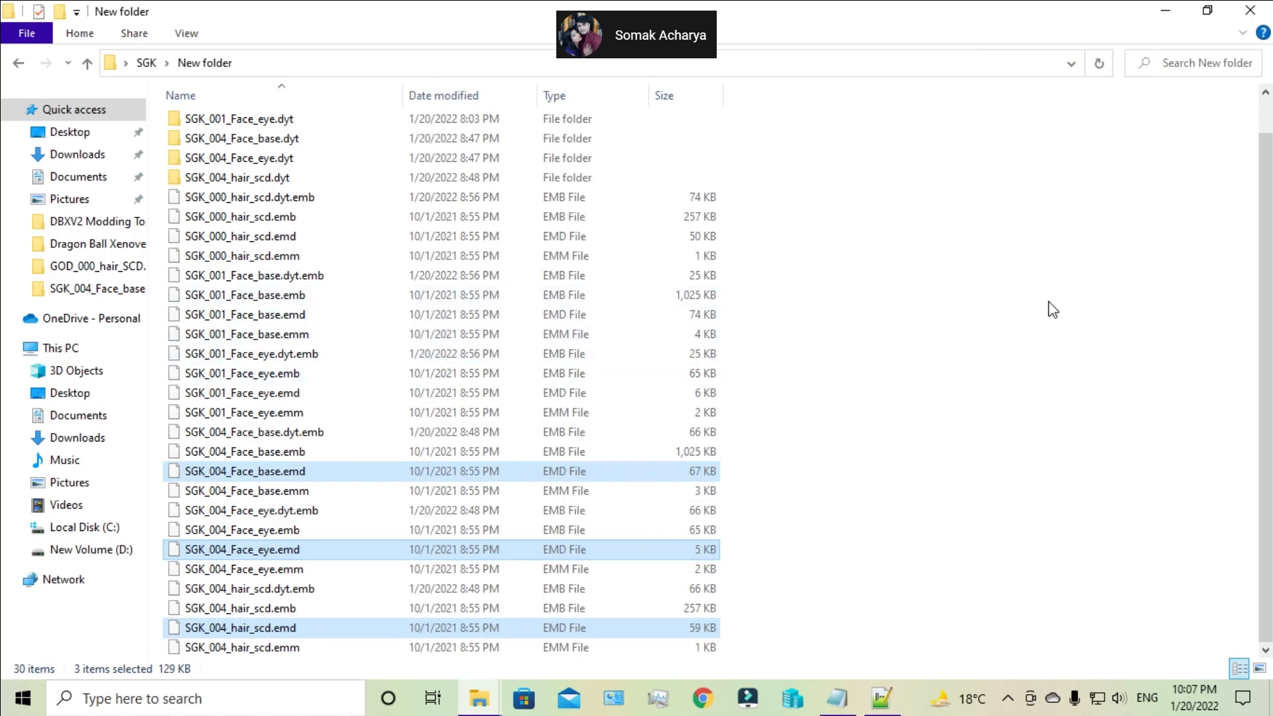
pyautogui.click(1048, 307)
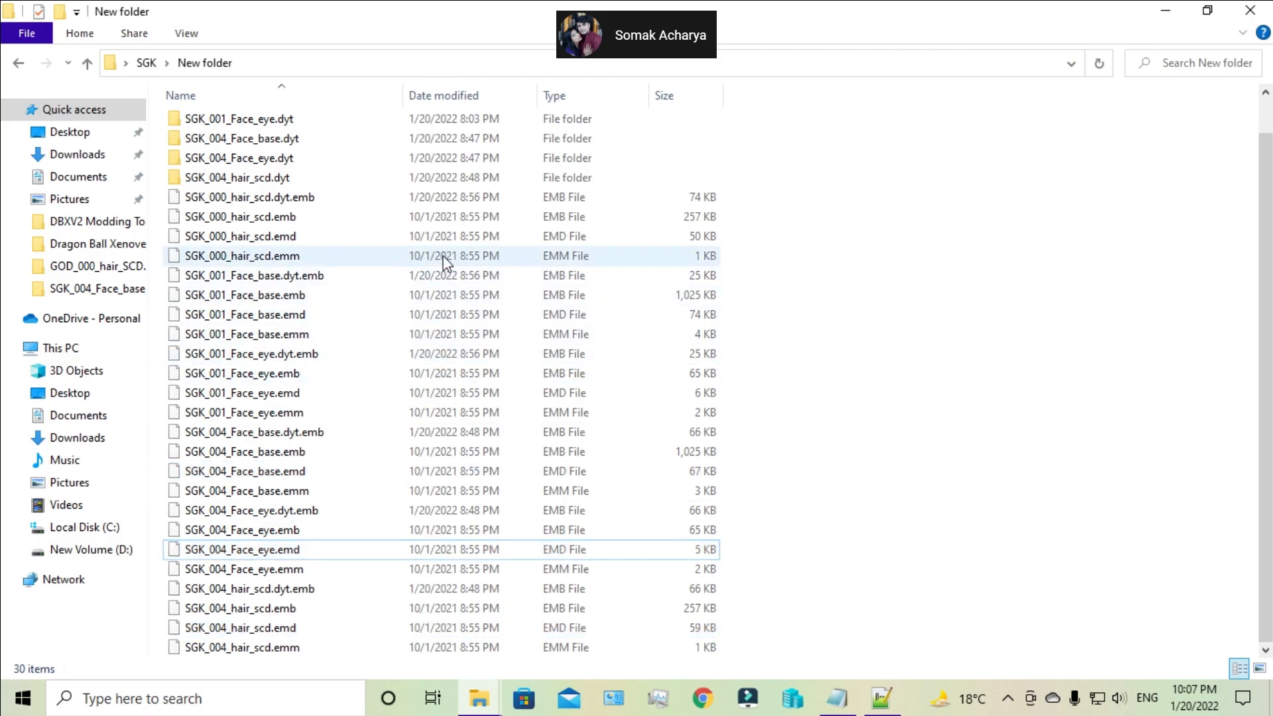
# - In the SGK_004_Face_base.dyt folder, rename the DATA002 texture as DATA0000
pyautogui.doubleClick(255, 139)
pyautogui.rightClick(422, 165)
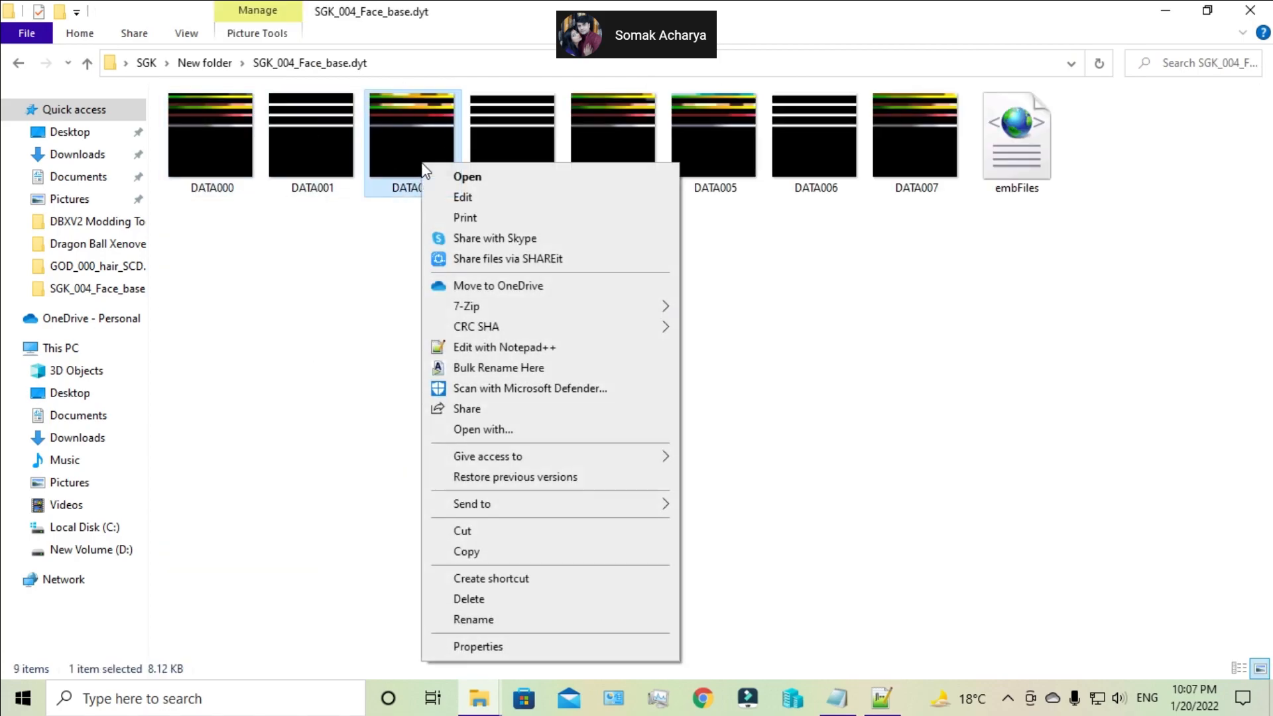
pyautogui.click(473, 620)
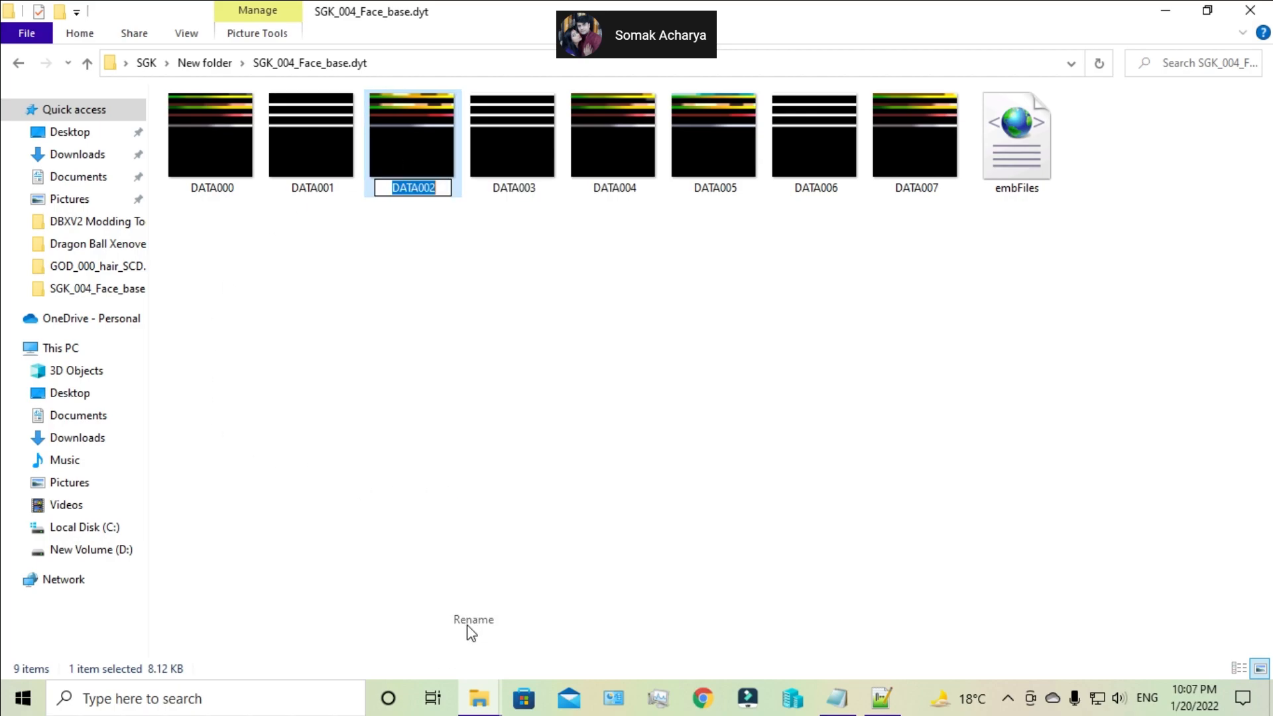
pyautogui.click(441, 187)
pyautogui.press('BackSpace')
pyautogui.write('00')
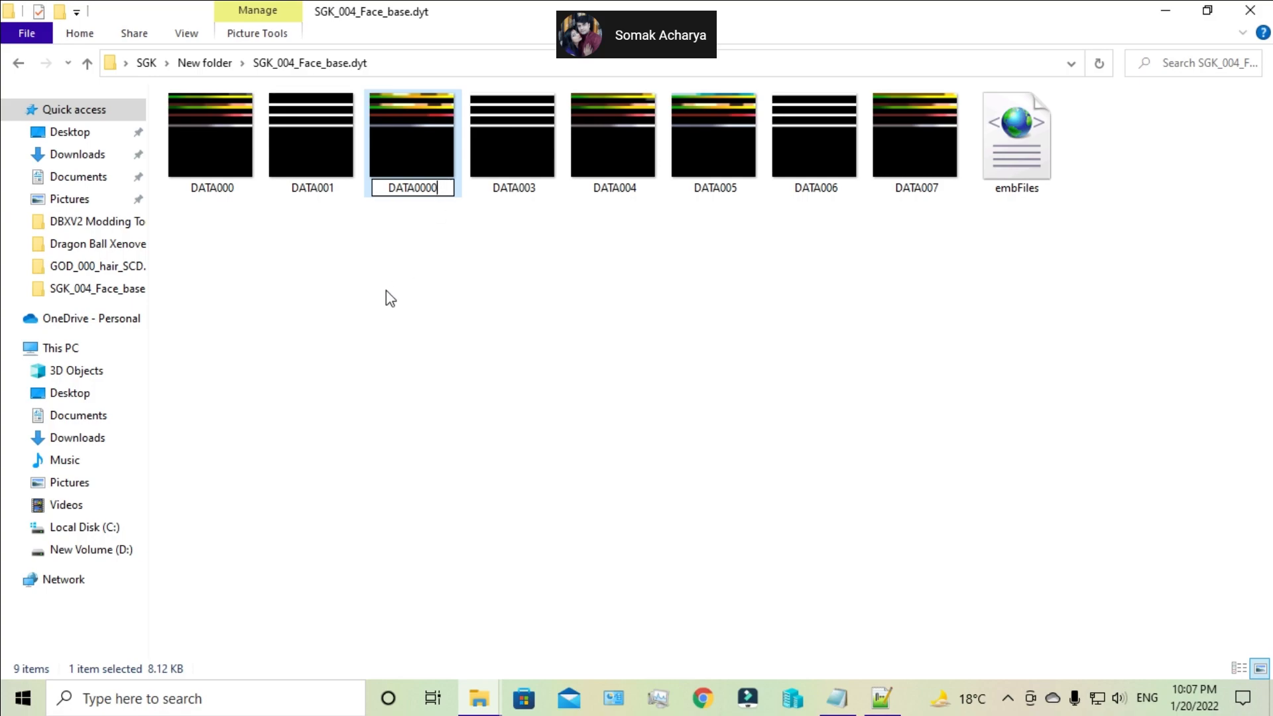
pyautogui.click(386, 291)
# - Rename the original DATA000 texture in SGK_004_Face_base.dyt as DATA002
pyautogui.rightClick(313, 155)
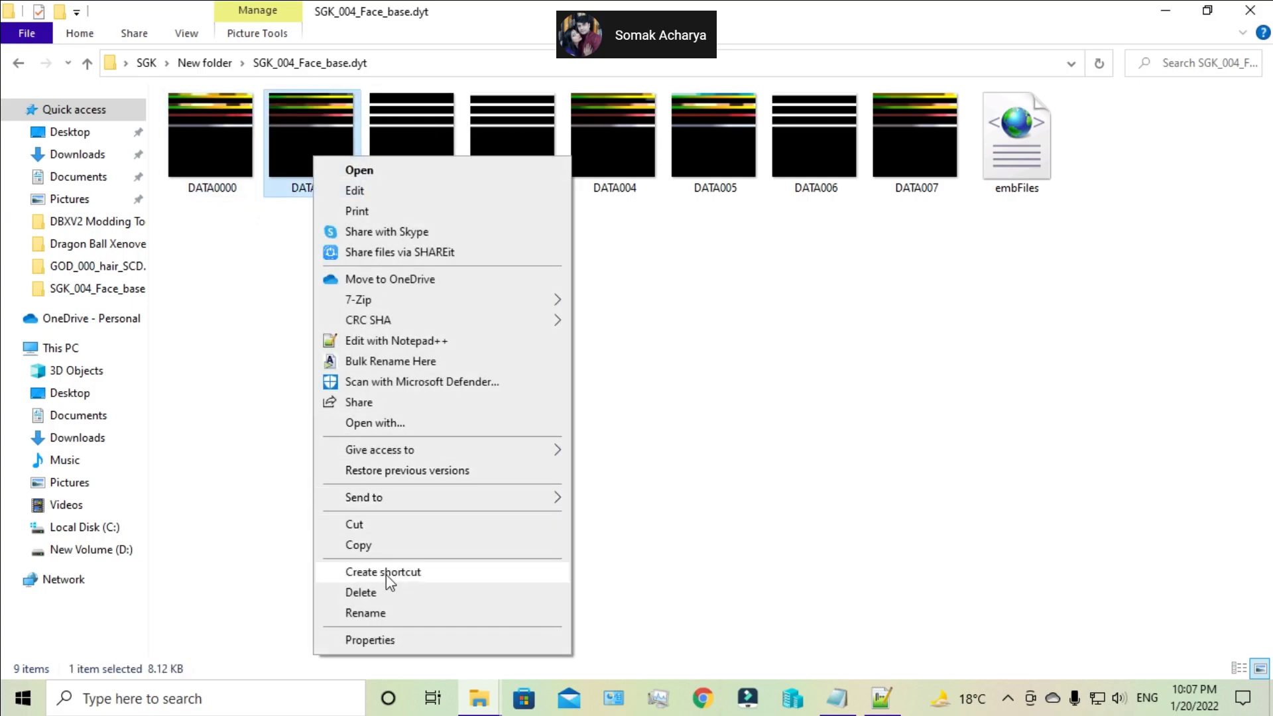
pyautogui.click(374, 618)
pyautogui.click(346, 187)
pyautogui.press('BackSpace')
pyautogui.write('2')
pyautogui.click(323, 290)
# - Rename the DATA0000 texture in SGK_004_Face_base.dyt as DATA000 and refresh the folder
pyautogui.click(221, 172)
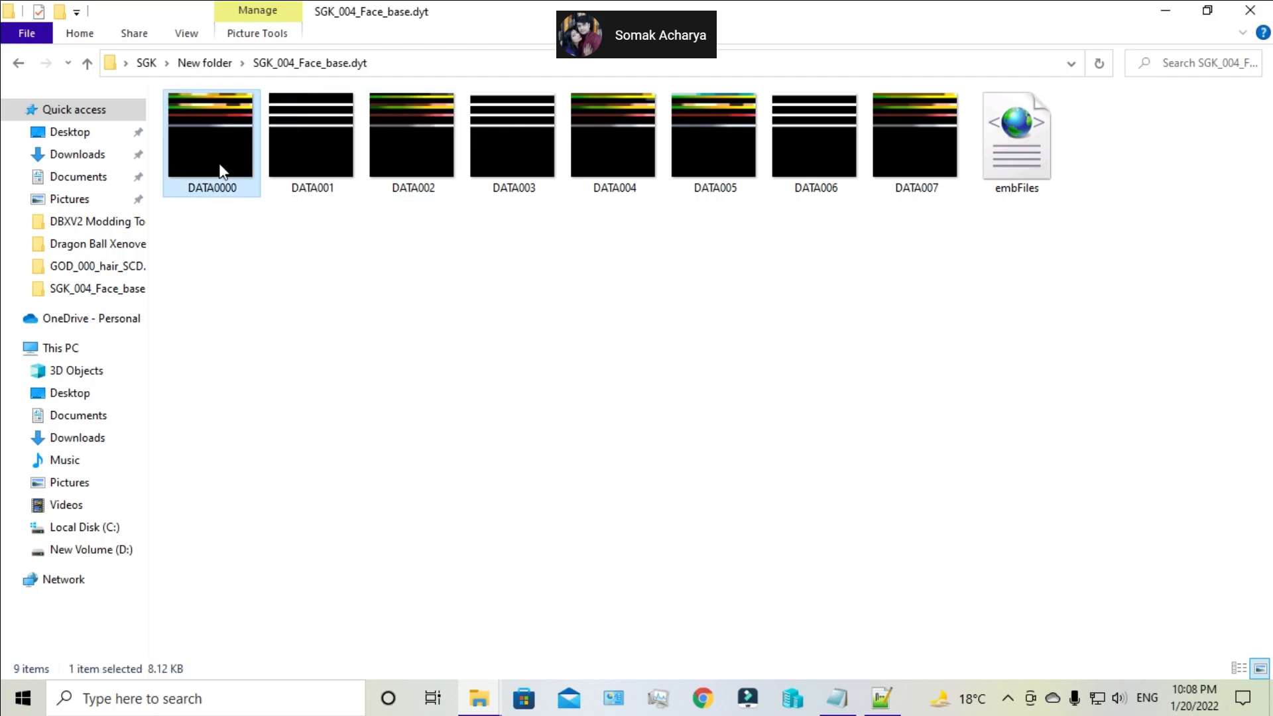
pyautogui.rightClick(221, 173)
pyautogui.click(272, 616)
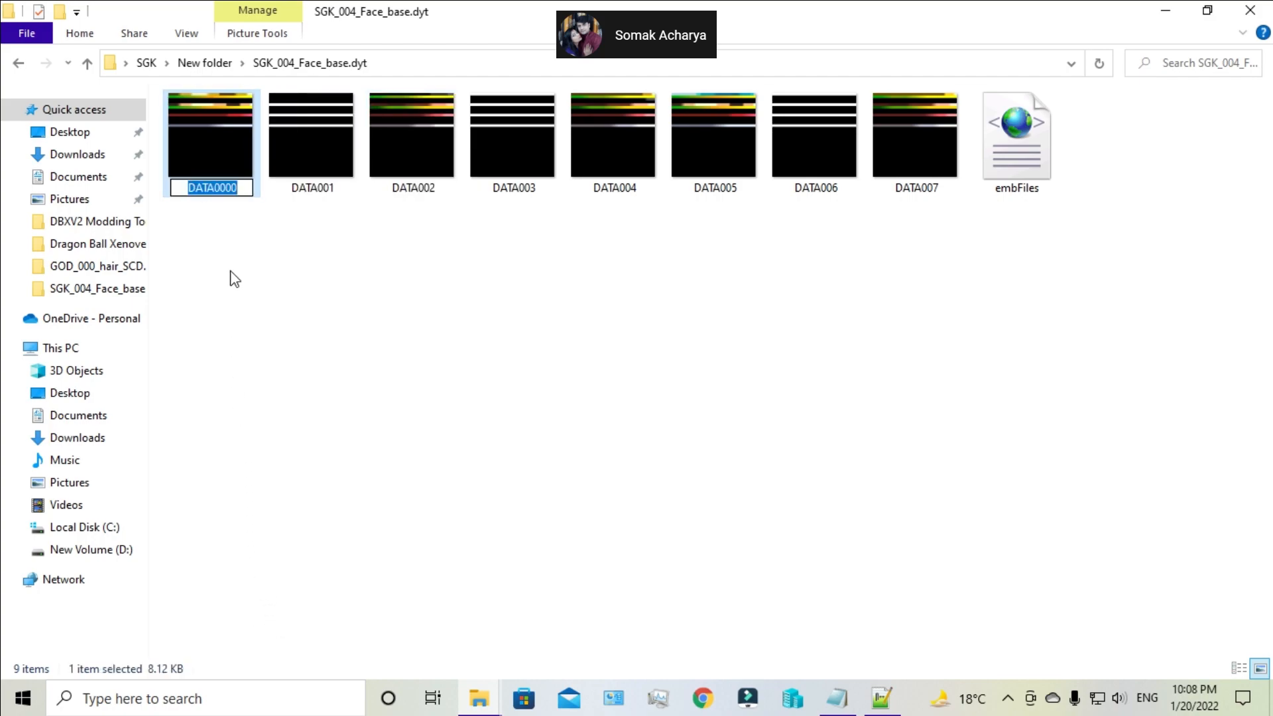
pyautogui.click(244, 190)
pyautogui.press('BackSpace')
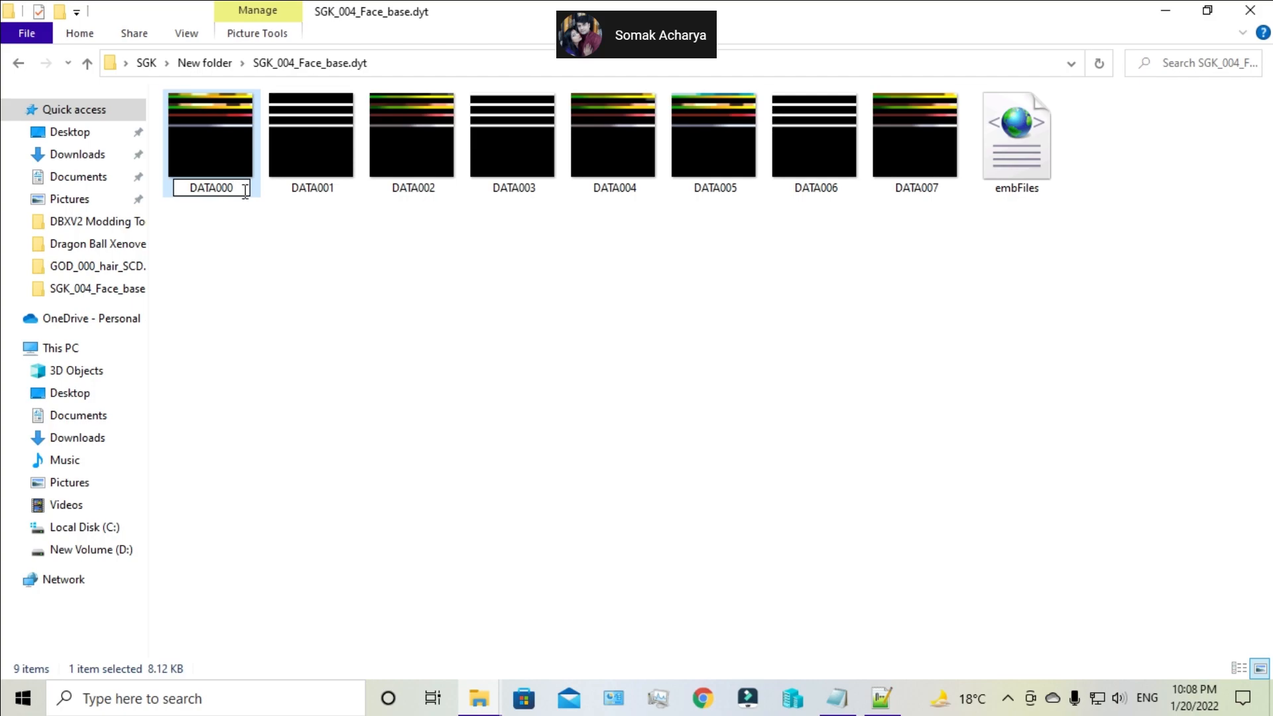
pyautogui.click(279, 300)
pyautogui.rightClick(278, 299)
pyautogui.click(308, 370)
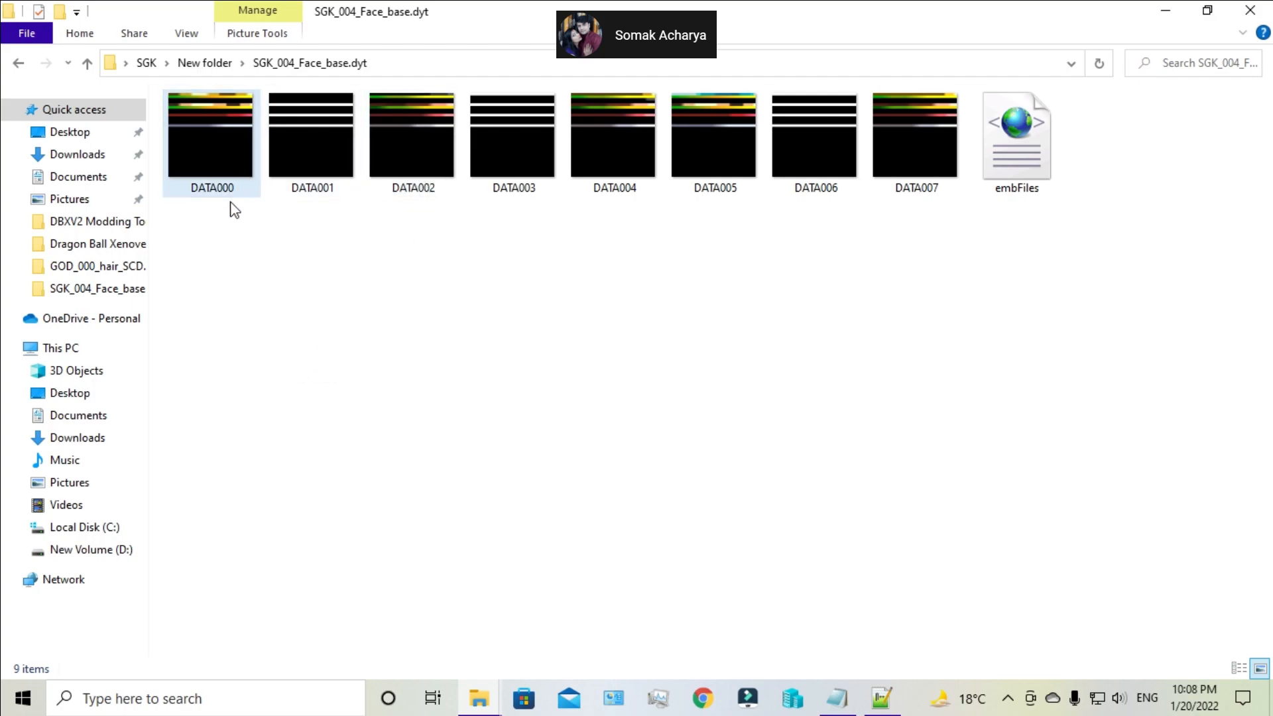
# - Go to the SGK_004_Face_eye.dyt folder and rename its DATA002 texture as DATA0000
pyautogui.click(85, 62)
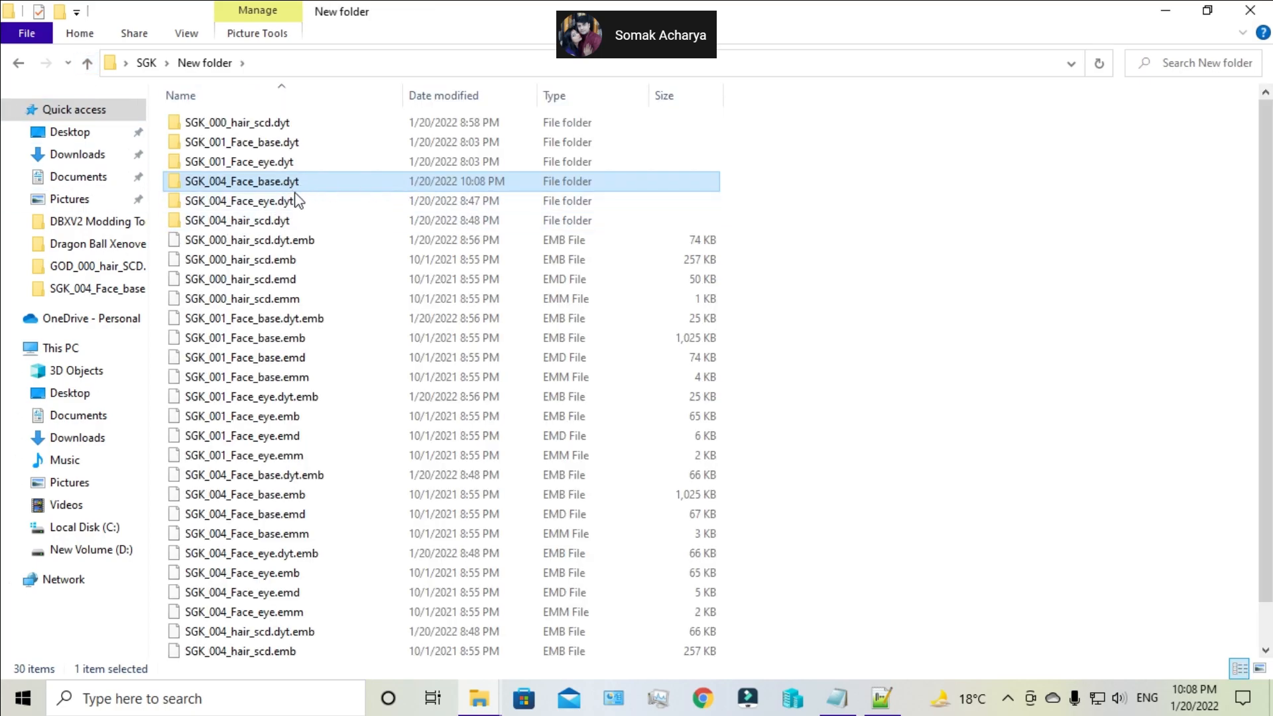
pyautogui.doubleClick(272, 202)
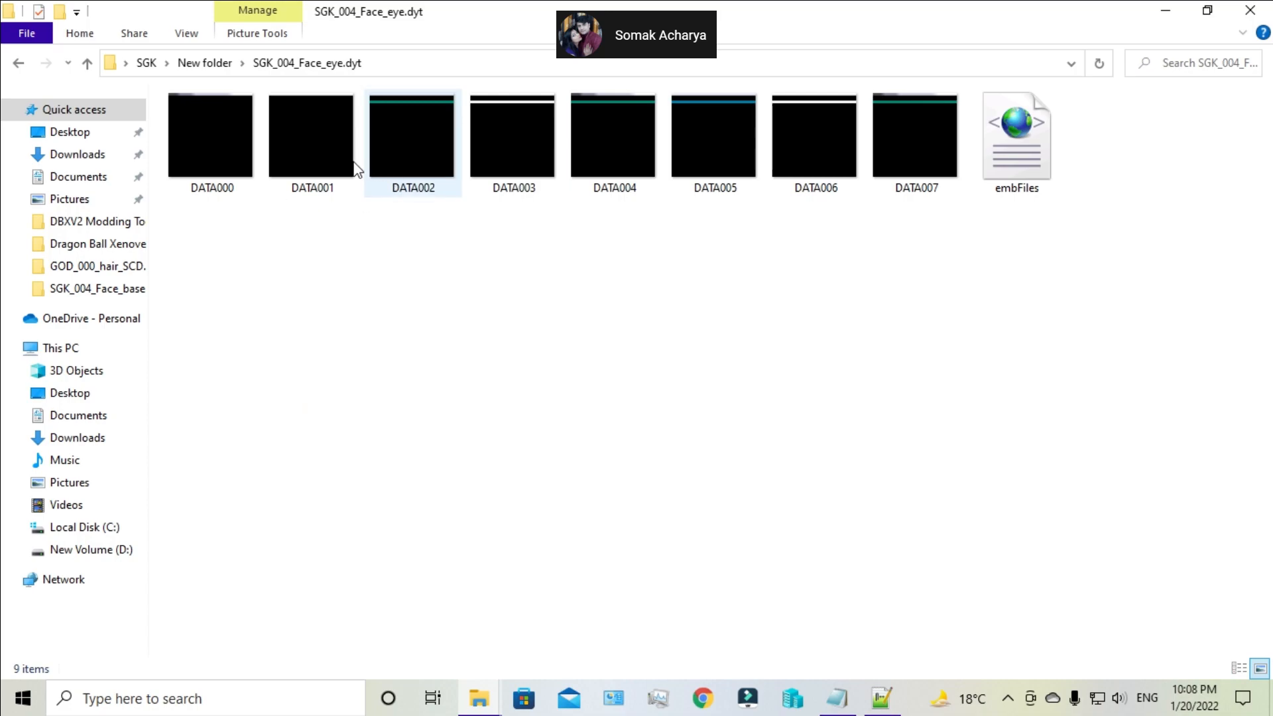
pyautogui.rightClick(404, 192)
pyautogui.click(449, 628)
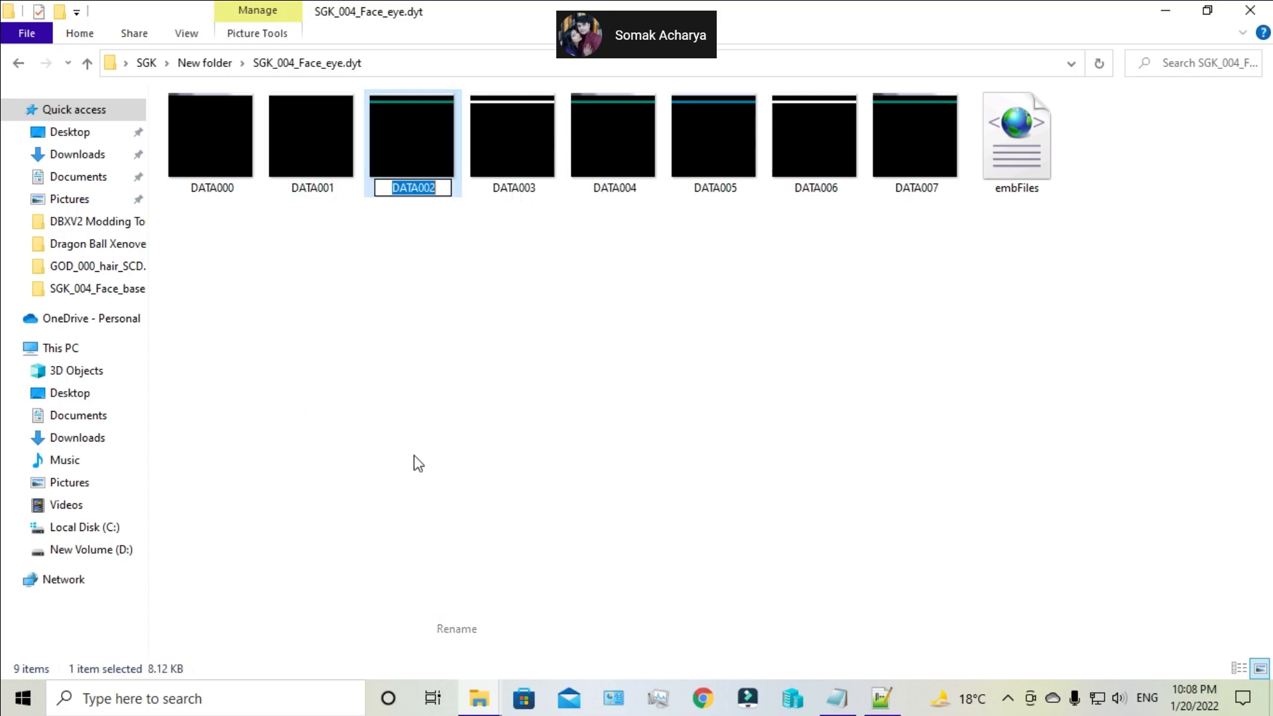
pyautogui.click(437, 193)
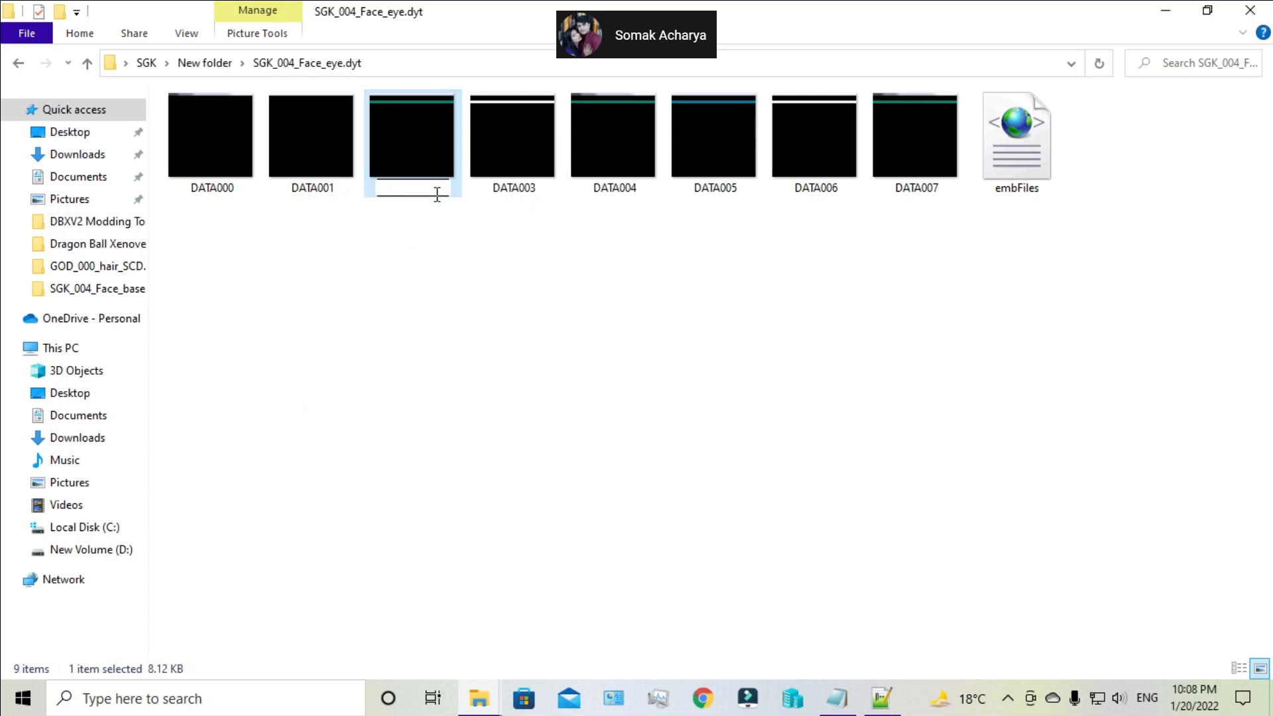
# - Rename the original DATA000 texture in the SGK_004_Face_eye.dyt folder as DATA002
pyautogui.rightClick(228, 159)
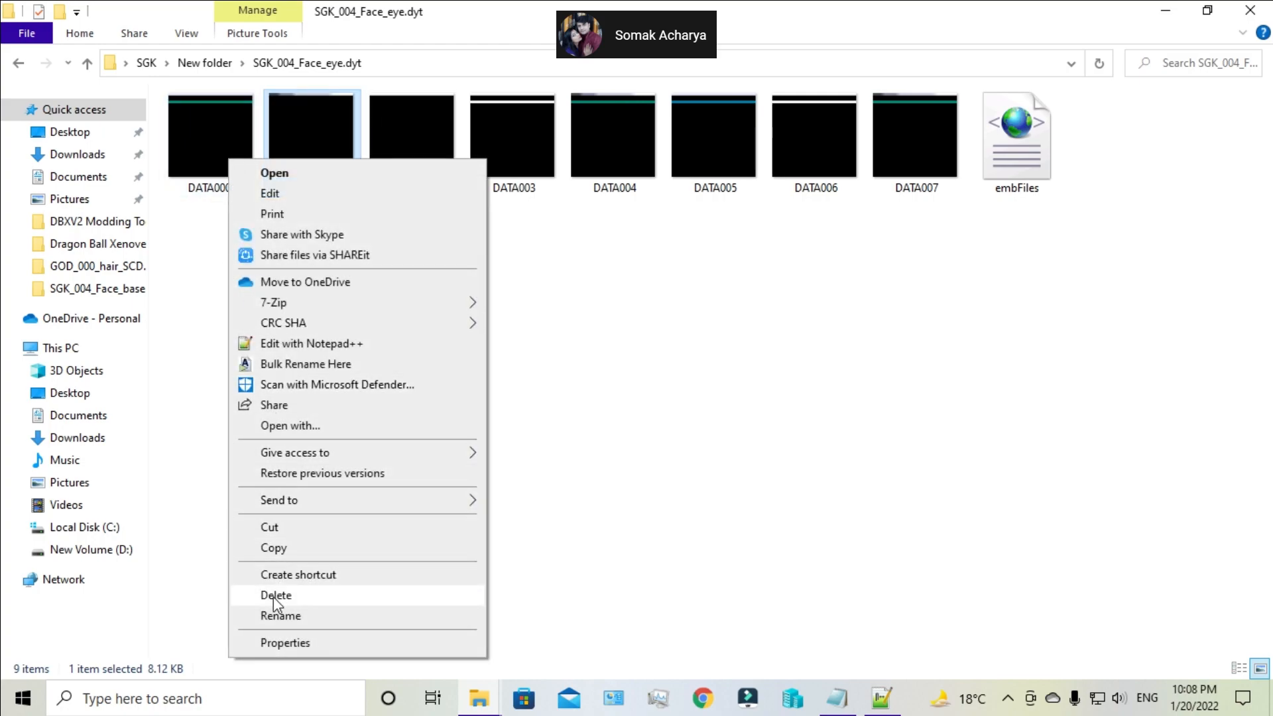
pyautogui.click(276, 616)
pyautogui.click(342, 189)
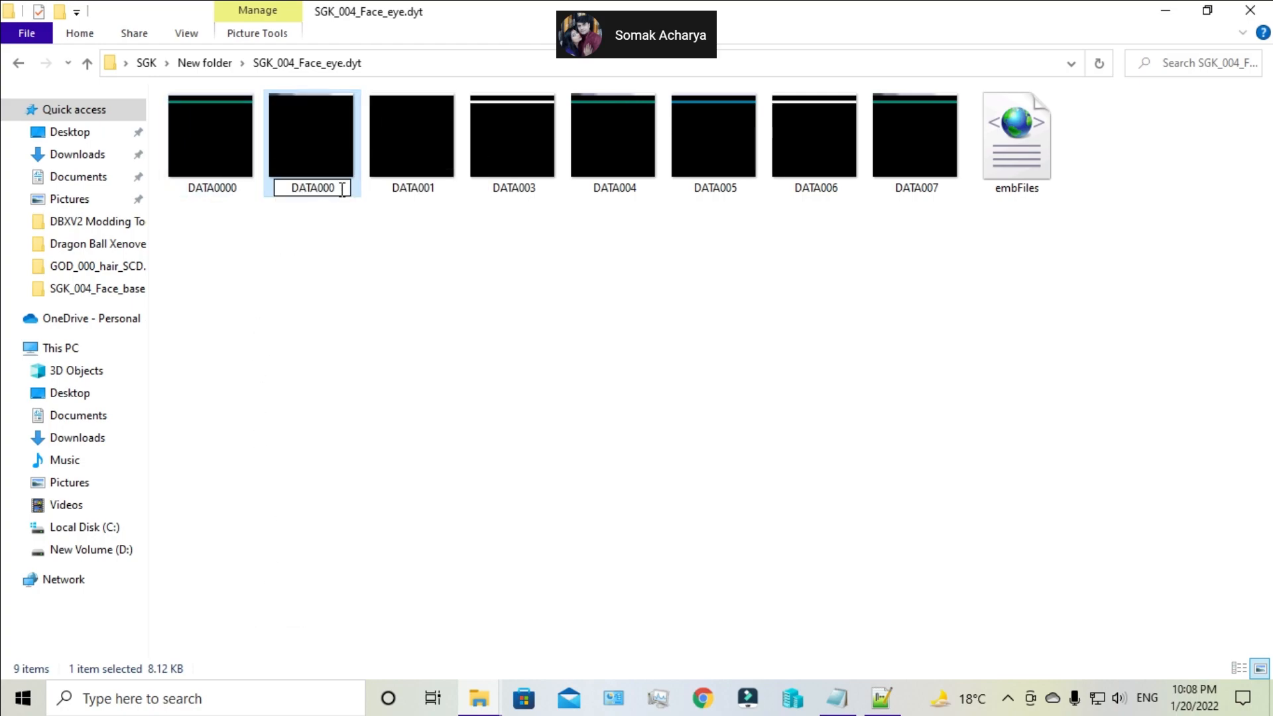
# - Rename the DATA0000 texture in the SGK_004_Face_eye.dyt folder as DATA000
pyautogui.rightClick(216, 157)
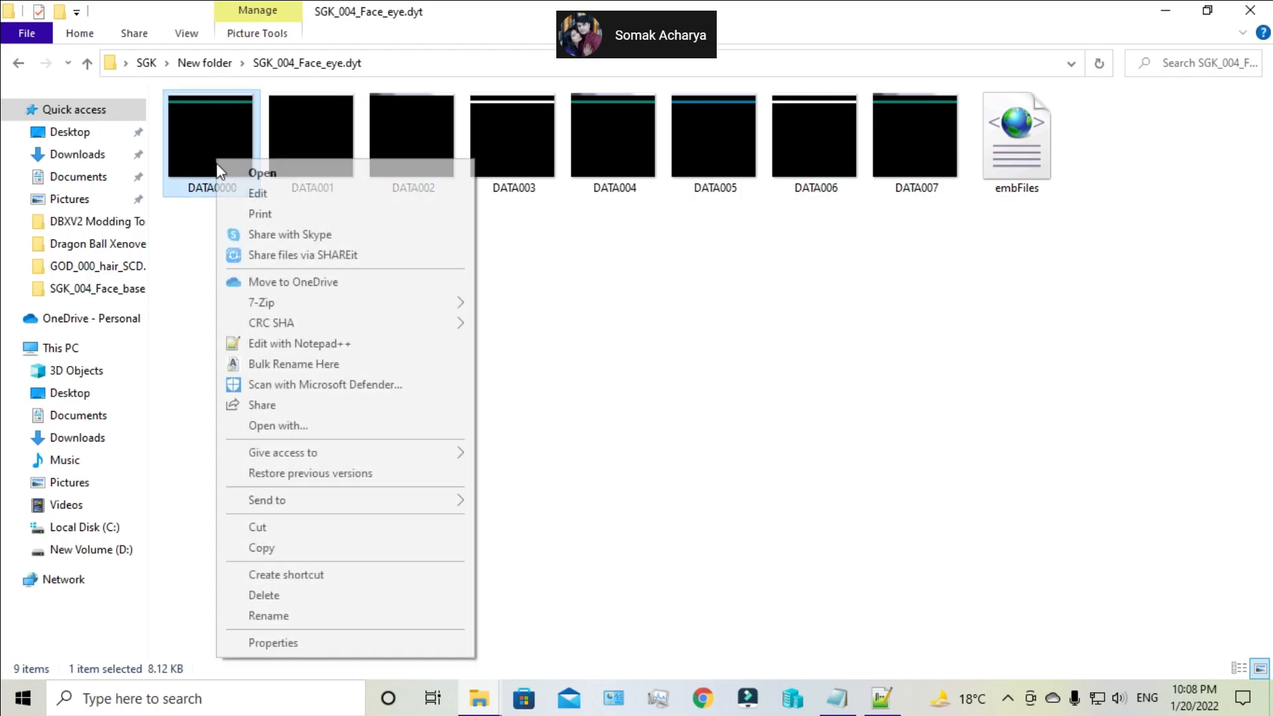
pyautogui.click(260, 617)
pyautogui.click(245, 188)
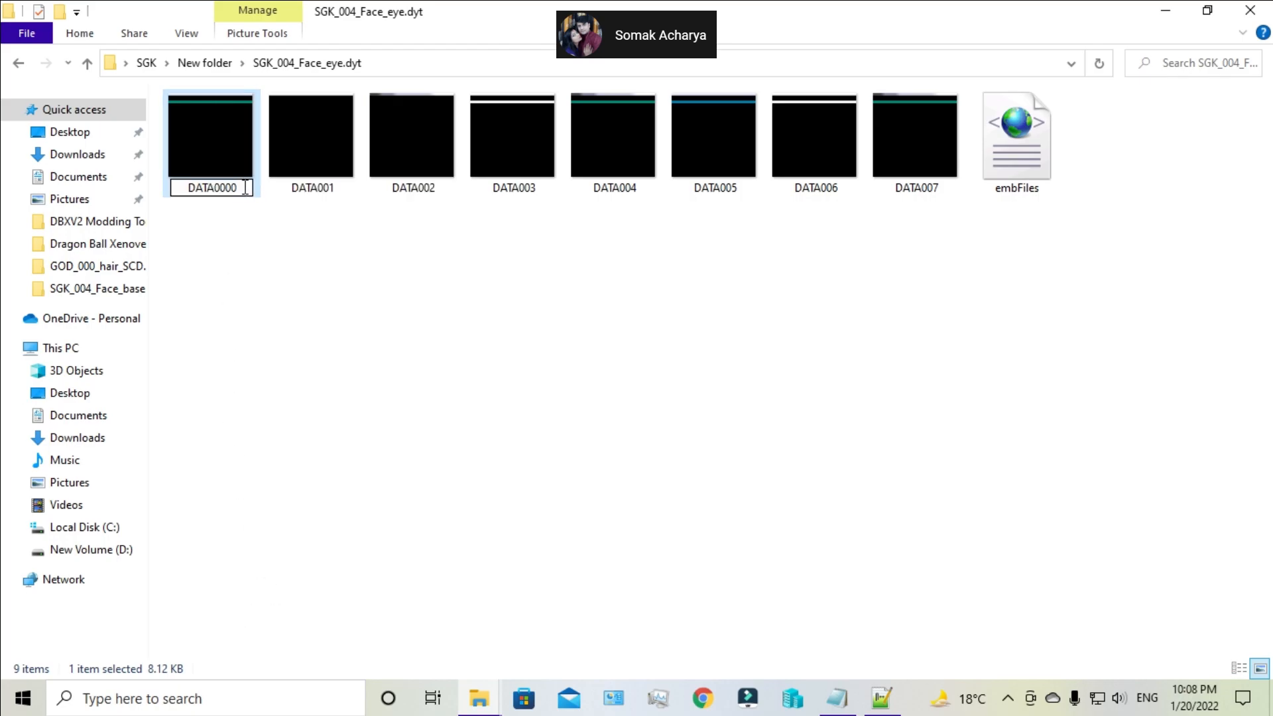
pyautogui.click(285, 319)
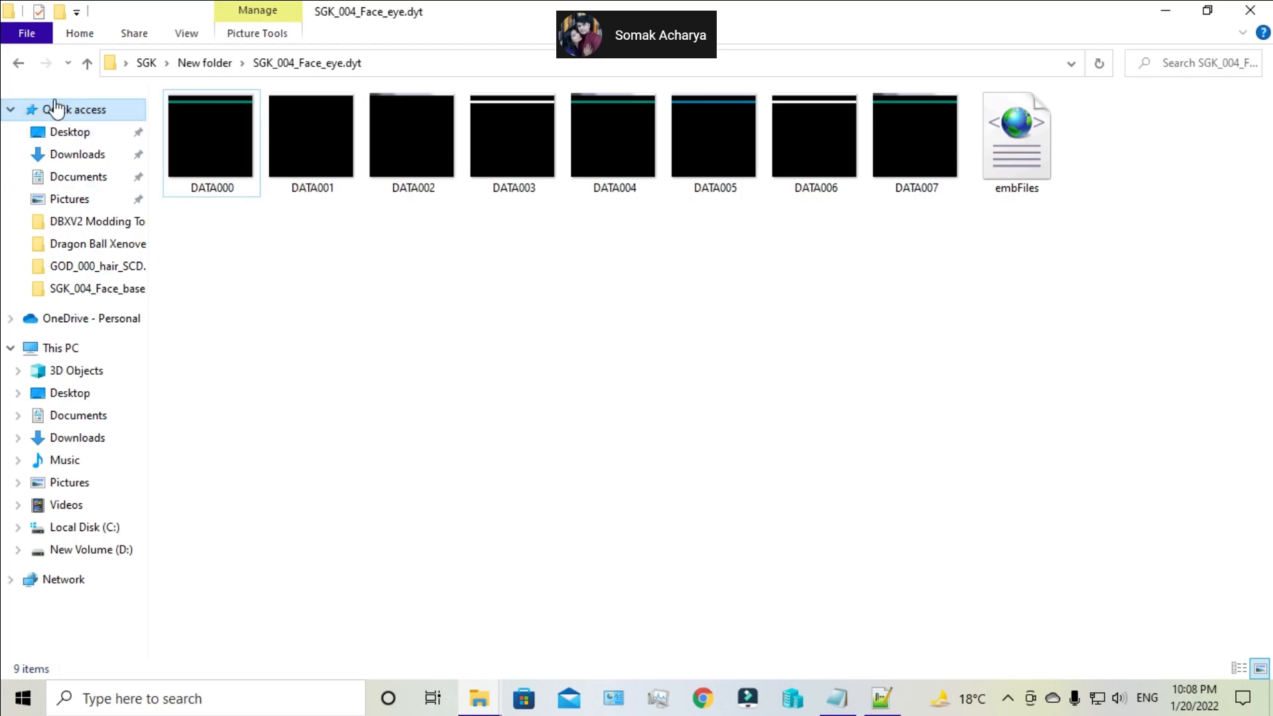
# - Go to the SGK_004_hair_scd.dyt folder and check its DATA002 texture in paint.net
pyautogui.click(87, 62)
pyautogui.doubleClick(252, 221)
pyautogui.doubleClick(403, 152)
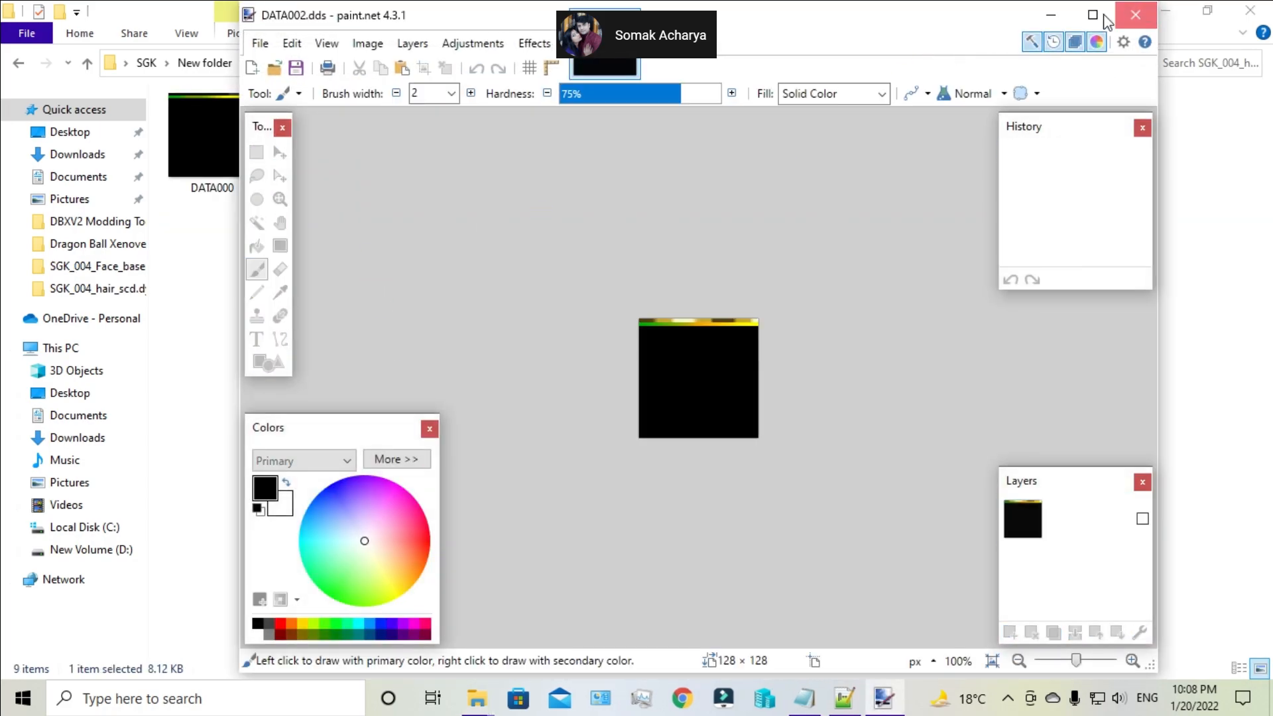
pyautogui.click(1134, 12)
# - In the SGK_004_hair_scd.dyt folder, rename the DATA002 texture as DATA0000
pyautogui.rightClick(443, 141)
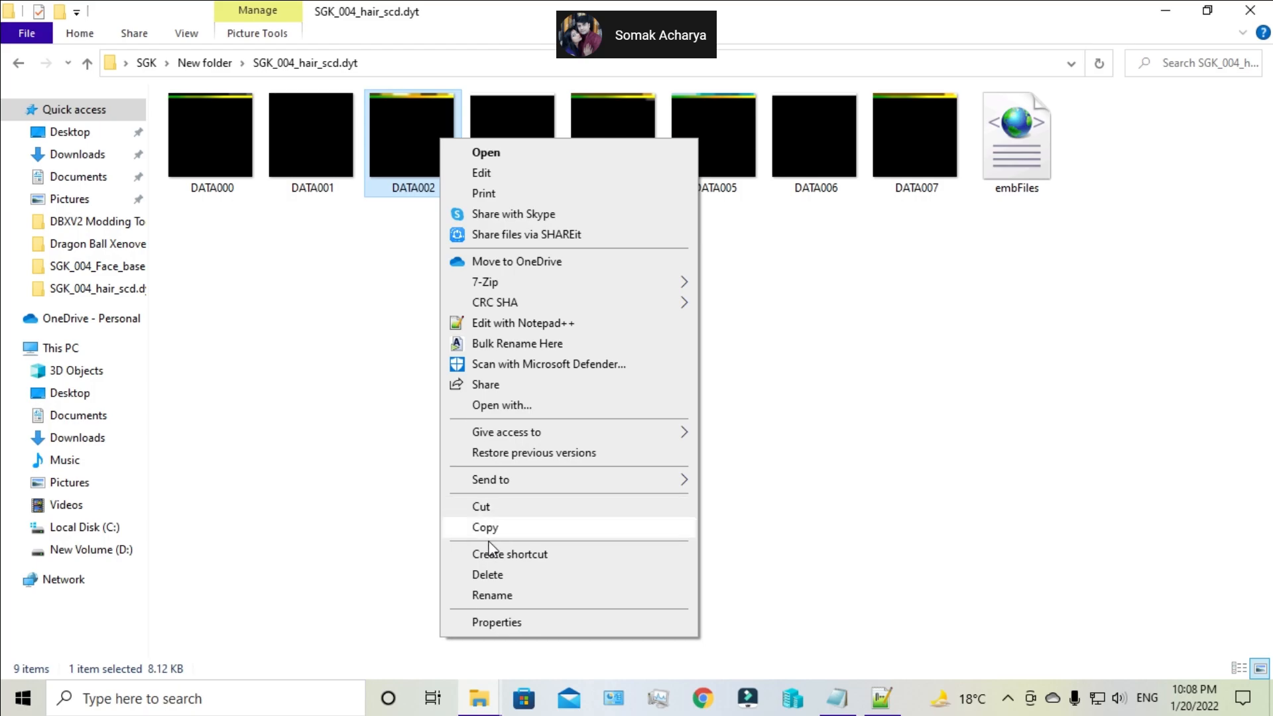
pyautogui.click(482, 596)
pyautogui.click(444, 187)
pyautogui.press('BackSpace')
pyautogui.write('0000')
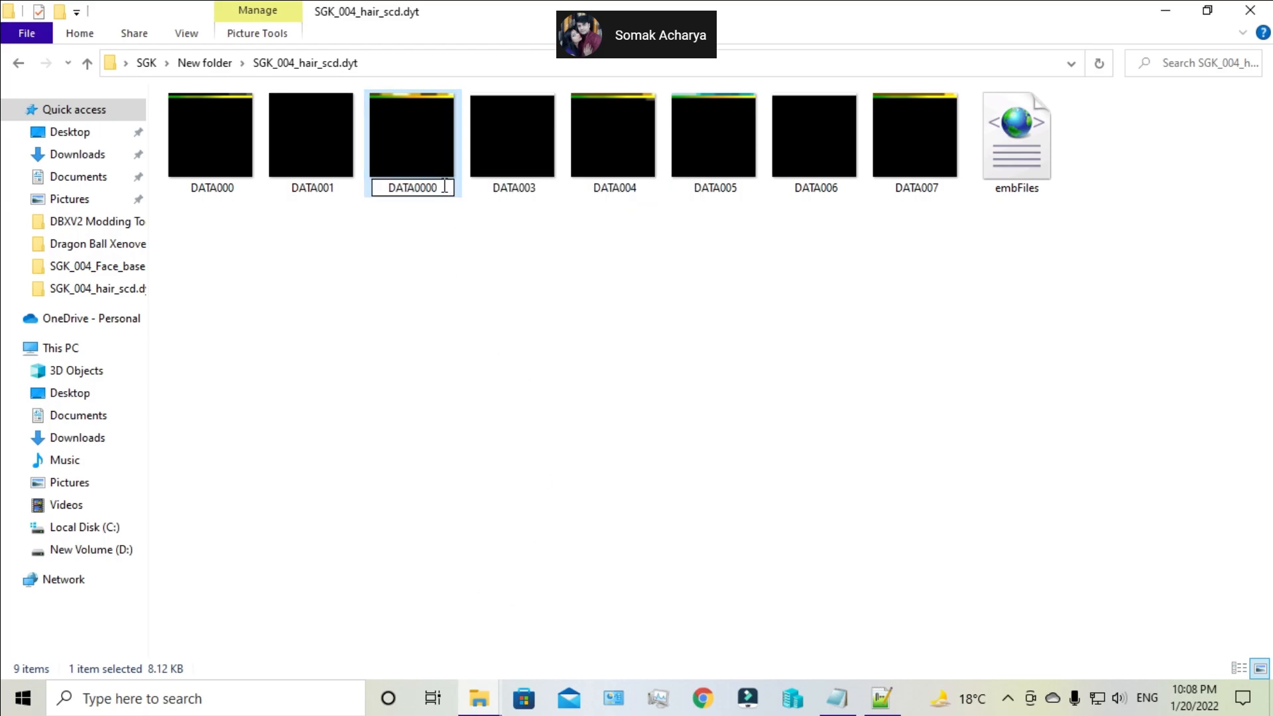
# - Rename the original DATA000 texture in SGK_004_hair_scd.dyt as DATA002
pyautogui.rightClick(197, 152)
pyautogui.click(216, 609)
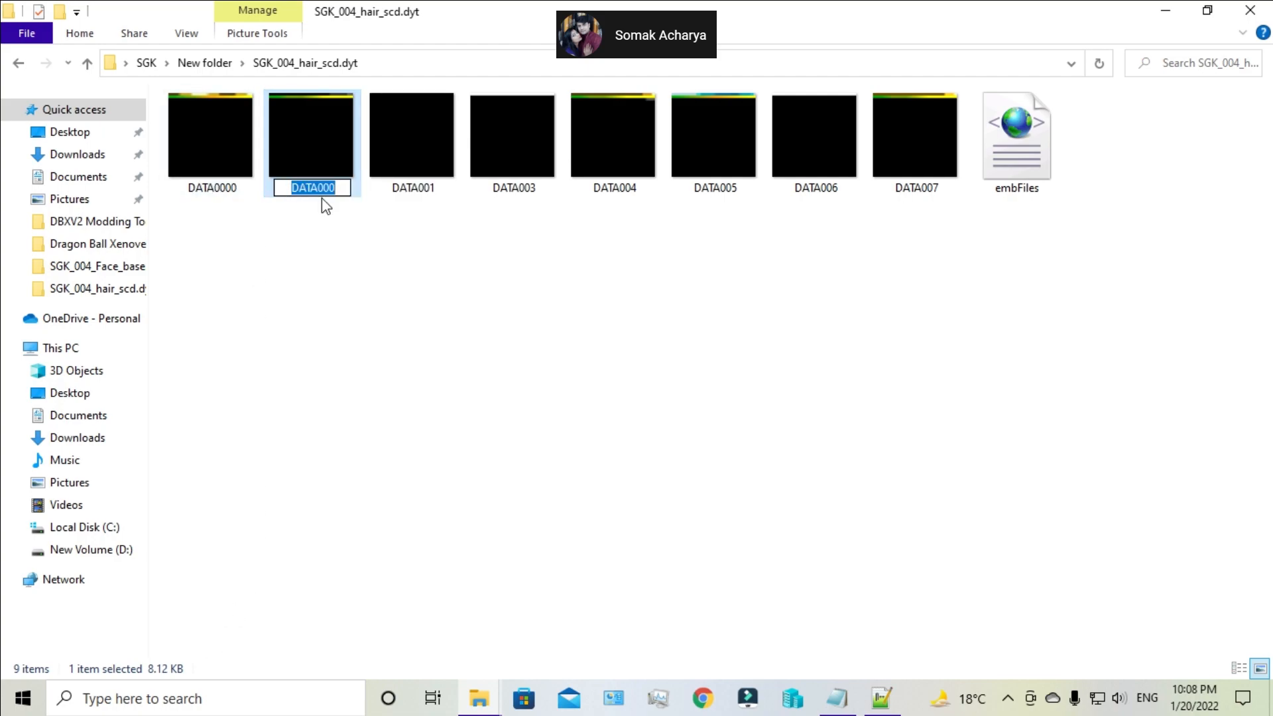
pyautogui.click(338, 192)
pyautogui.press('BackSpace')
pyautogui.write('2')
# - Rename the DATA0000 texture in SGK_004_hair_scd.dyt as DATA000 and refresh the folder
pyautogui.rightClick(210, 169)
pyautogui.click(258, 623)
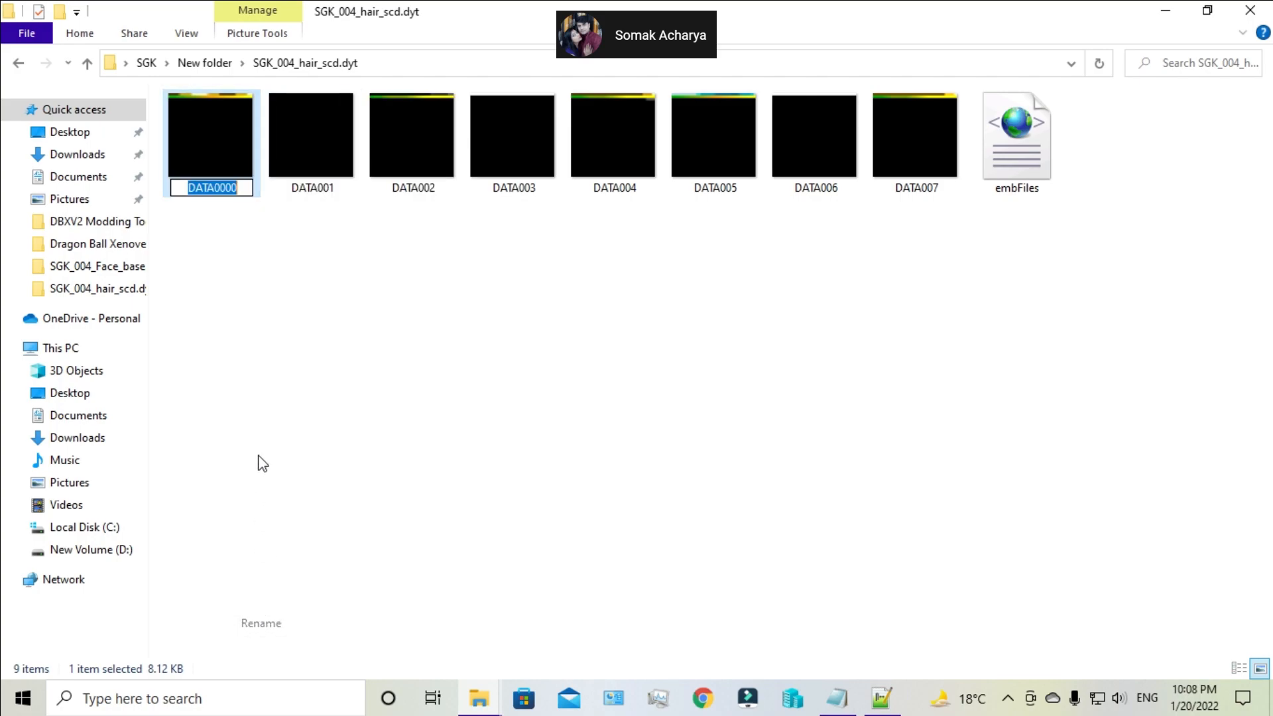
pyautogui.click(241, 187)
pyautogui.press('BackSpace')
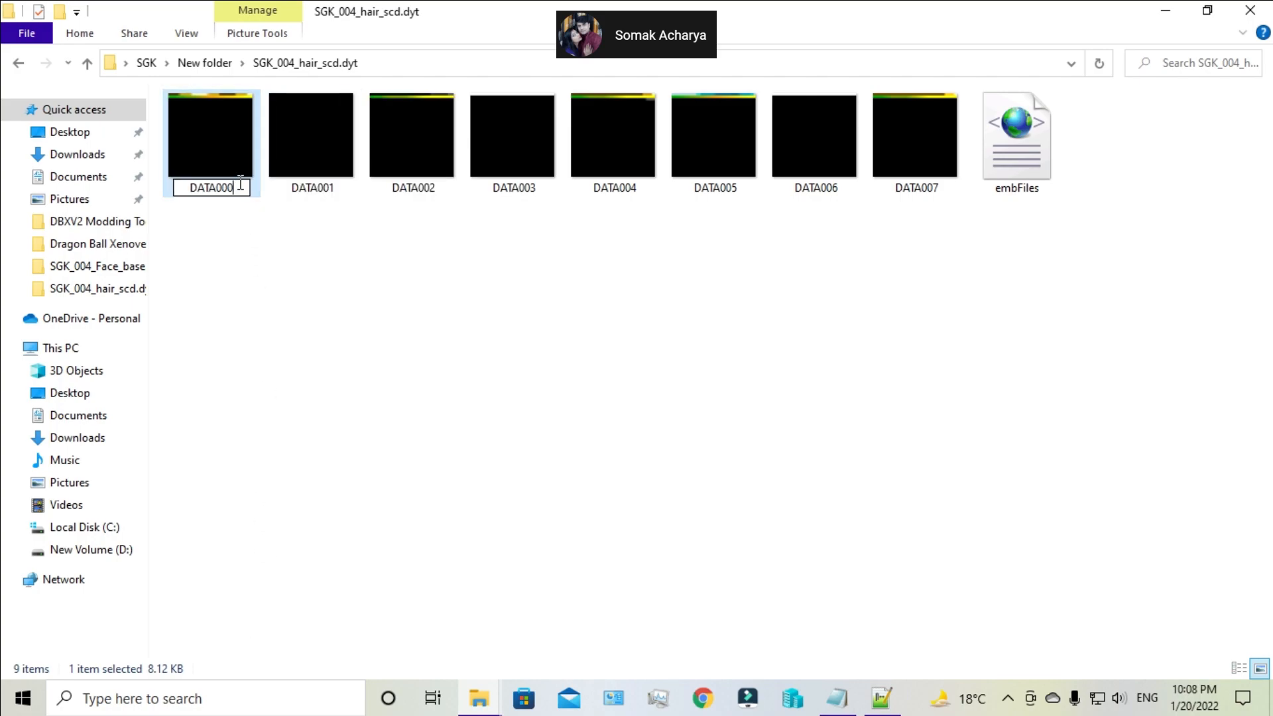
pyautogui.rightClick(258, 267)
pyautogui.click(276, 333)
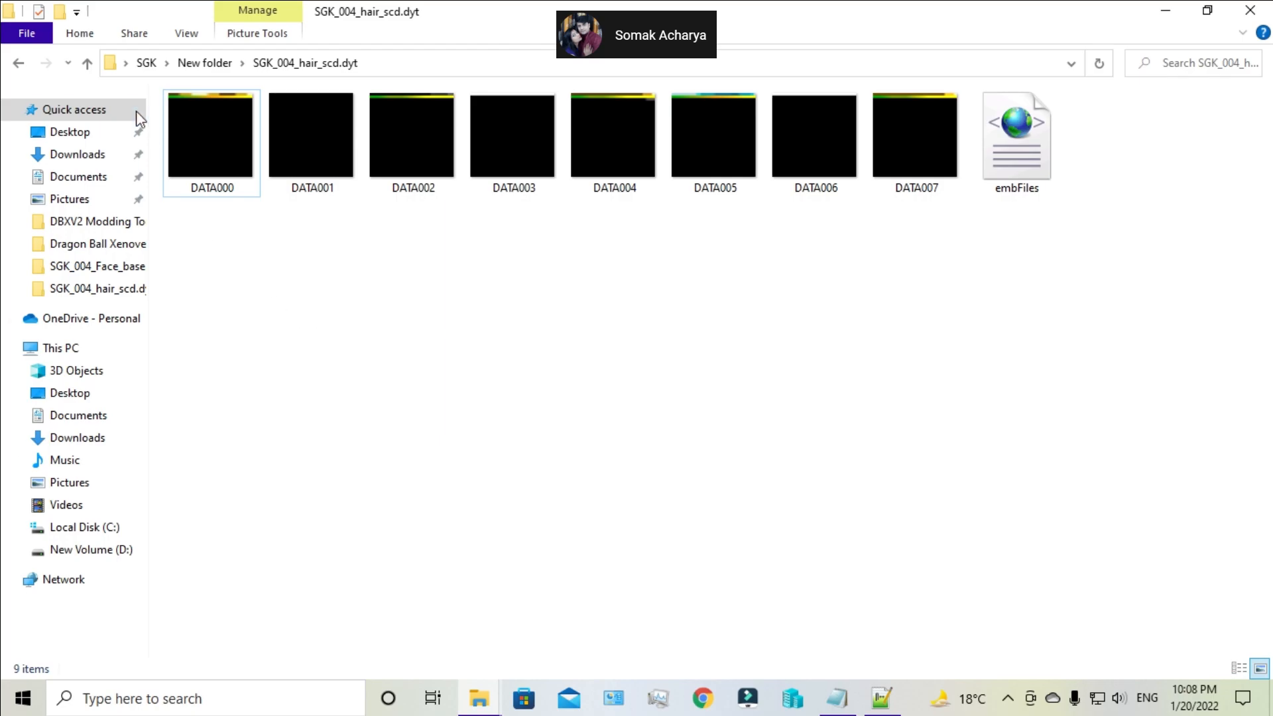
# - Return to the SGK New folder and bring up the EmbPack-v2-LibXenoverse tool folder in the other Explorer window
pyautogui.click(97, 64)
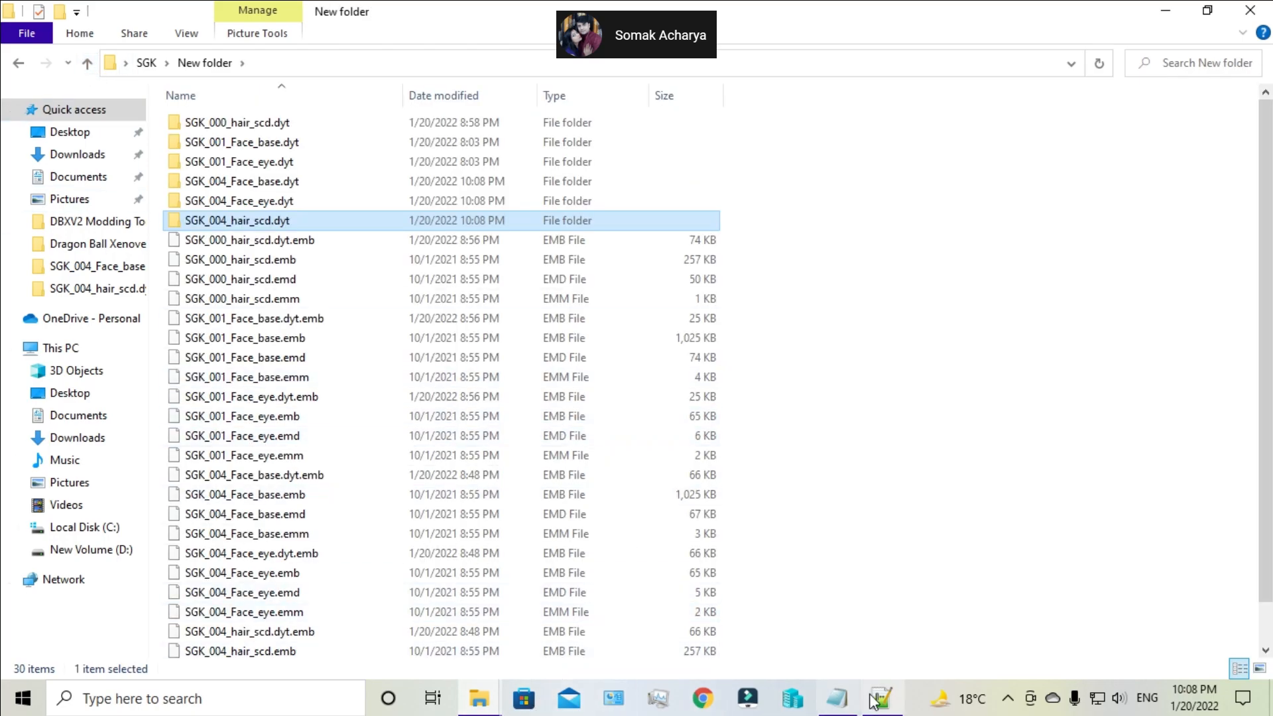
pyautogui.click(486, 704)
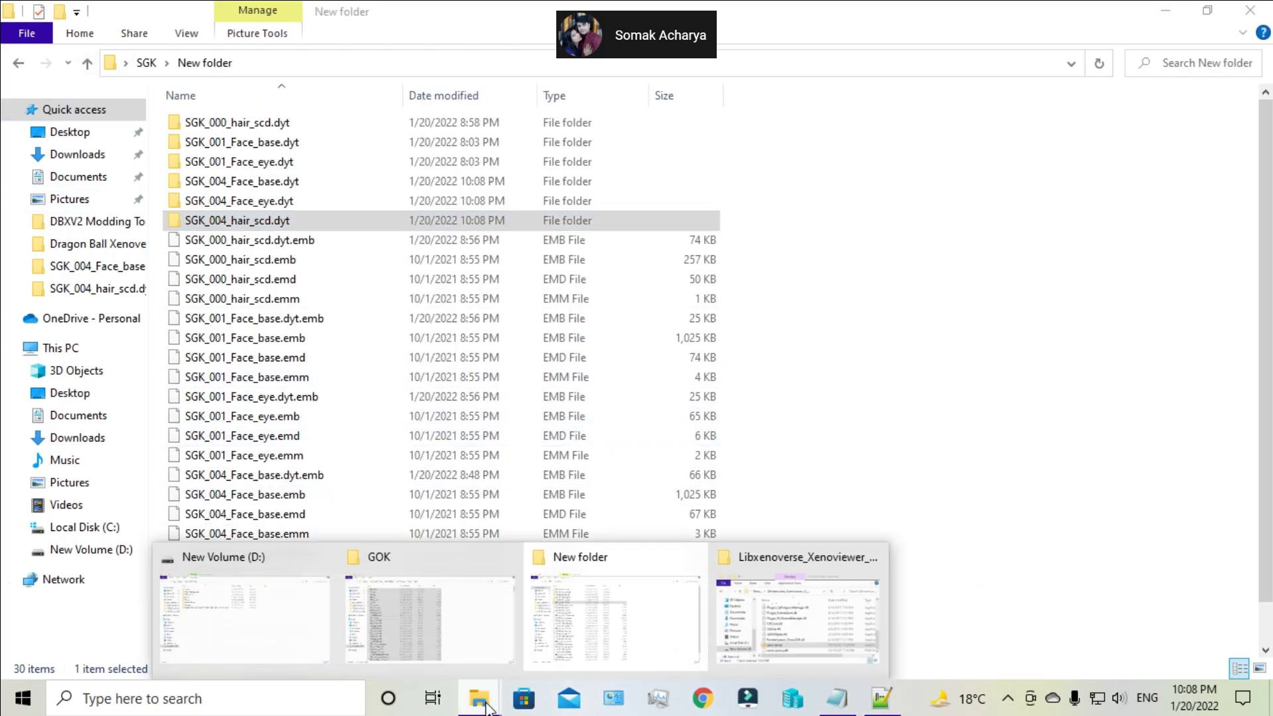
pyautogui.click(736, 638)
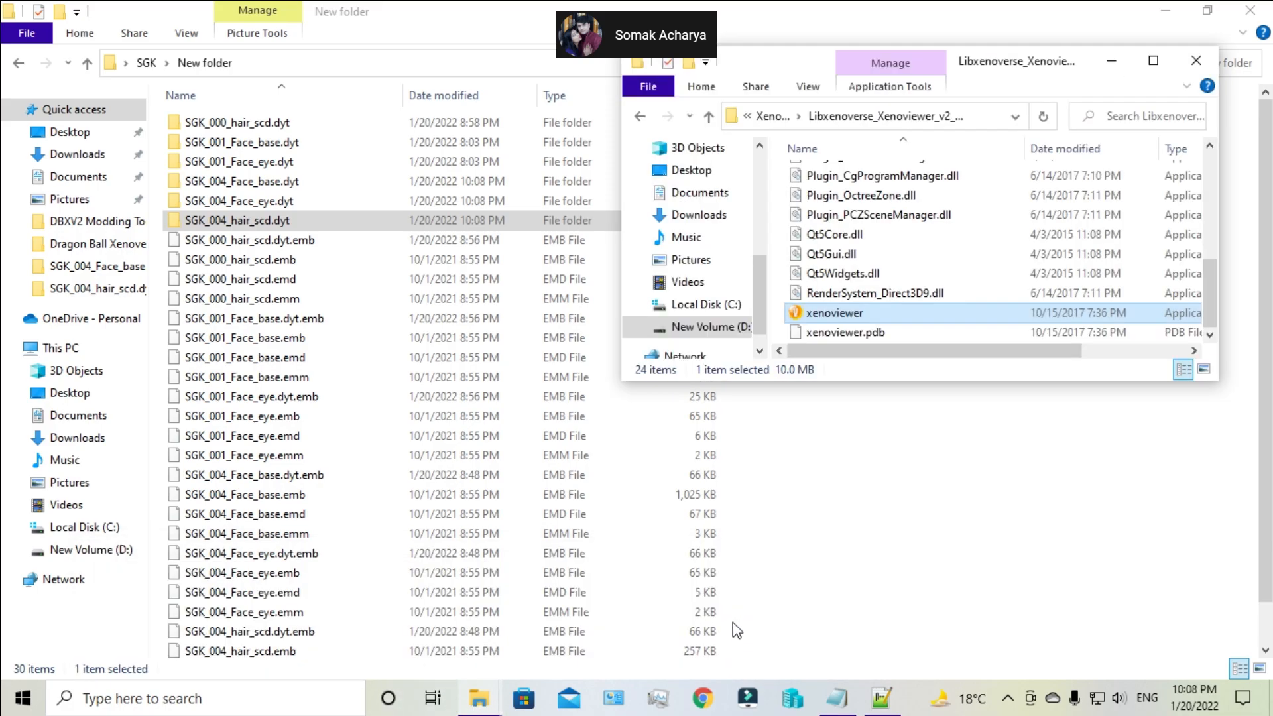
pyautogui.click(710, 122)
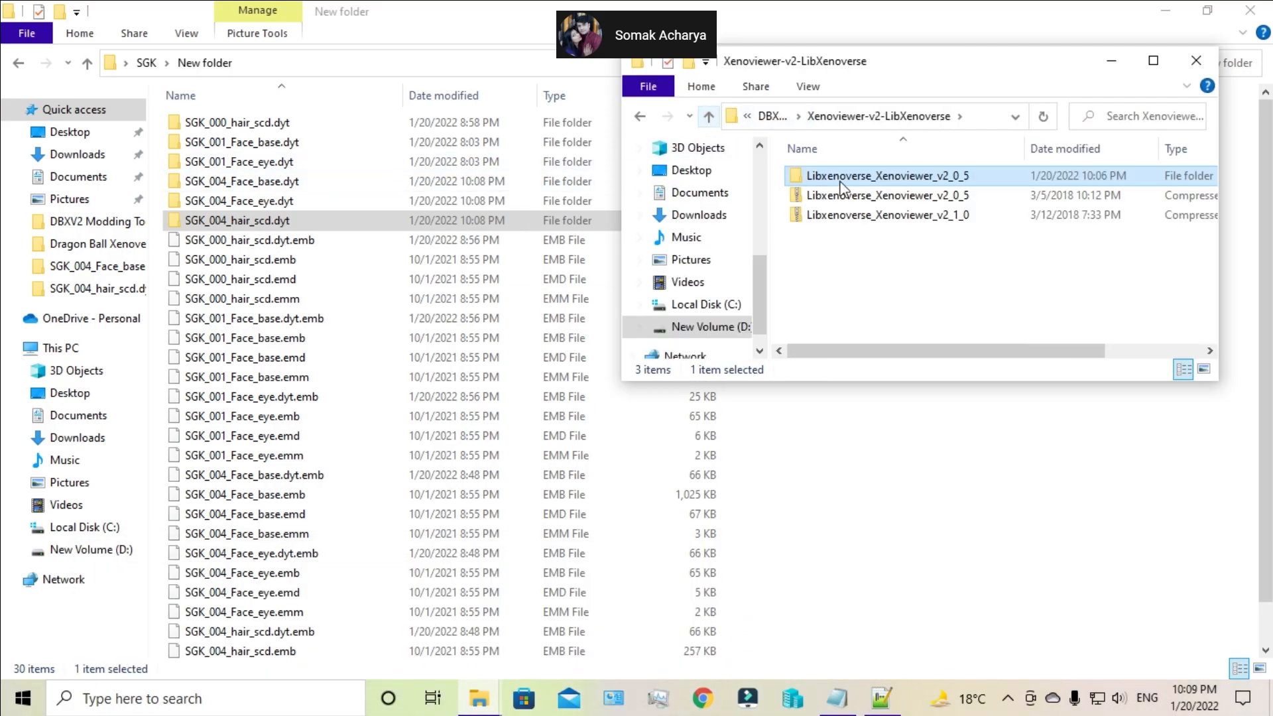
pyautogui.click(712, 118)
pyautogui.doubleClick(863, 176)
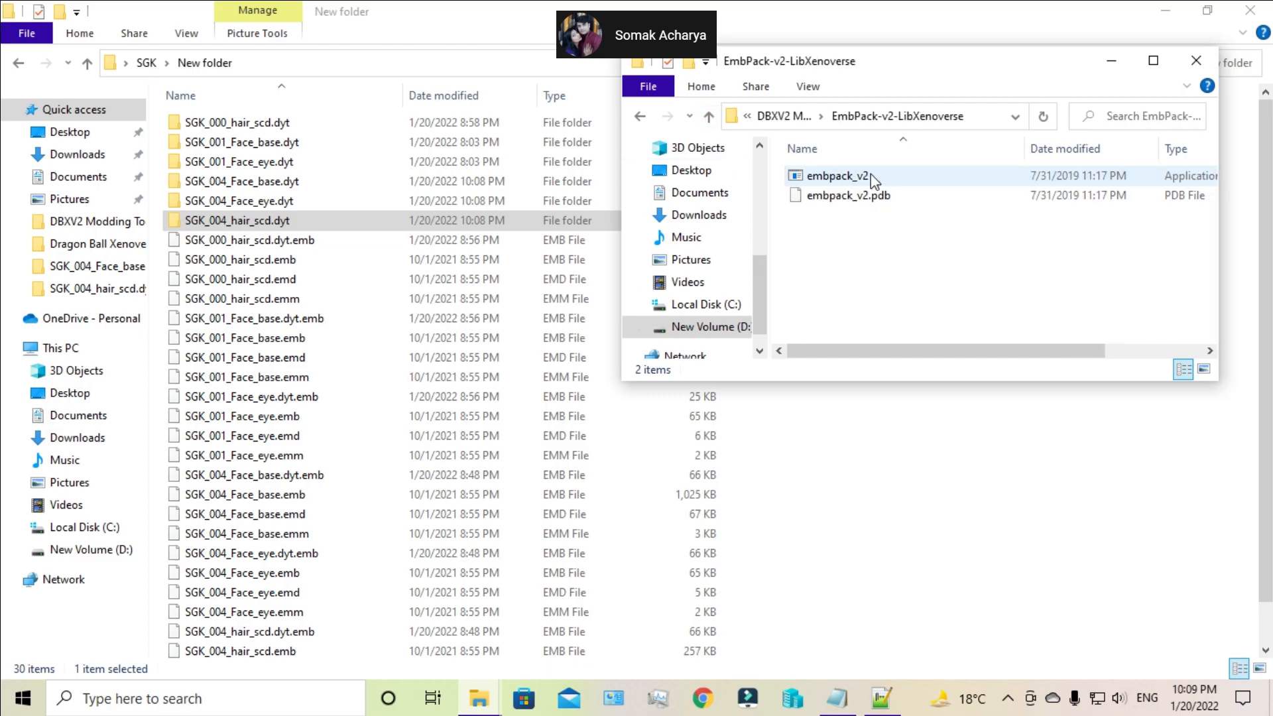
# - Repack the SGK_004_Face_base.dyt folder into its emb file with embpack_v2
pyautogui.click(256, 225)
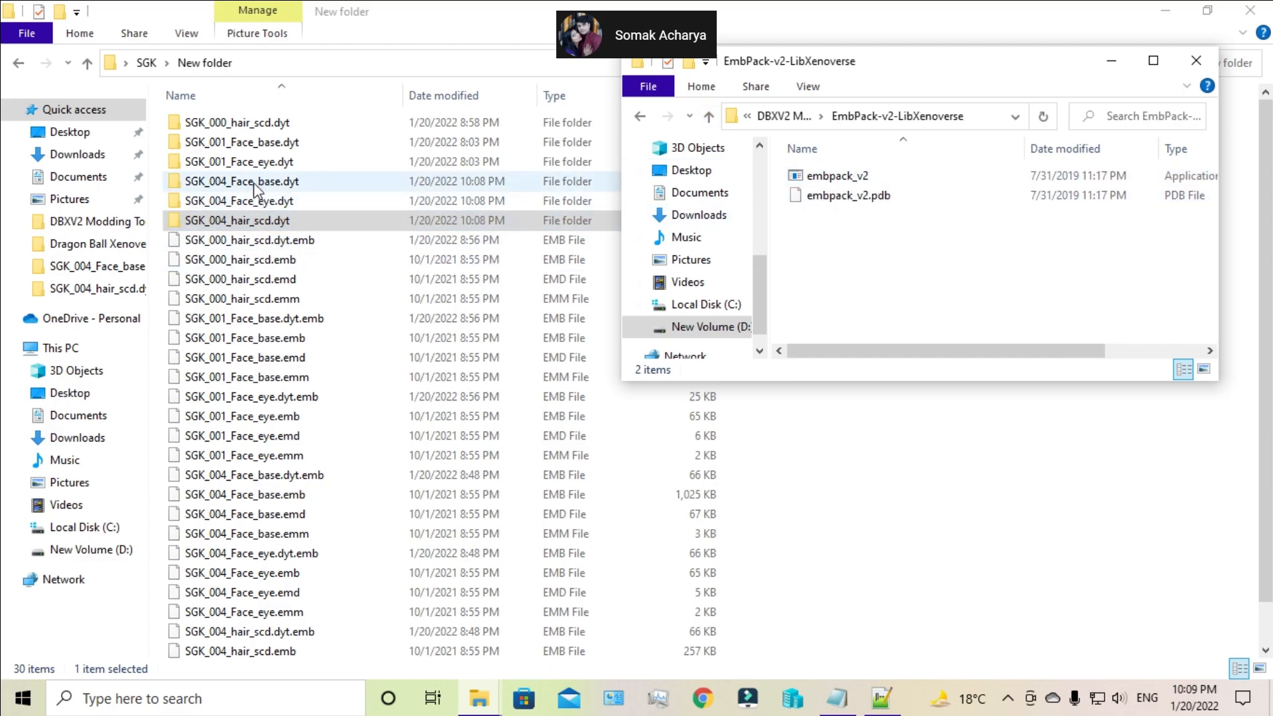
pyautogui.moveTo(253, 182); pyautogui.dragTo(852, 169)
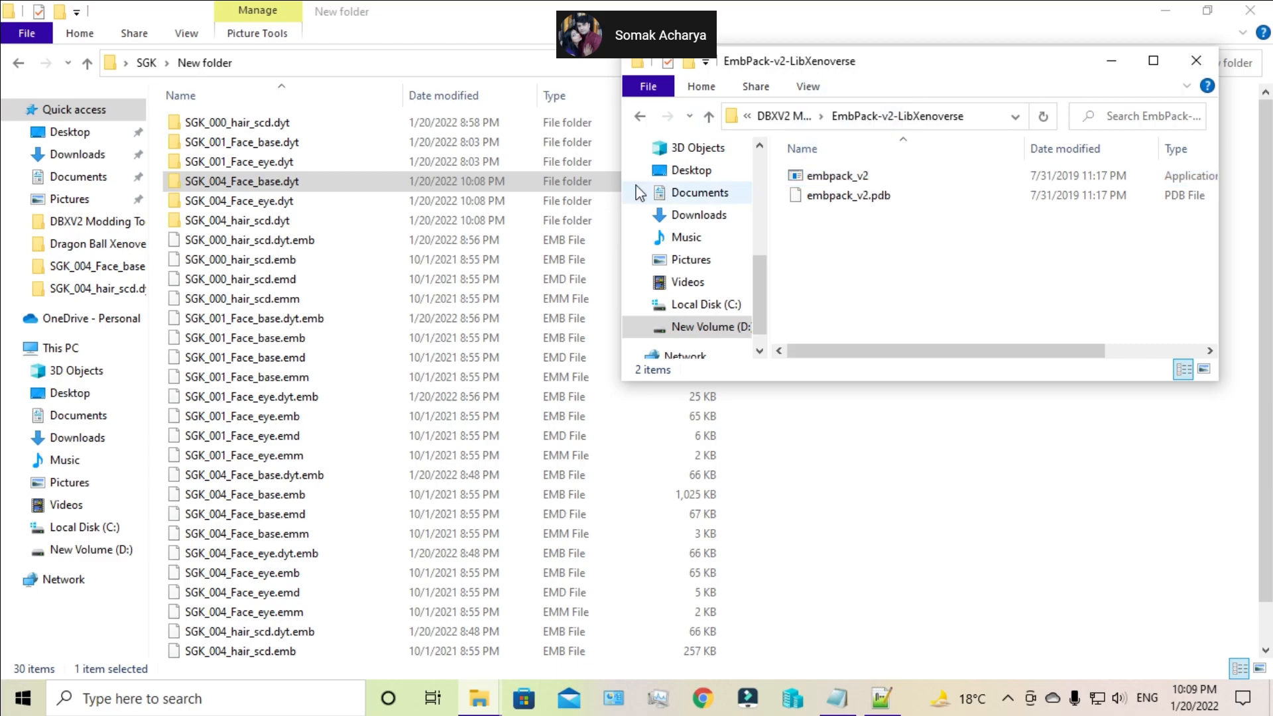
pyautogui.click(659, 179)
pyautogui.moveTo(659, 179); pyautogui.dragTo(666, 179)
pyautogui.click(851, 167)
pyautogui.moveTo(845, 165); pyautogui.dragTo(851, 164)
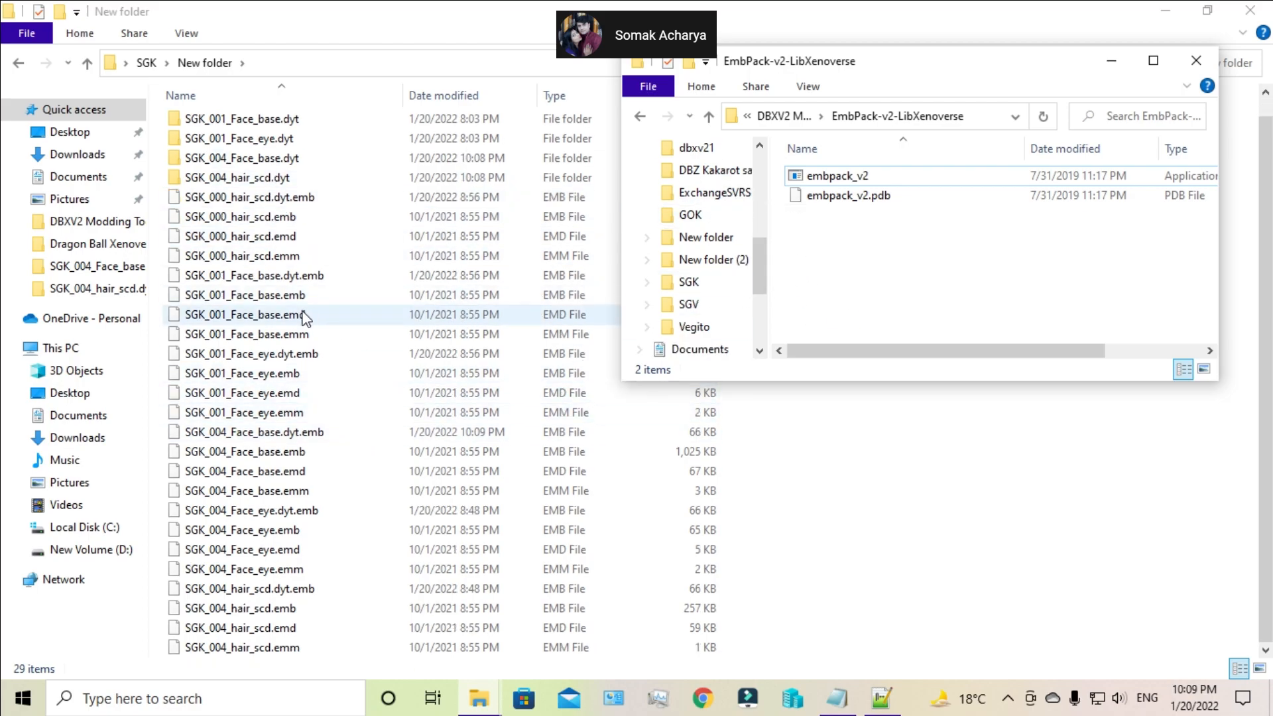
pyautogui.scroll(-1, 700, 325)
pyautogui.scroll(3, 700, 325)
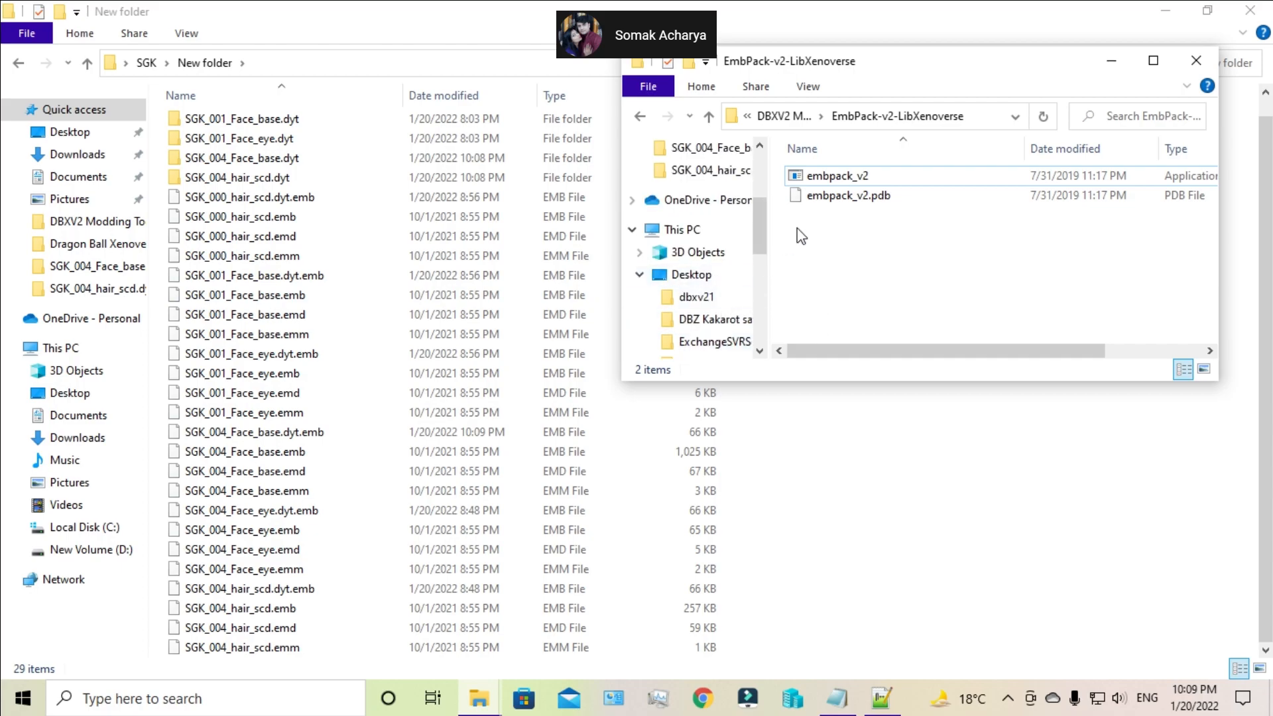
pyautogui.scroll(1, 709, 235)
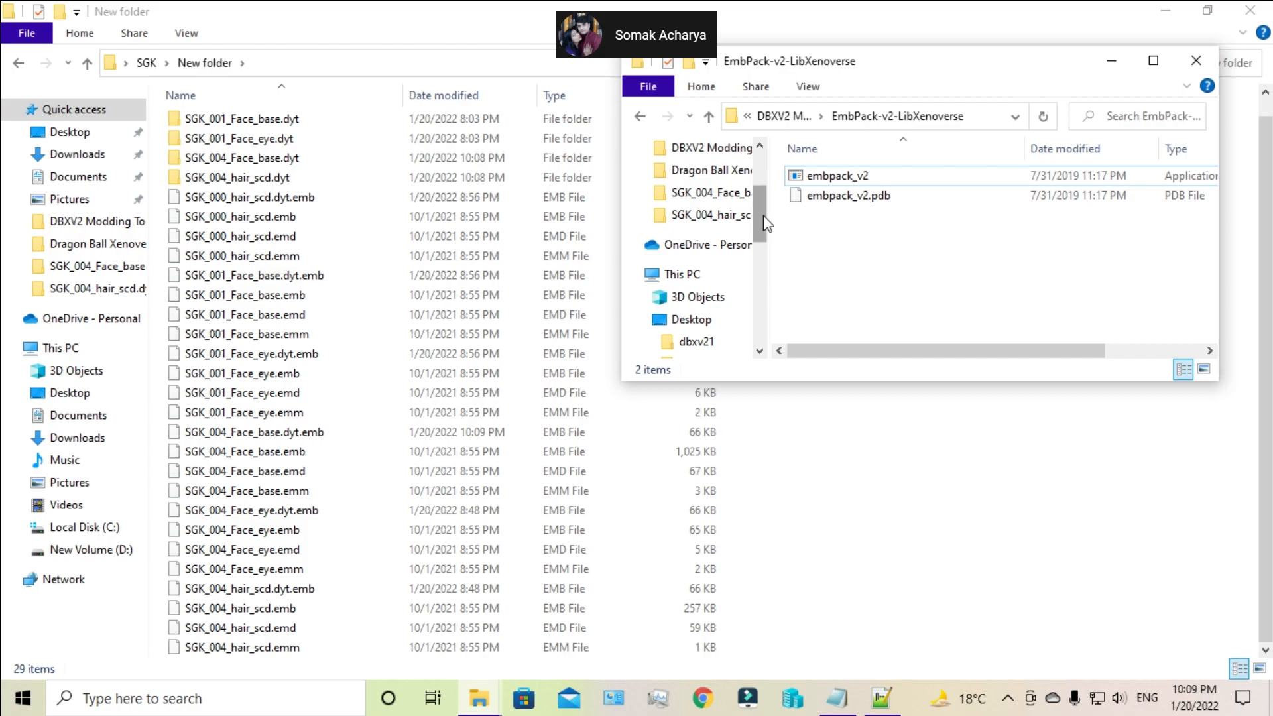
pyautogui.moveTo(769, 216); pyautogui.dragTo(840, 228)
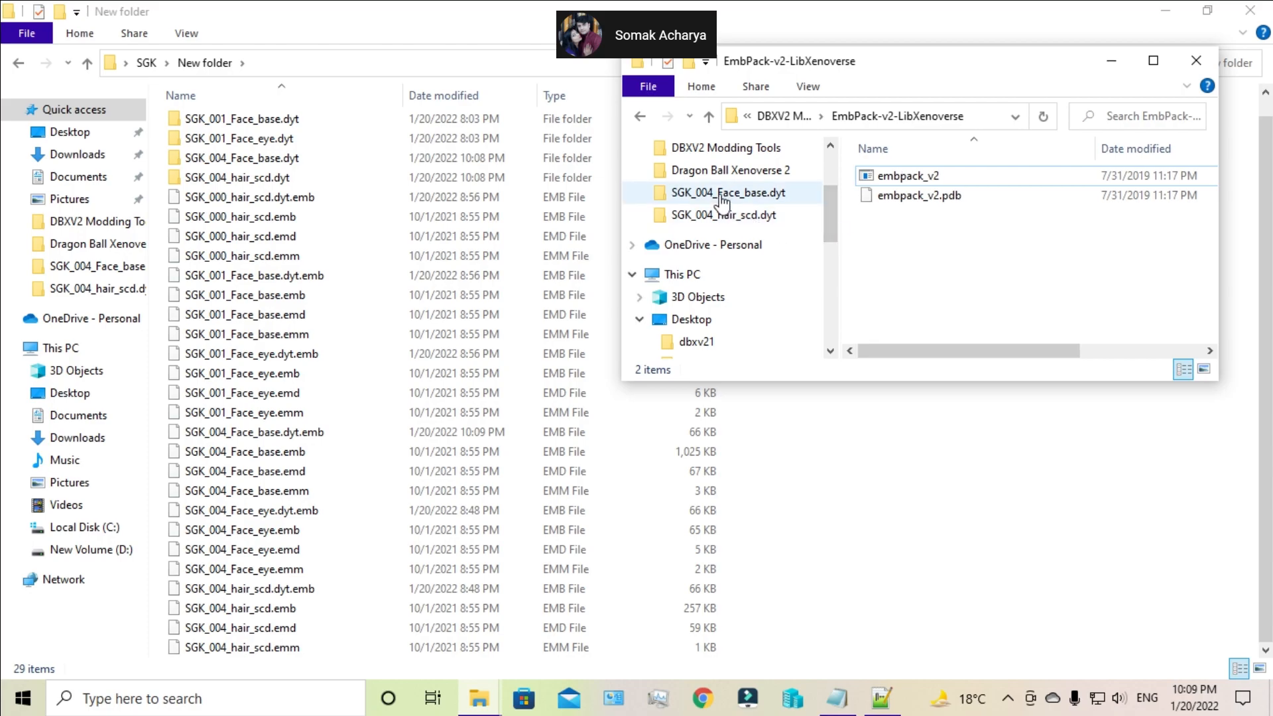
pyautogui.moveTo(746, 199); pyautogui.dragTo(1025, 545)
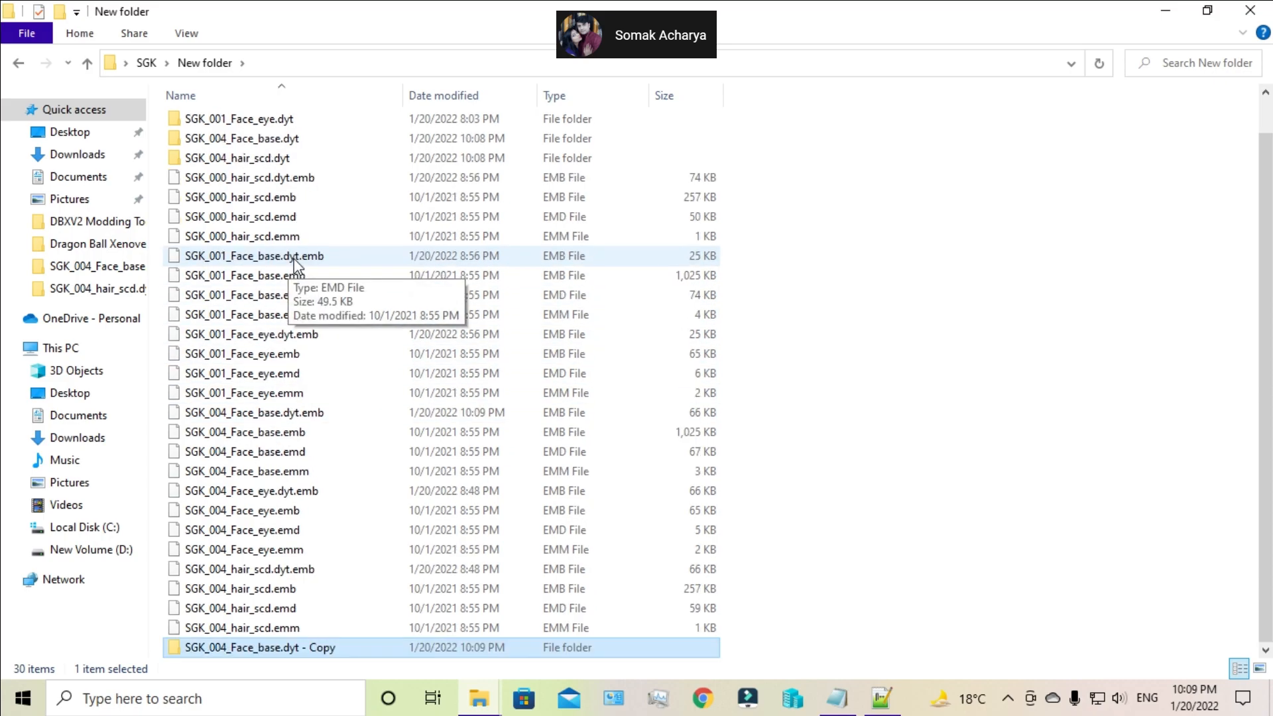
pyautogui.hotkey('shift', 'Delete')
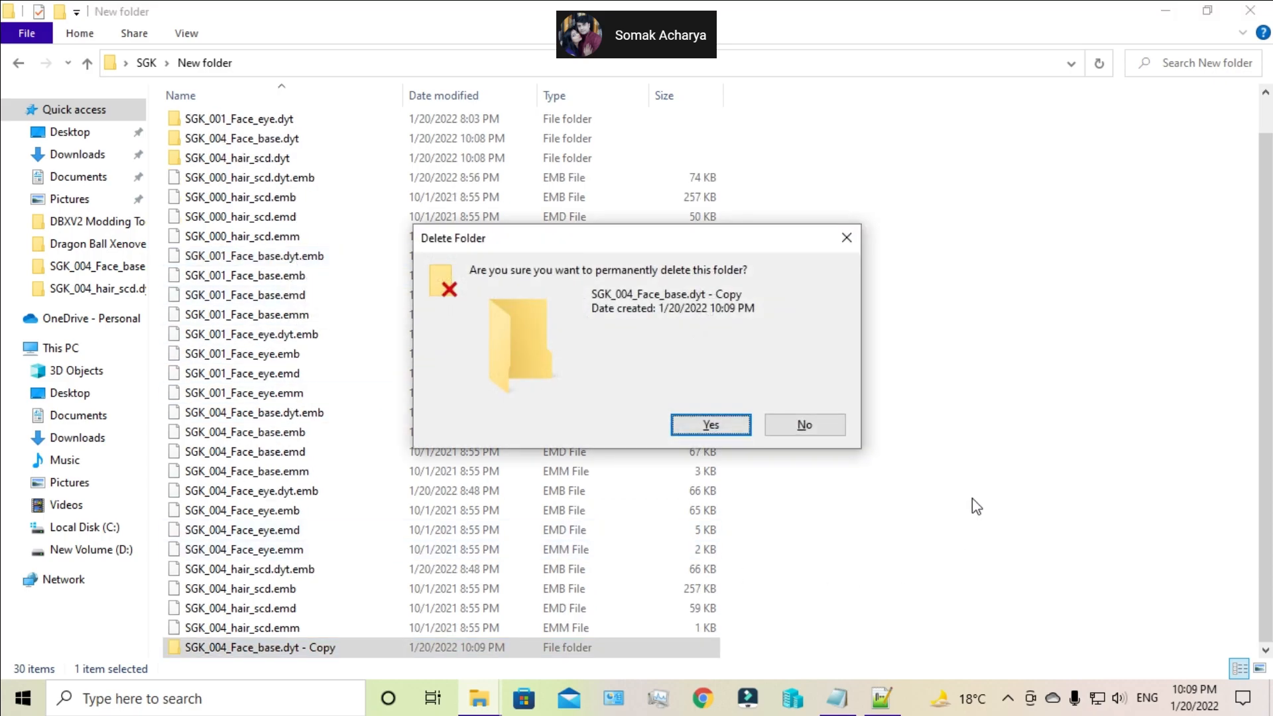
pyautogui.press('Escape')
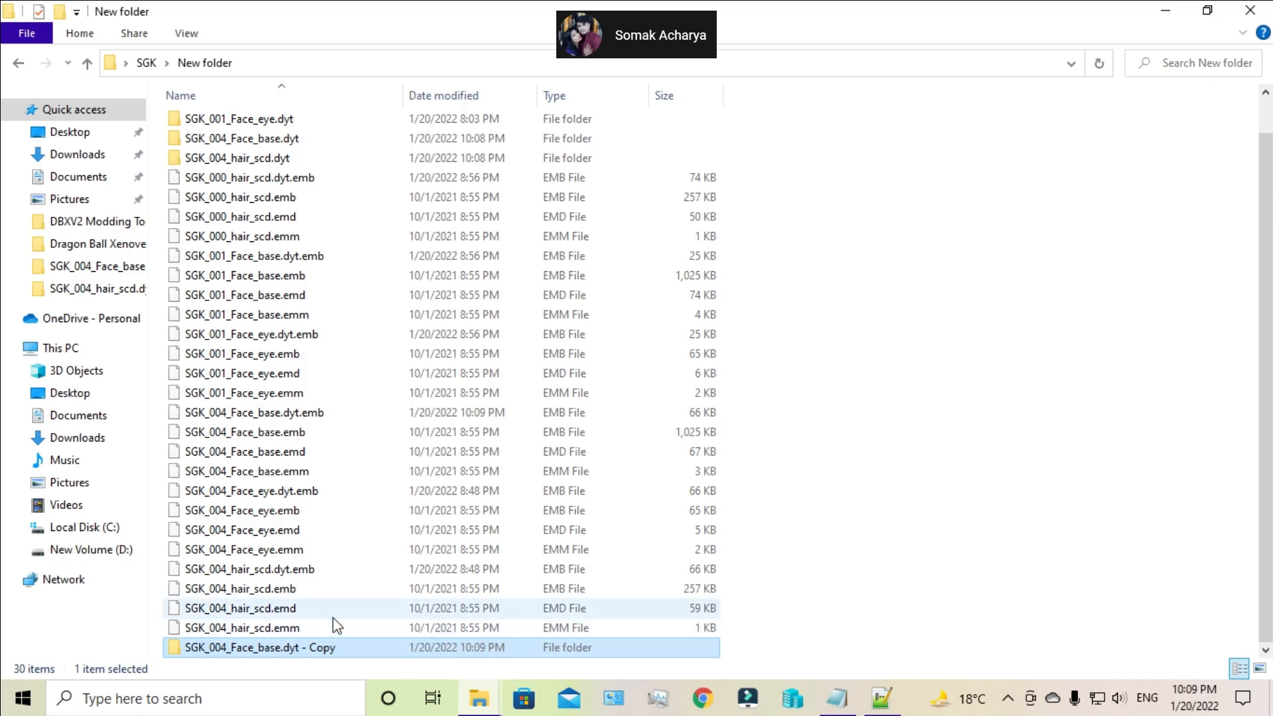
pyautogui.rightClick(864, 448)
pyautogui.click(917, 262)
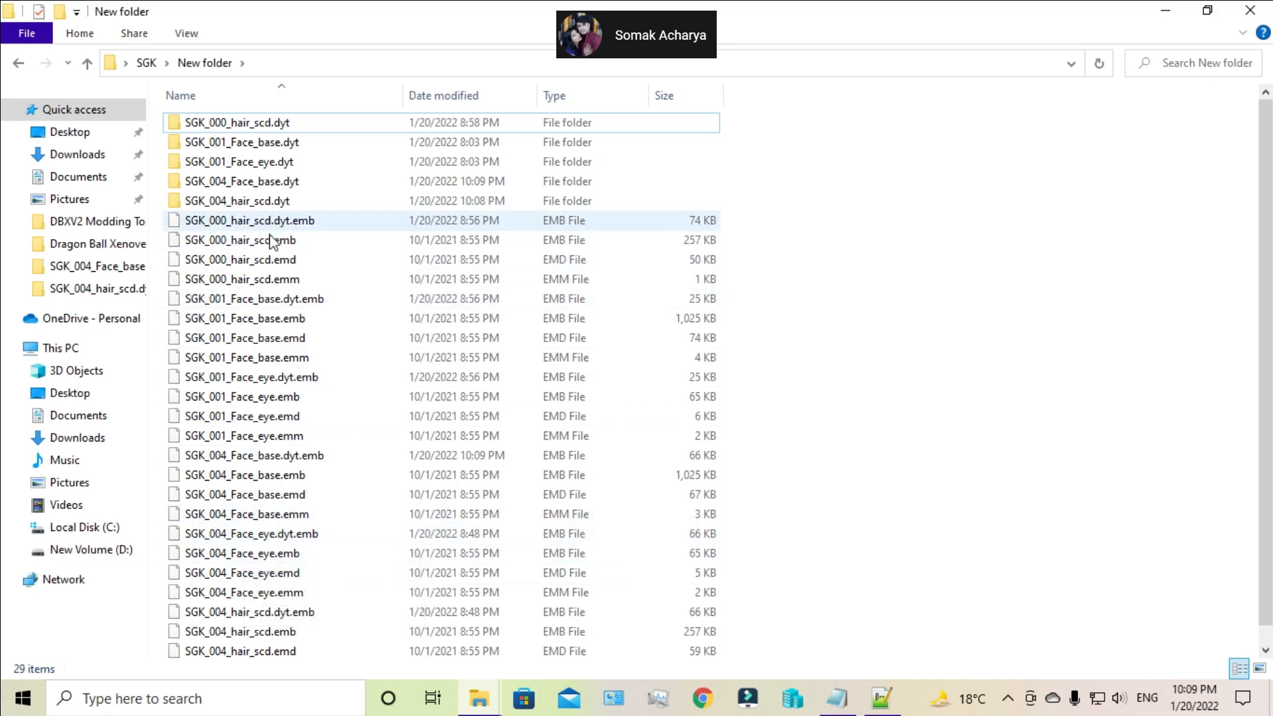
# - Unpack SGK_004_Face_eye.dyt.emb with embpack_v2 to recreate its texture folder
pyautogui.click(277, 615)
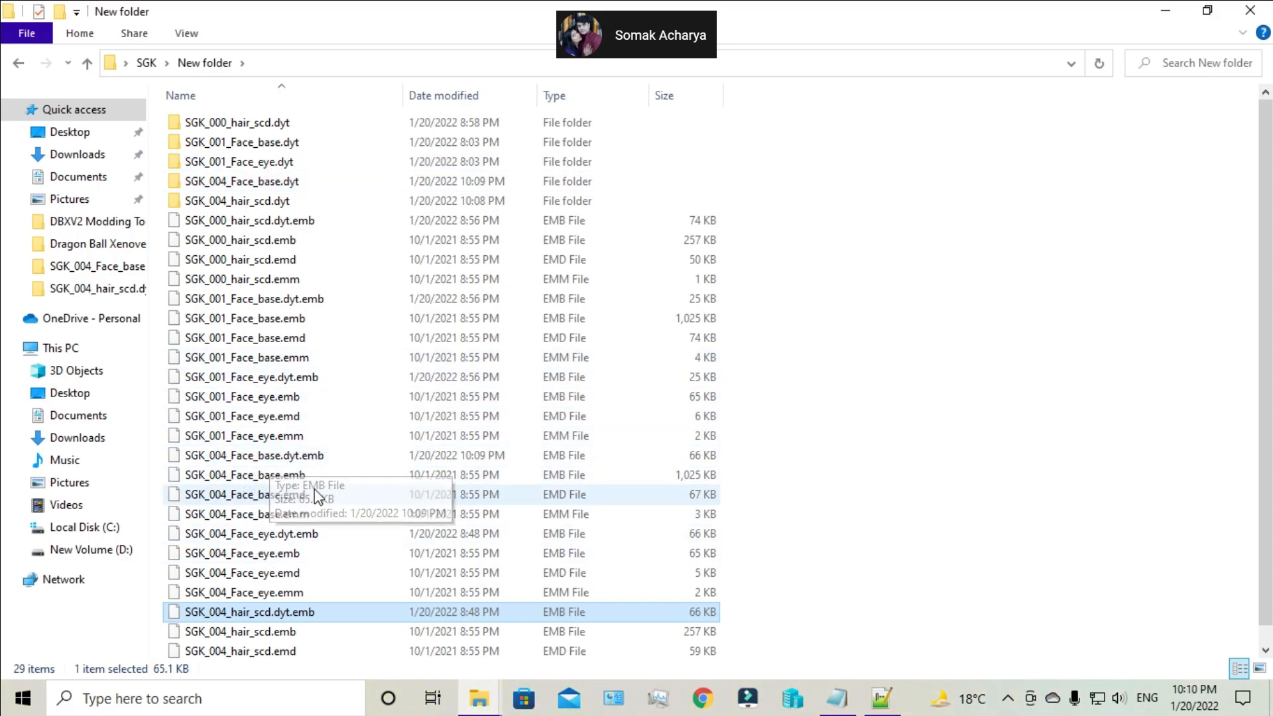
pyautogui.click(260, 535)
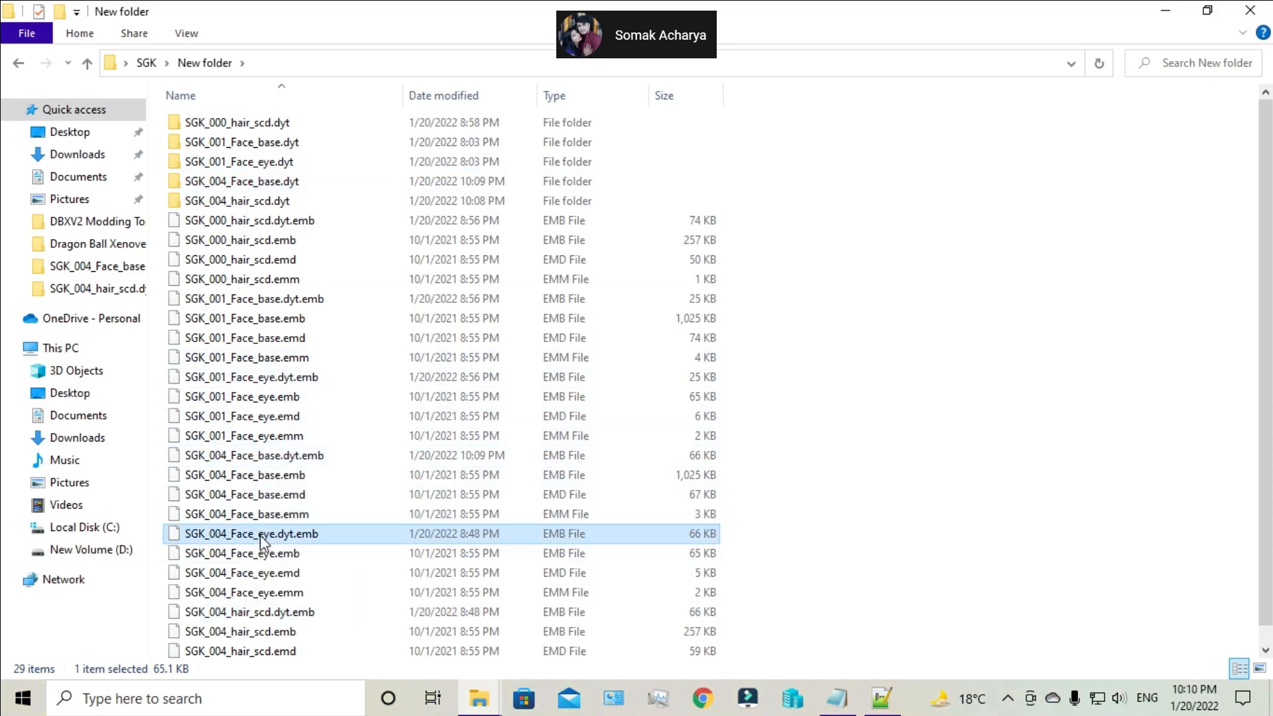
pyautogui.click(490, 698)
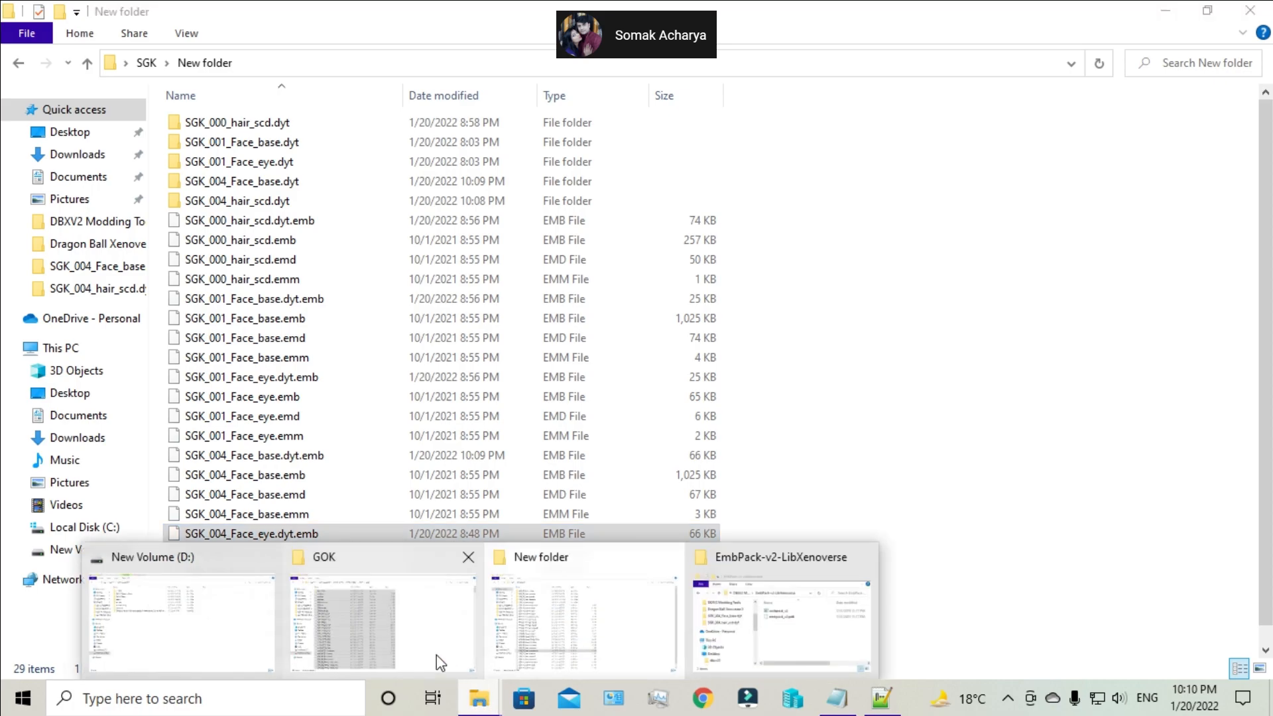
pyautogui.click(753, 643)
pyautogui.click(297, 537)
pyautogui.moveTo(297, 537); pyautogui.dragTo(870, 177)
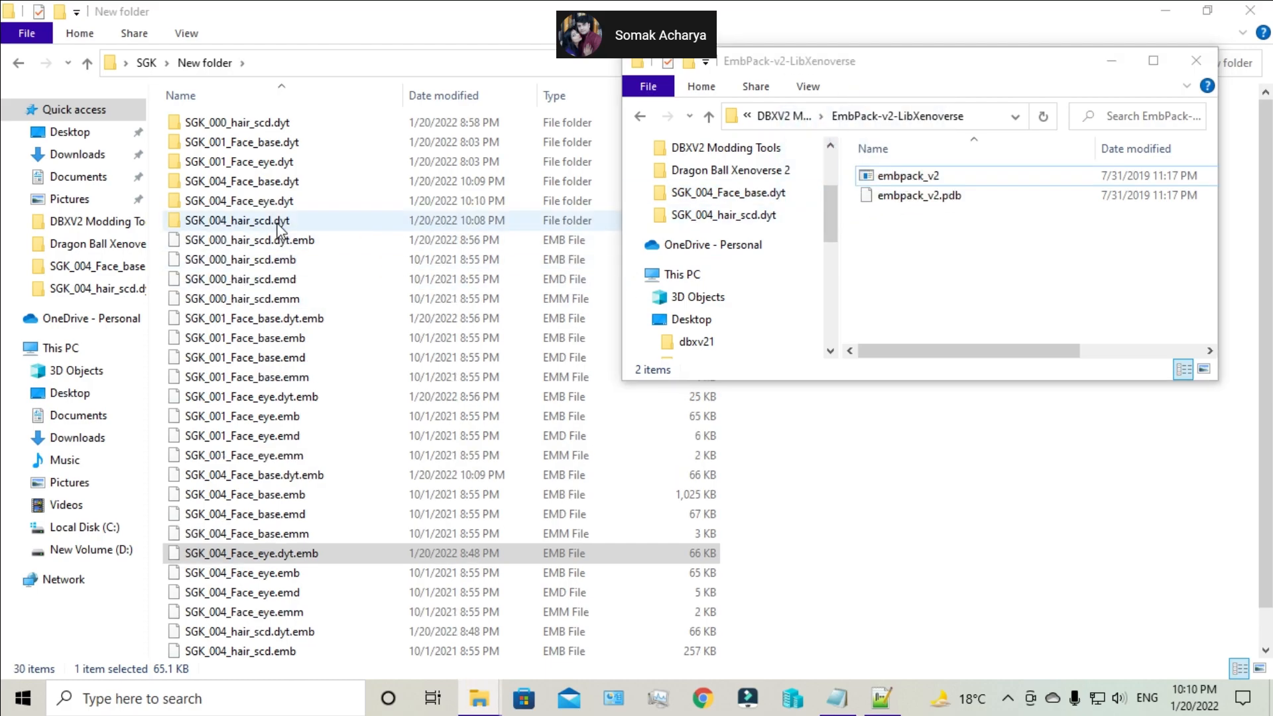
# - Open the newly unpacked SGK_004_Face_eye.dyt folder and rename its DATA002 texture as DATA0000
pyautogui.doubleClick(267, 201)
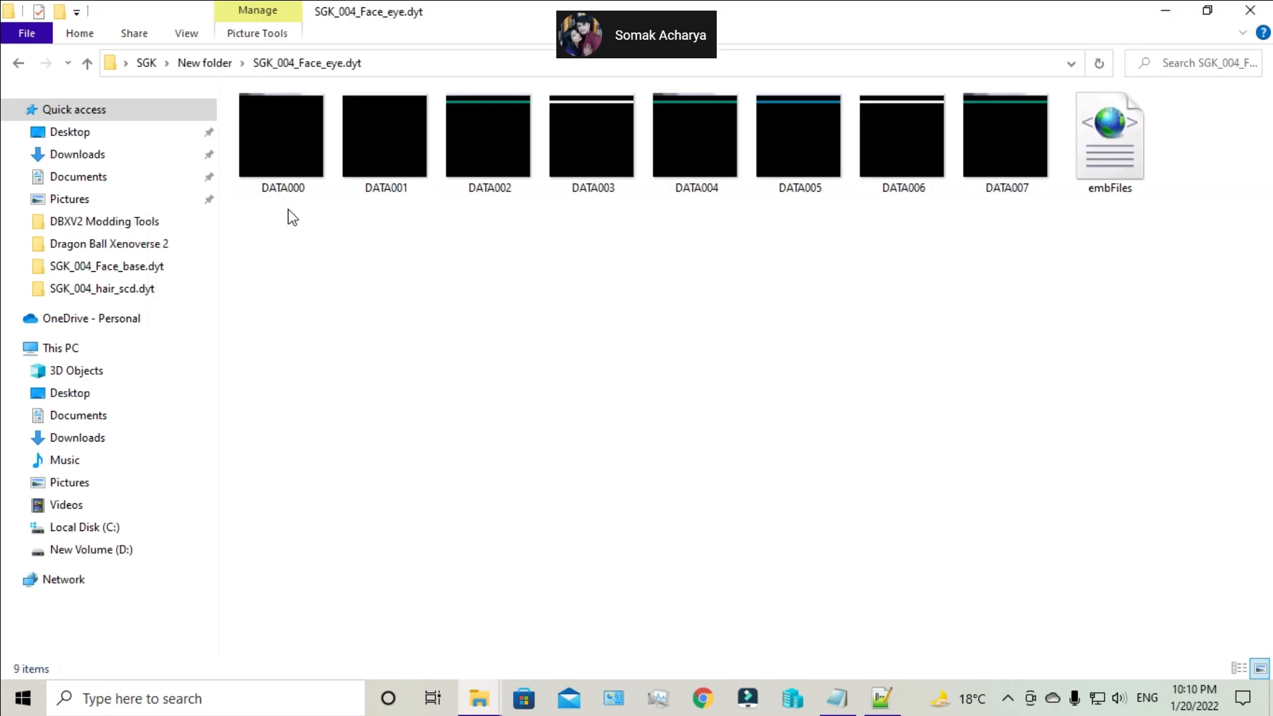
pyautogui.rightClick(476, 131)
pyautogui.click(528, 591)
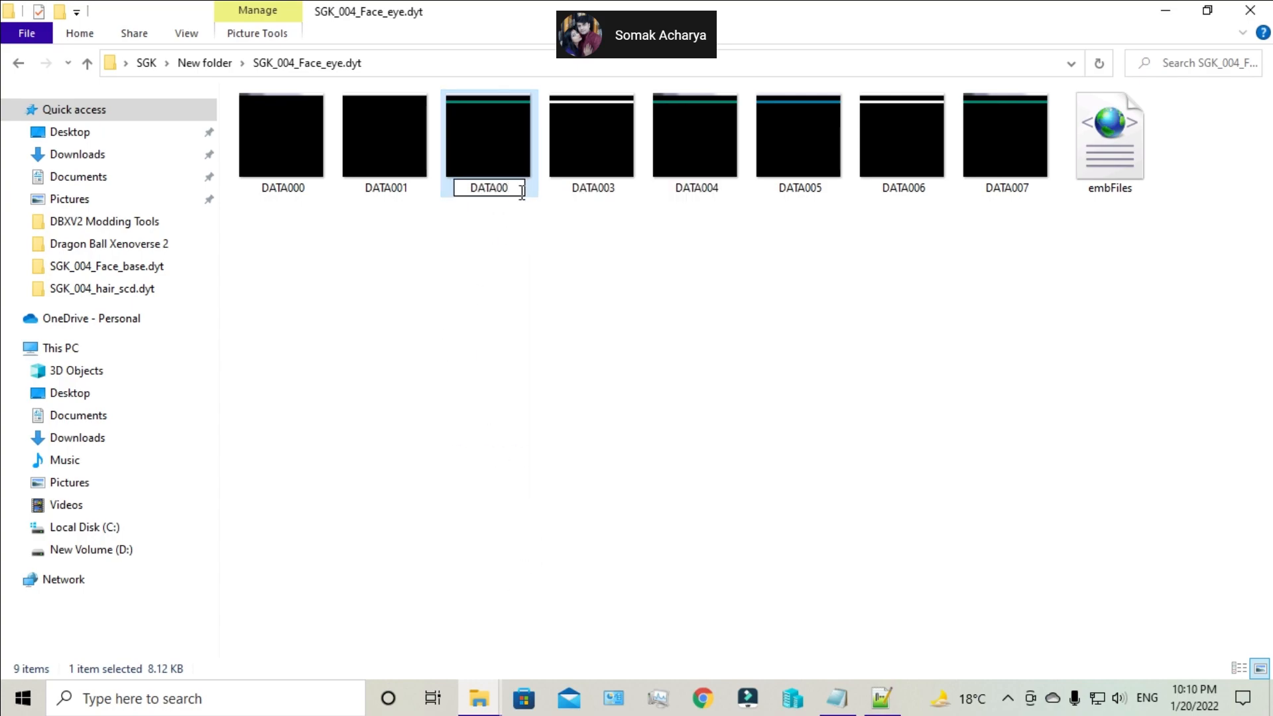
pyautogui.rightClick(420, 323)
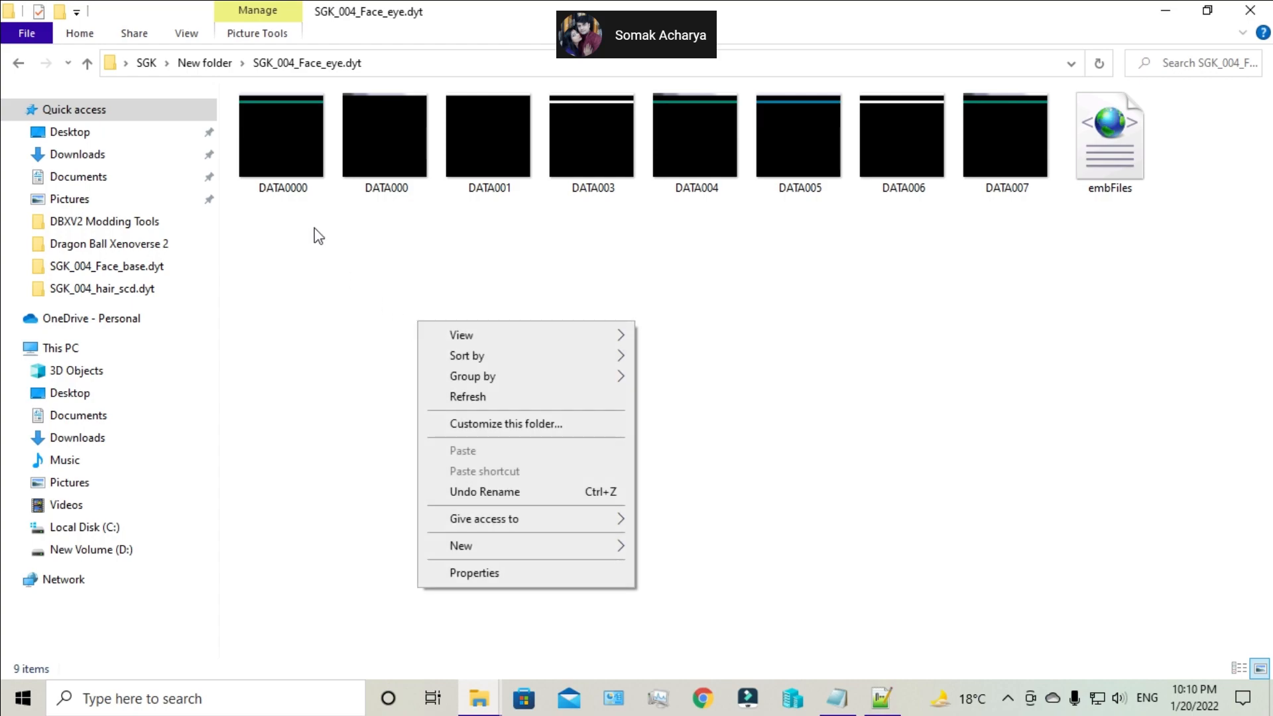
# - Rename the original DATA000 texture in the SGK_004_Face_eye.dyt folder as DATA002
pyautogui.rightClick(380, 153)
pyautogui.click(410, 606)
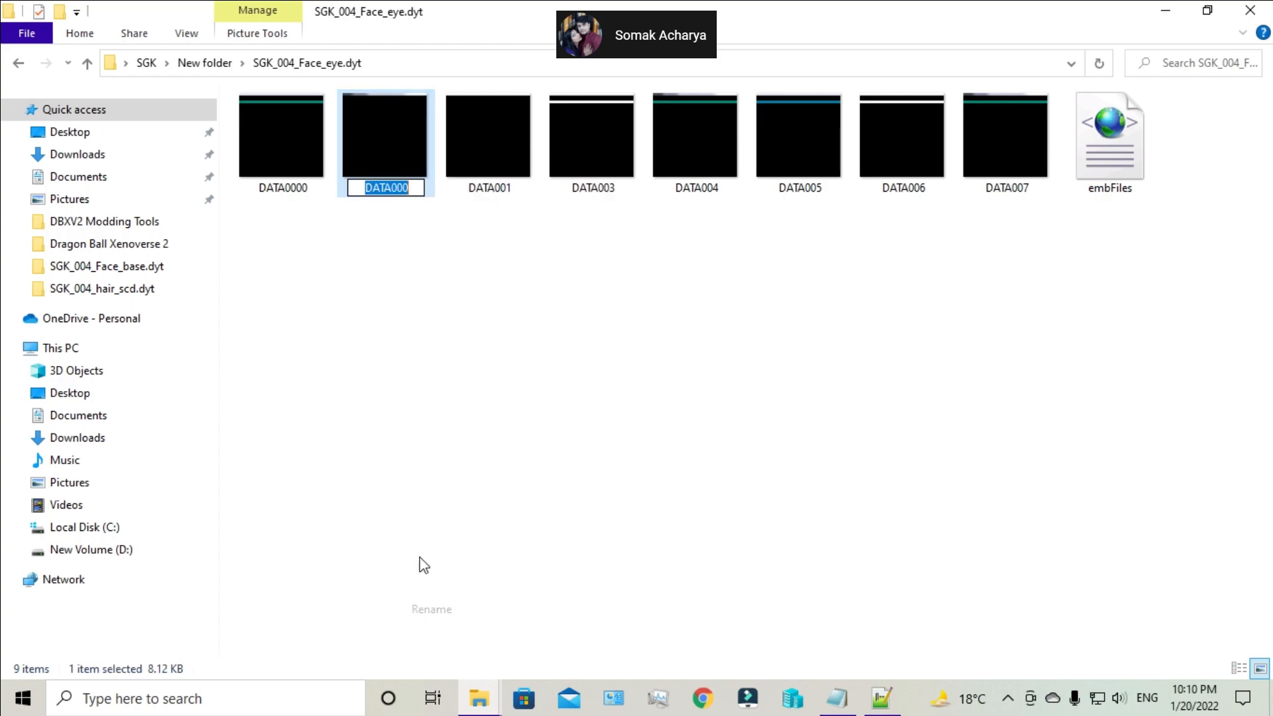
pyautogui.click(415, 192)
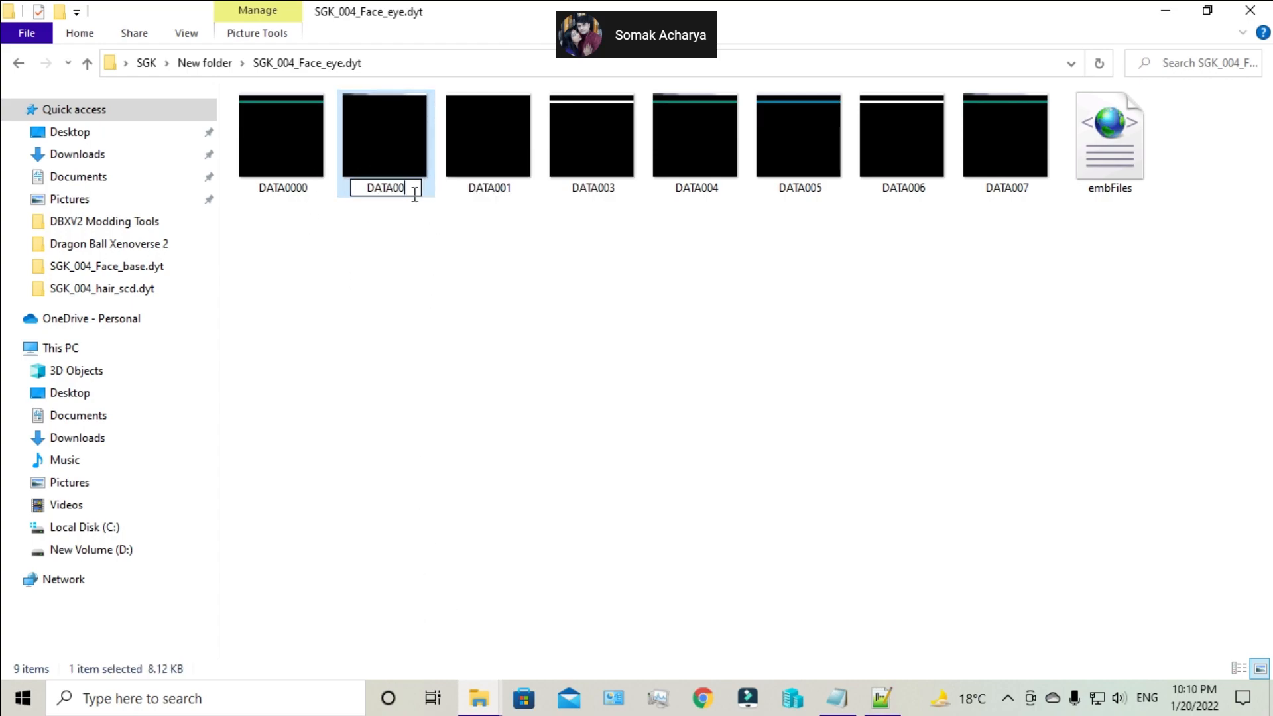
pyautogui.click(418, 340)
# - Rename the DATA0000 texture as DATA000 and refresh the folder
pyautogui.rightClick(284, 190)
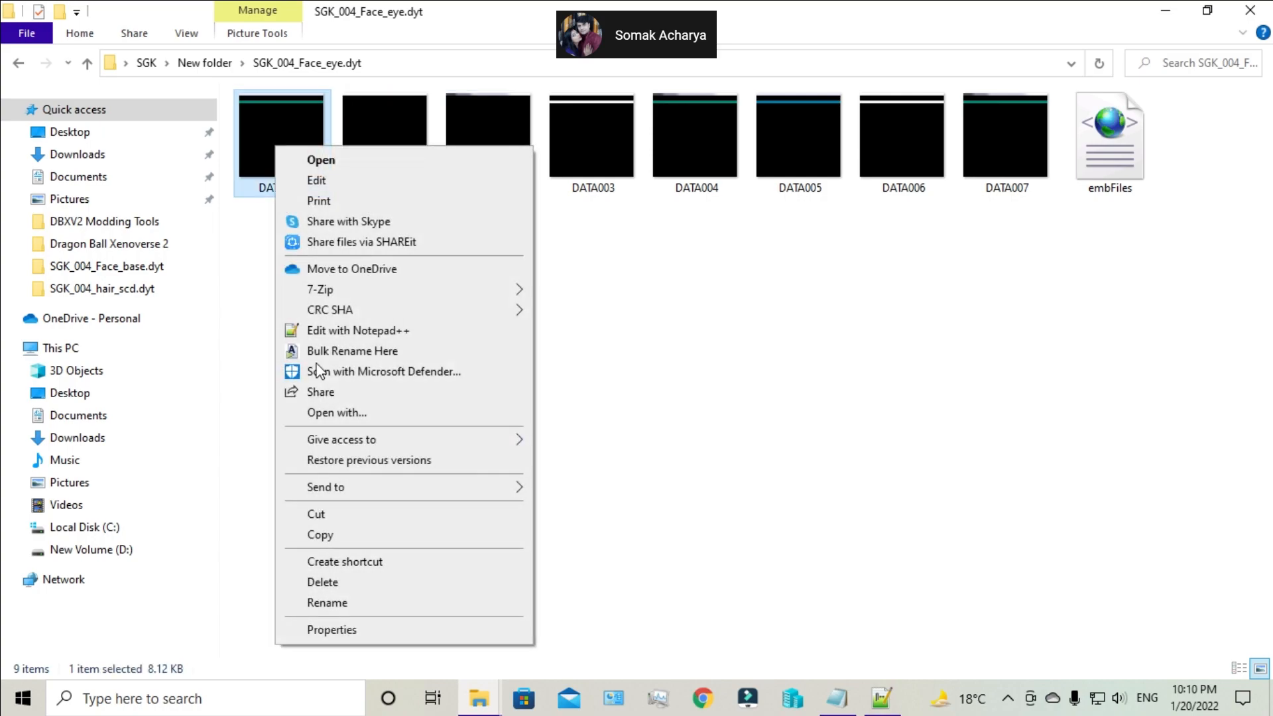
pyautogui.click(312, 603)
pyautogui.click(314, 188)
pyautogui.press('BackSpace')
pyautogui.rightClick(340, 323)
pyautogui.click(382, 399)
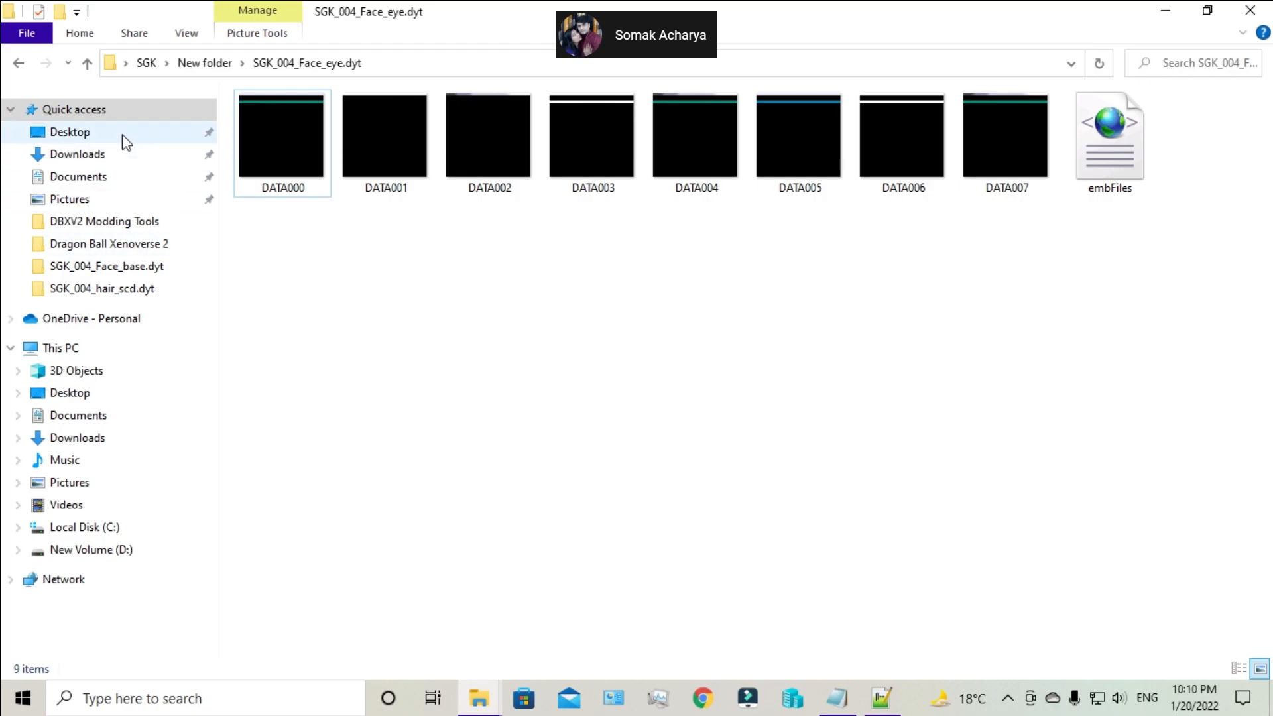
# - Return to the SGK New folder and repack the SGK_004_Face_eye.dyt folder into its emb file with embpack_v2
pyautogui.click(87, 63)
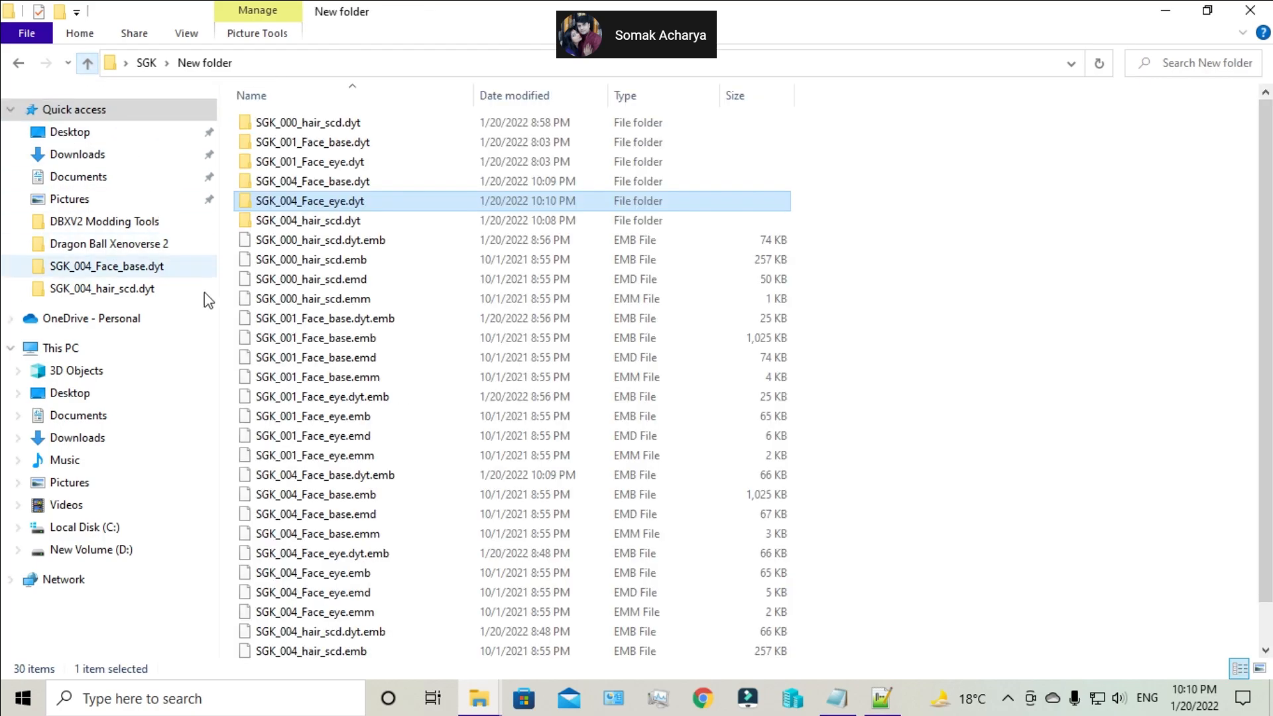
pyautogui.click(972, 344)
pyautogui.moveTo(491, 707)
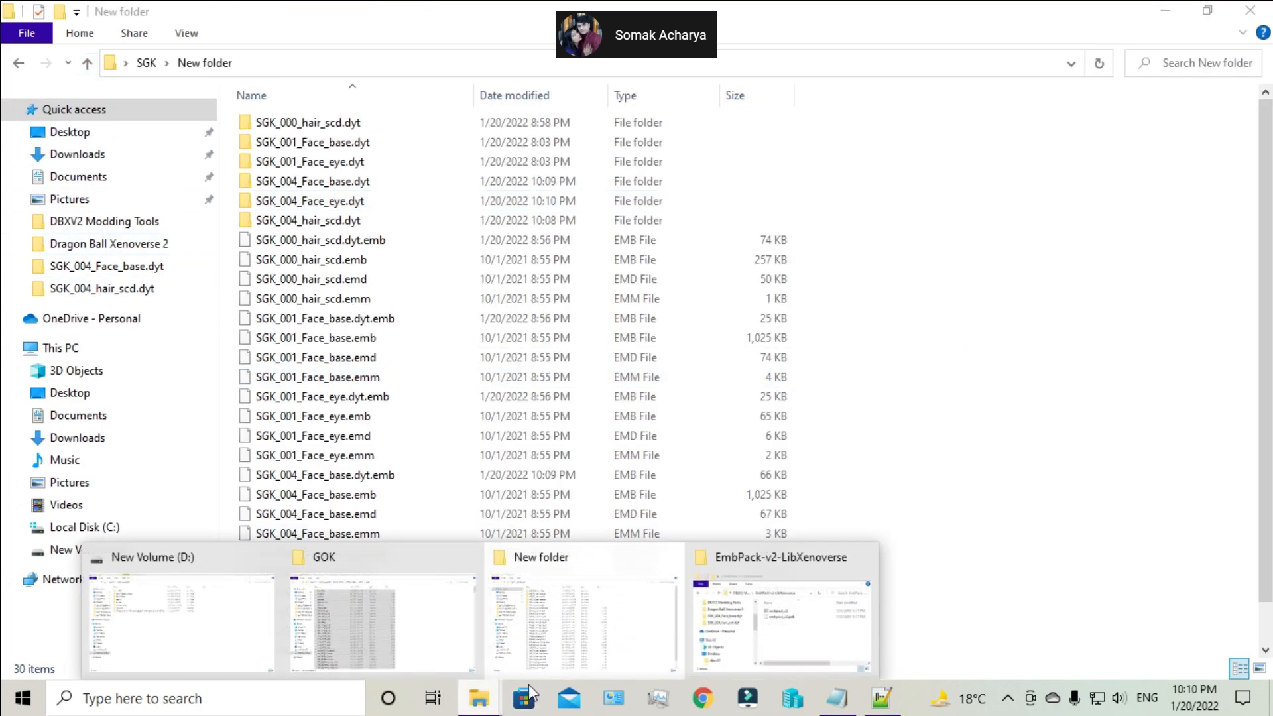
pyautogui.click(719, 564)
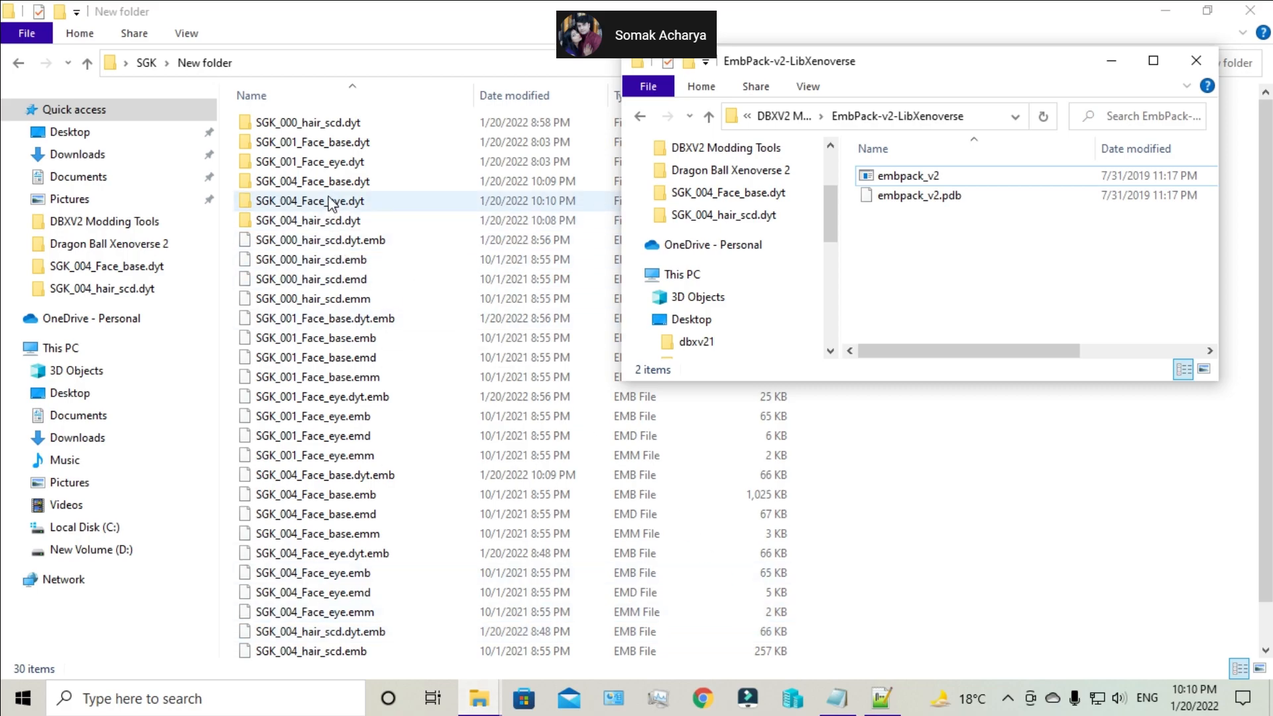
pyautogui.moveTo(333, 211); pyautogui.dragTo(925, 178)
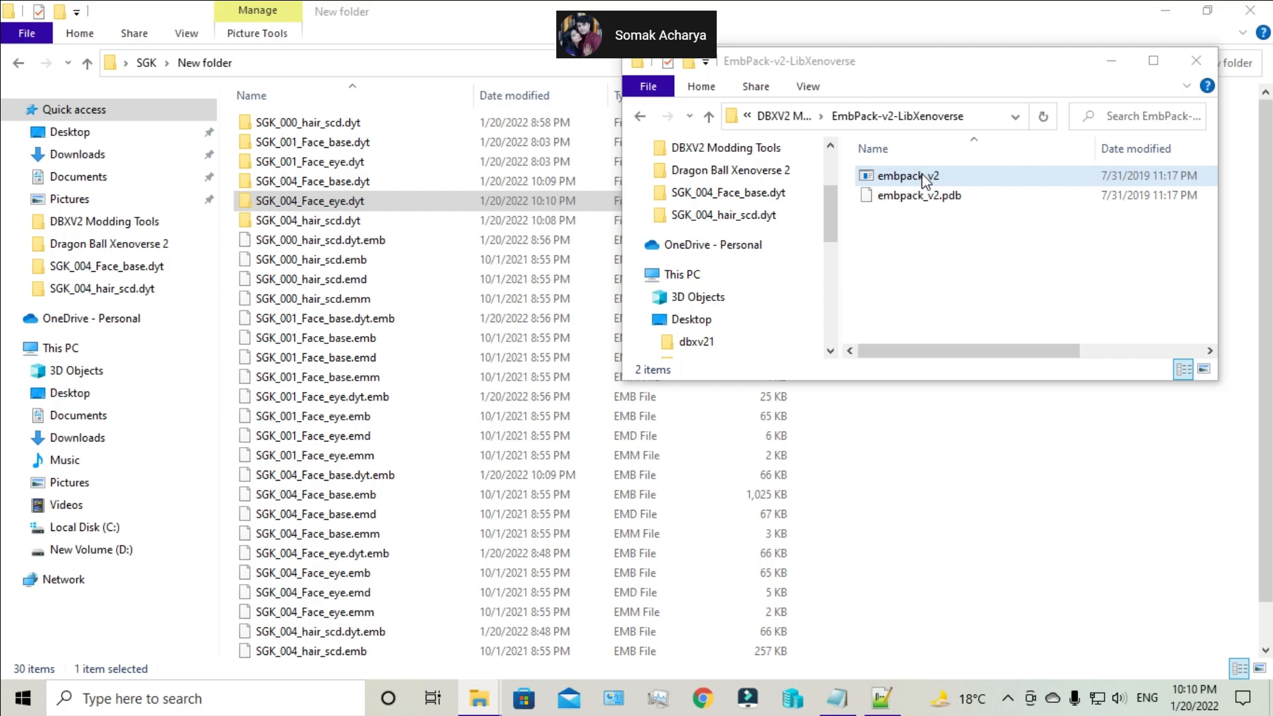
pyautogui.click(1004, 485)
pyautogui.scroll(-1, 563, 440)
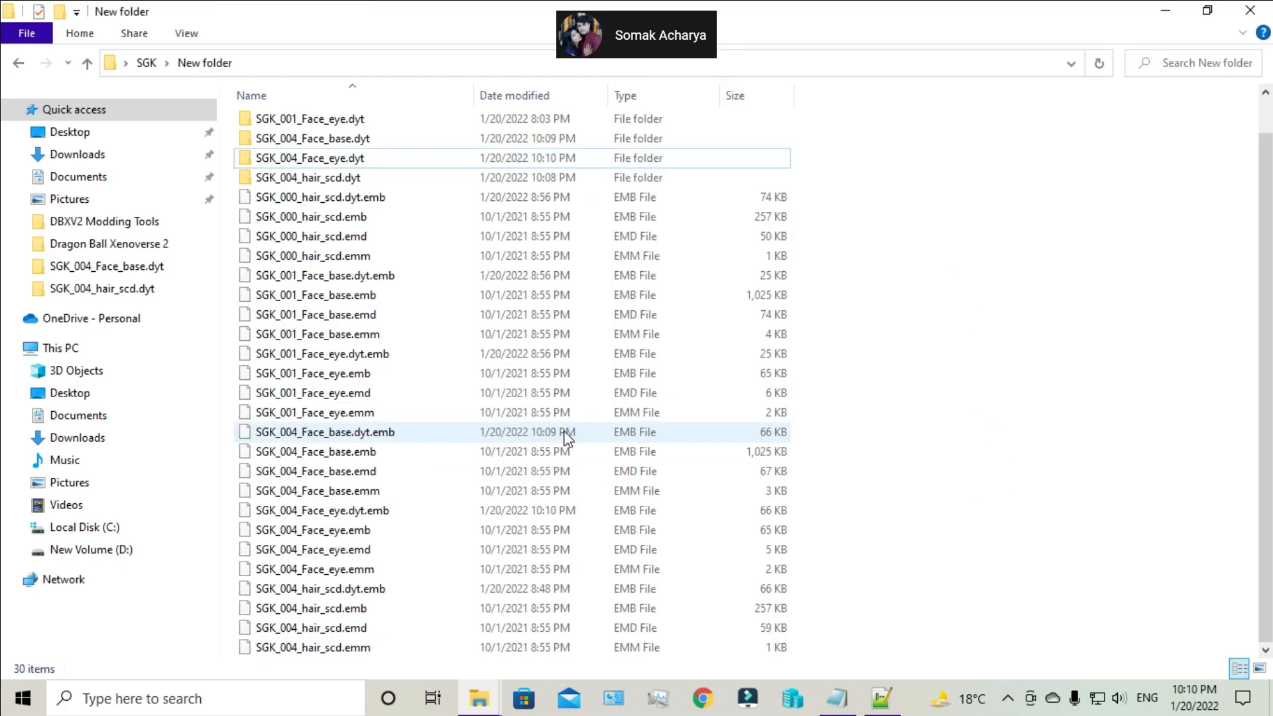
# - Launch xenoviewer from the extracted Libxenoverse_Xenoviewer_v2_0_5 folder in DBXV2 Modding Tools
pyautogui.click(494, 705)
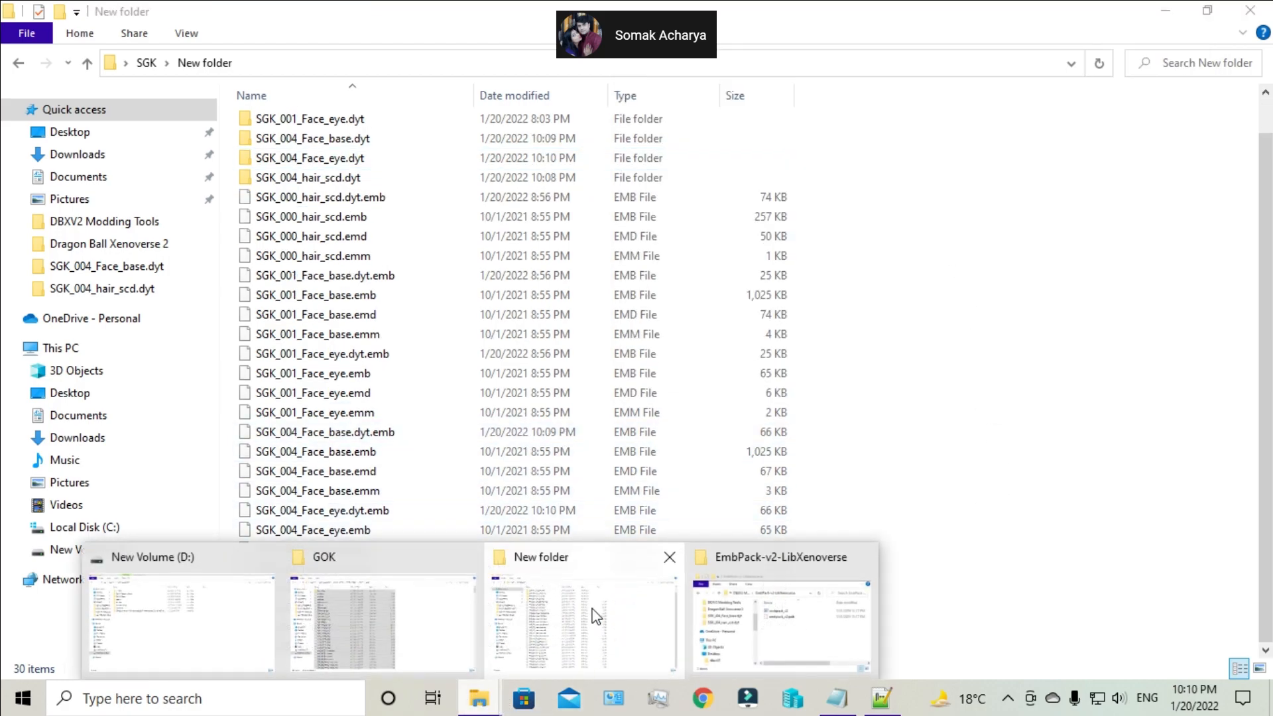
pyautogui.click(741, 629)
pyautogui.click(711, 118)
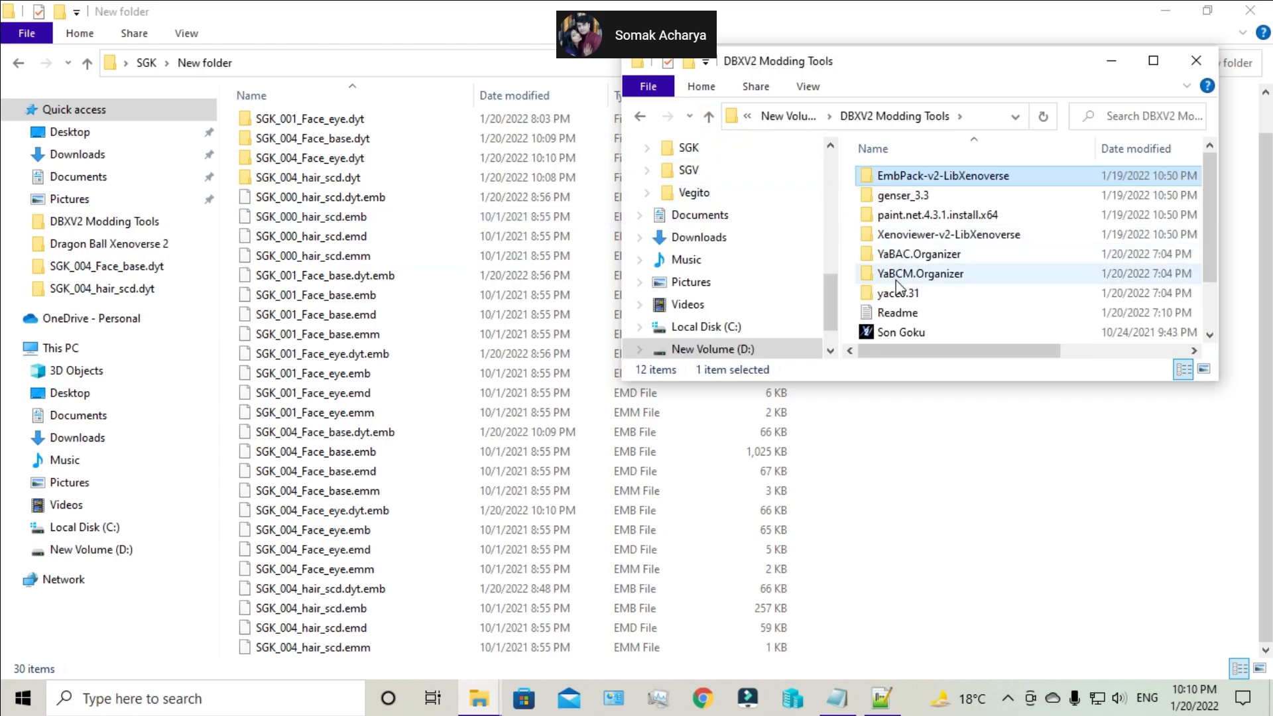
pyautogui.doubleClick(917, 234)
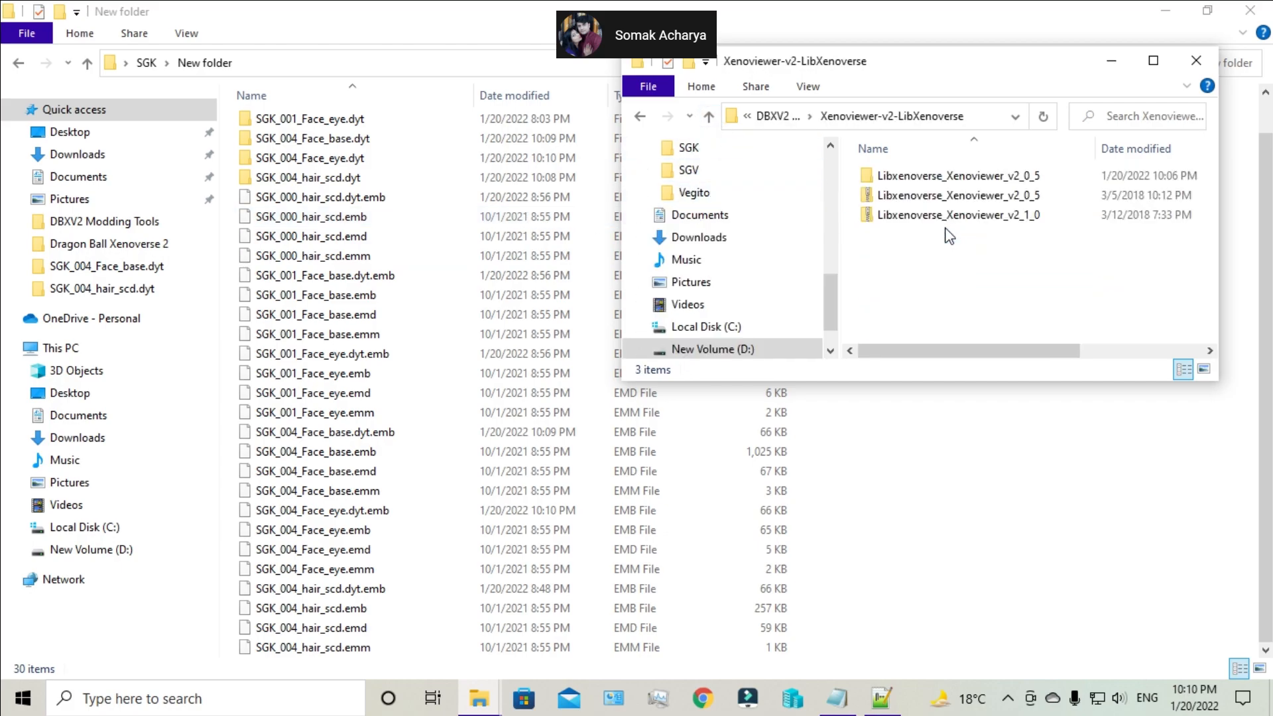
pyautogui.doubleClick(933, 178)
pyautogui.scroll(-5, 908, 265)
pyautogui.doubleClick(903, 313)
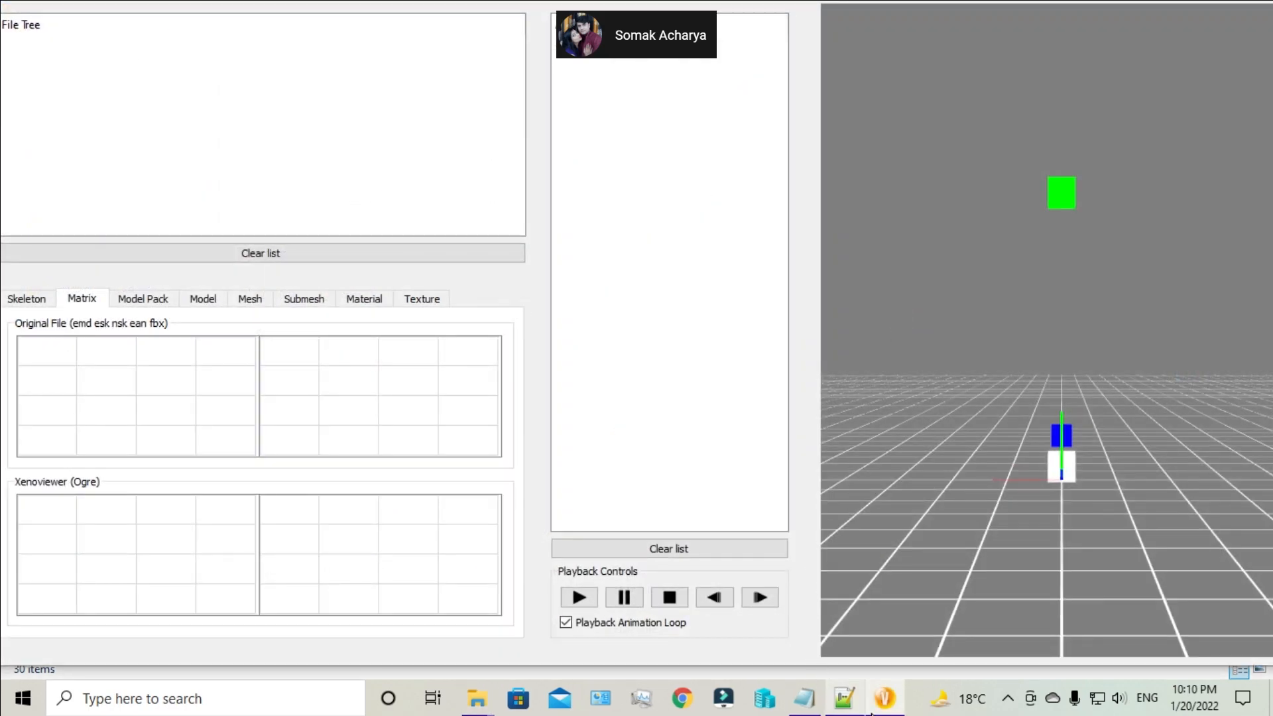
# - Load SGK_004_Face_base.emd, SGK_004_Face_eye.emd and SGK_004_hair_scd.emd from the SGK New folder into xenoviewer
pyautogui.click(885, 699)
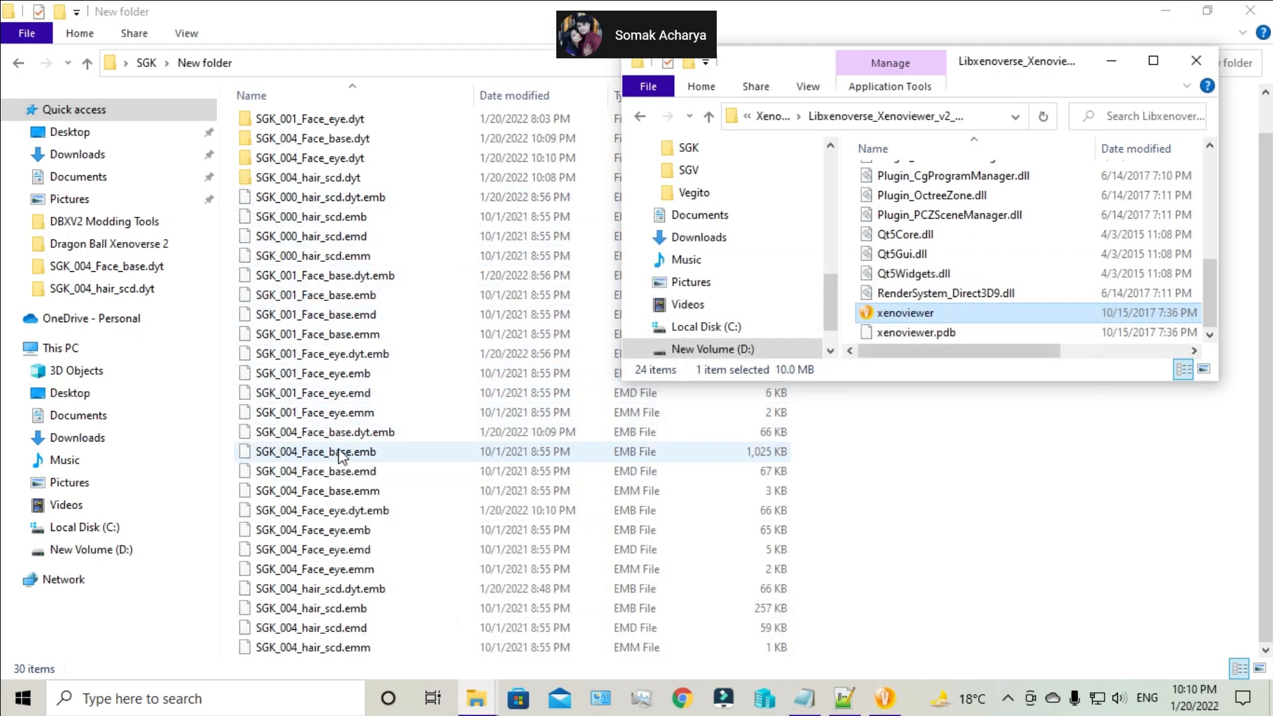
pyautogui.click(356, 434)
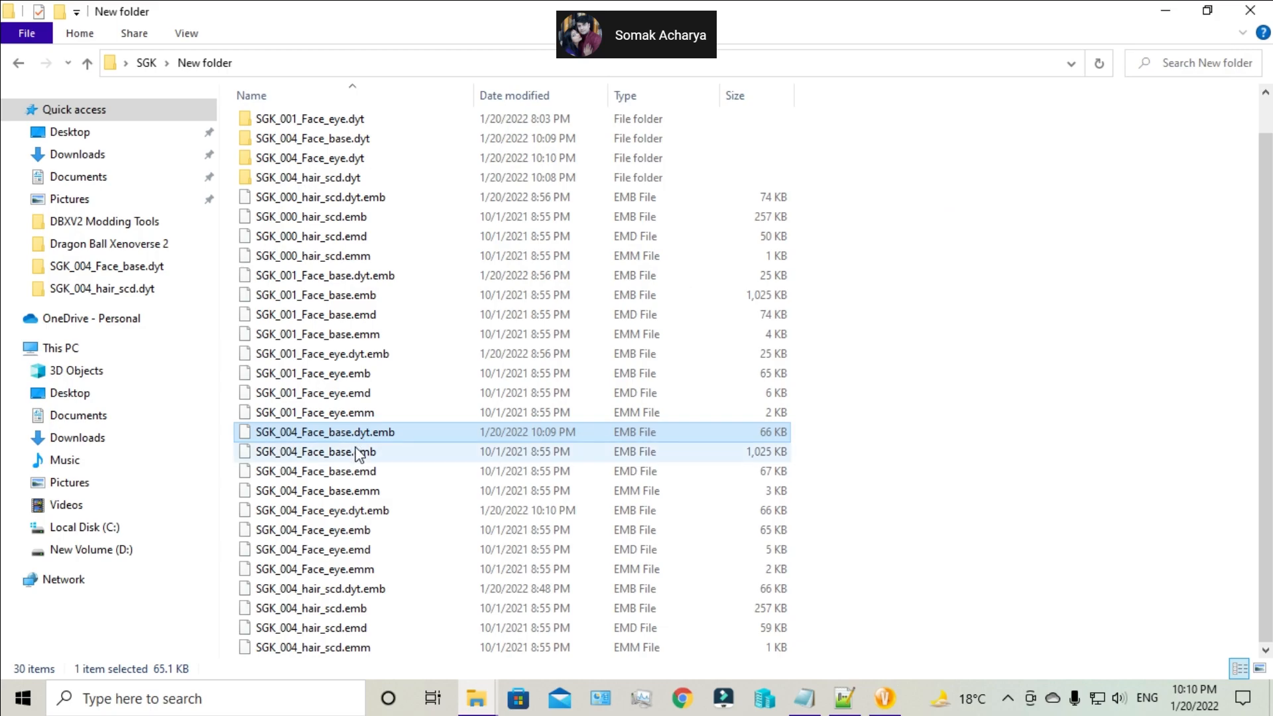
pyautogui.click(359, 471)
pyautogui.keyDown('ctrl'); pyautogui.click(356, 550); pyautogui.keyUp('ctrl')
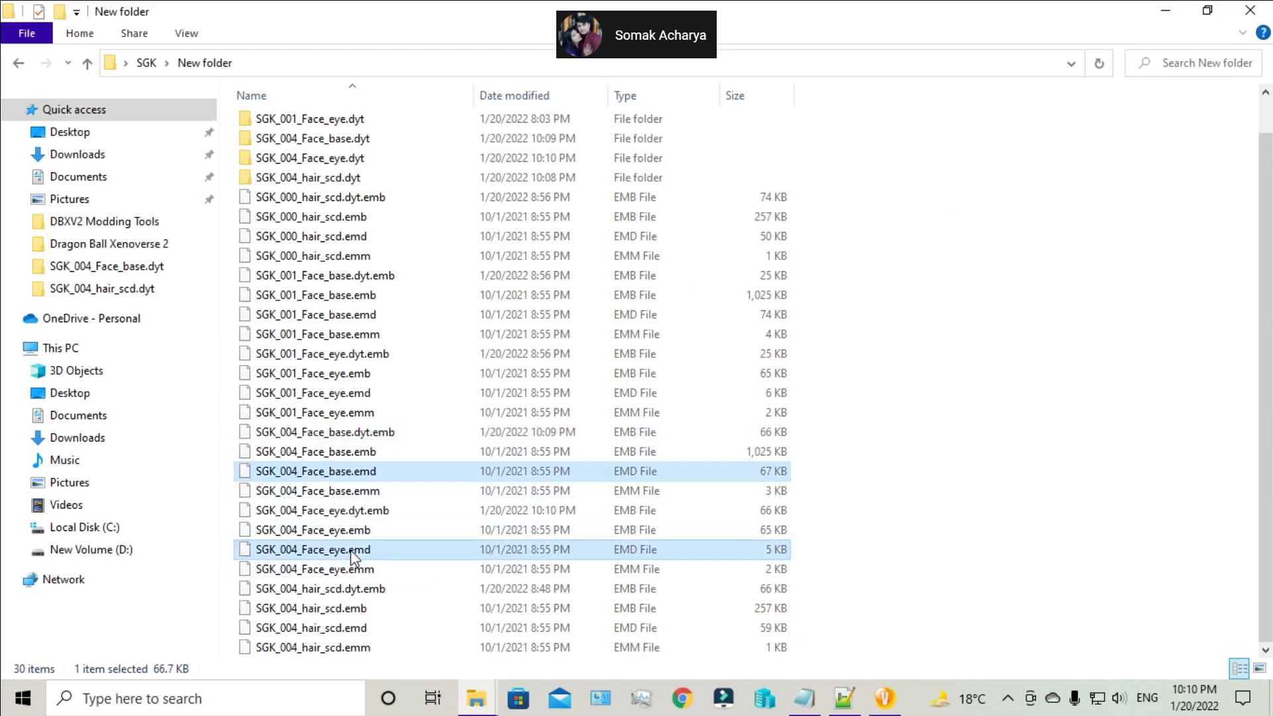
pyautogui.keyDown('ctrl'); pyautogui.click(352, 628); pyautogui.keyUp('ctrl')
pyautogui.moveTo(351, 627); pyautogui.dragTo(729, 403)
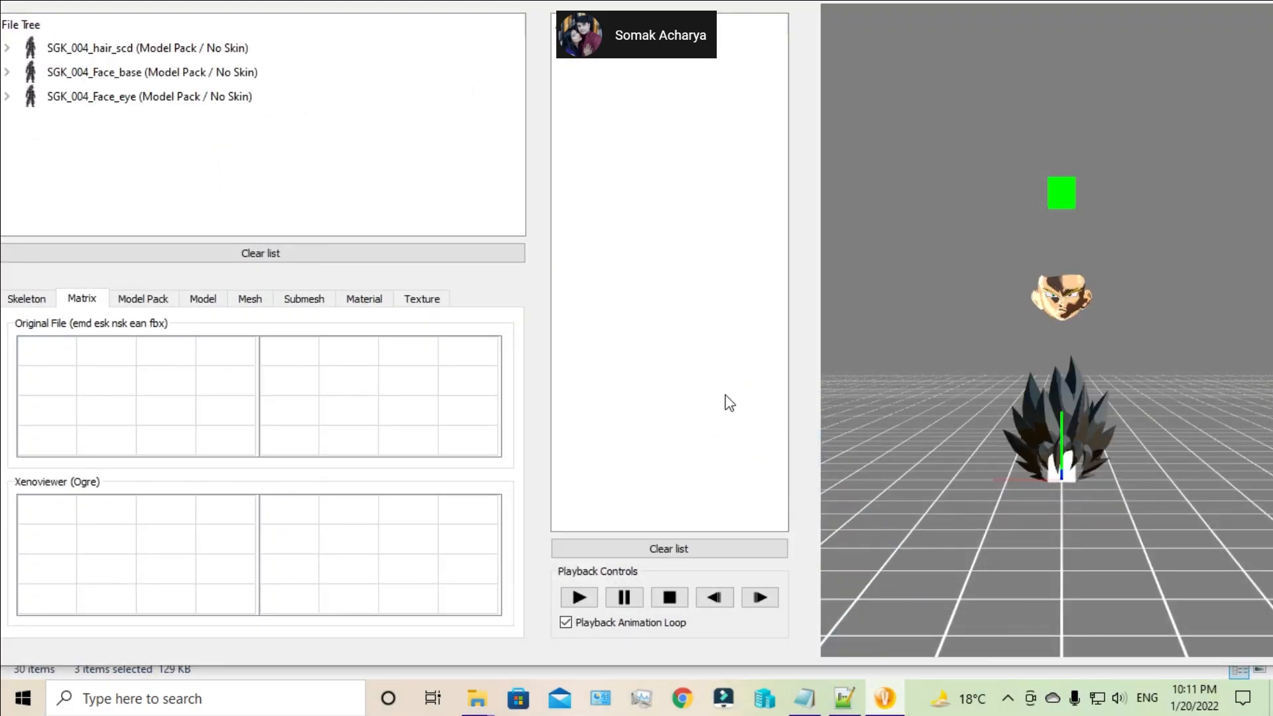
# - Examine the face, eye and hair colours on the loaded models up close, and close xenoviewer
pyautogui.scroll(6, 1003, 431)
pyautogui.scroll(-2, 1003, 431)
pyautogui.moveTo(959, 481)
pyautogui.mouseDown()
pyautogui.moveTo(985, 476)
pyautogui.moveTo(955, 481)
pyautogui.mouseUp()
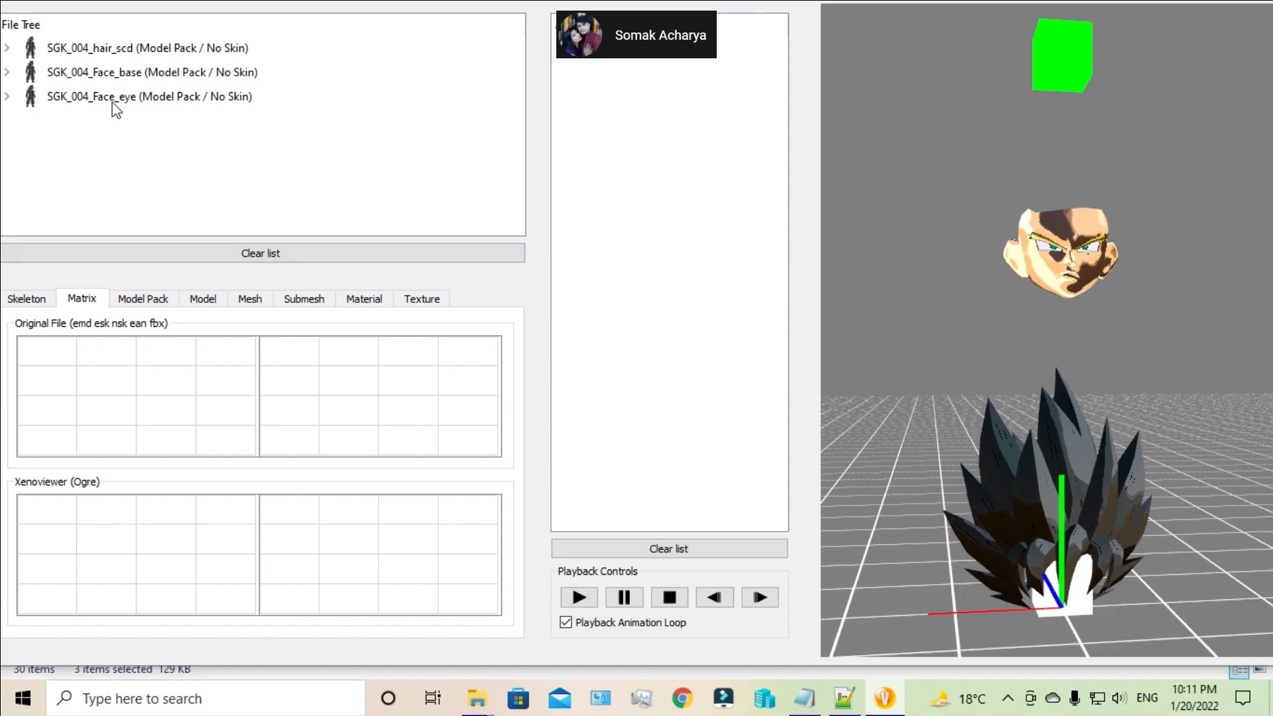
pyautogui.rightClick(885, 698)
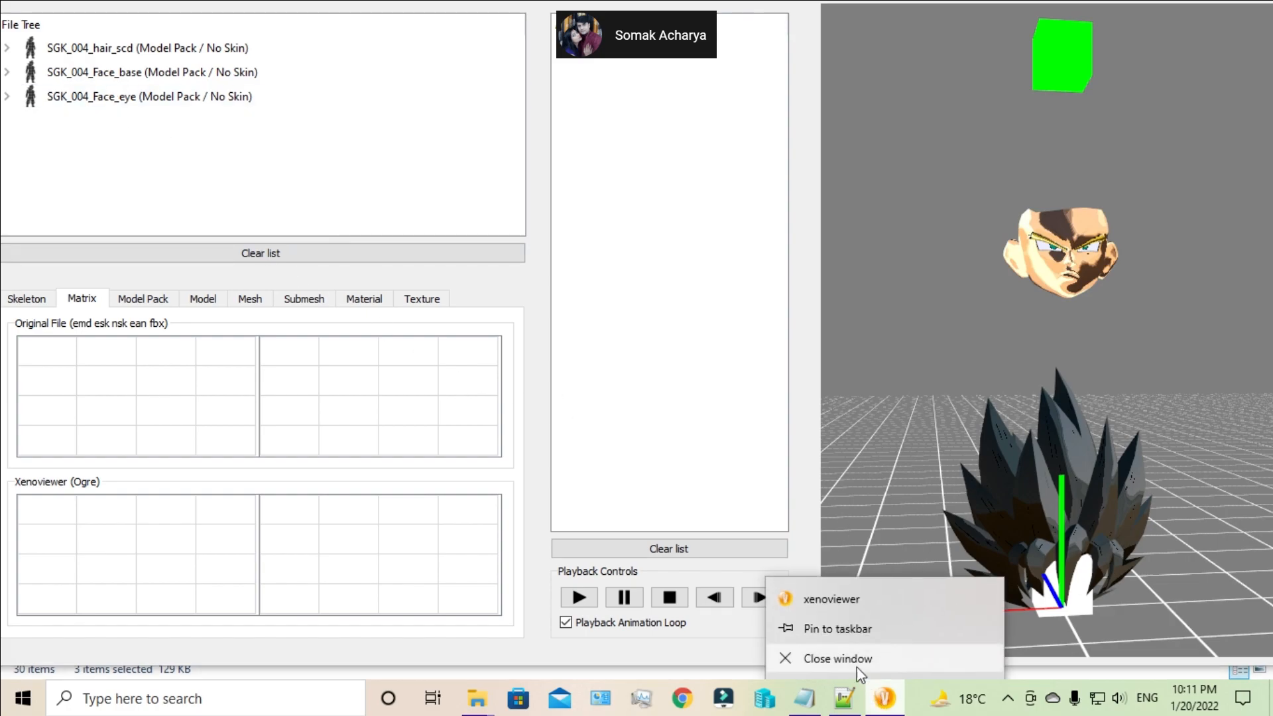
pyautogui.click(859, 658)
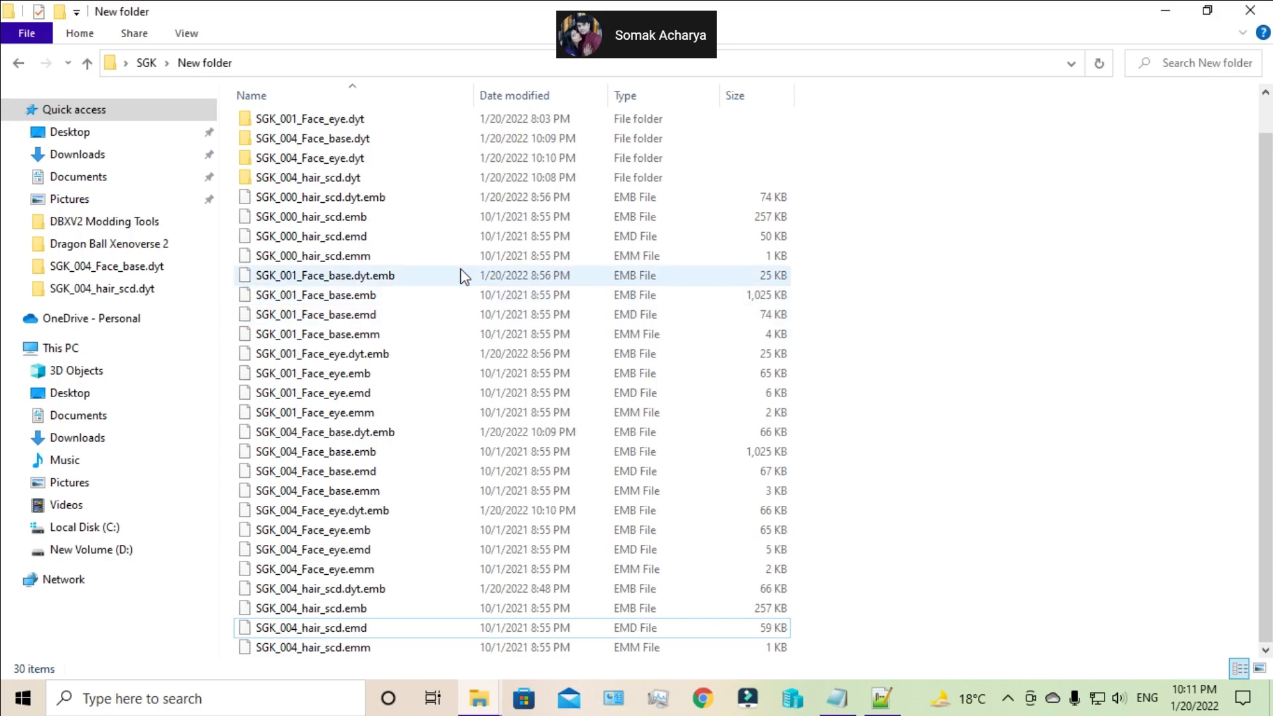
# - Check the textures in the SGK_004_hair_scd.dyt folder and repack that folder into its emb file with embpack_v2
pyautogui.doubleClick(344, 184)
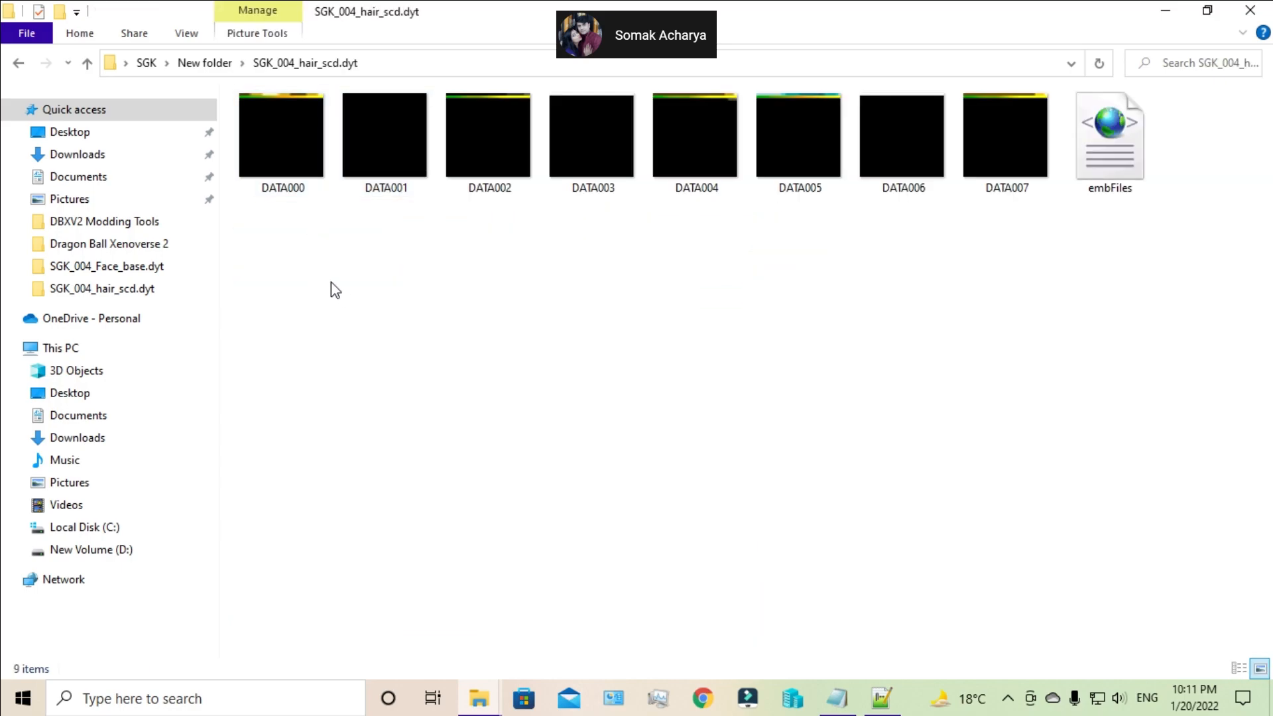
pyautogui.click(88, 63)
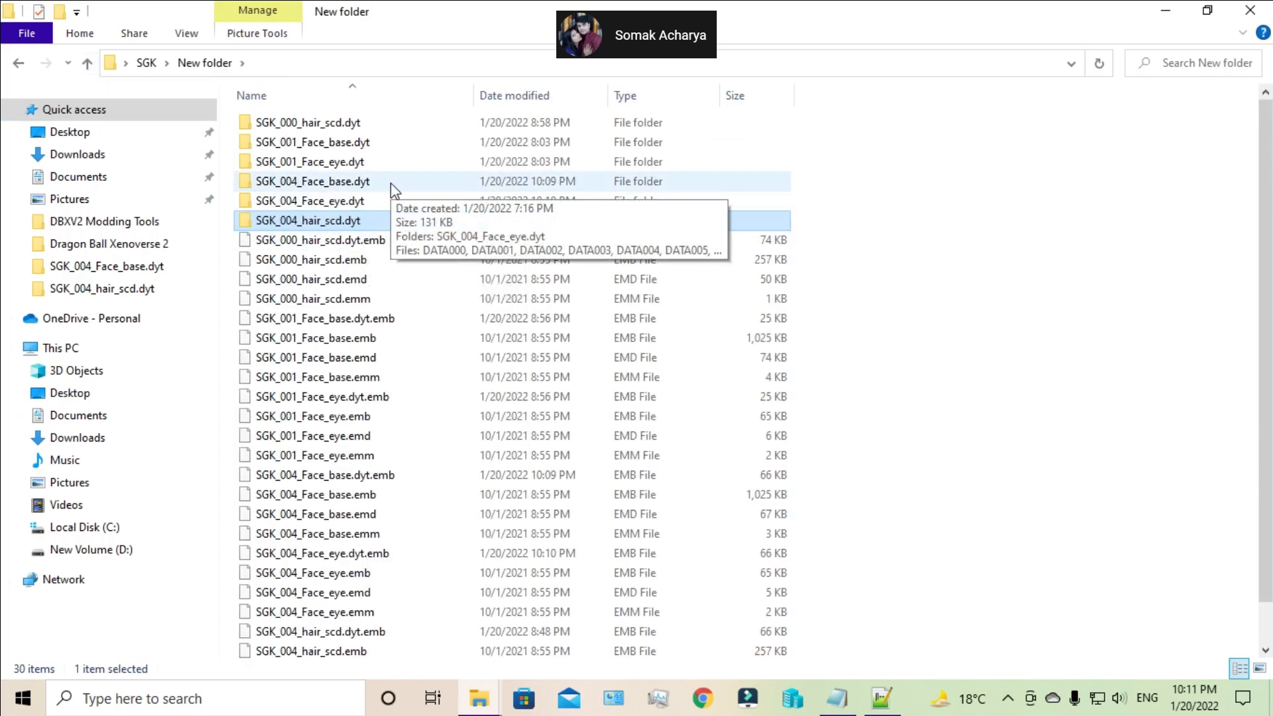
pyautogui.click(481, 702)
pyautogui.click(763, 560)
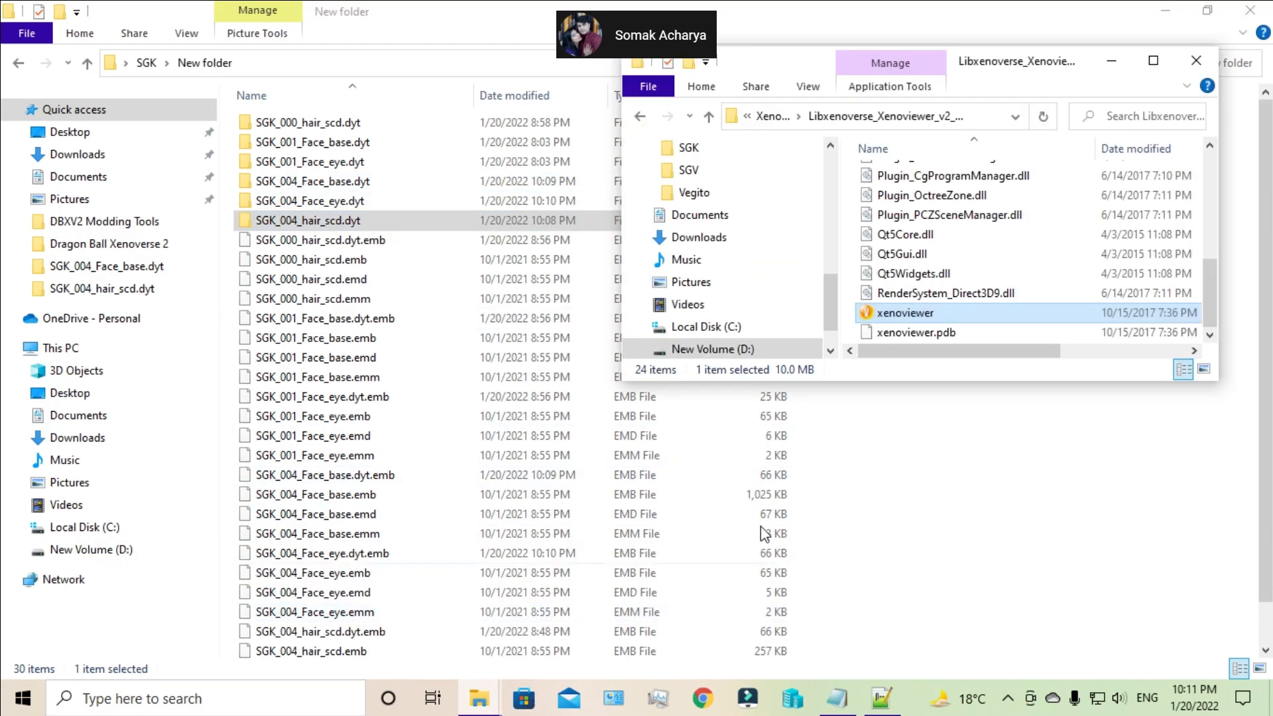
pyautogui.click(710, 117)
pyautogui.click(710, 117)
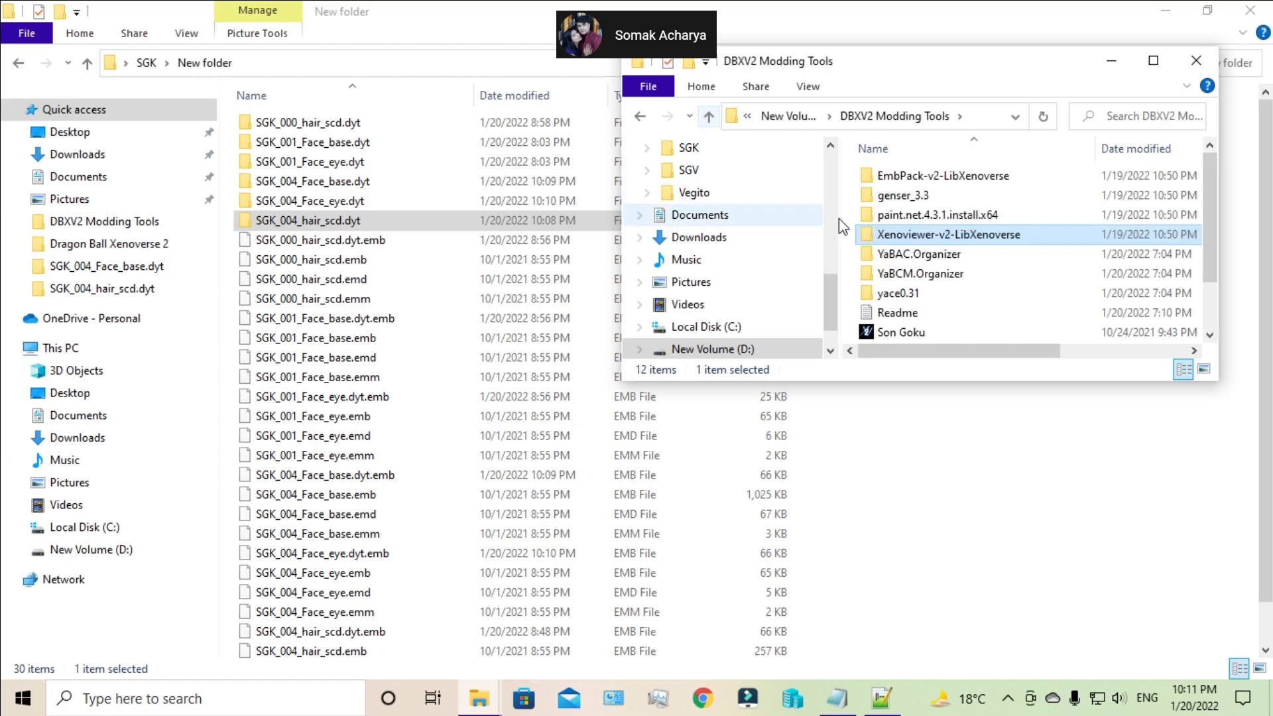
pyautogui.doubleClick(930, 176)
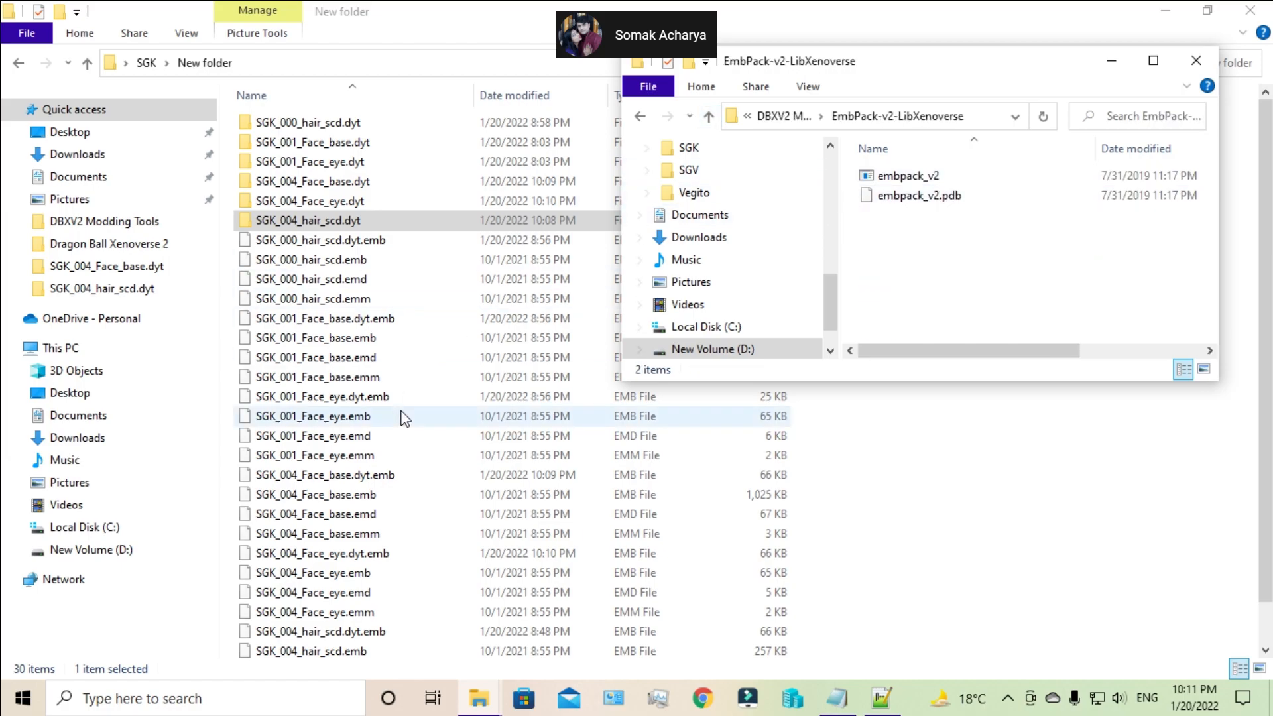
pyautogui.moveTo(319, 228); pyautogui.dragTo(933, 168)
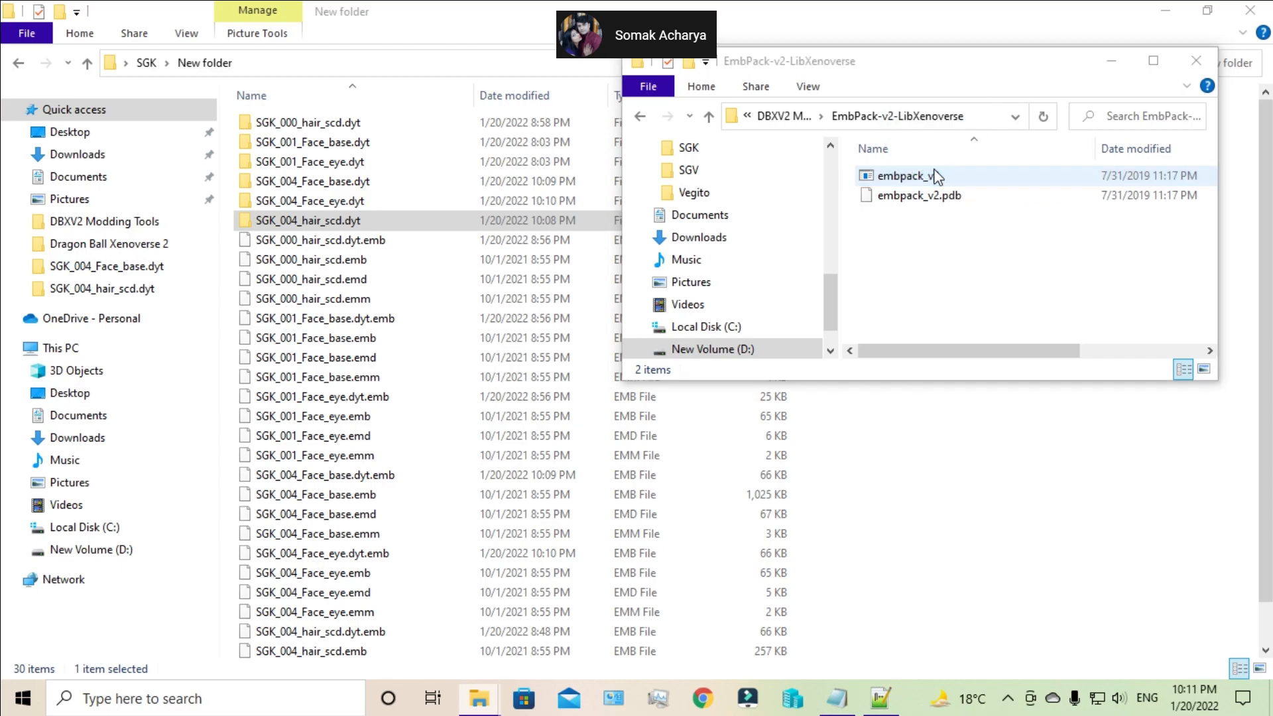
pyautogui.click(979, 472)
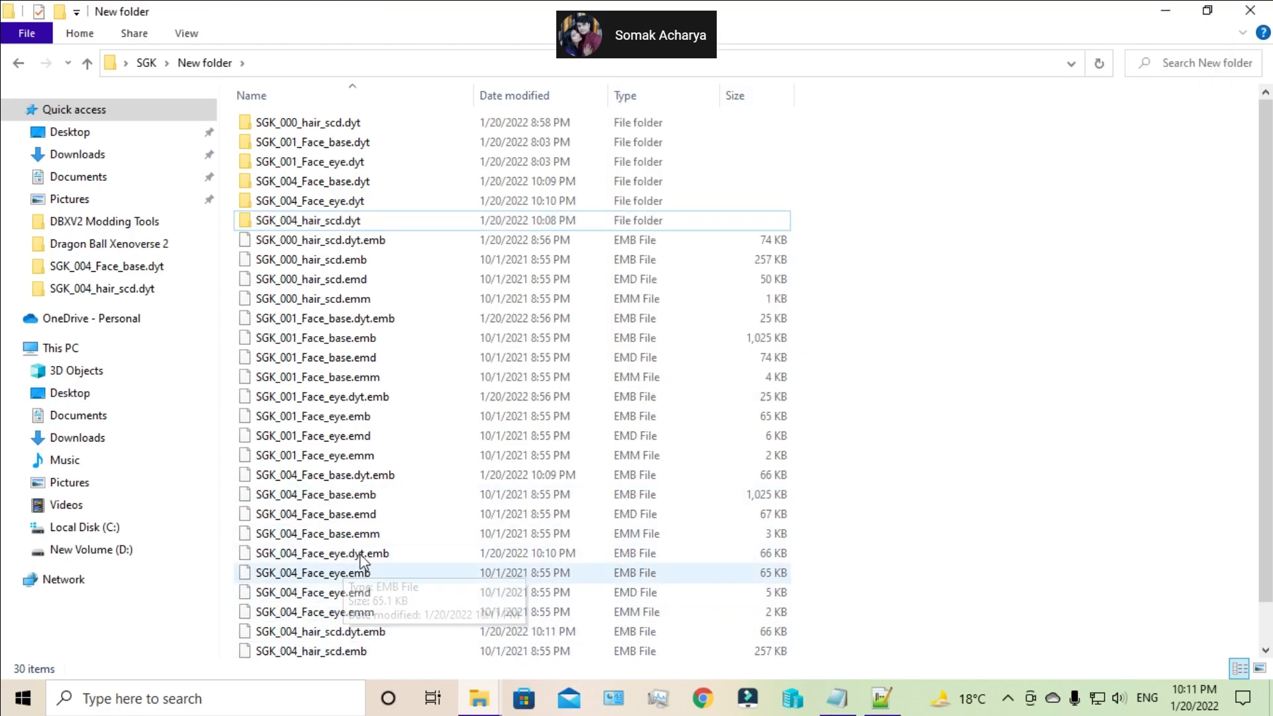
pyautogui.scroll(-1, 344, 597)
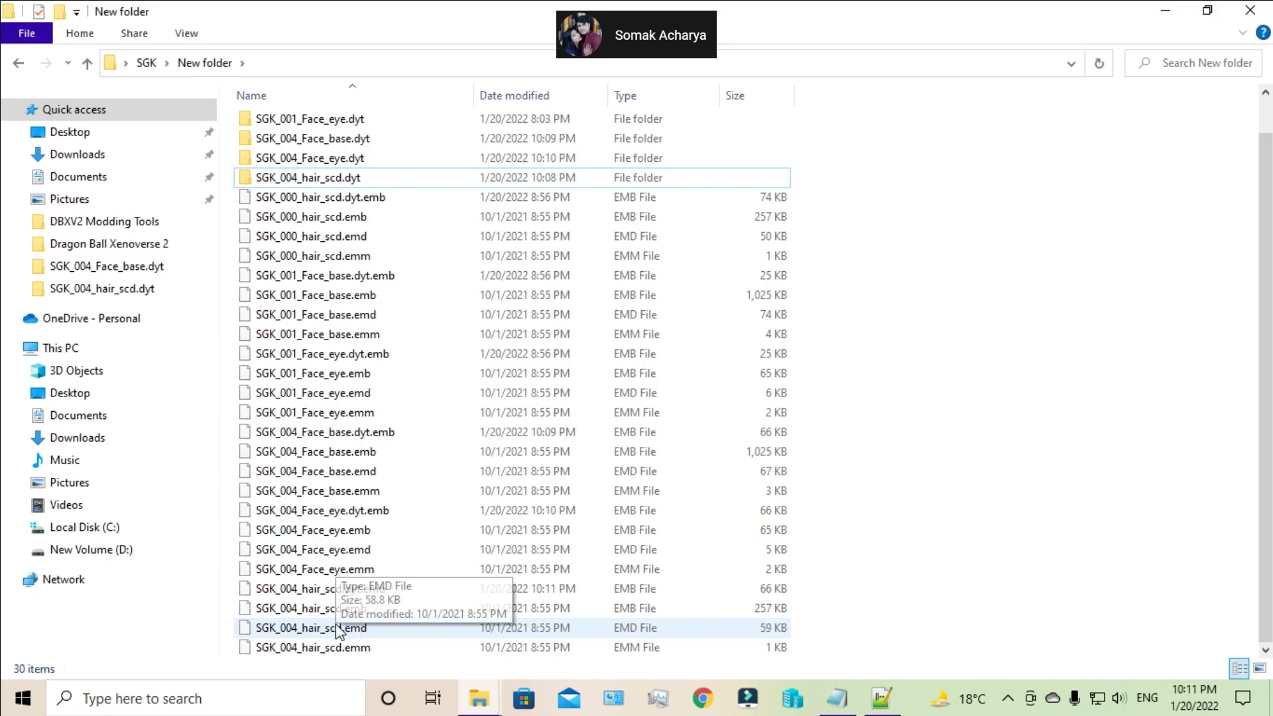
# - Relaunch xenoviewer from the Libxenoverse_Xenoviewer_v2_0_5 folder and load SGK_004_hair_scd.emd into it
pyautogui.click(477, 706)
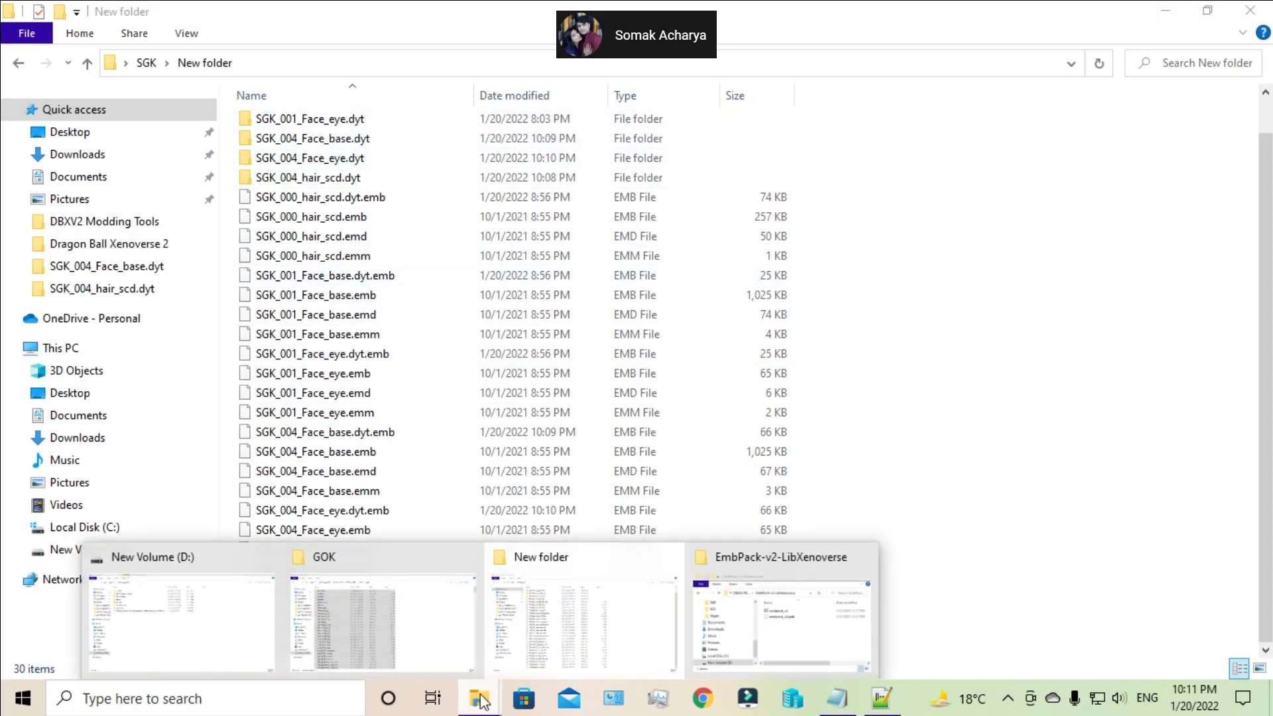
pyautogui.moveTo(314, 591)
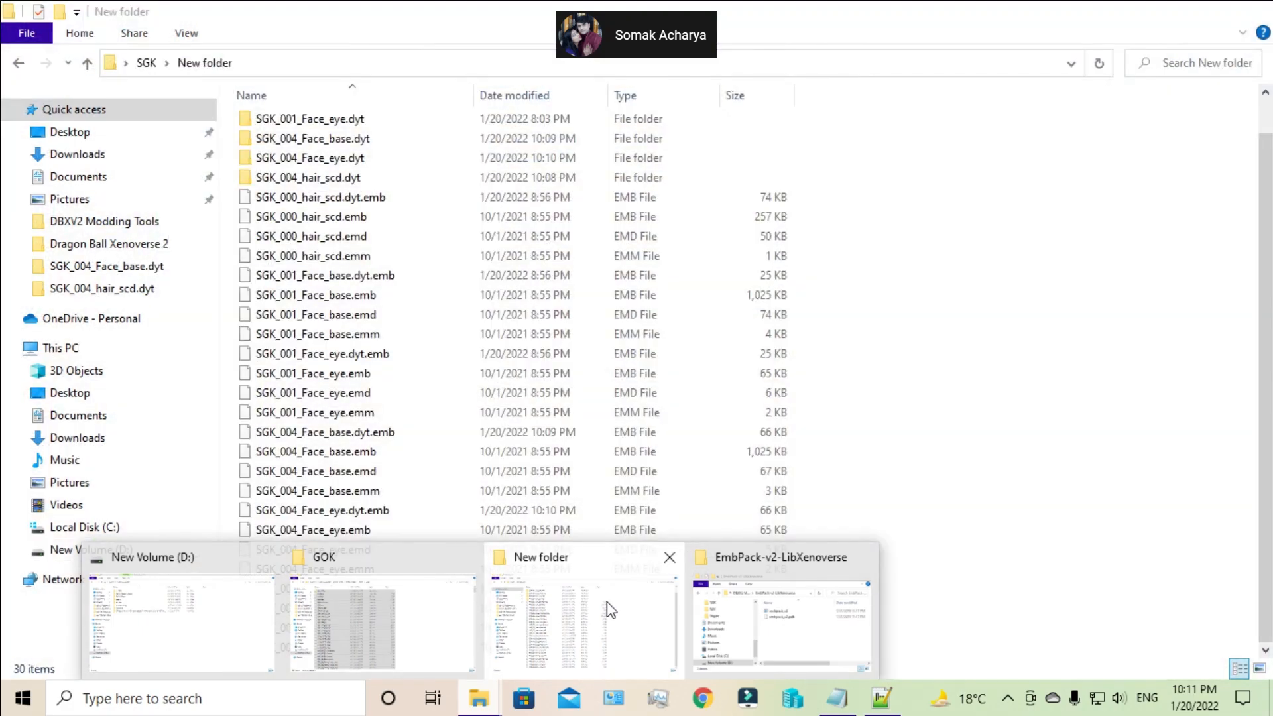
pyautogui.click(783, 623)
pyautogui.click(708, 116)
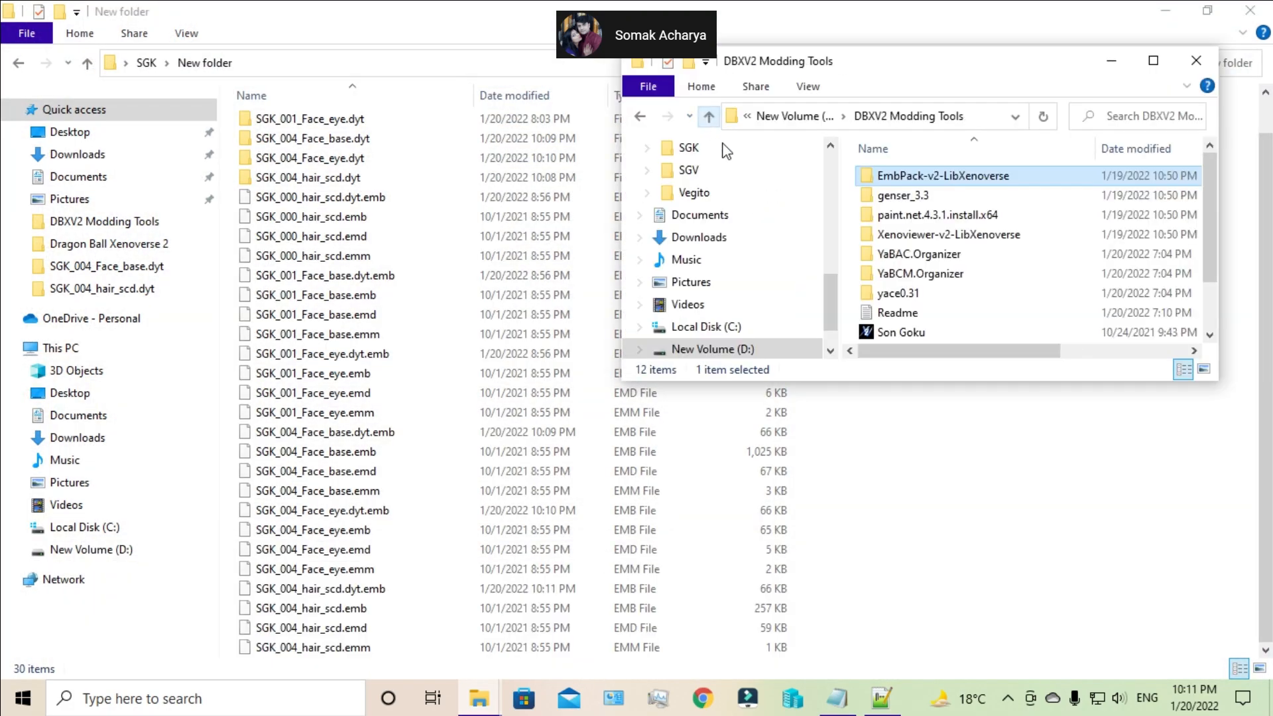
pyautogui.doubleClick(932, 235)
pyautogui.click(908, 183)
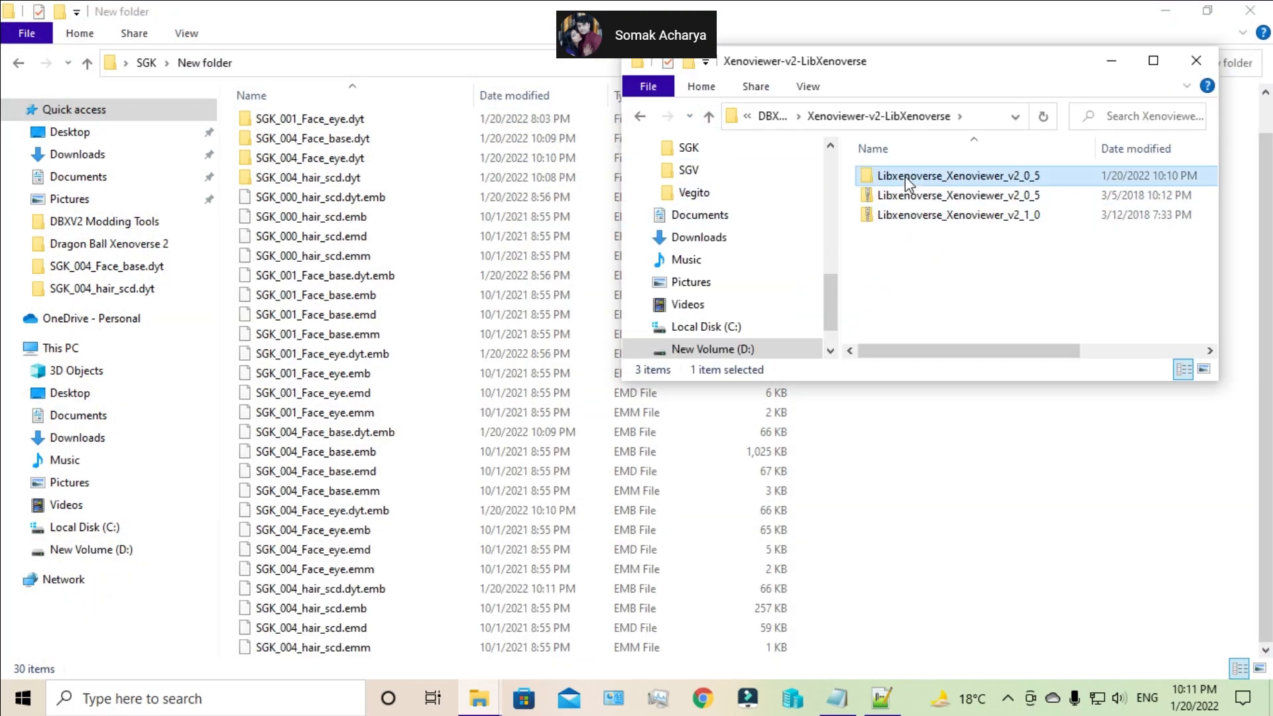
pyautogui.doubleClick(909, 182)
pyautogui.scroll(-5, 898, 292)
pyautogui.click(901, 316)
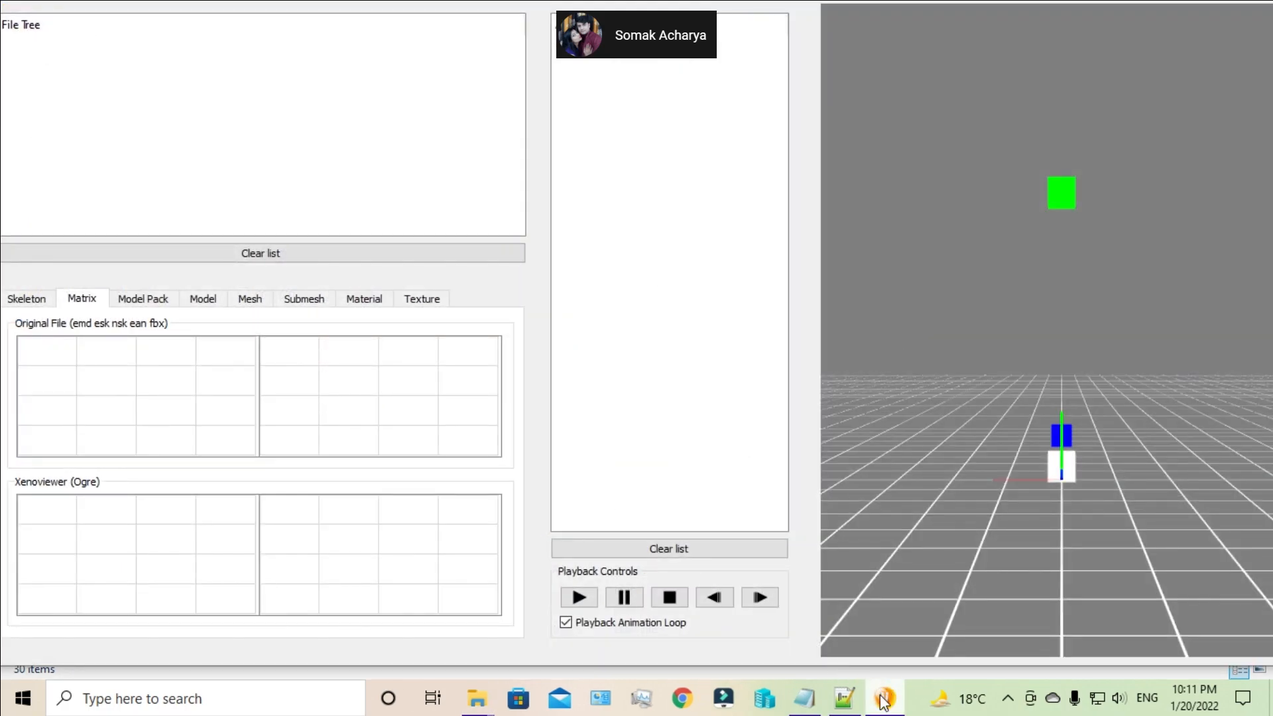
pyautogui.click(884, 699)
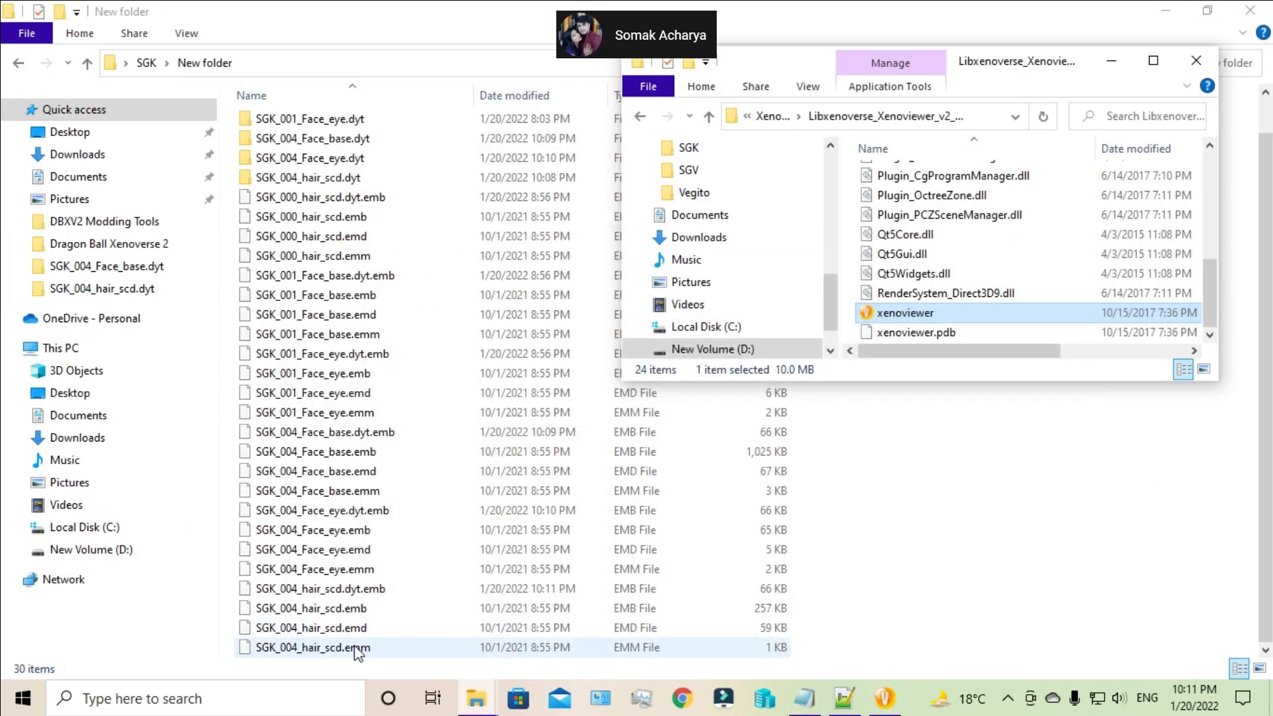
pyautogui.moveTo(338, 630); pyautogui.dragTo(717, 382)
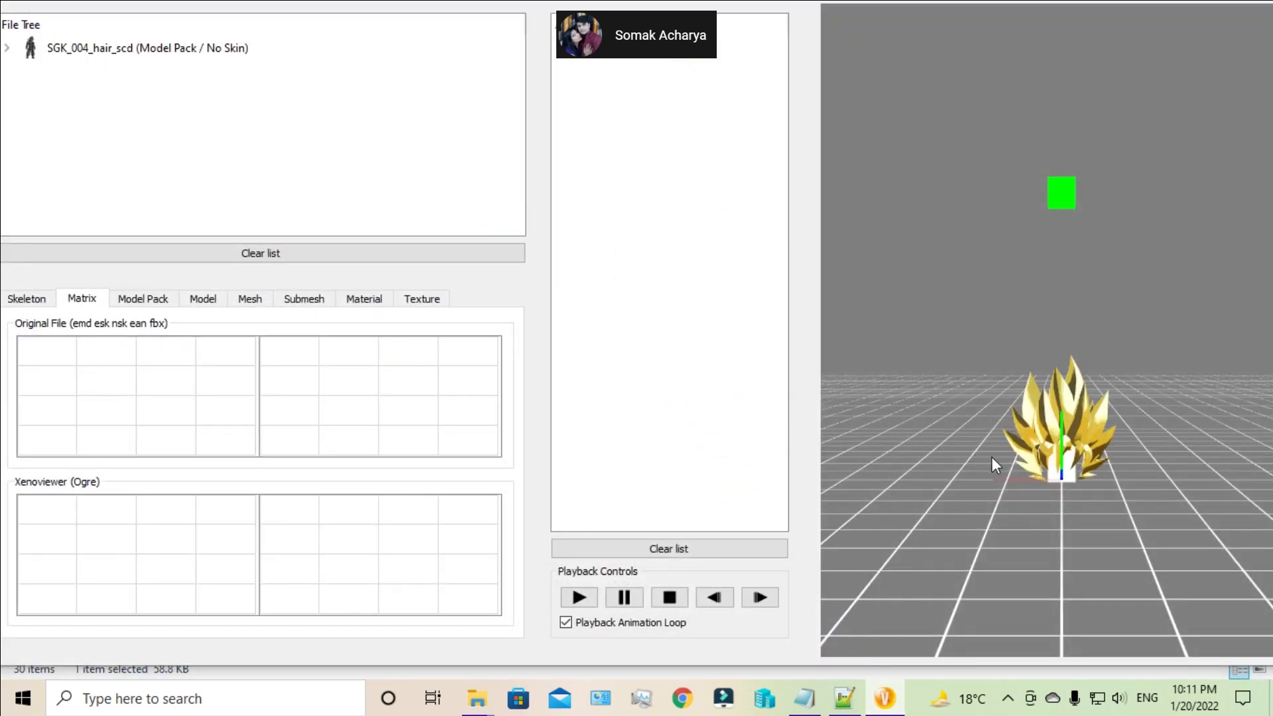
# - Load SGK_004_Face_base.emd and SGK_004_Face_eye.emd into xenoviewer alongside the SGK_004_hair_scd model
pyautogui.scroll(3, 1016, 460)
pyautogui.moveTo(979, 549); pyautogui.dragTo(1101, 410)
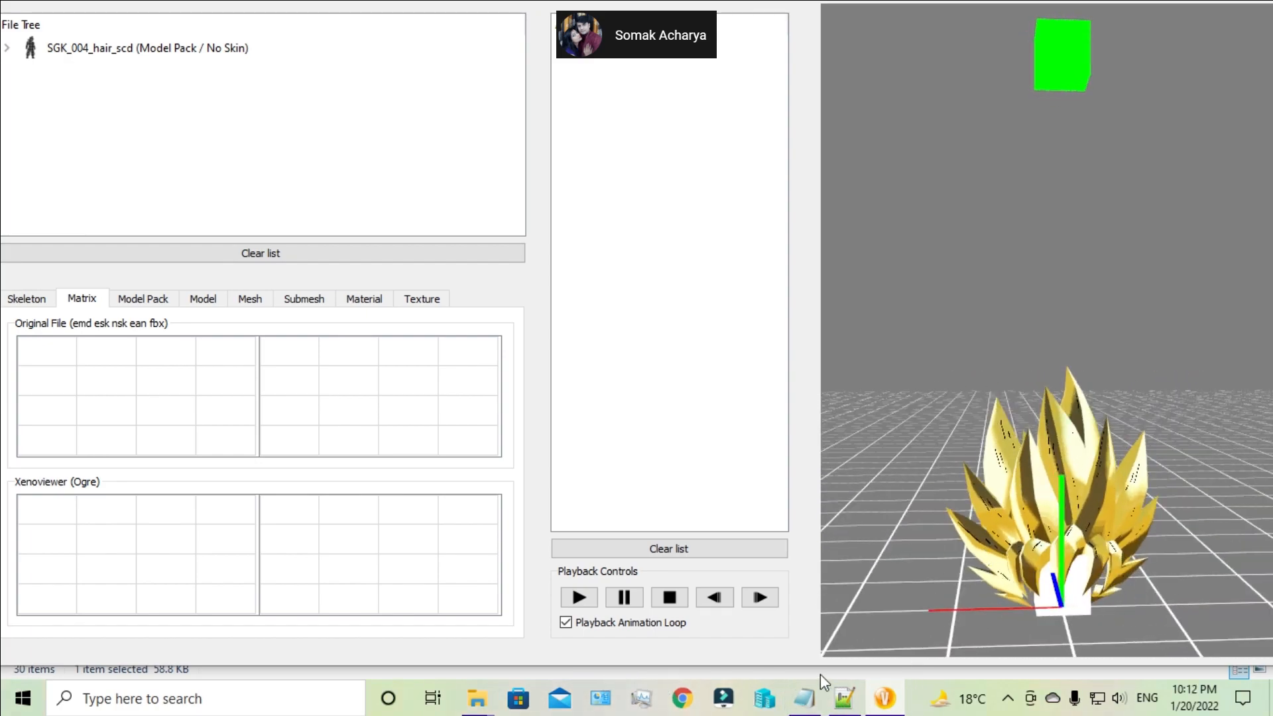
pyautogui.moveTo(475, 708)
pyautogui.click(570, 623)
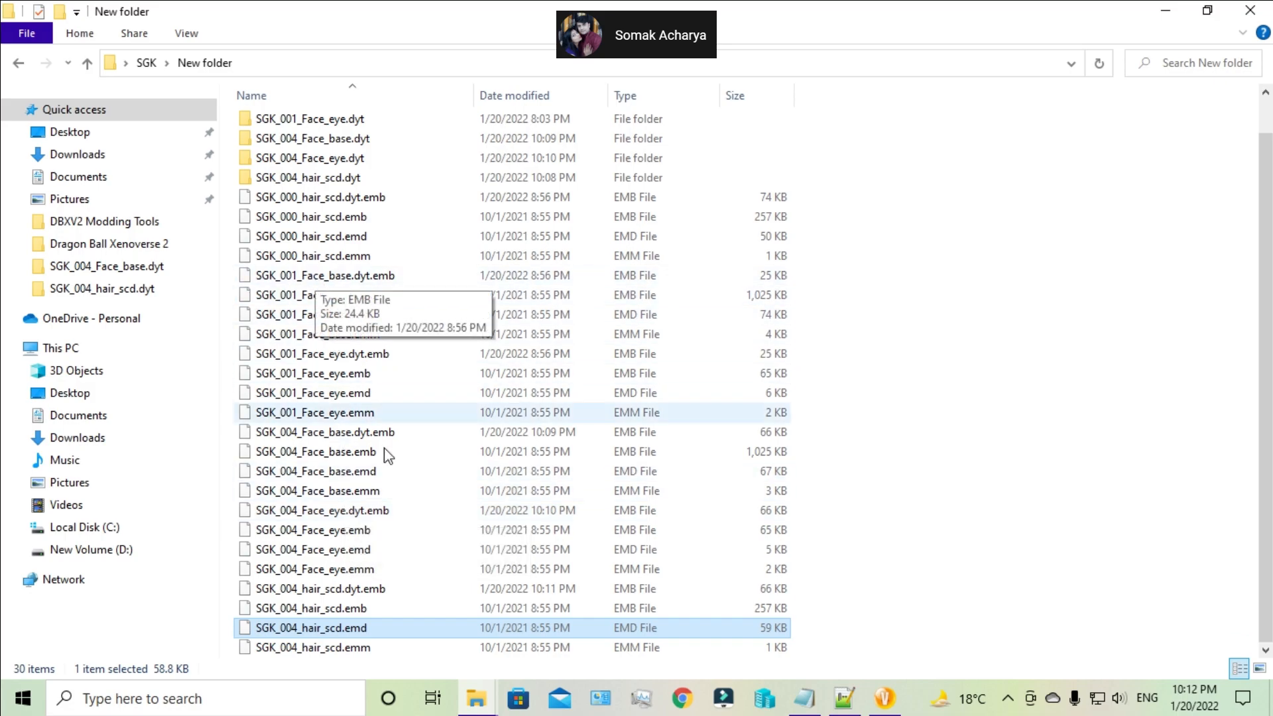
pyautogui.click(354, 550)
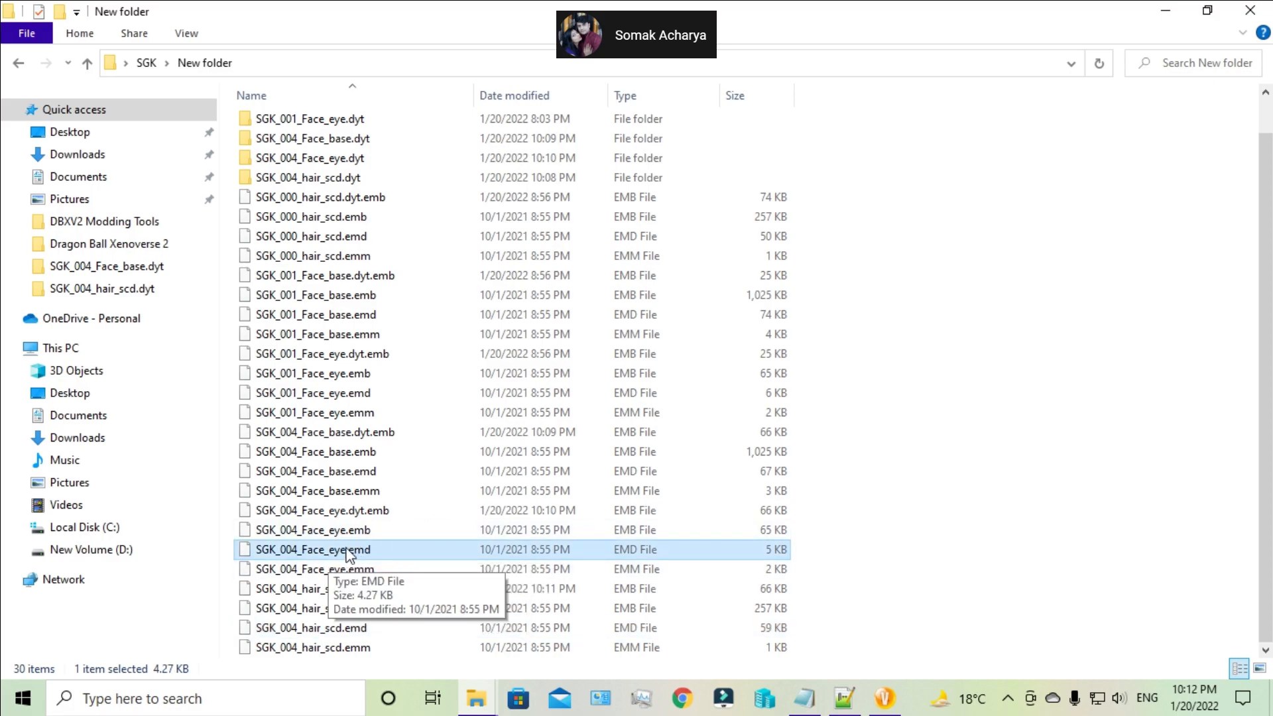
pyautogui.keyDown('ctrl'); pyautogui.click(340, 474); pyautogui.keyUp('ctrl')
pyautogui.moveTo(340, 474); pyautogui.dragTo(722, 339)
# - Examine the colours on the loaded hair, face and eye models up close, and close xenoviewer
pyautogui.scroll(5, 986, 341)
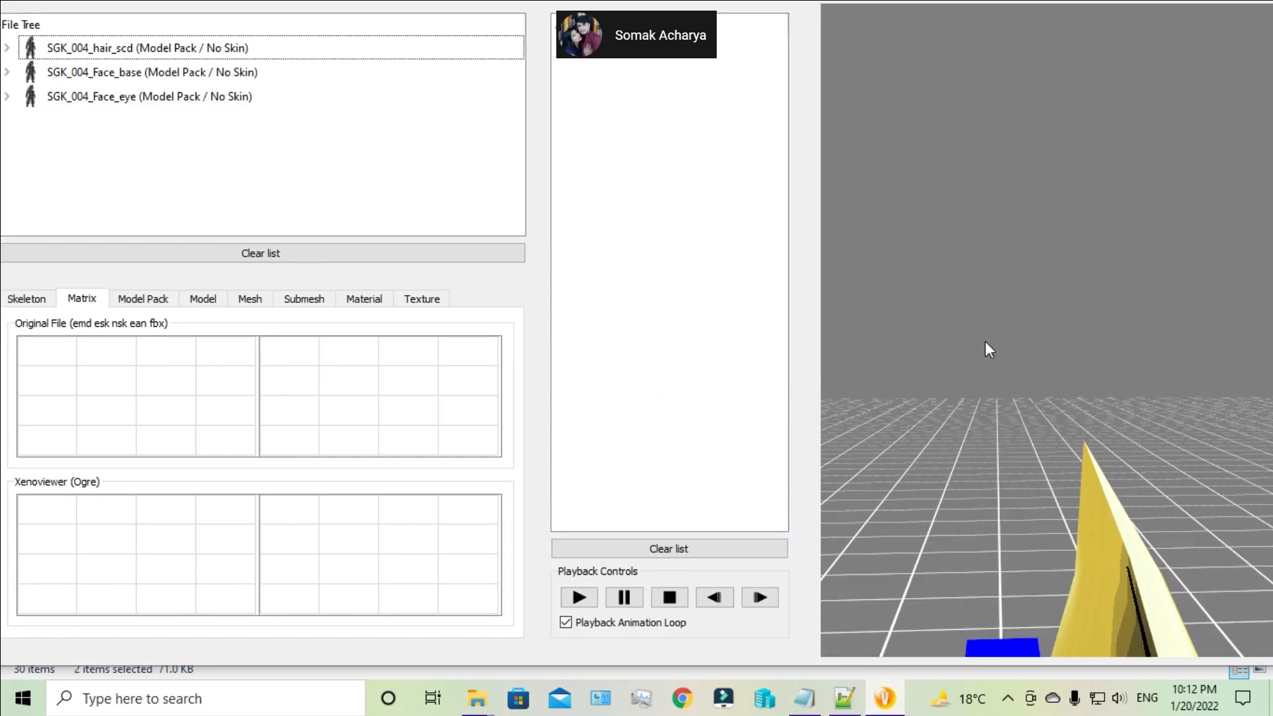
pyautogui.scroll(-4, 985, 341)
pyautogui.moveTo(1007, 364); pyautogui.dragTo(1071, 384)
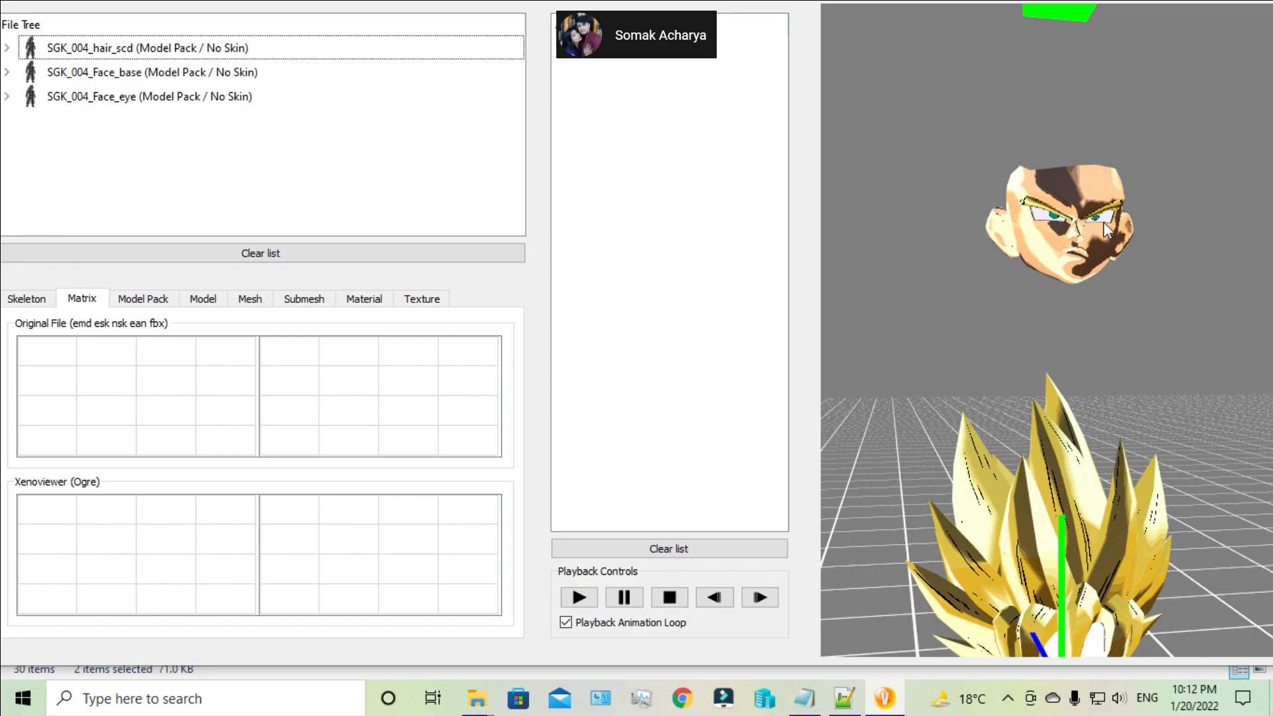
pyautogui.rightClick(888, 696)
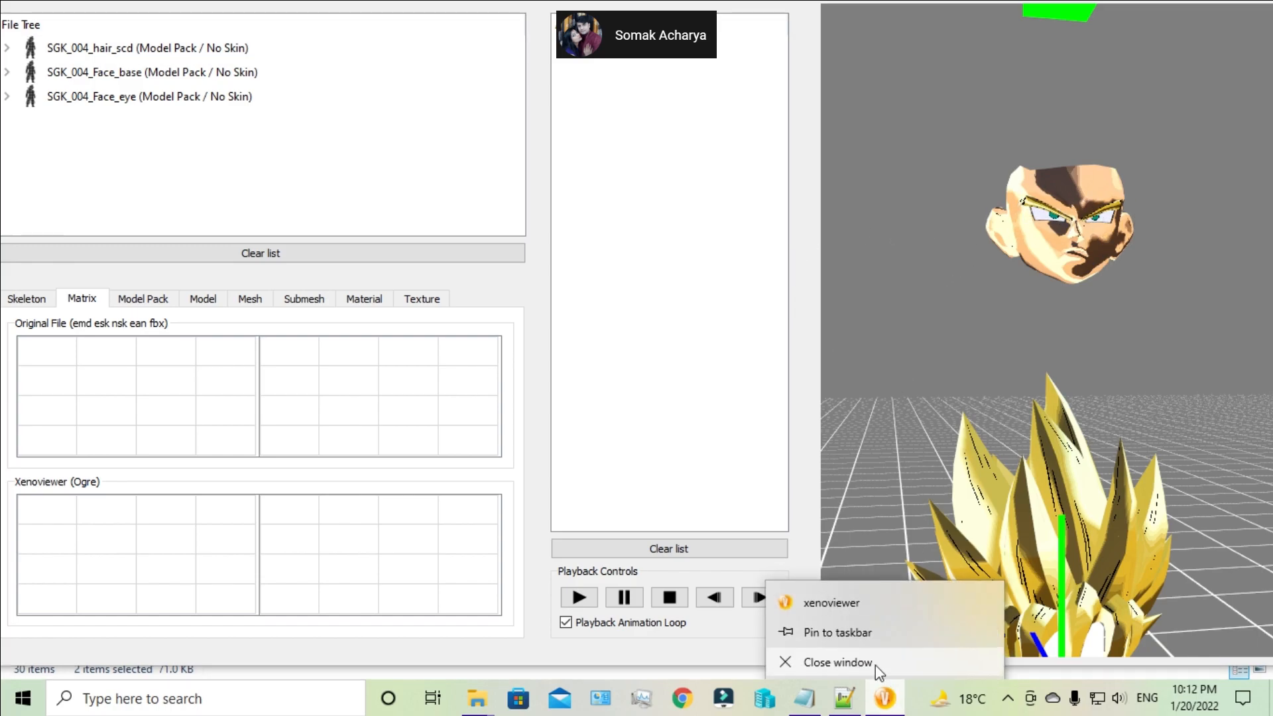
pyautogui.click(843, 658)
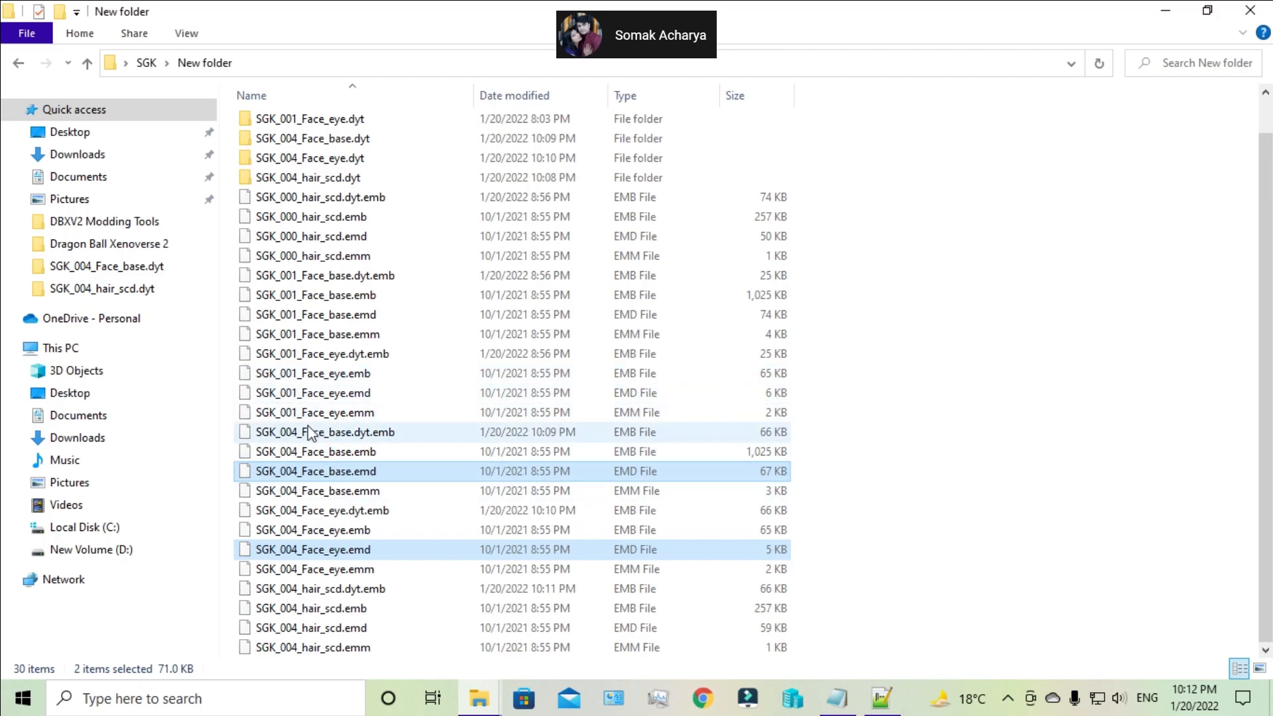
# - In the SGK_004_hair_scd.dyt folder, rename the DATA002 texture as DATA0000 and refresh the file view
pyautogui.scroll(1, 321, 268)
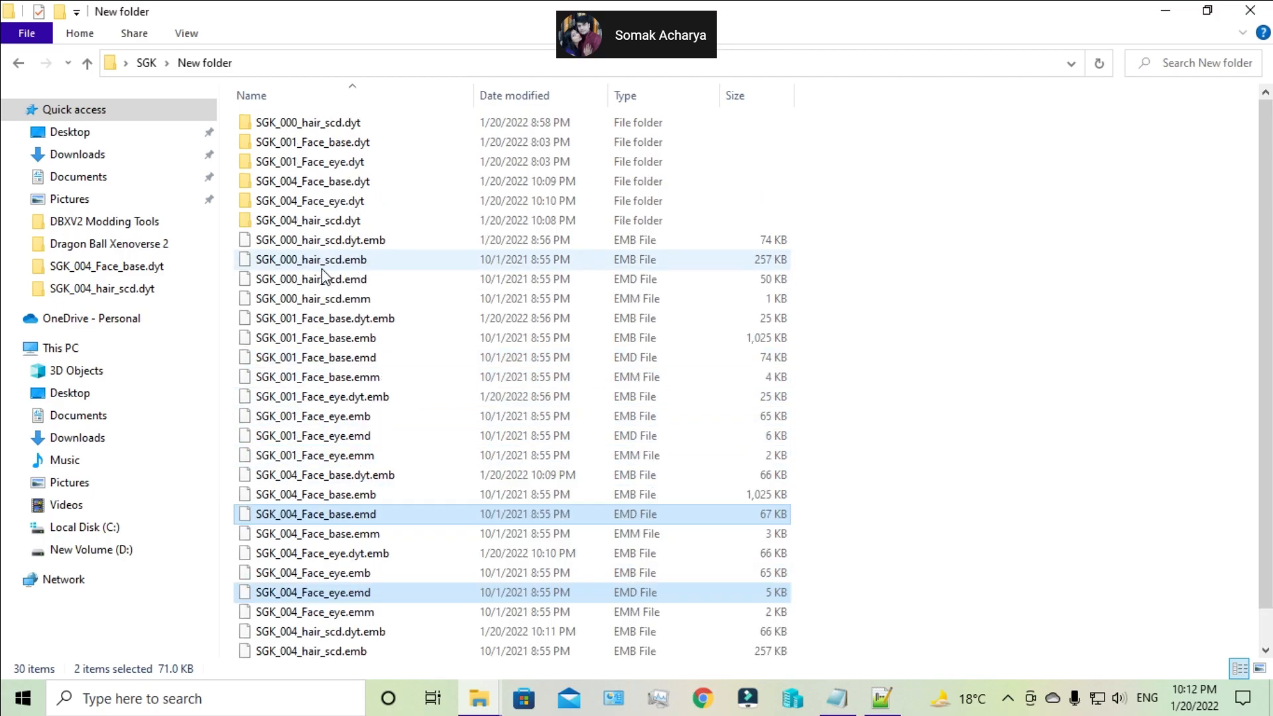
pyautogui.doubleClick(300, 225)
pyautogui.click(474, 149)
pyautogui.rightClick(473, 149)
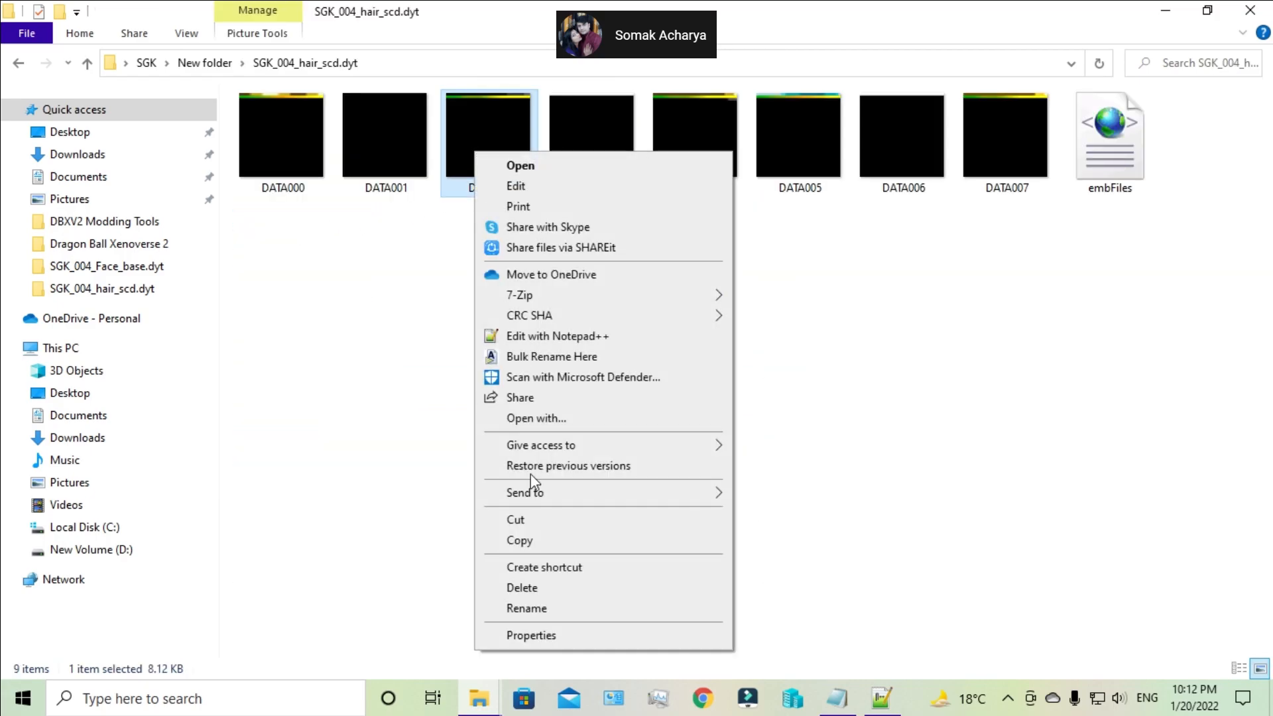
pyautogui.click(527, 608)
pyautogui.click(519, 188)
pyautogui.press('BackSpace')
pyautogui.write('0000')
pyautogui.press('Return')
pyautogui.rightClick(351, 268)
pyautogui.click(369, 341)
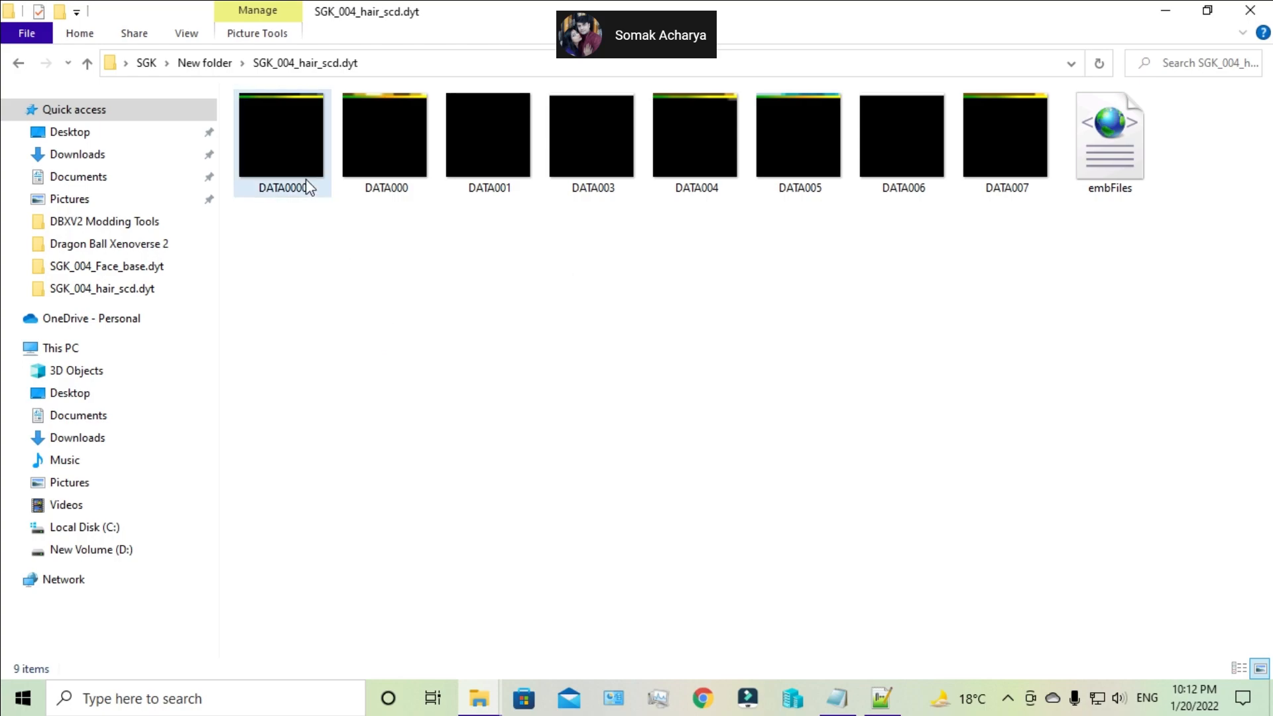
# - Rename the DATA000 hair texture as DATA002 in the SGK_004_hair_scd.dyt folder
pyautogui.rightClick(389, 158)
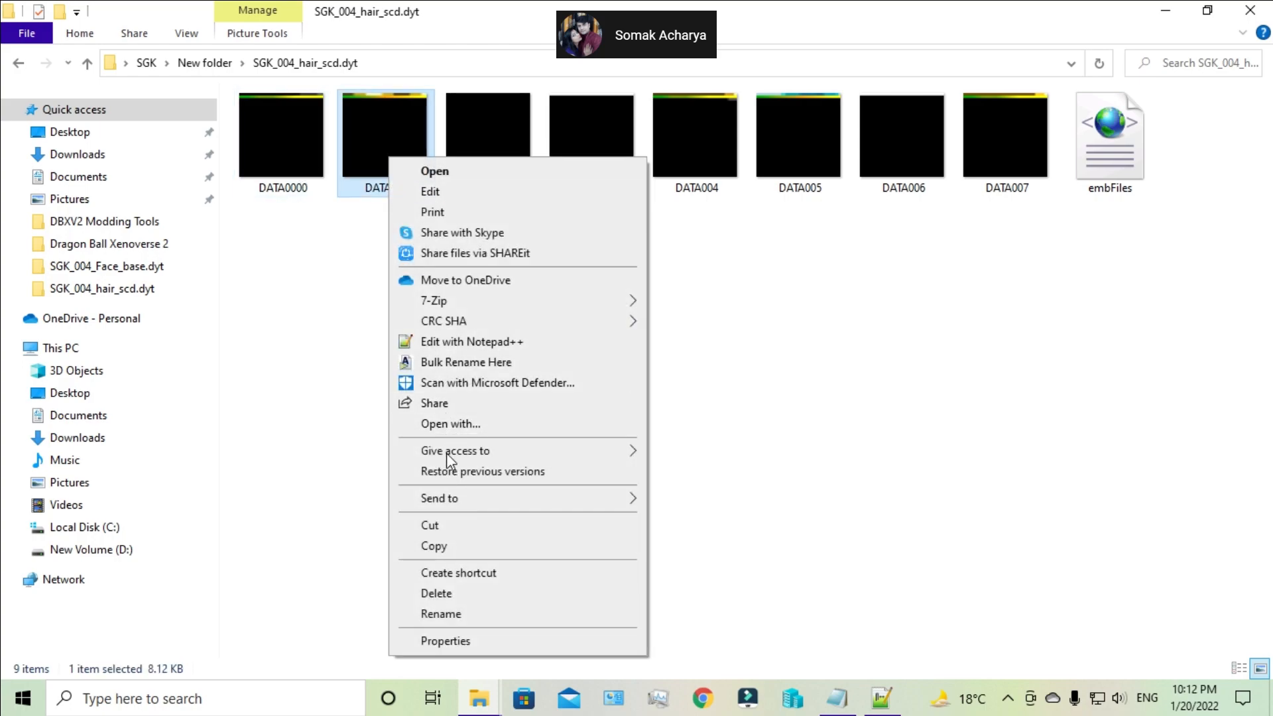
pyautogui.click(443, 613)
pyautogui.click(412, 189)
pyautogui.press('BackSpace')
pyautogui.write('2')
pyautogui.click(375, 327)
# - Rename the temporary DATA0000 hair texture as DATA000 and refresh the SGK_004_hair_scd.dyt folder
pyautogui.rightClick(294, 170)
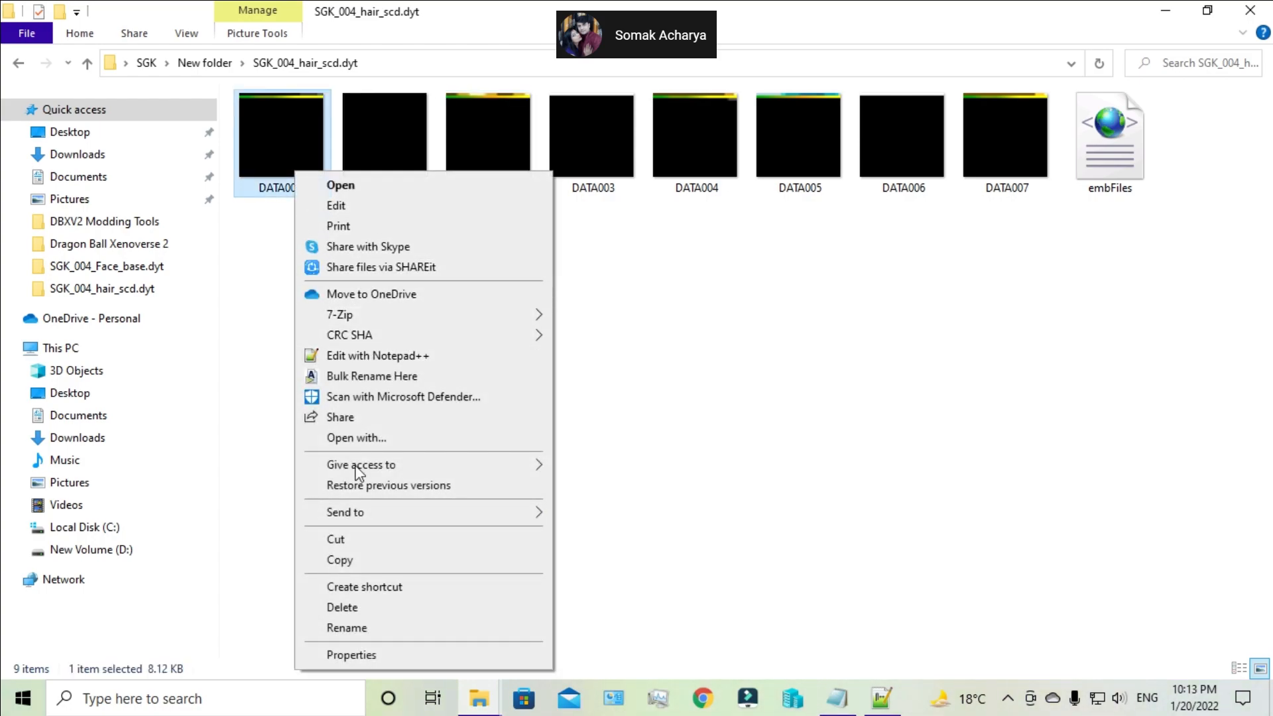
pyautogui.click(347, 627)
pyautogui.click(318, 190)
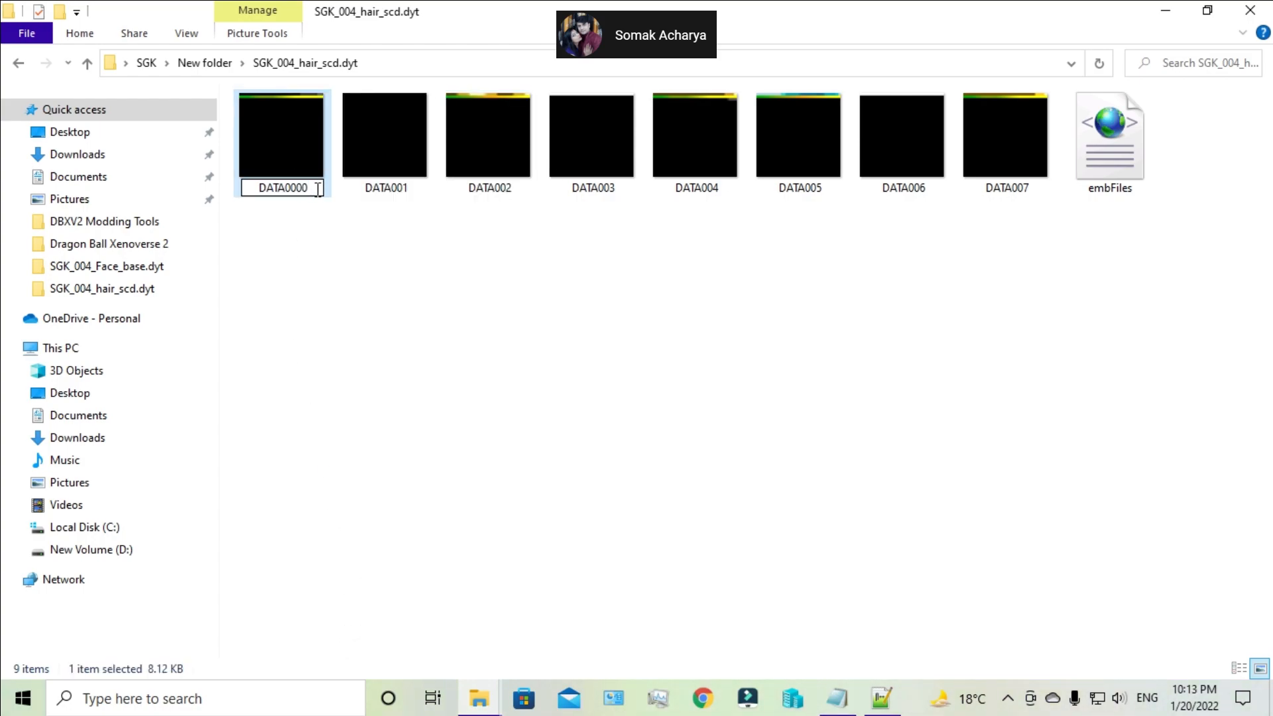
pyautogui.press('BackSpace')
pyautogui.press('BackSpace')
pyautogui.write('0')
pyautogui.press('Return')
pyautogui.rightClick(342, 303)
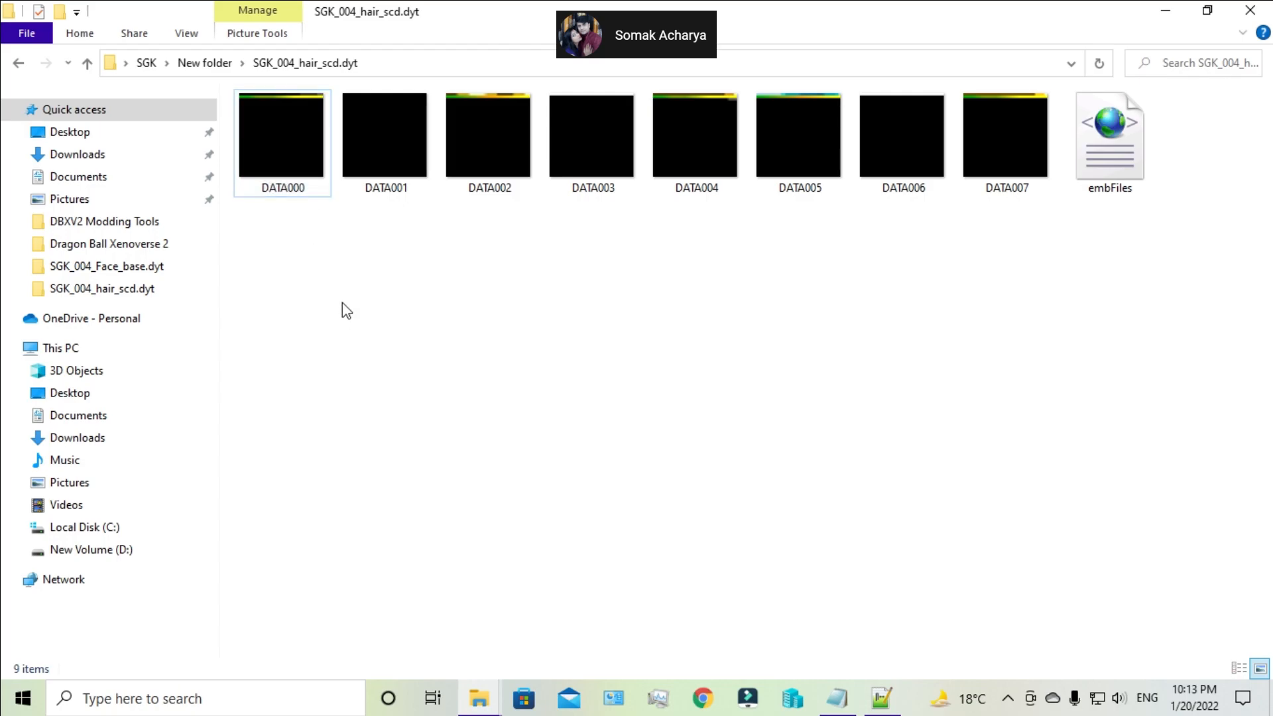
pyautogui.click(374, 377)
# - Open the SGK_004_Face_eye.dyt folder in the SGK New folder and rename its DATA002 texture as DATA0000
pyautogui.click(87, 63)
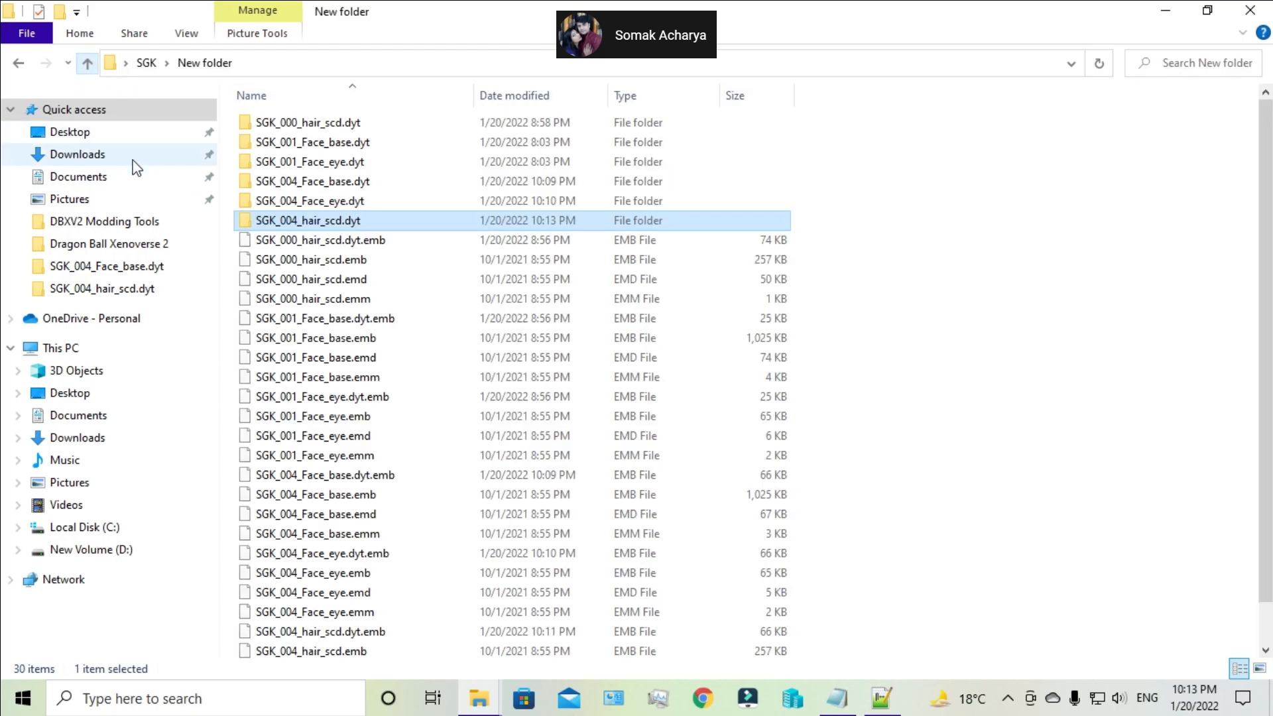
pyautogui.click(342, 193)
pyautogui.click(329, 202)
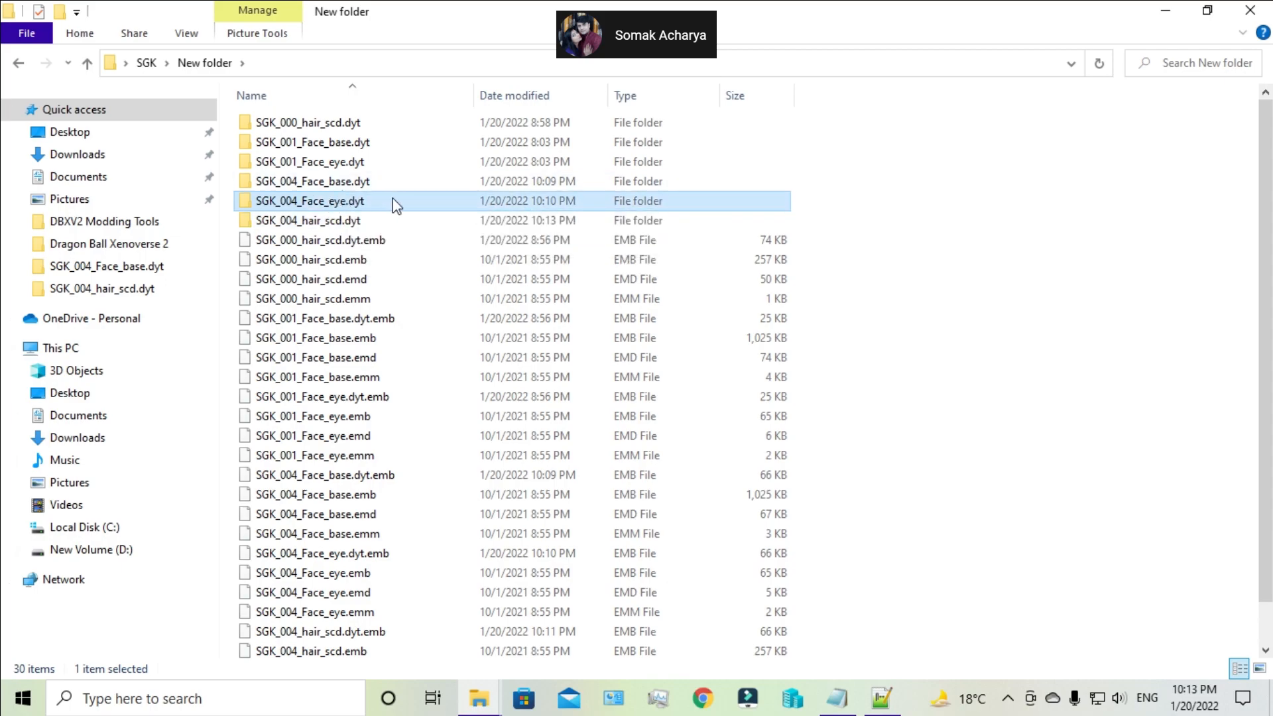
pyautogui.press('Return')
pyautogui.press('Return')
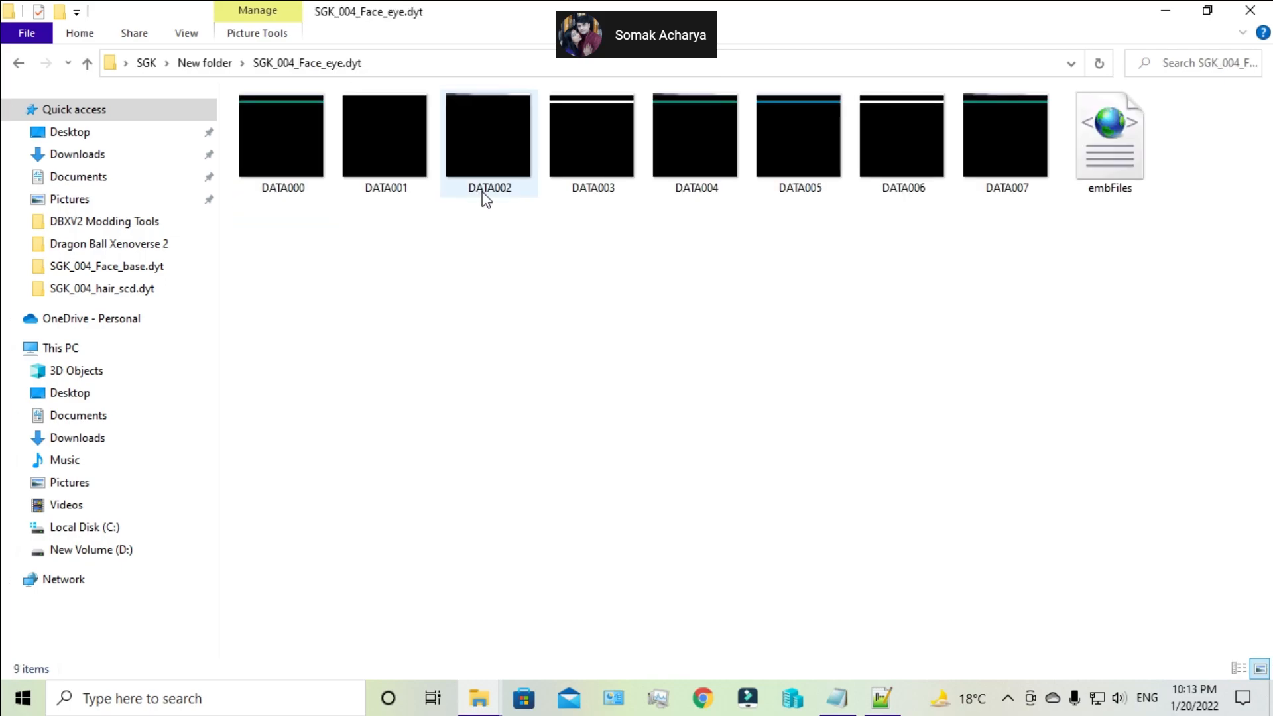
pyautogui.rightClick(468, 159)
pyautogui.click(527, 617)
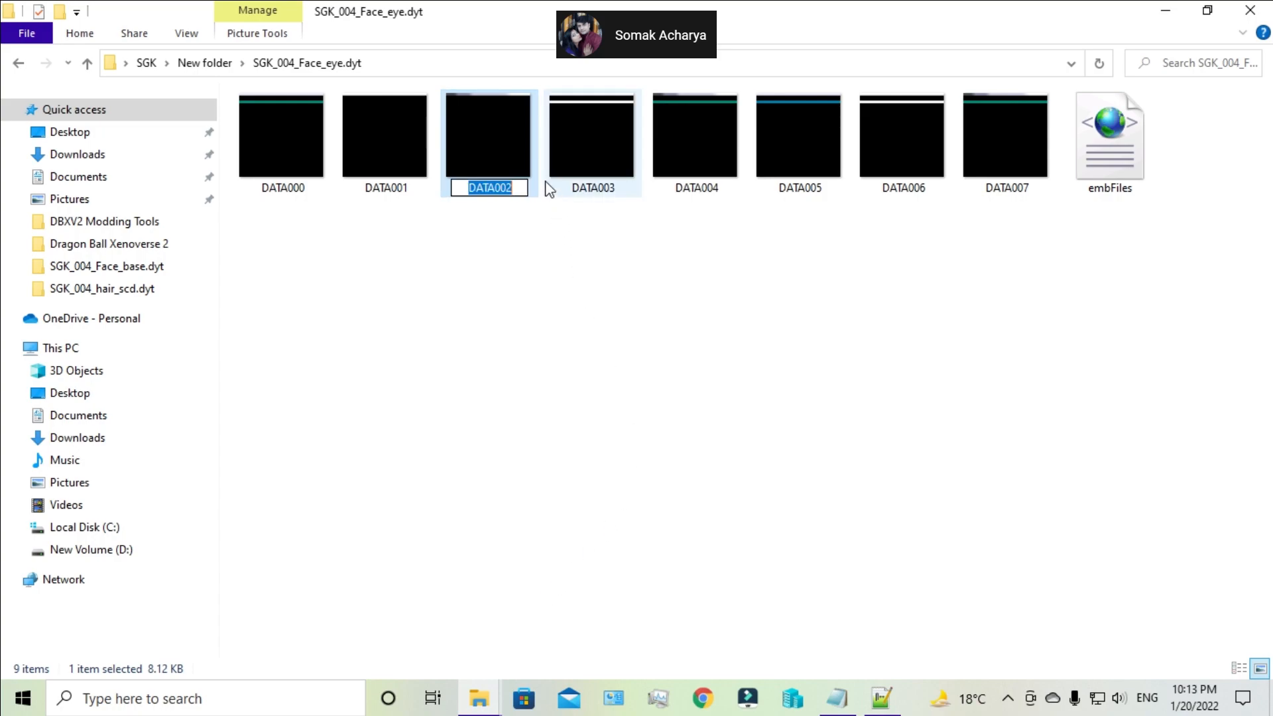
pyautogui.click(516, 189)
pyautogui.press('BackSpace')
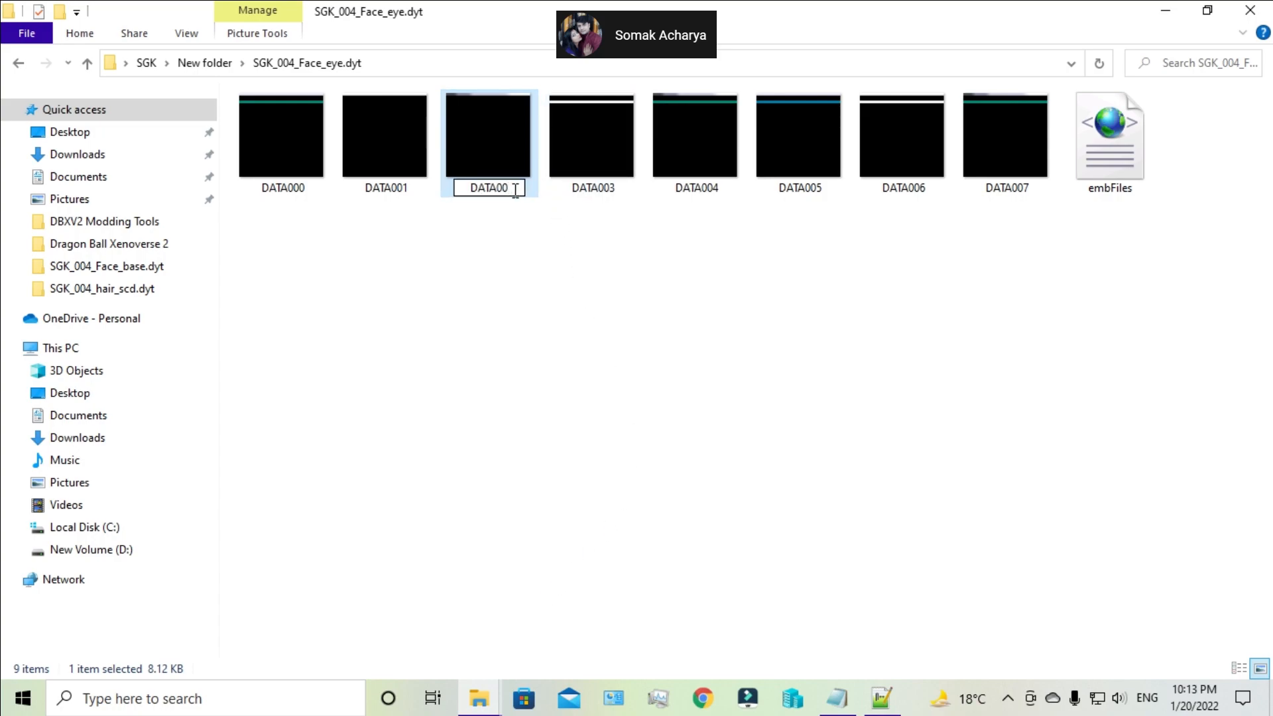
pyautogui.write('00')
pyautogui.click(466, 296)
# - Rename the DATA000 eye texture as DATA002 in the SGK_004_Face_eye.dyt folder
pyautogui.rightClick(392, 165)
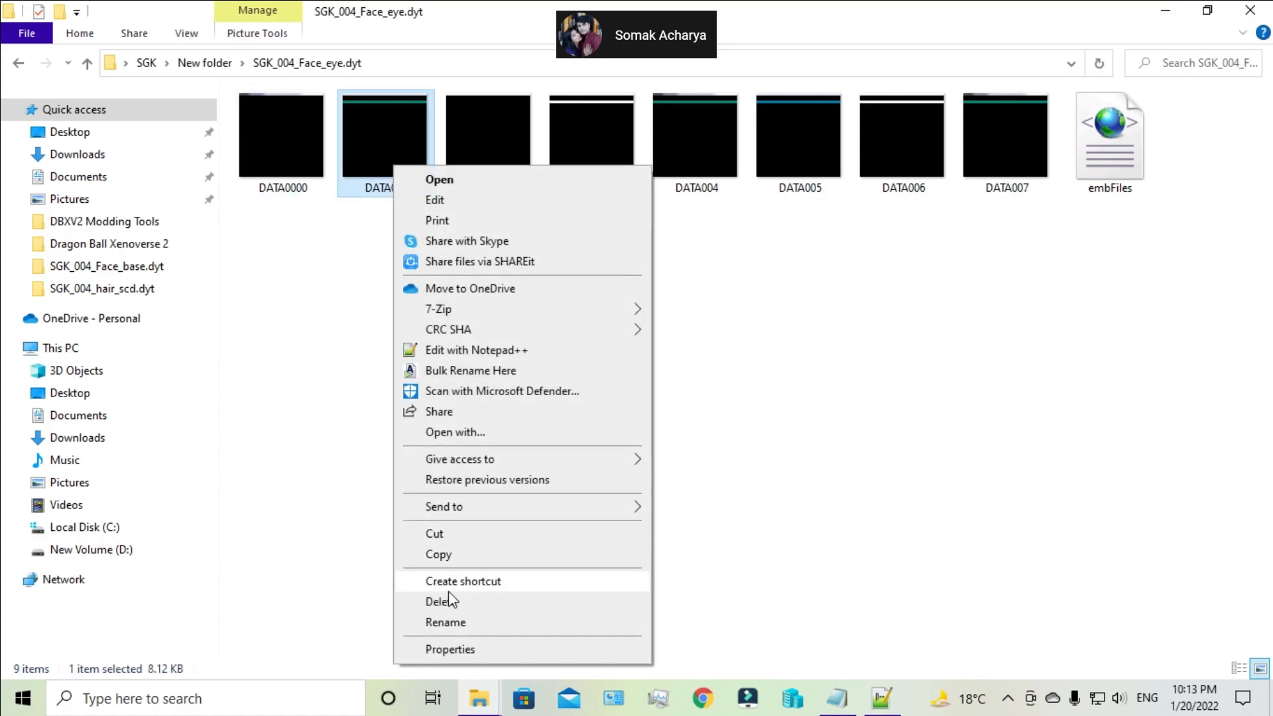
pyautogui.click(448, 624)
pyautogui.click(414, 190)
pyautogui.press('BackSpace')
pyautogui.write('2')
pyautogui.click(353, 304)
# - Rename the temporary DATA0000 eye texture as DATA000 and refresh the SGK_004_Face_eye.dyt folder
pyautogui.rightClick(286, 142)
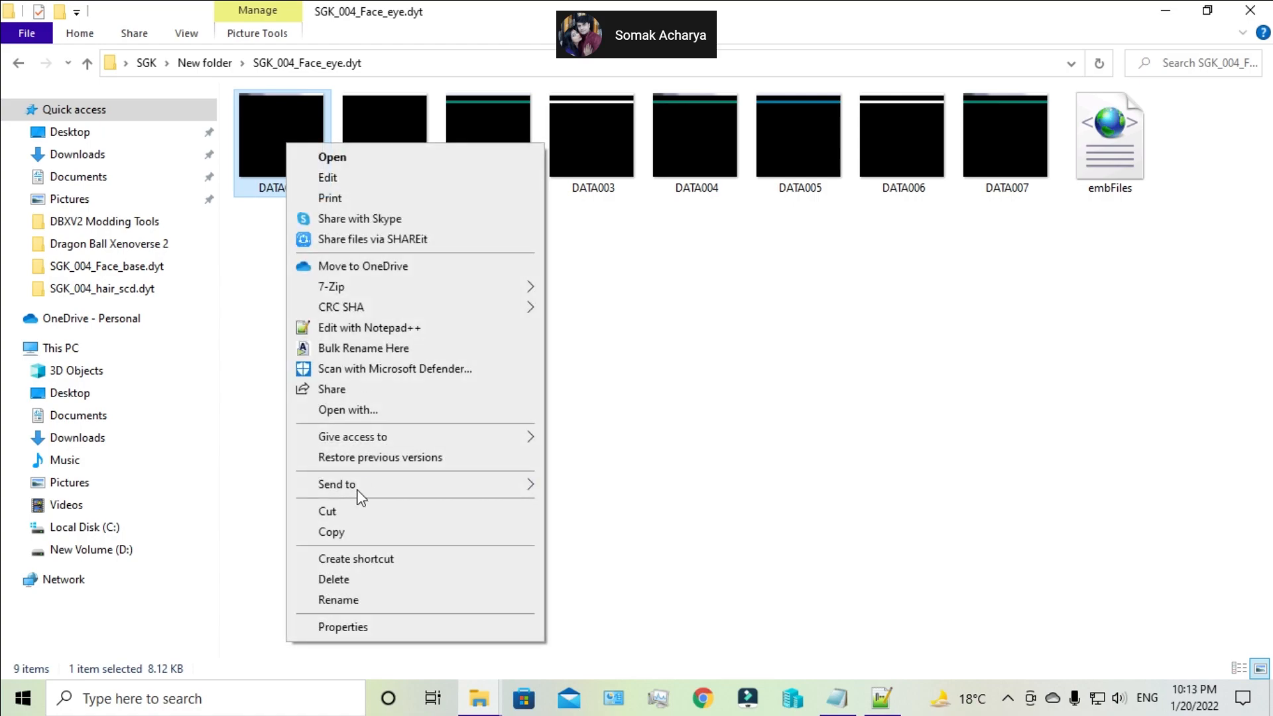
pyautogui.click(325, 602)
pyautogui.click(317, 192)
pyautogui.press('BackSpace')
pyautogui.click(318, 317)
pyautogui.rightClick(314, 249)
pyautogui.click(338, 325)
# - Open the SGK_004_Face_base.dyt folder and permanently delete the SGK_004_Face_eye.dyt folder nested inside it
pyautogui.click(87, 62)
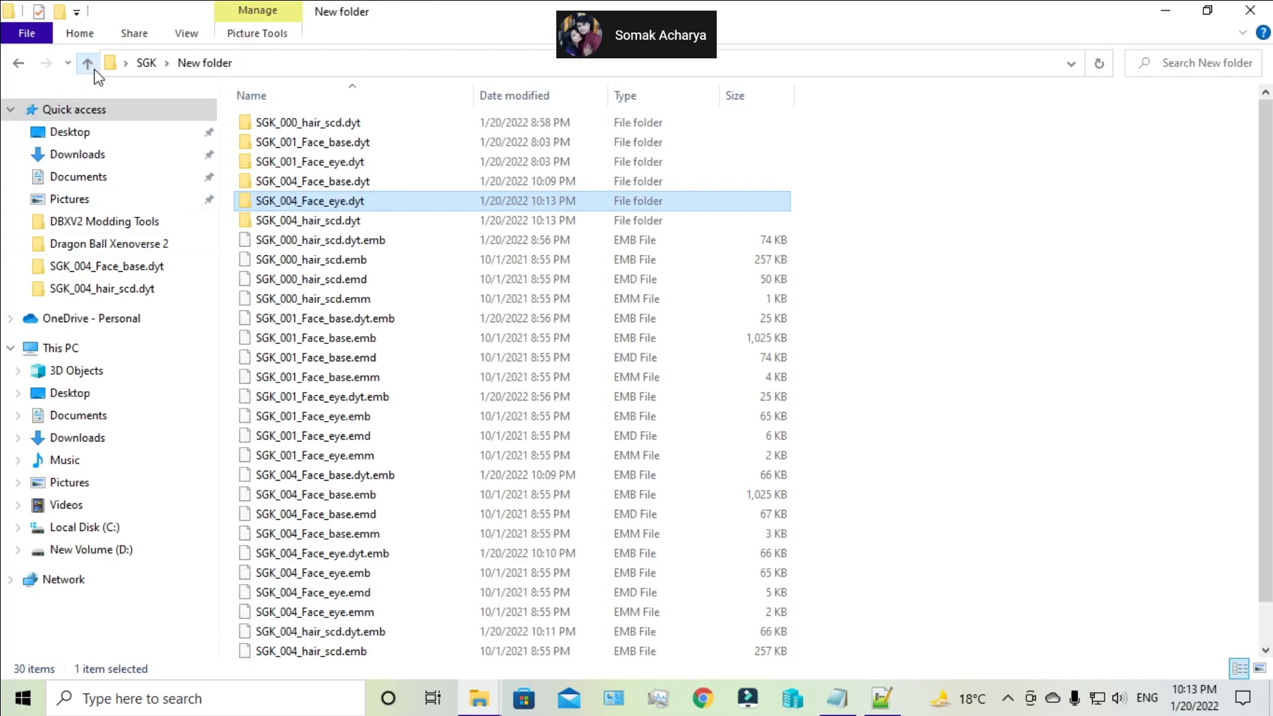
pyautogui.doubleClick(350, 184)
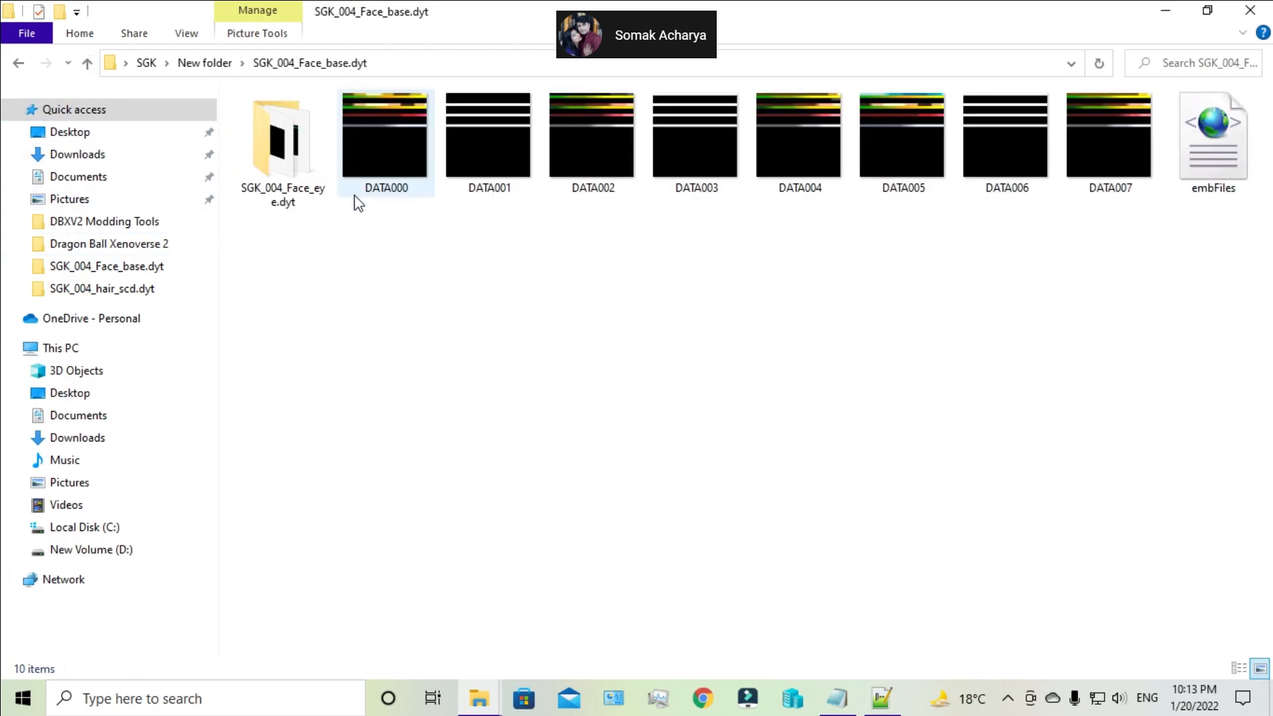
pyautogui.click(266, 171)
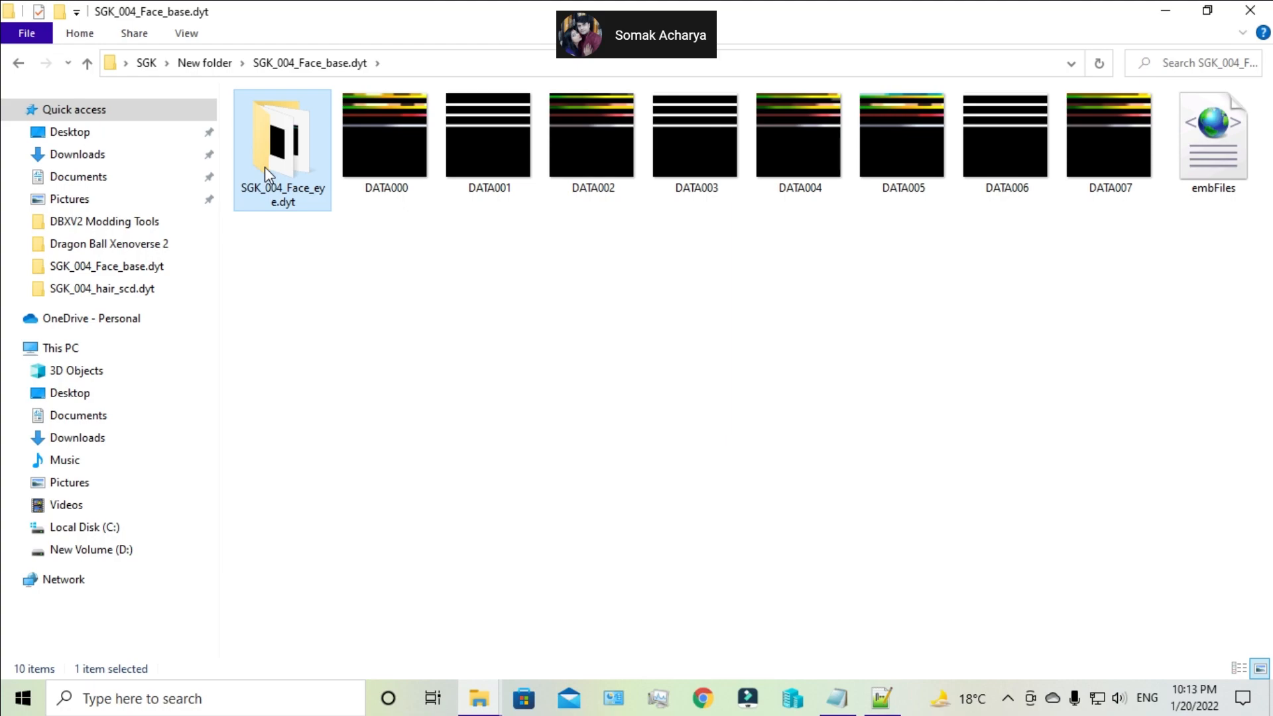
pyautogui.hotkey('shift', 'Delete')
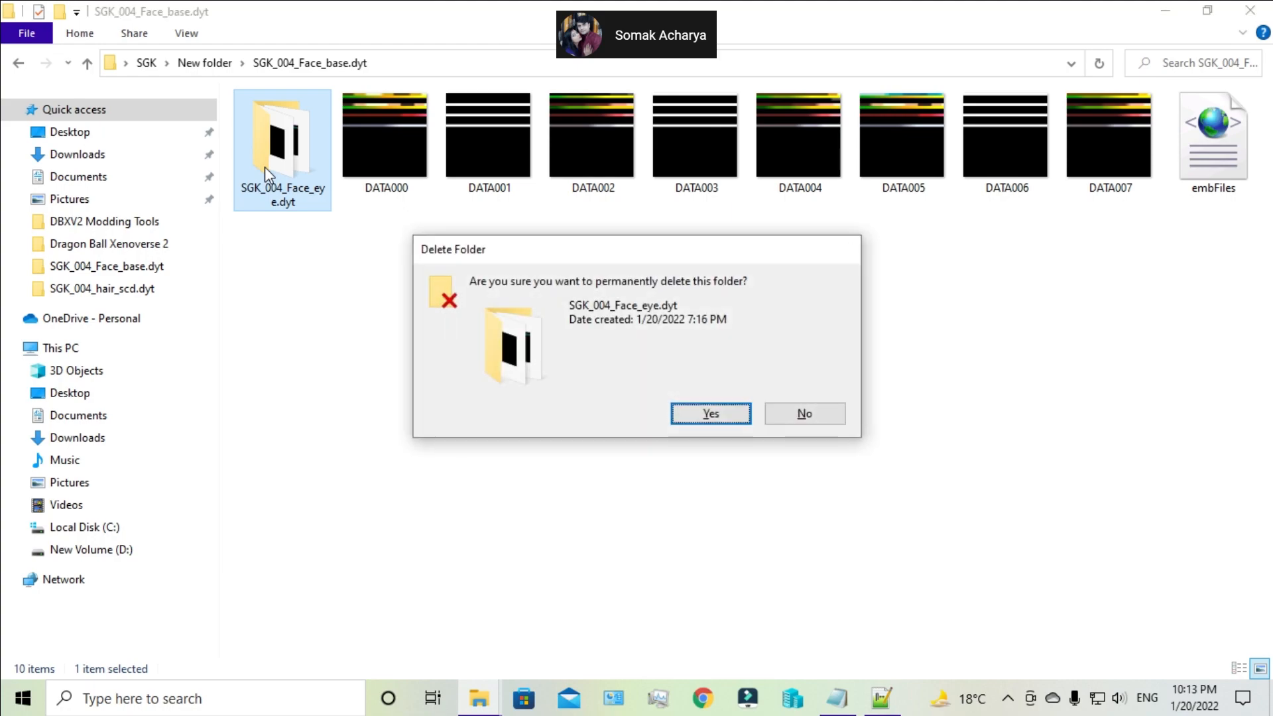
pyautogui.press('Return')
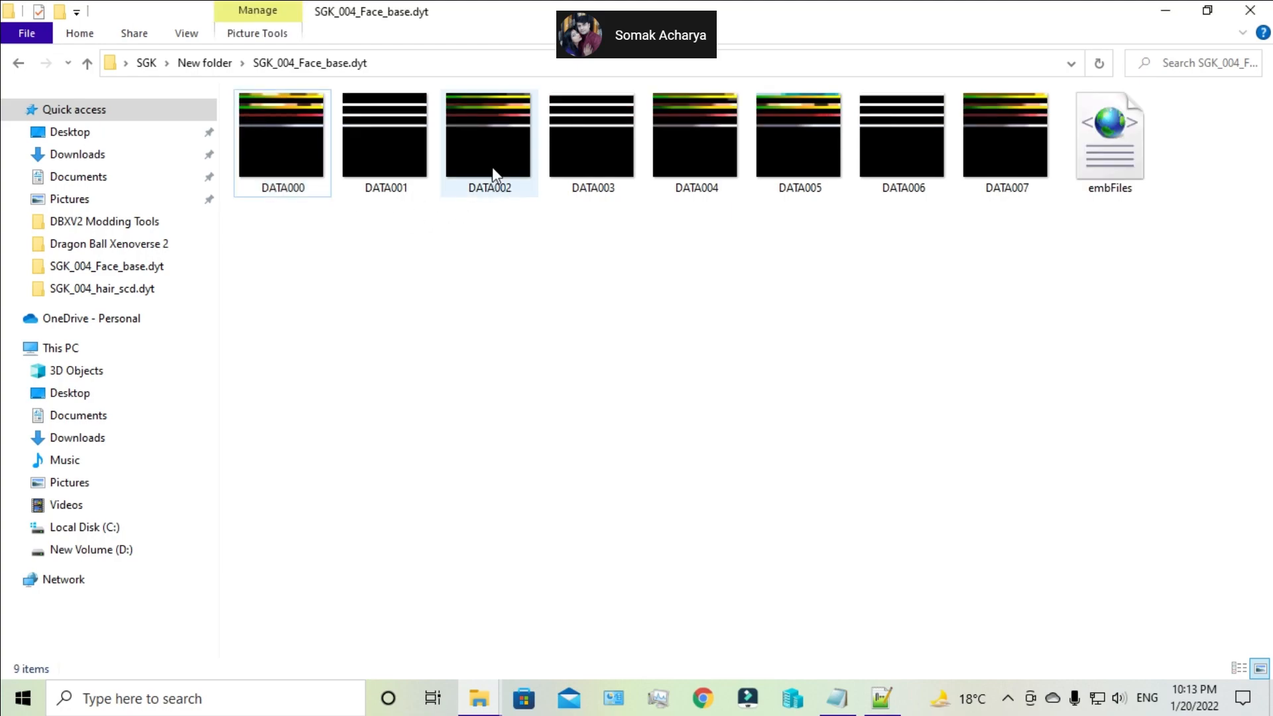
# - Rename the DATA000 face texture as DATA0000 in the SGK_004_Face_base.dyt folder
pyautogui.rightClick(301, 158)
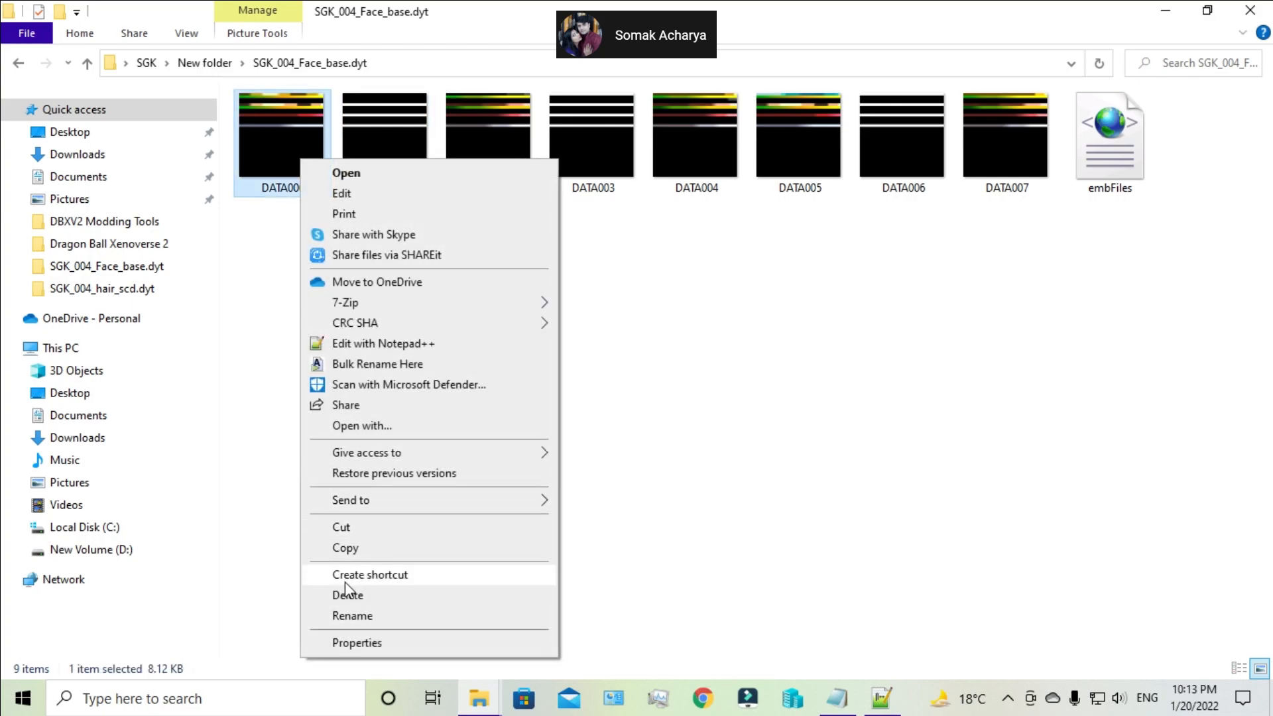
pyautogui.click(346, 613)
pyautogui.click(311, 189)
pyautogui.press('BackSpace')
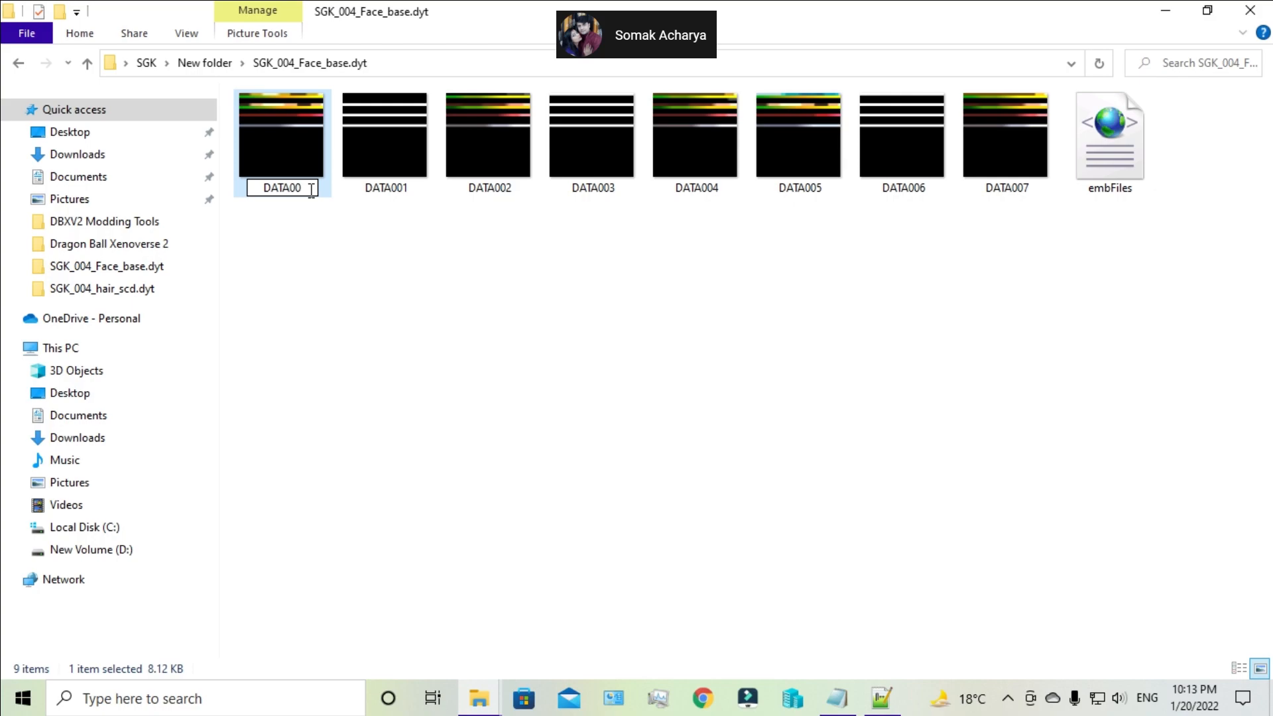
pyautogui.write('00')
pyautogui.click(373, 328)
# - Rename the DATA002 face texture as DATA000 in the SGK_004_Face_base.dyt folder
pyautogui.rightClick(516, 129)
pyautogui.click(561, 590)
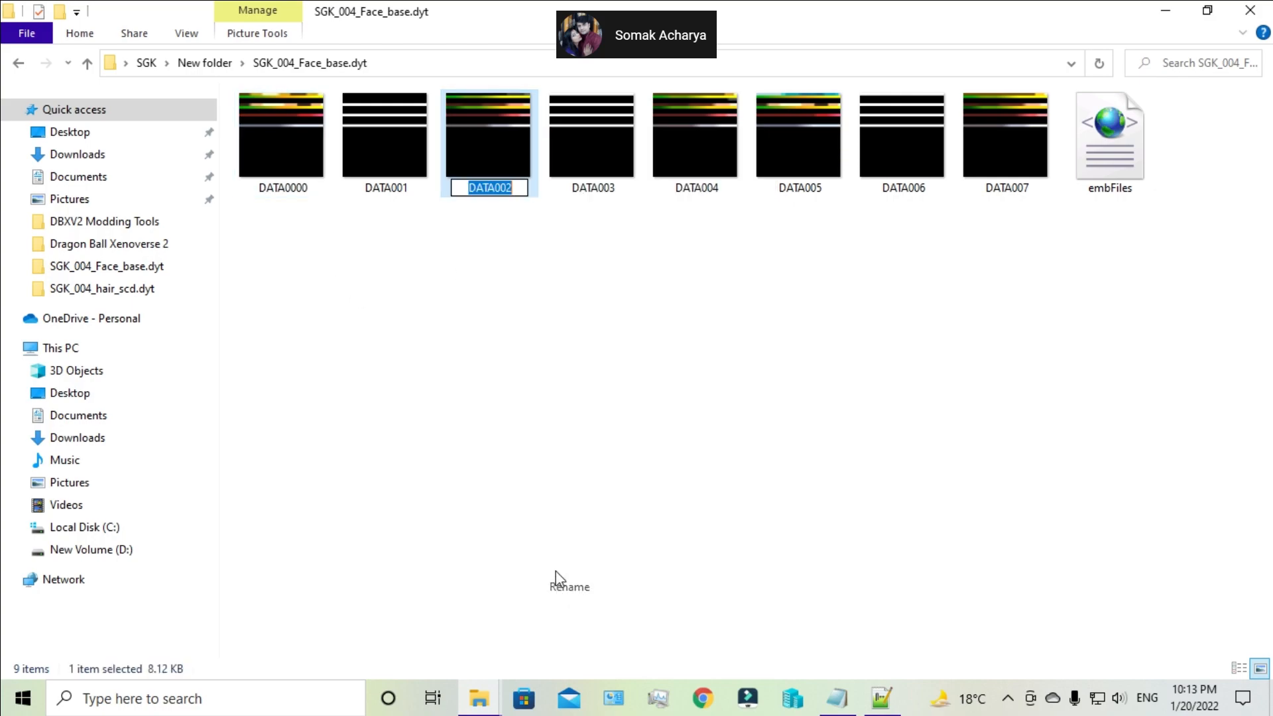
pyautogui.click(523, 188)
pyautogui.press('BackSpace')
pyautogui.write('0')
pyautogui.click(515, 315)
# - Rename the temporary DATA0000 face texture as DATA002 and refresh the SGK_004_Face_base.dyt folder
pyautogui.rightClick(292, 154)
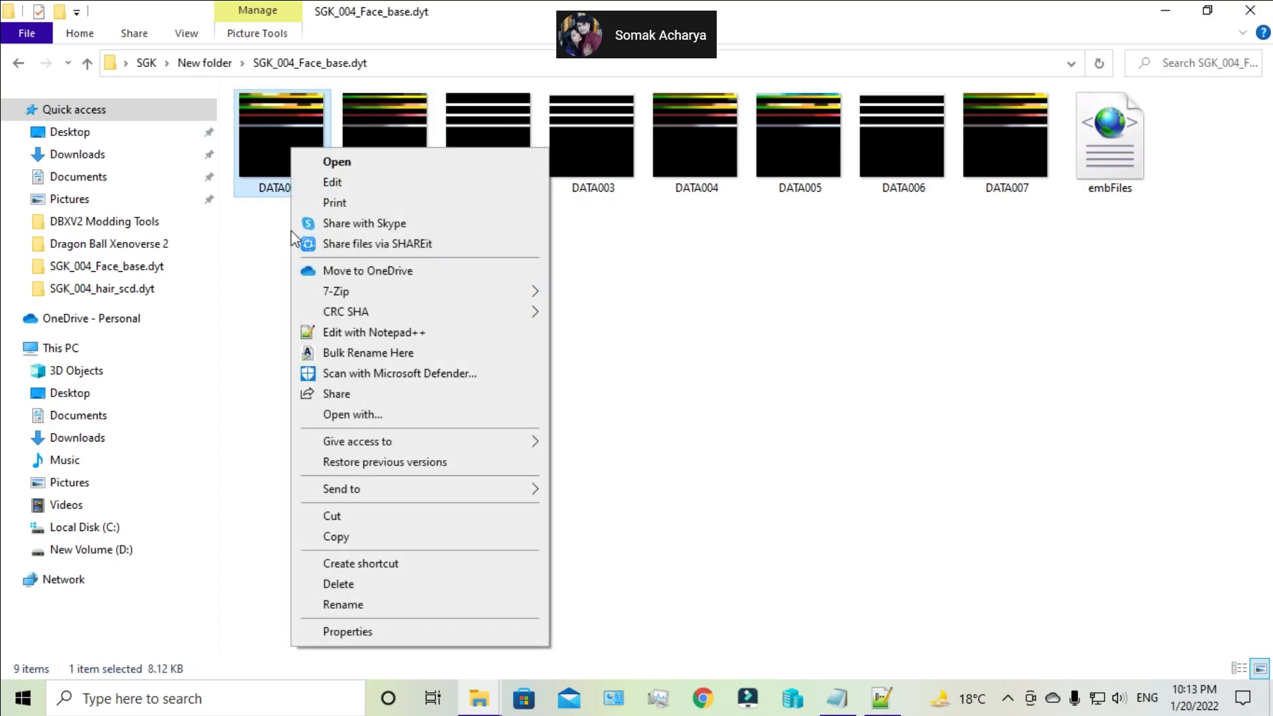
pyautogui.click(331, 605)
pyautogui.click(314, 192)
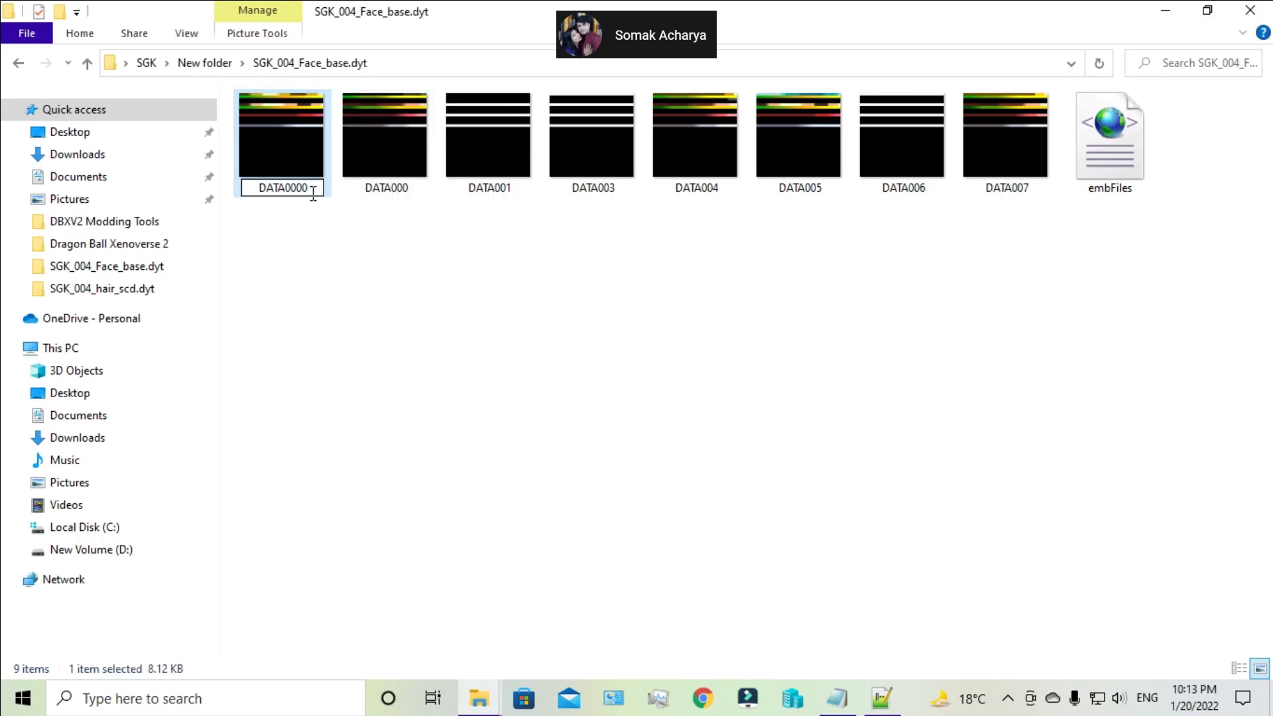
pyautogui.press('BackSpace')
pyautogui.press('BackSpace')
pyautogui.write('2')
pyautogui.click(387, 319)
pyautogui.rightClick(395, 248)
pyautogui.click(447, 325)
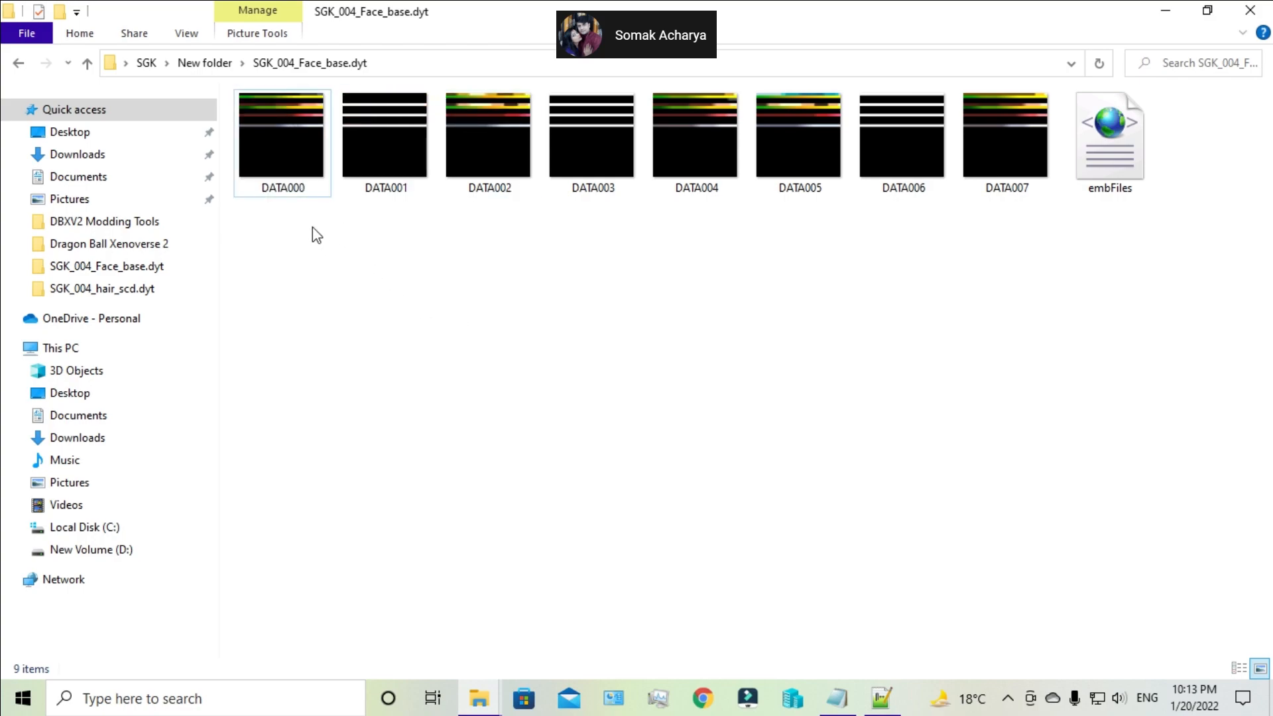
# - Open the EmbPack-v2-LibXenoverse tool folder in a separate window beside the SGK New folder
pyautogui.click(90, 63)
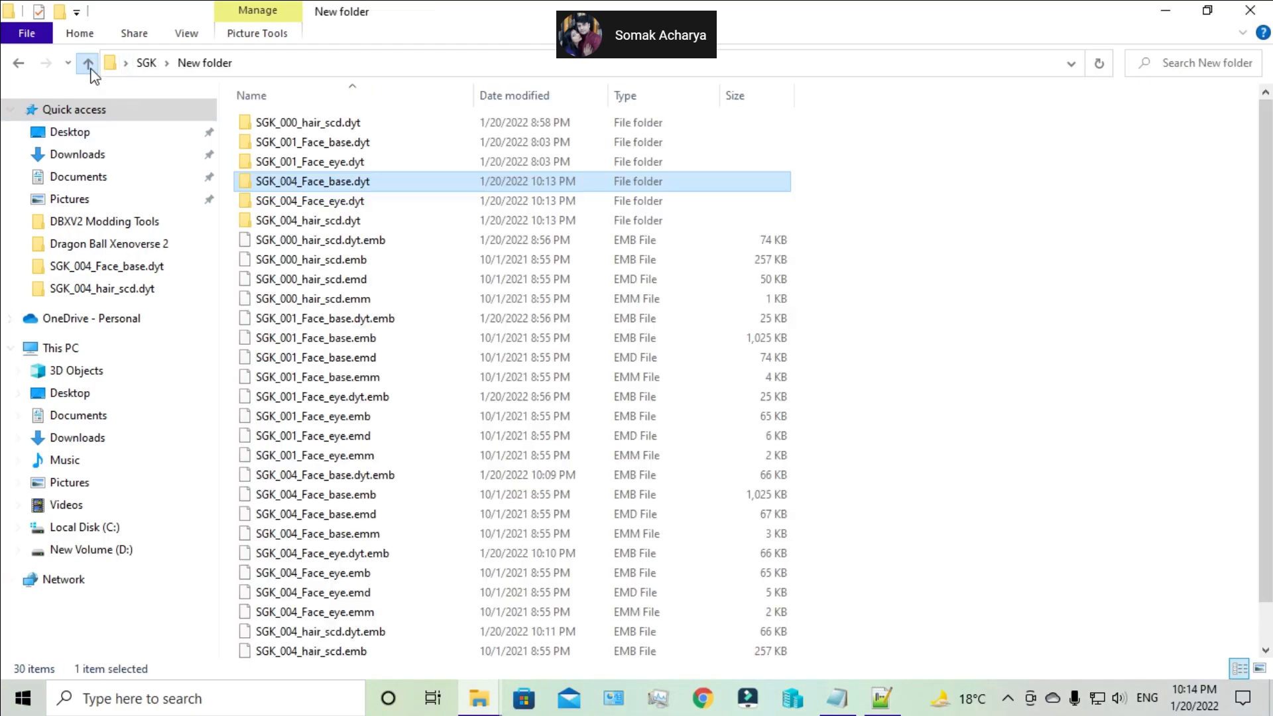
pyautogui.click(478, 697)
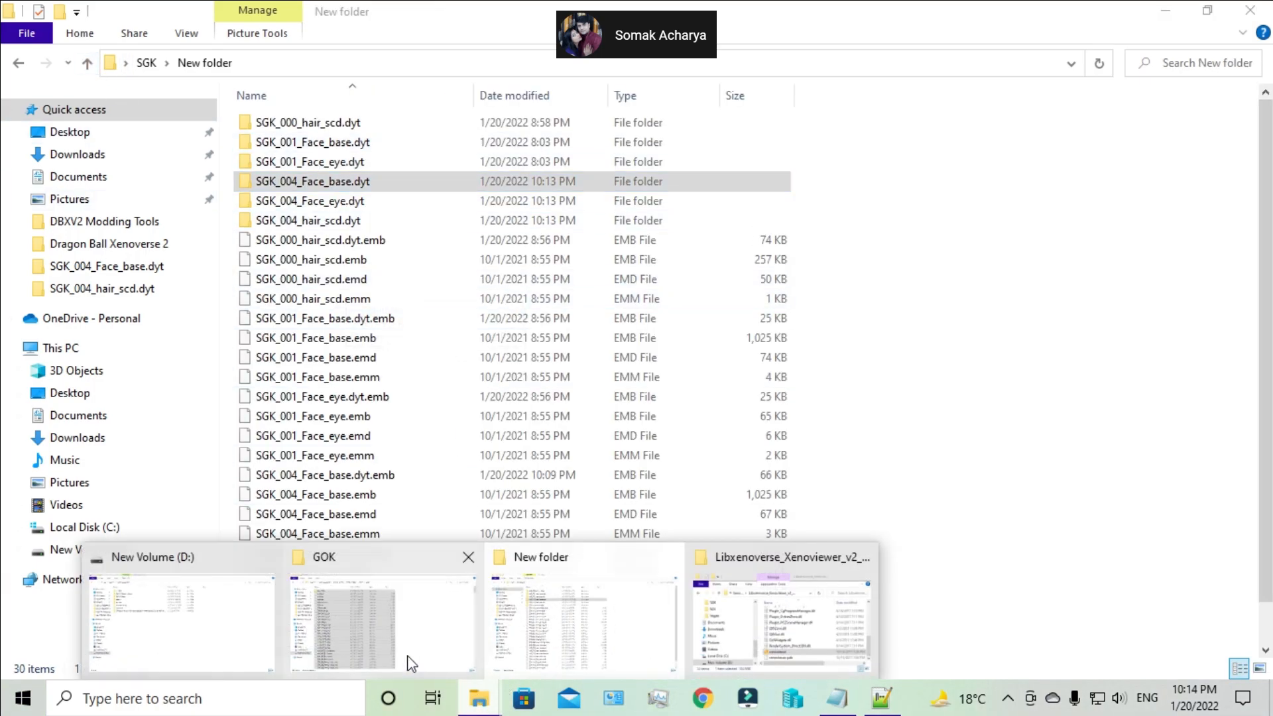
pyautogui.click(722, 640)
pyautogui.click(709, 118)
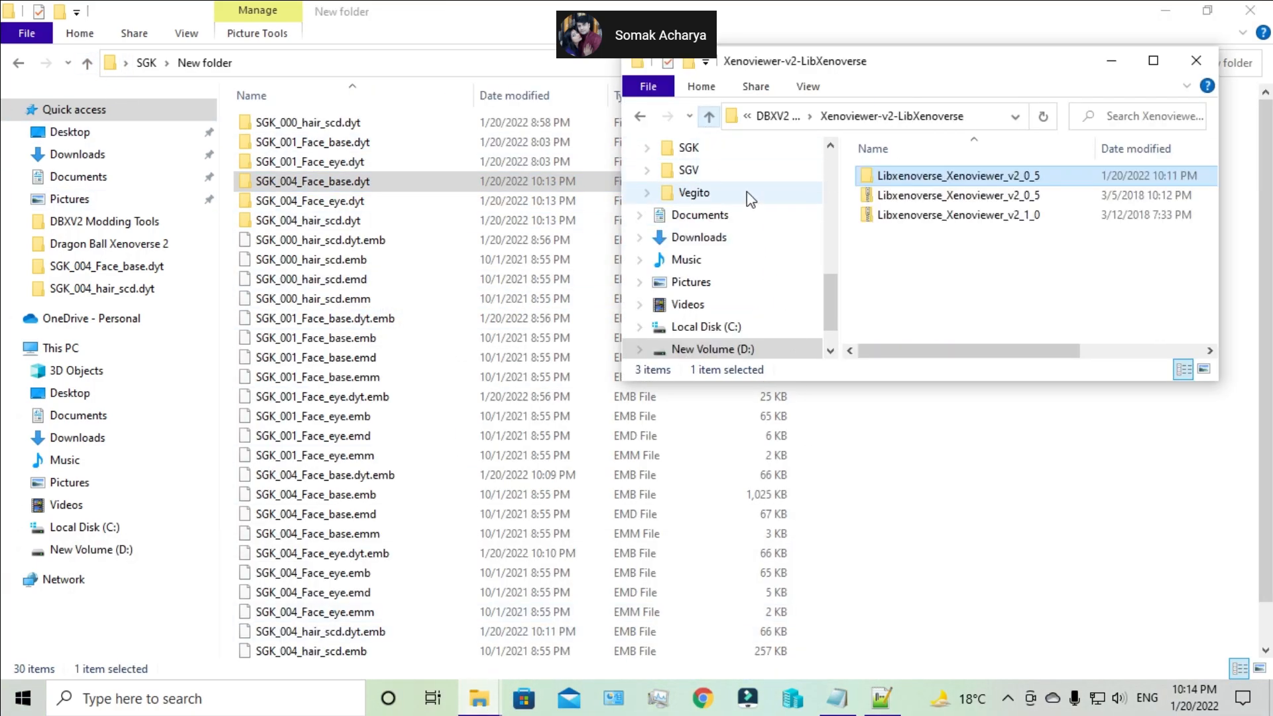
pyautogui.click(709, 117)
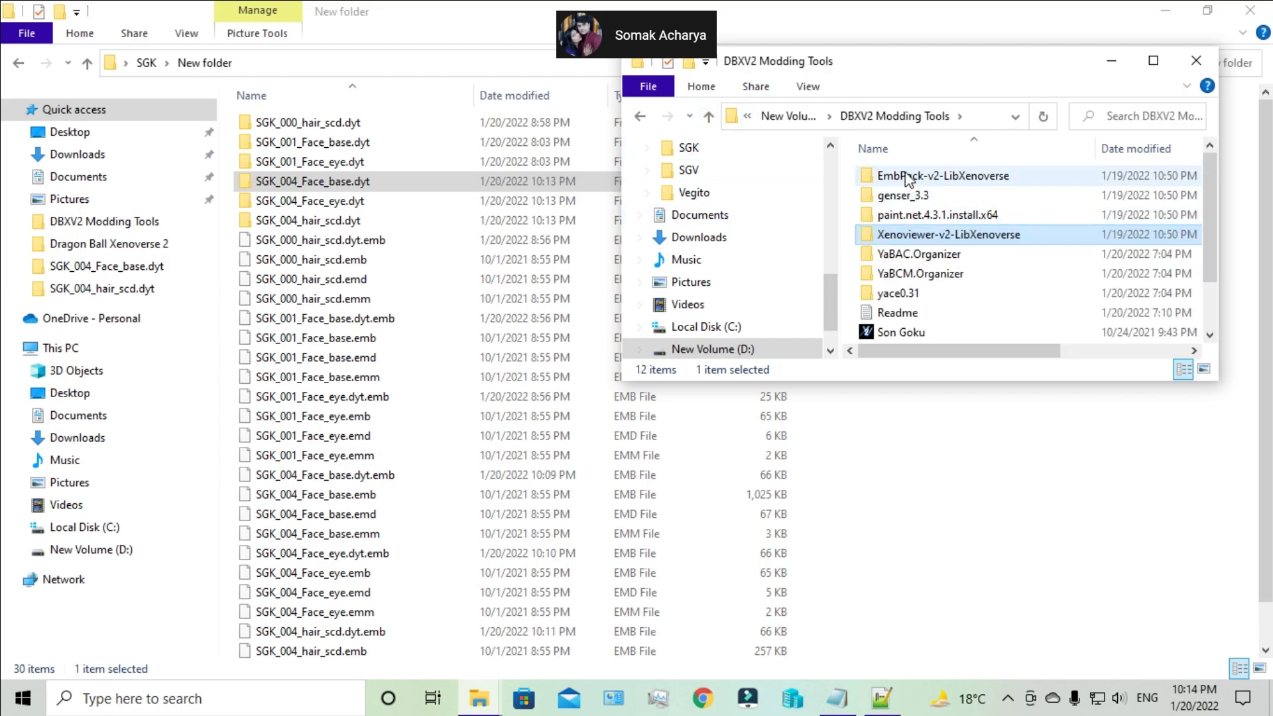
pyautogui.doubleClick(886, 176)
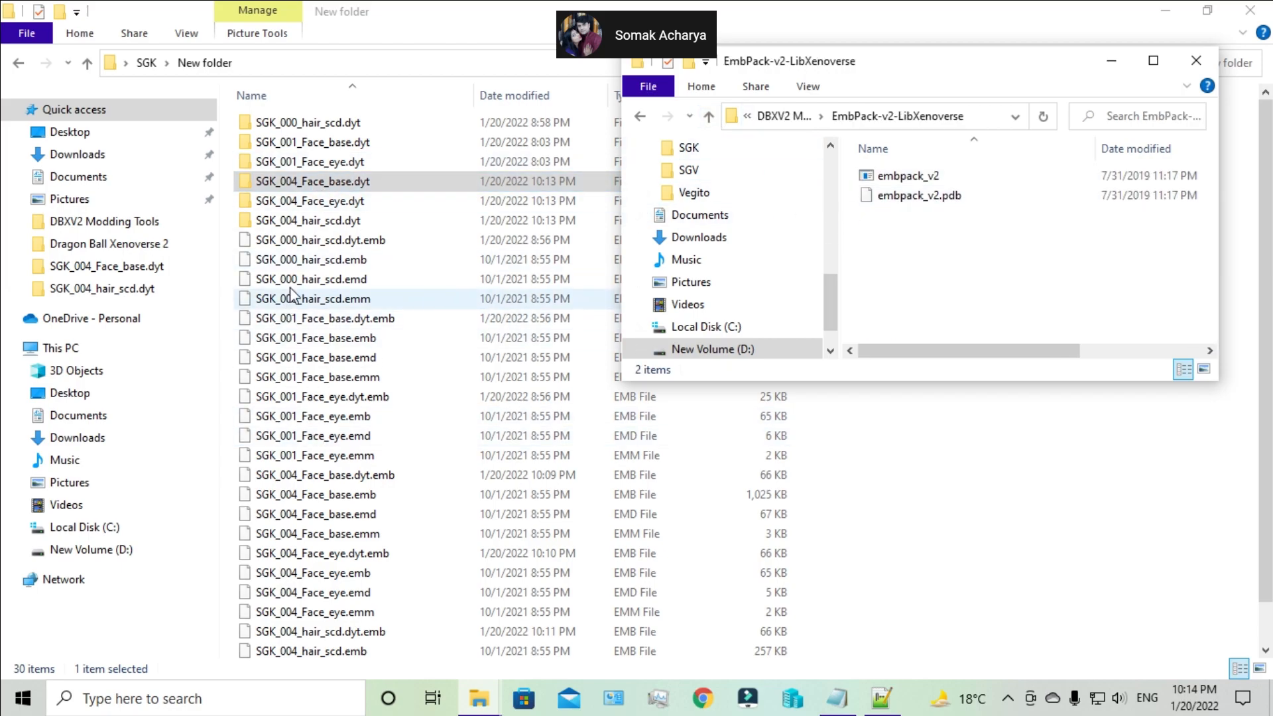
# - Repack the SGK_004_Face_base.dyt, SGK_004_Face_eye.dyt and SGK_004_hair_scd.dyt folders with embpack_v2 and refresh the SGK New folder
pyautogui.moveTo(317, 185); pyautogui.dragTo(941, 170)
pyautogui.moveTo(334, 227); pyautogui.dragTo(935, 176)
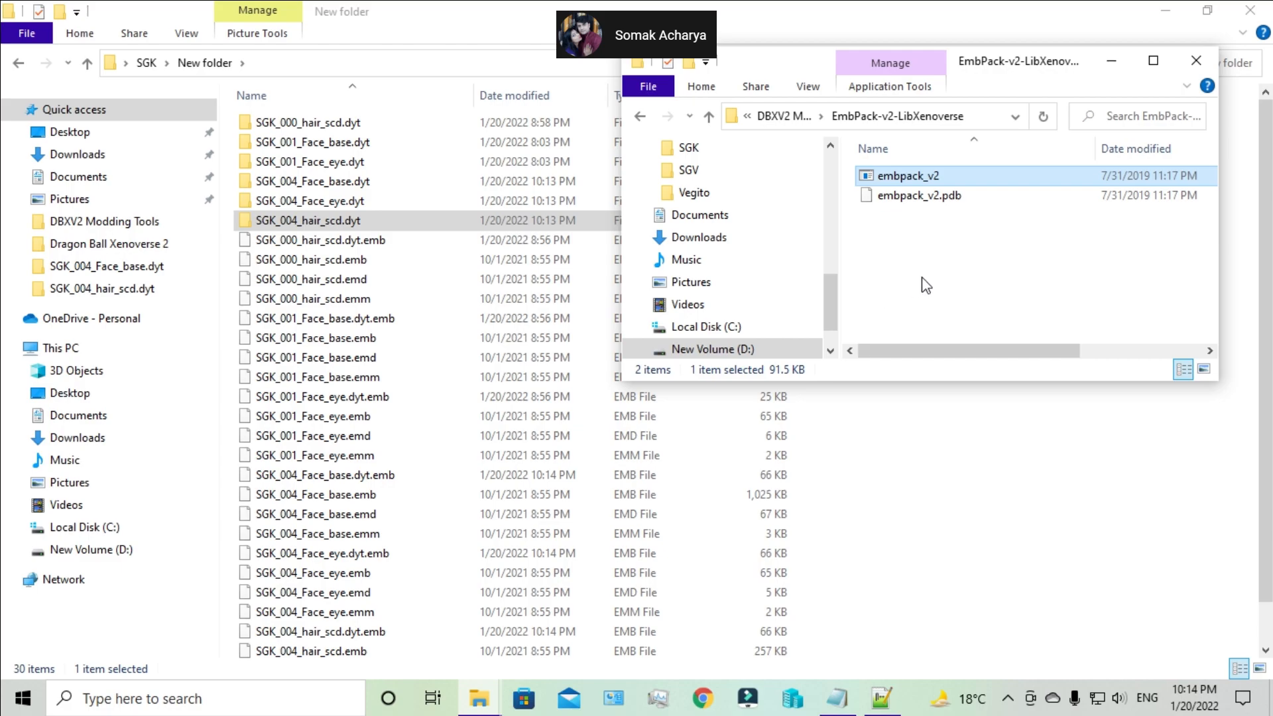
pyautogui.click(939, 279)
pyautogui.moveTo(334, 228); pyautogui.dragTo(935, 176)
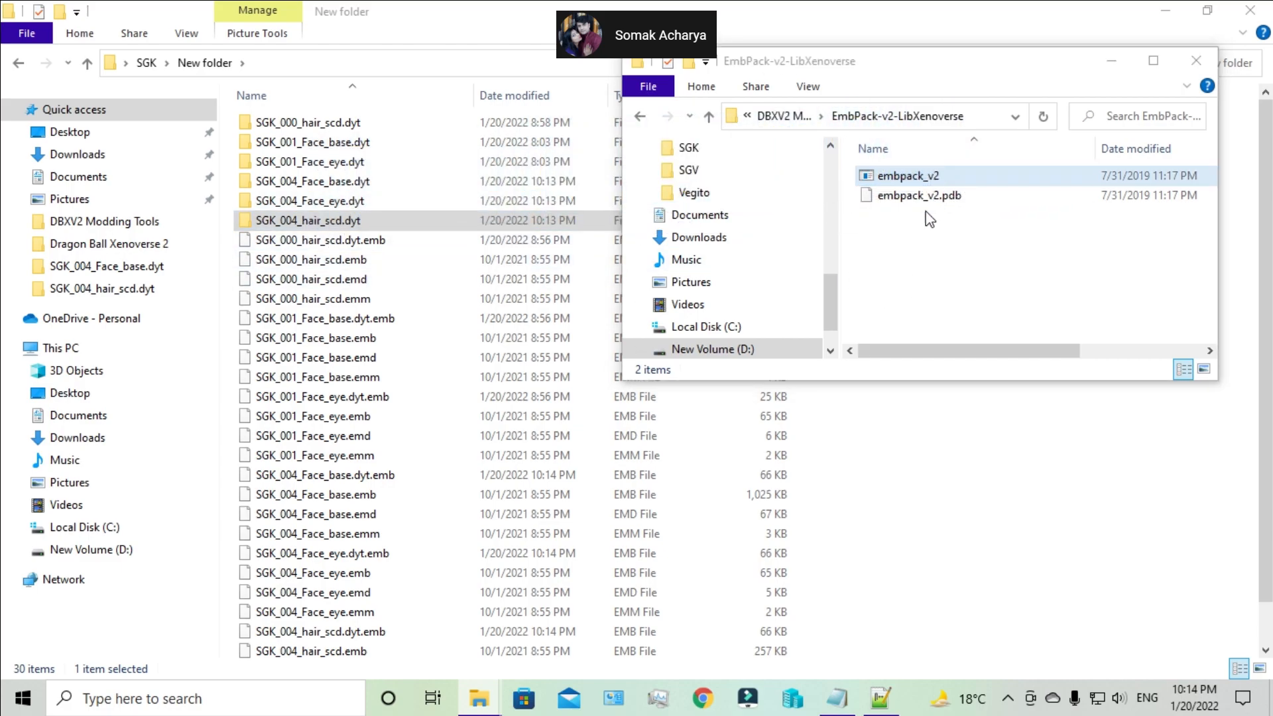
pyautogui.click(909, 546)
pyautogui.click(1097, 63)
pyautogui.scroll(-1, 464, 494)
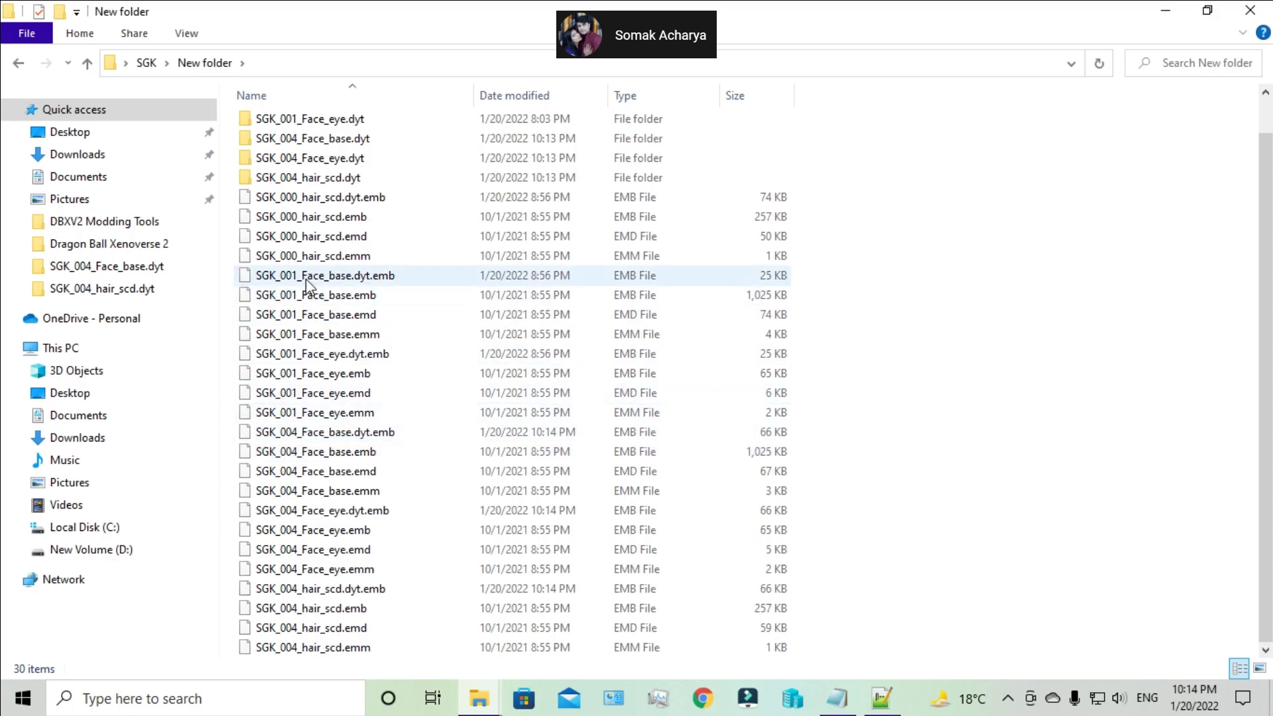
# - Switch to SGK.bcs.xml in Notepad++ and examine the face, eye and hair model and texture entries of PartSet 100
pyautogui.click(881, 698)
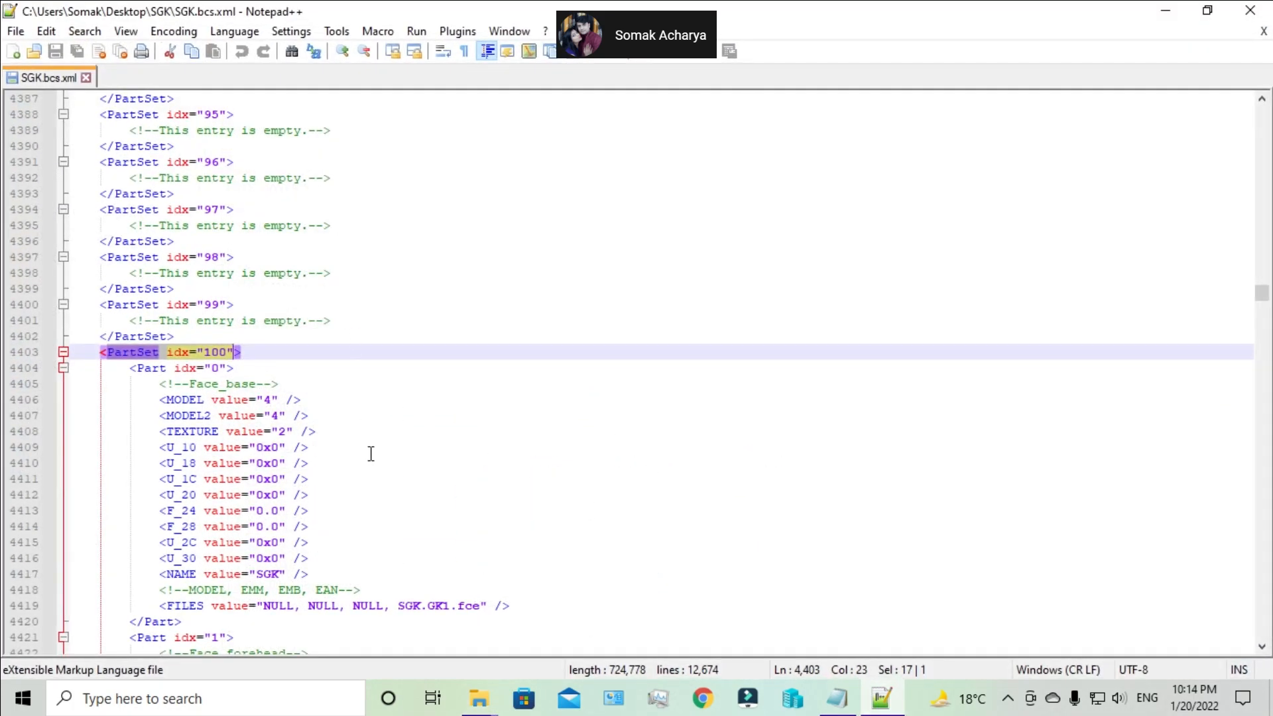
pyautogui.scroll(-3, 402, 382)
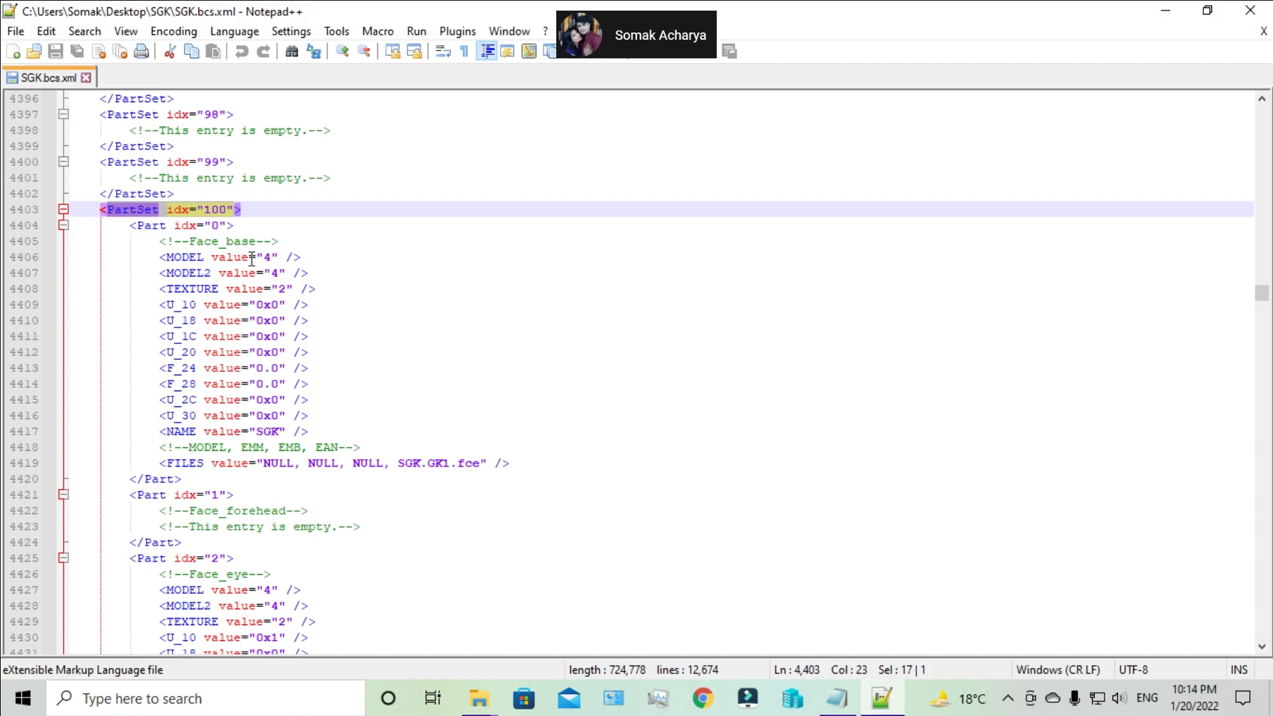
pyautogui.scroll(-6, 411, 307)
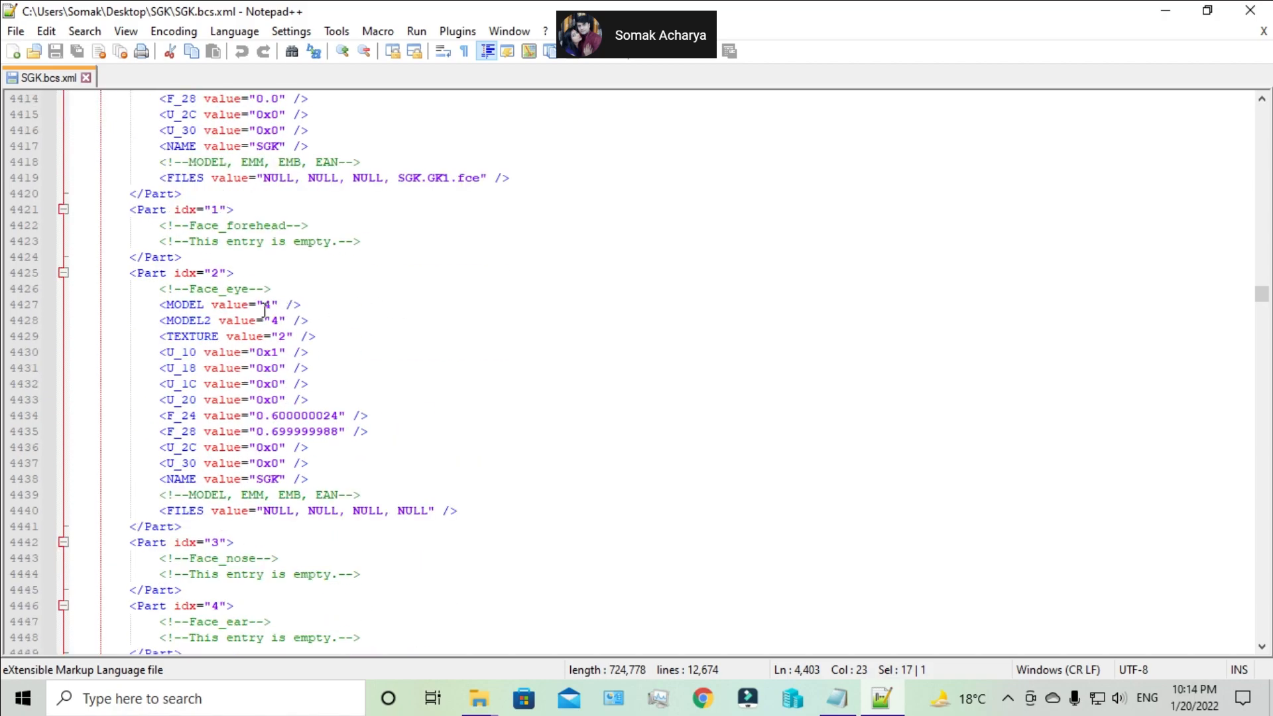
pyautogui.scroll(-9, 418, 349)
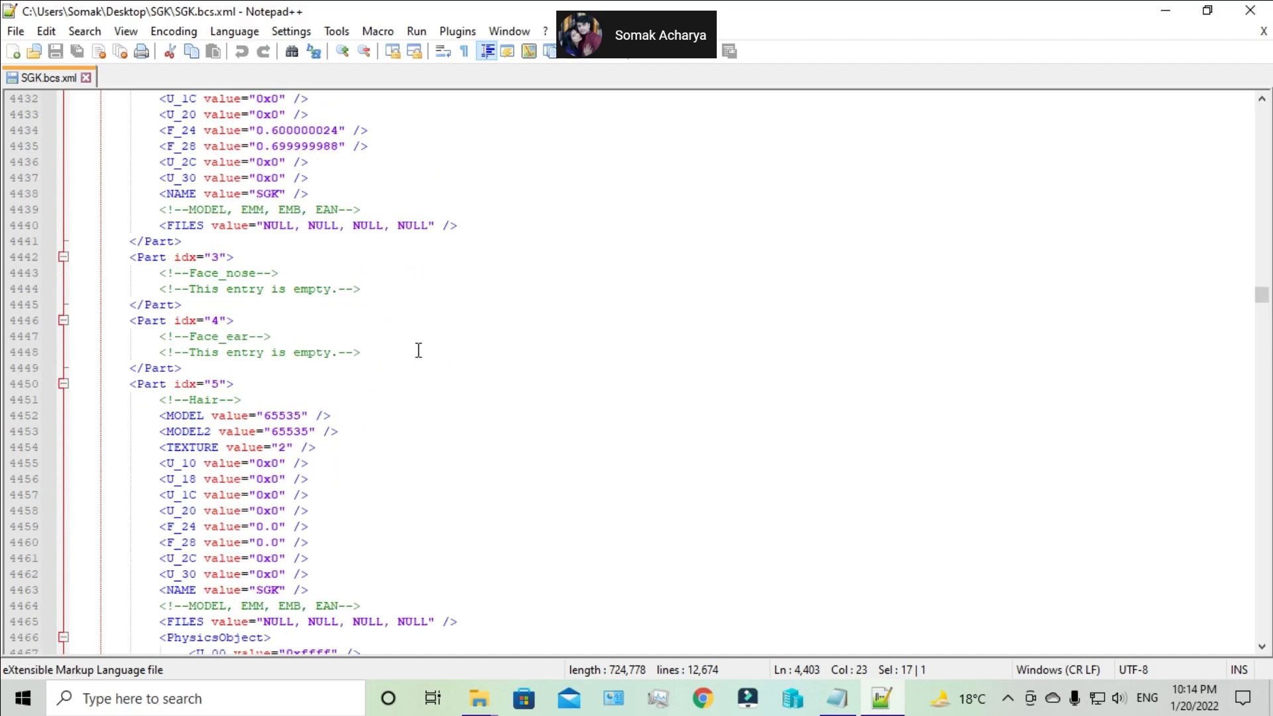
pyautogui.scroll(-3, 358, 367)
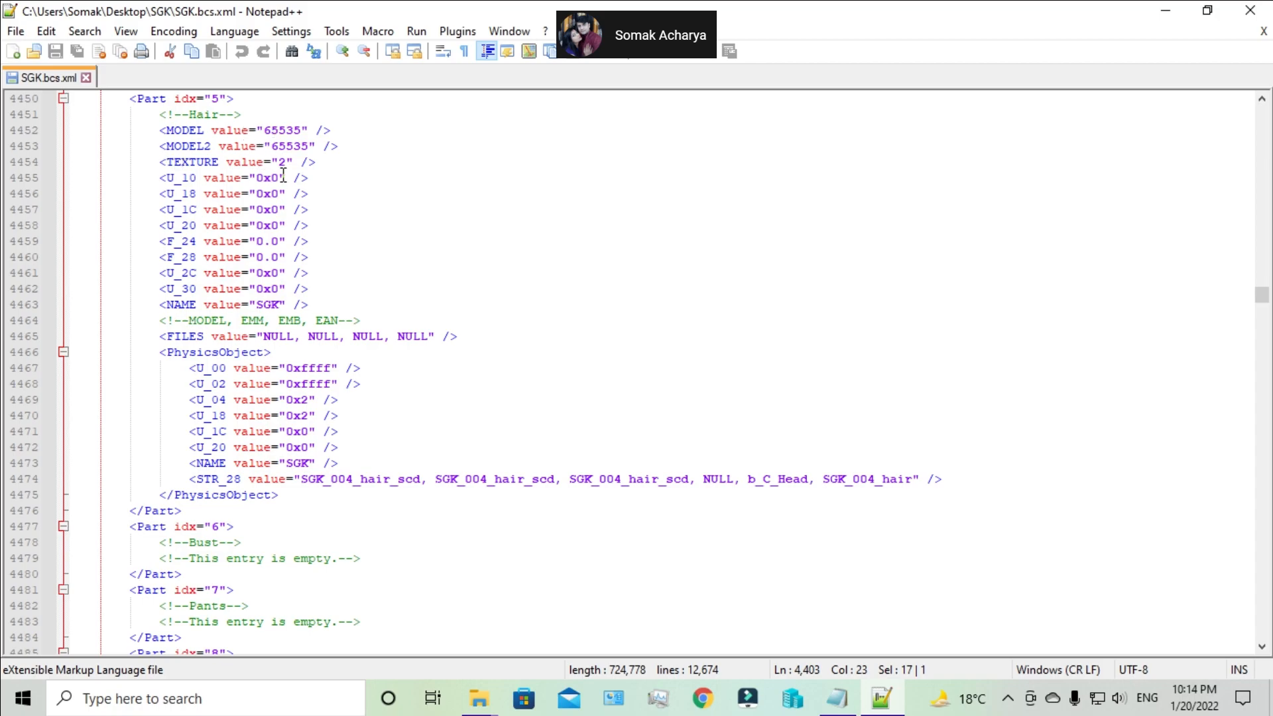
pyautogui.scroll(-3, 321, 358)
pyautogui.scroll(1, 395, 384)
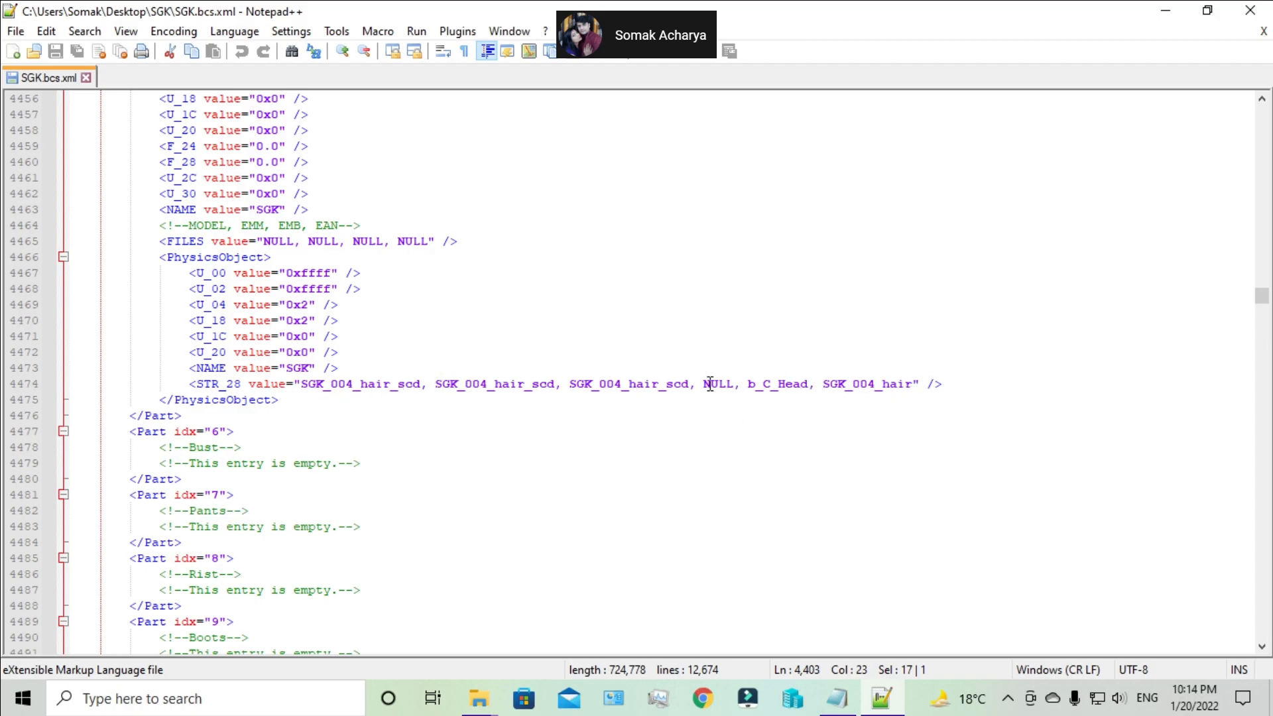
pyautogui.scroll(-5, 448, 358)
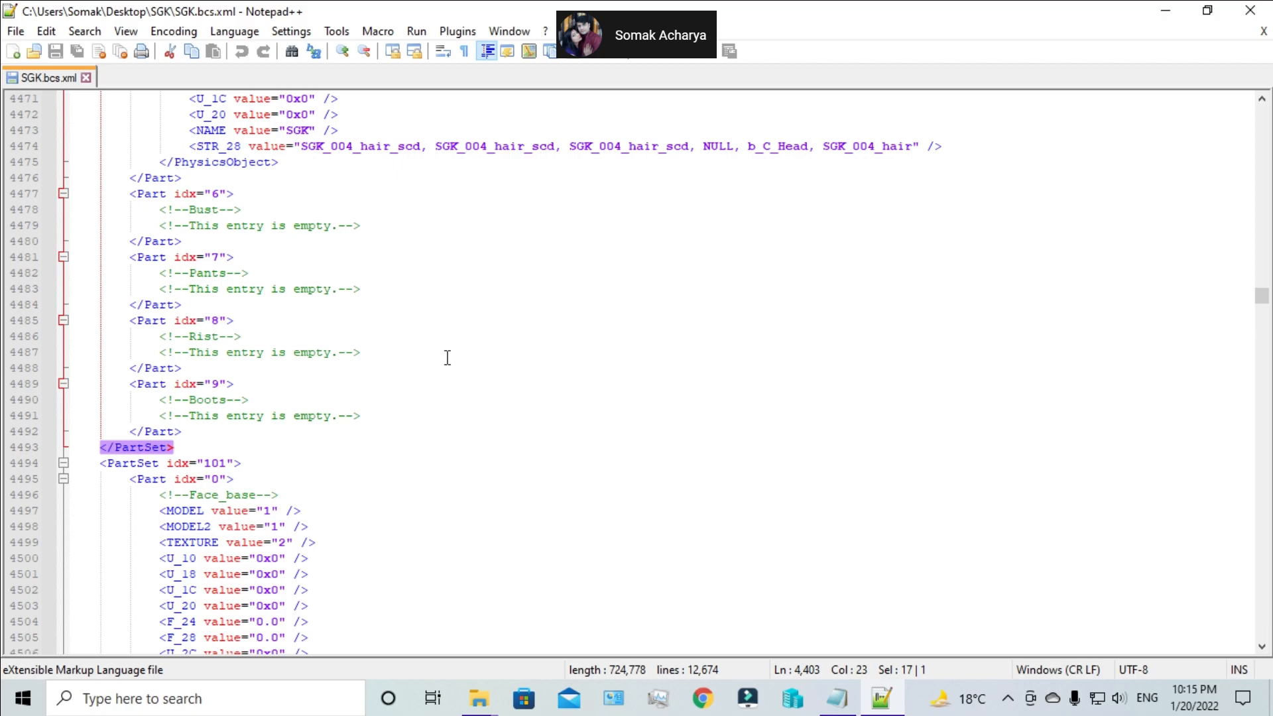
# - Examine the Face_base, Face_eye and Hair entries of PartSet 101 in SGK.bcs.xml, including the hair physics files
pyautogui.scroll(-5, 447, 358)
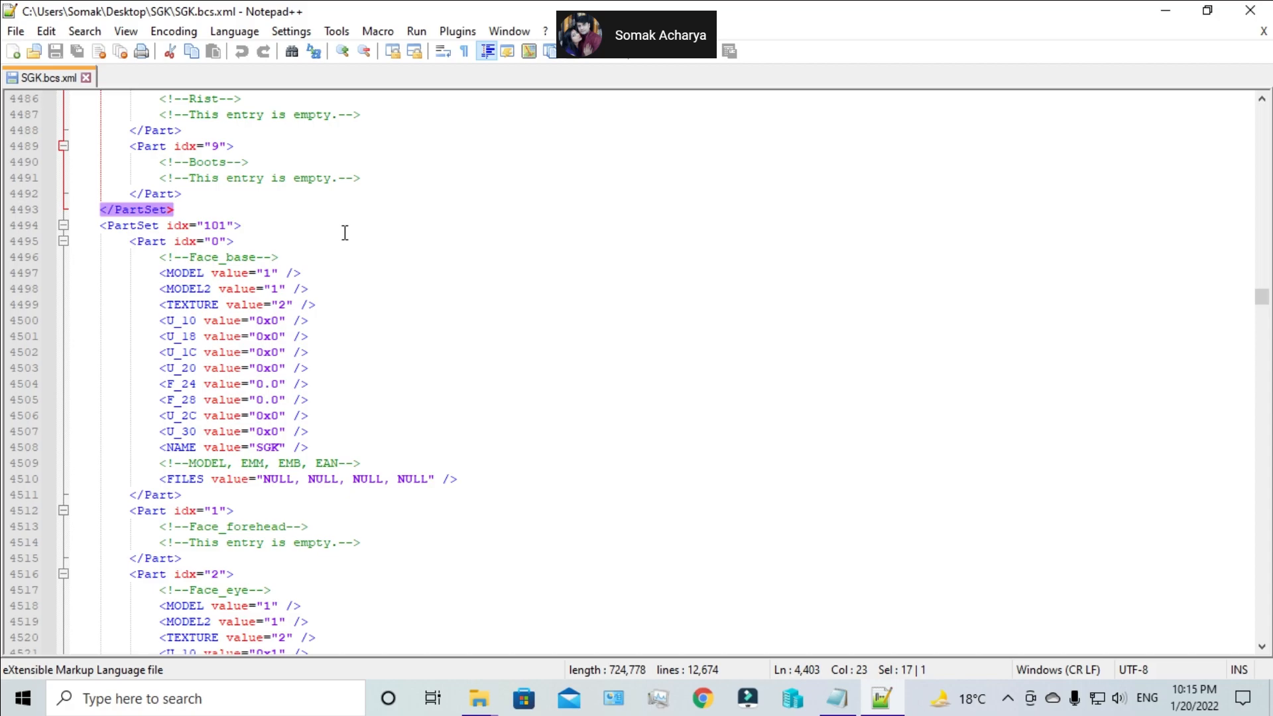
pyautogui.scroll(-6, 345, 233)
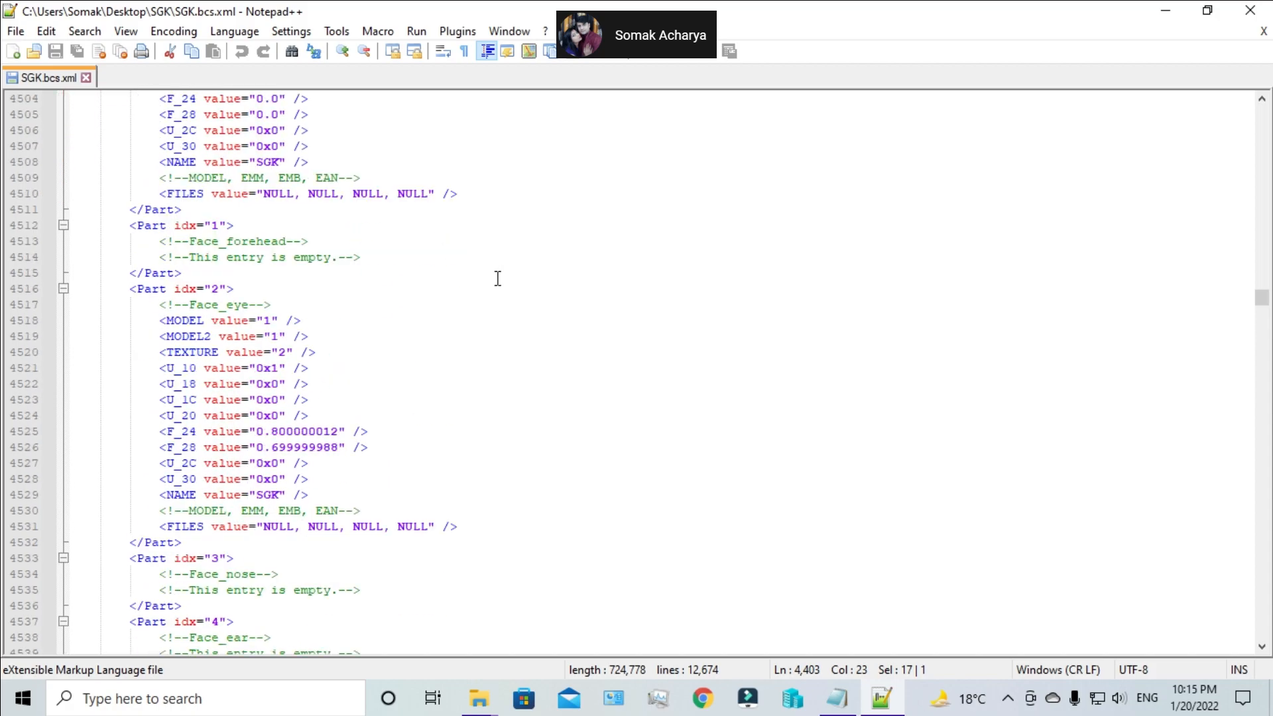
pyautogui.scroll(-4, 498, 278)
pyautogui.scroll(-10, 445, 242)
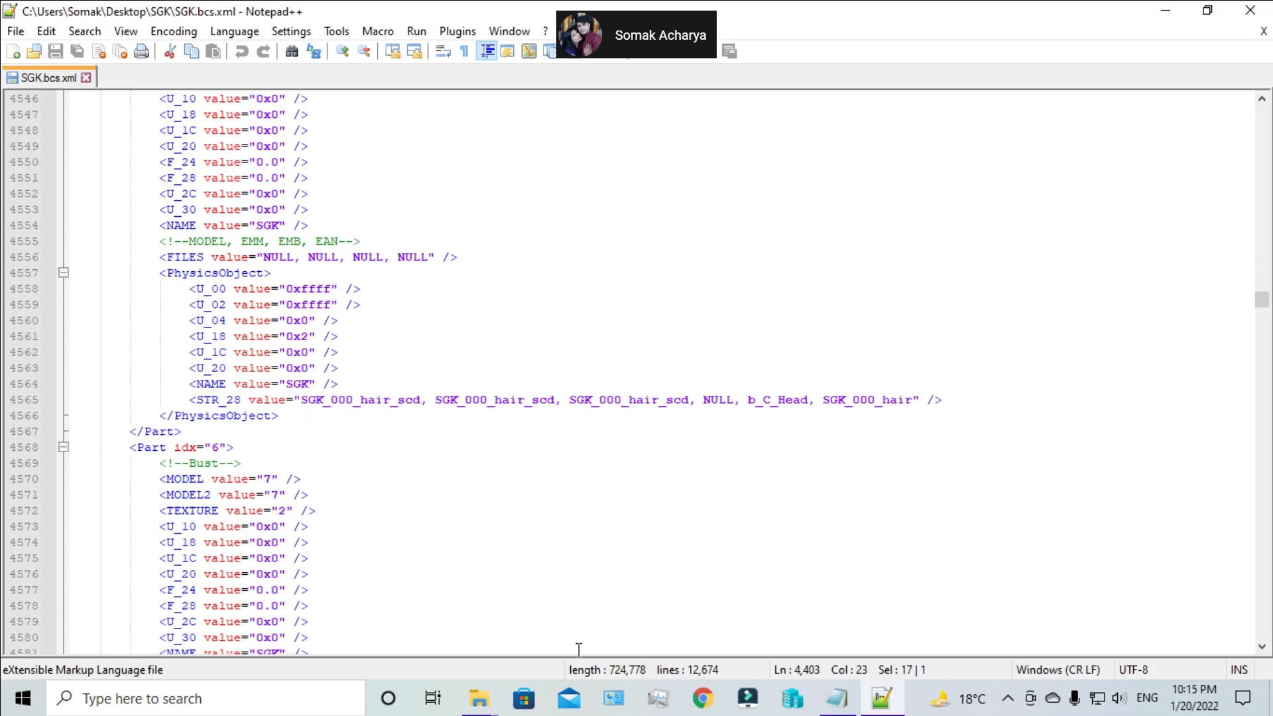
# - Return to the SGK New folder in File Explorer and review the SGK_000_hair_scd dyt.emb, emb, emd and emm files
pyautogui.moveTo(478, 698)
pyautogui.click(494, 630)
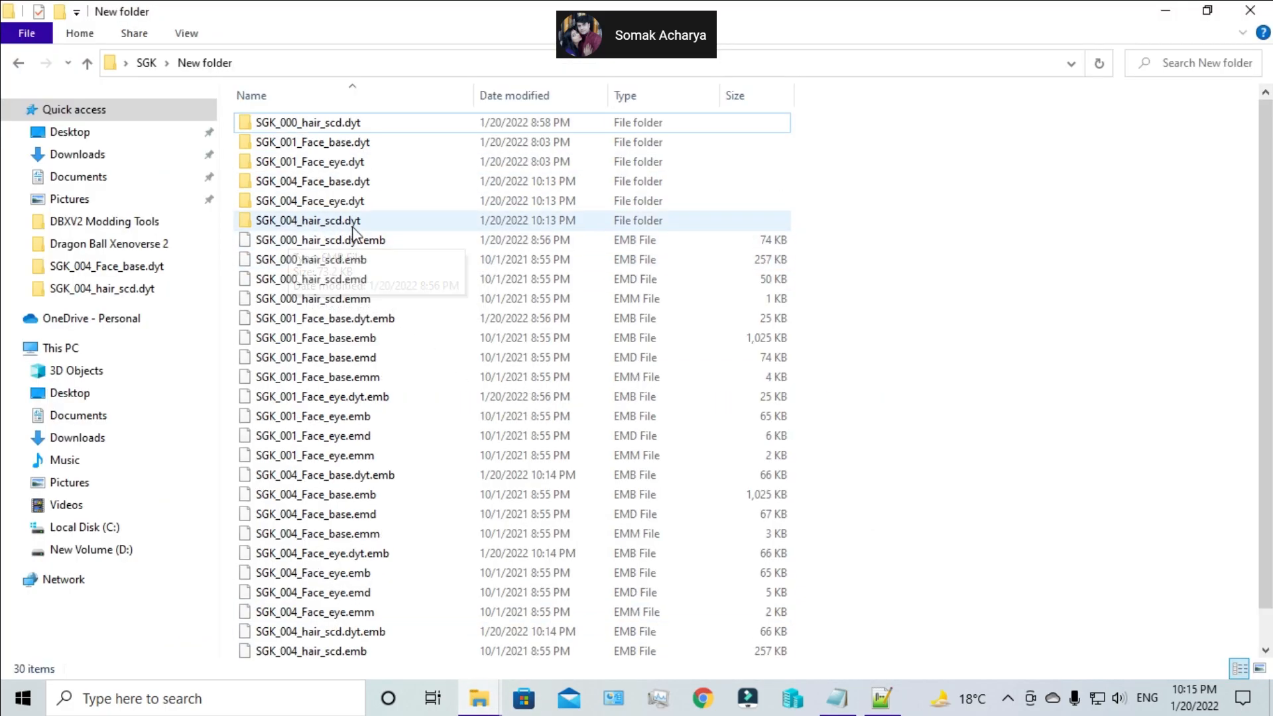
pyautogui.click(302, 240)
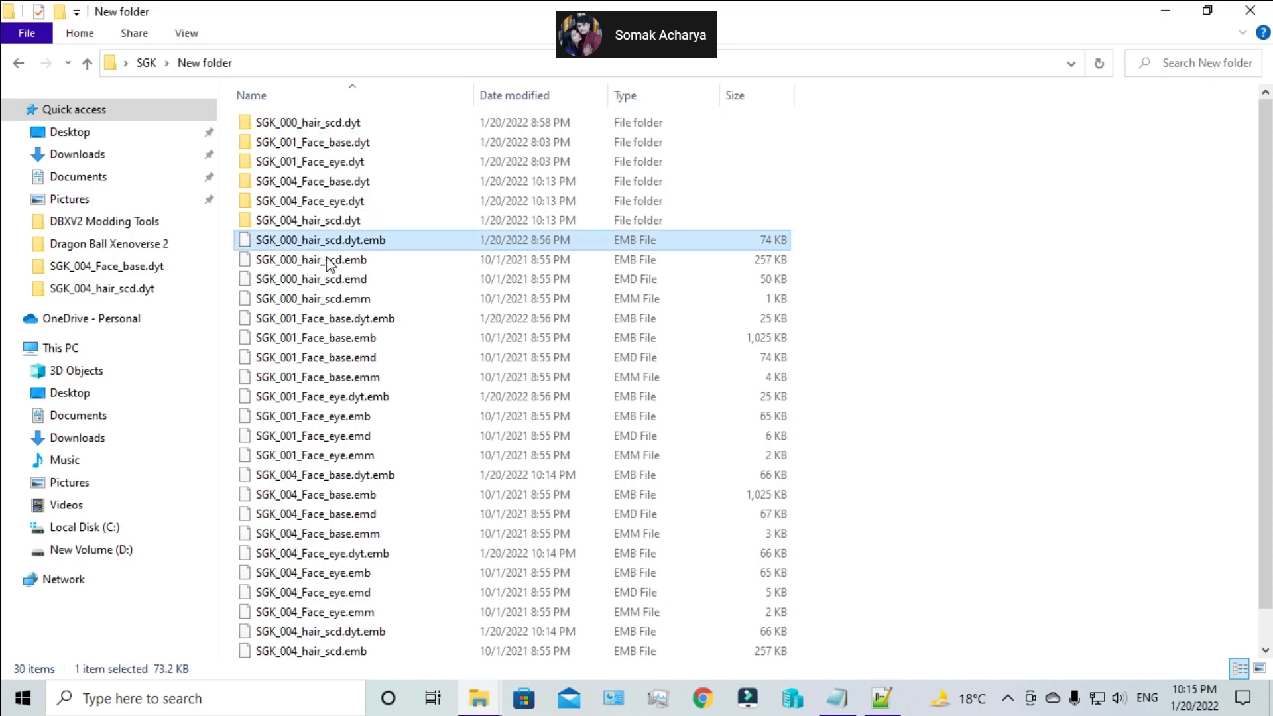
pyautogui.click(325, 260)
pyautogui.click(322, 279)
pyautogui.click(317, 300)
pyautogui.click(318, 240)
pyautogui.click(320, 259)
pyautogui.click(321, 279)
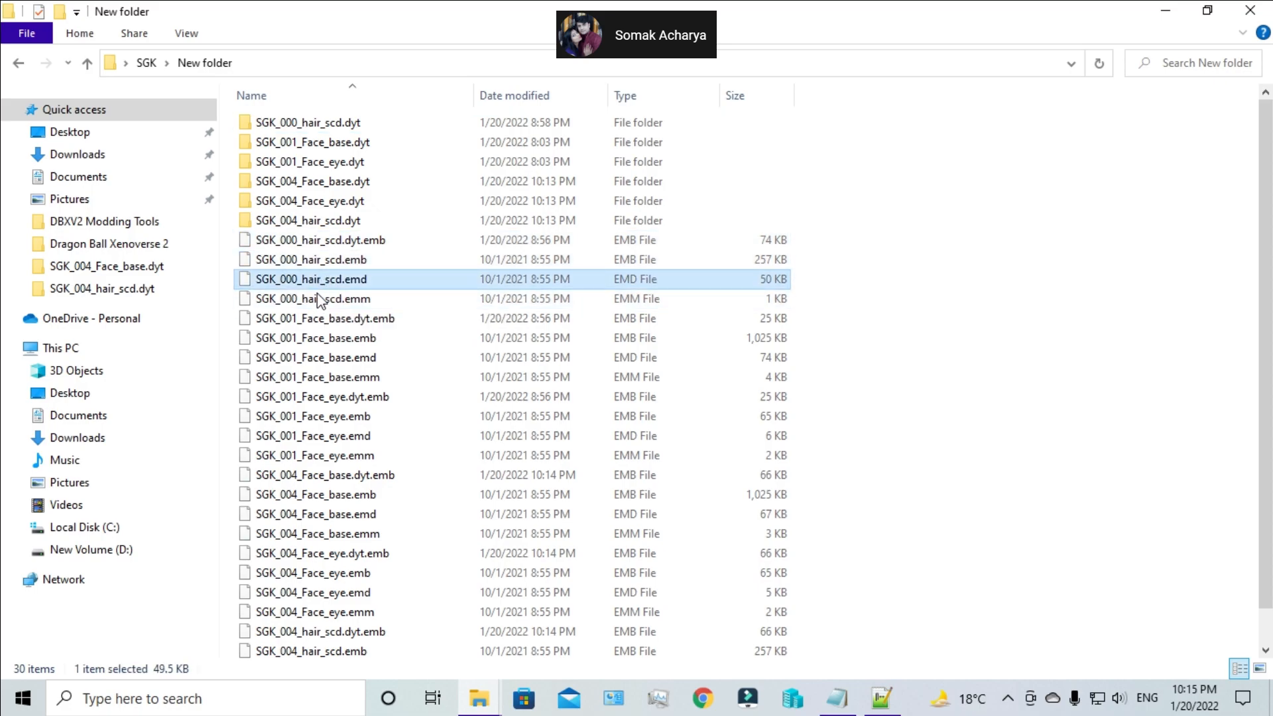
pyautogui.click(320, 299)
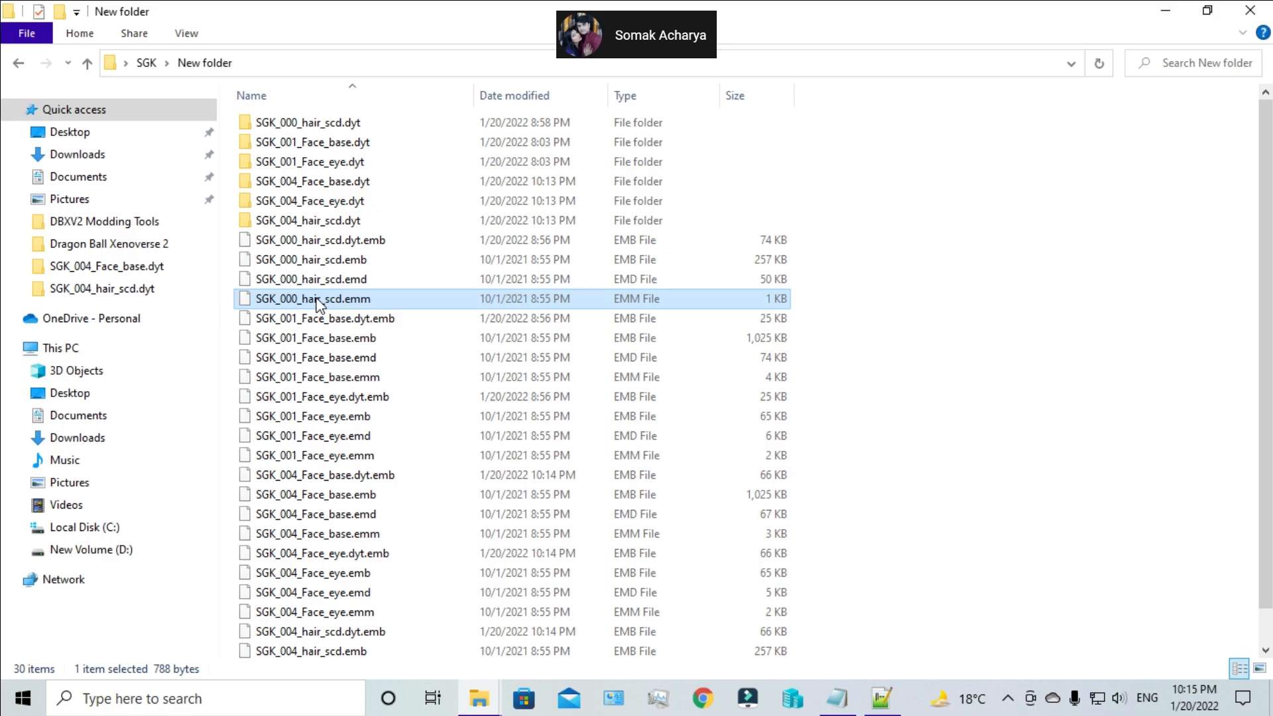
# - Inspect the DATA002 texture from the SGK_000_hair_scd.dyt folder in paint.net at 300% and close it without editing
pyautogui.doubleClick(343, 125)
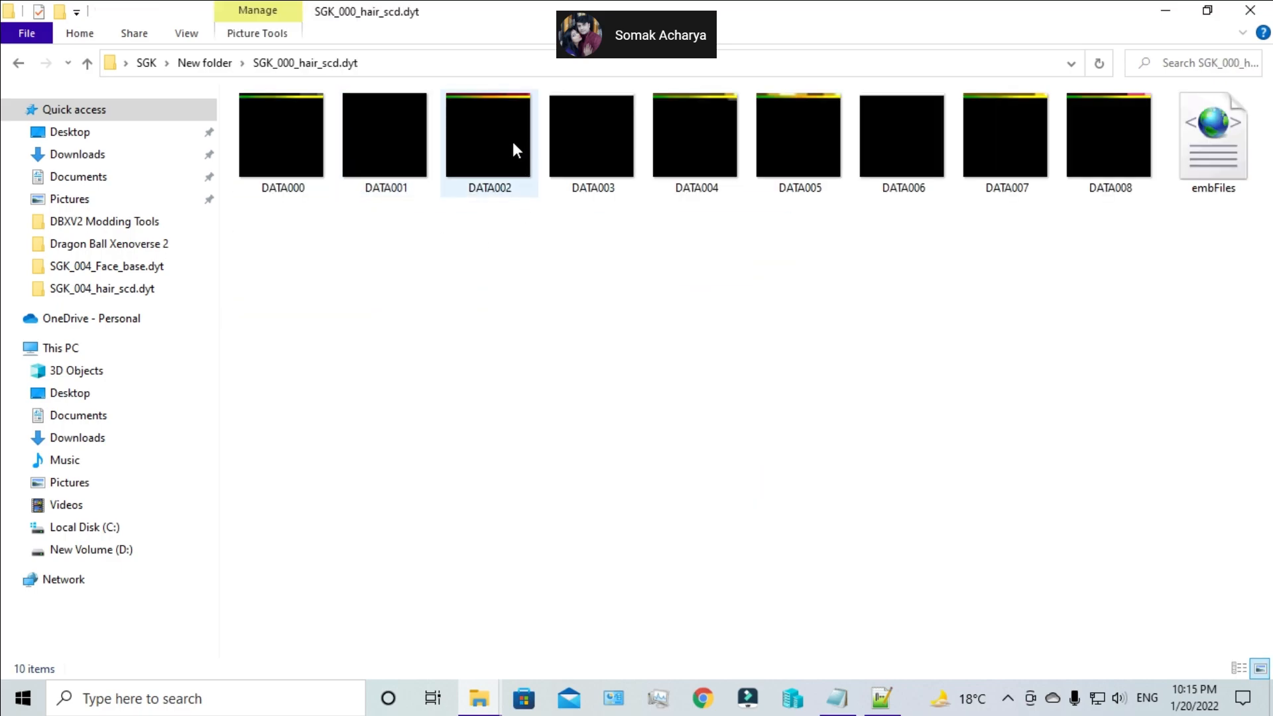
pyautogui.doubleClick(503, 168)
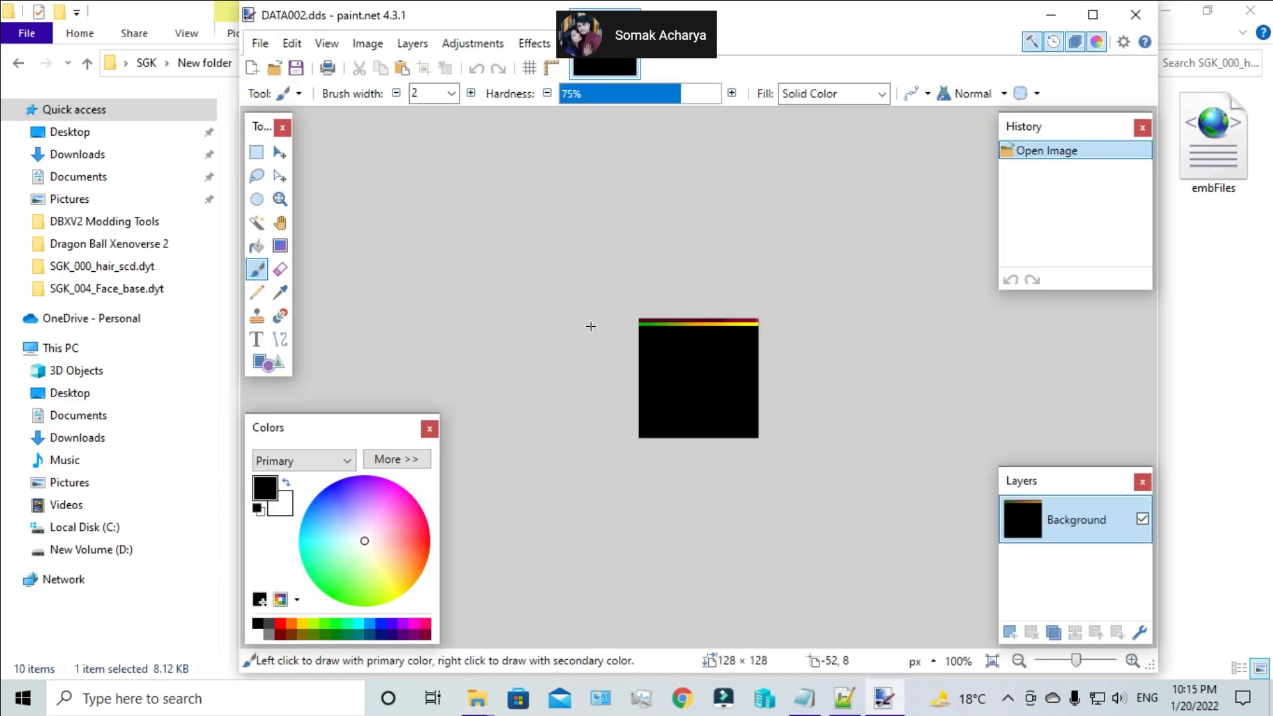
pyautogui.scroll(3, 591, 327)
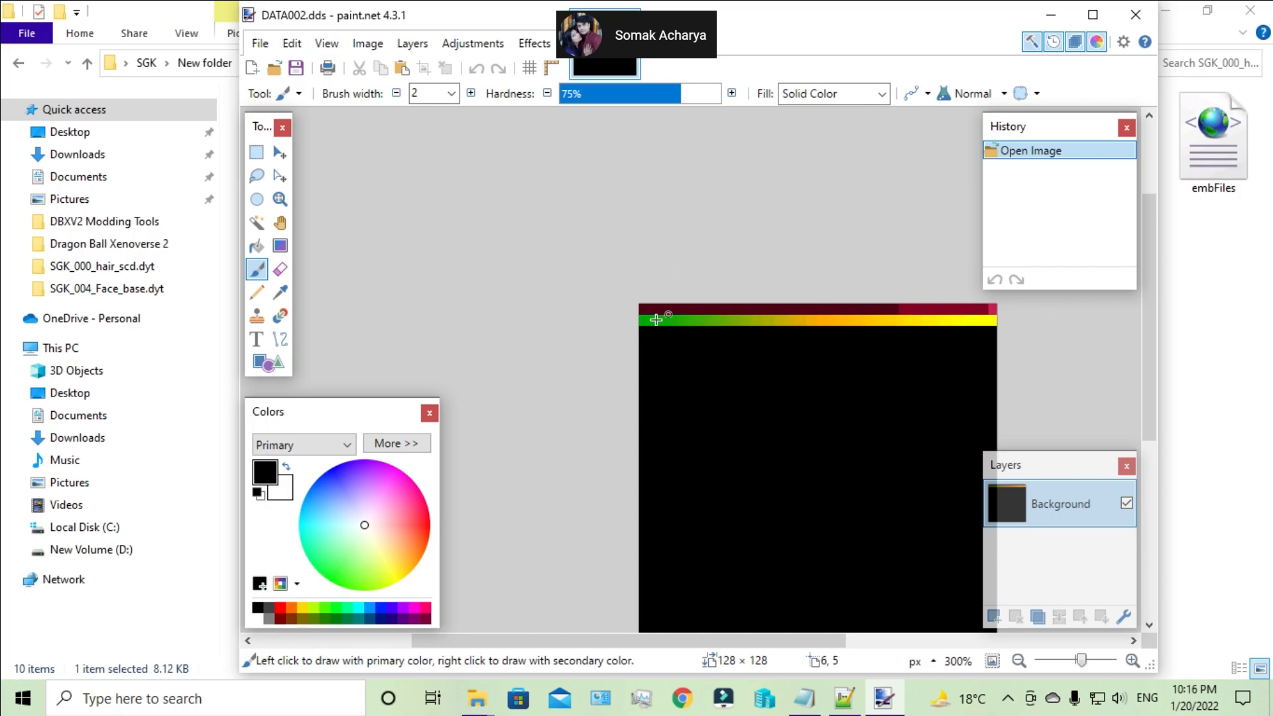
pyautogui.click(1136, 15)
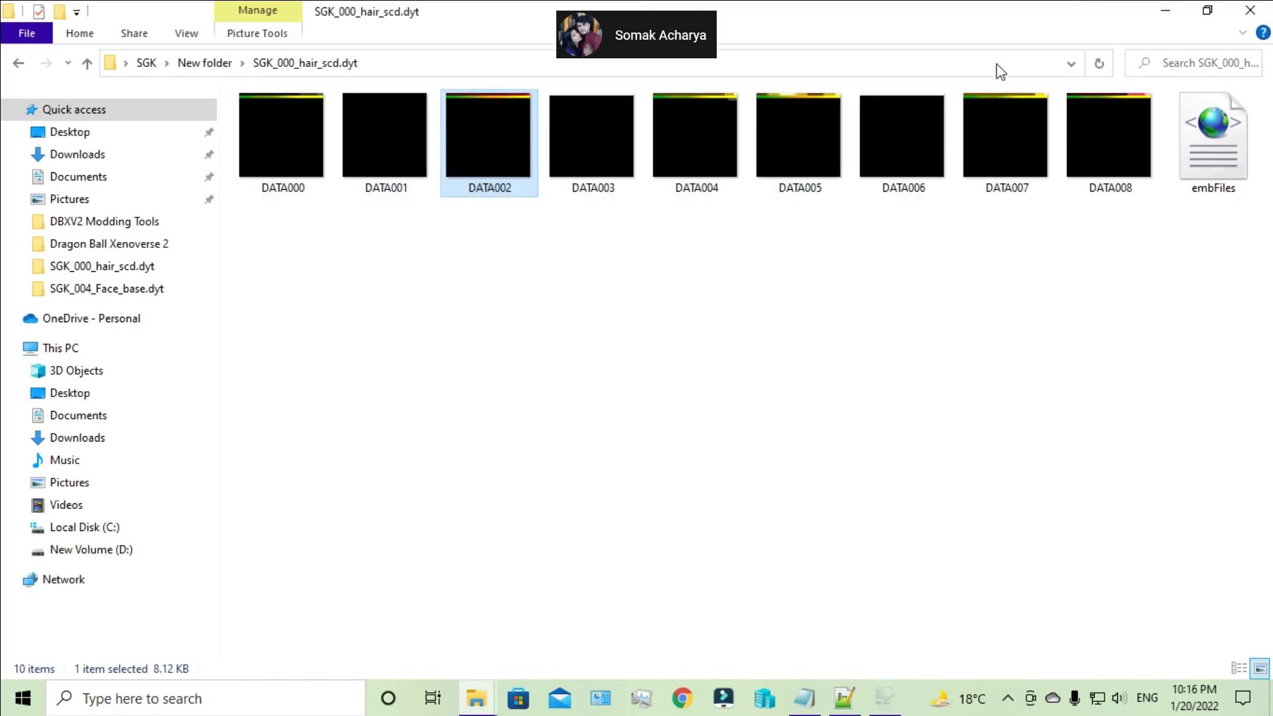
pyautogui.click(499, 321)
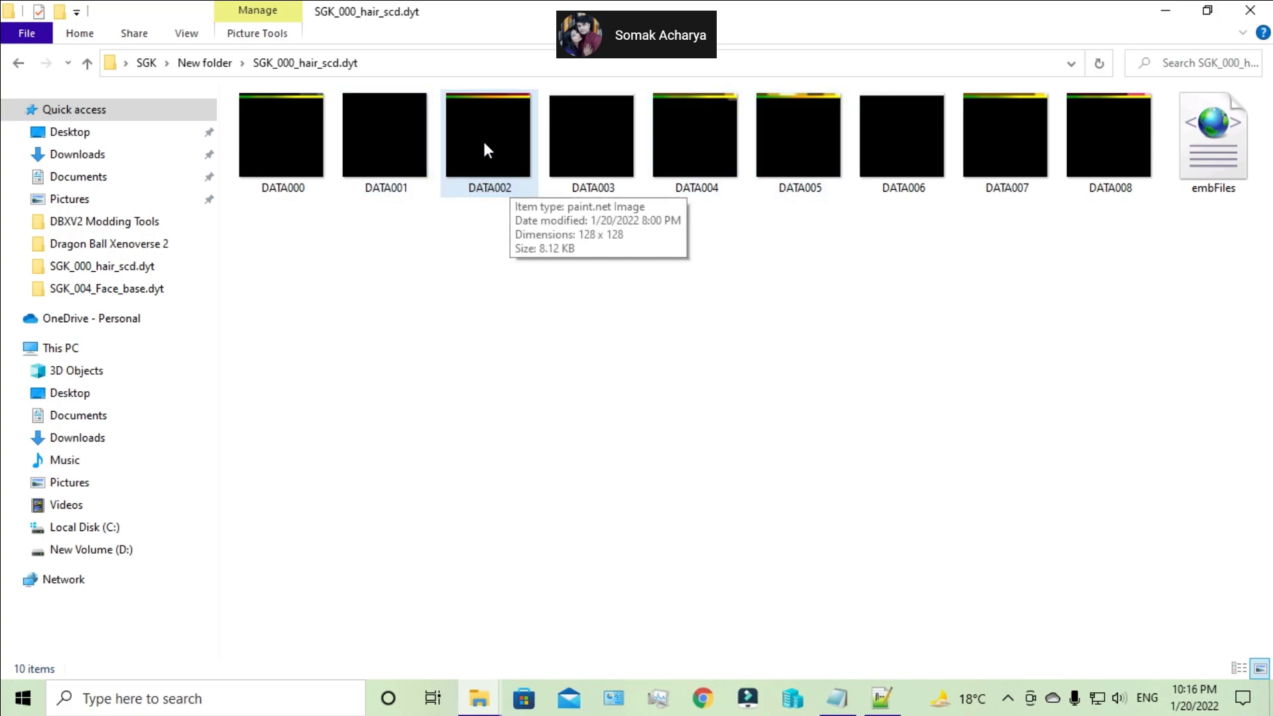
pyautogui.click(471, 189)
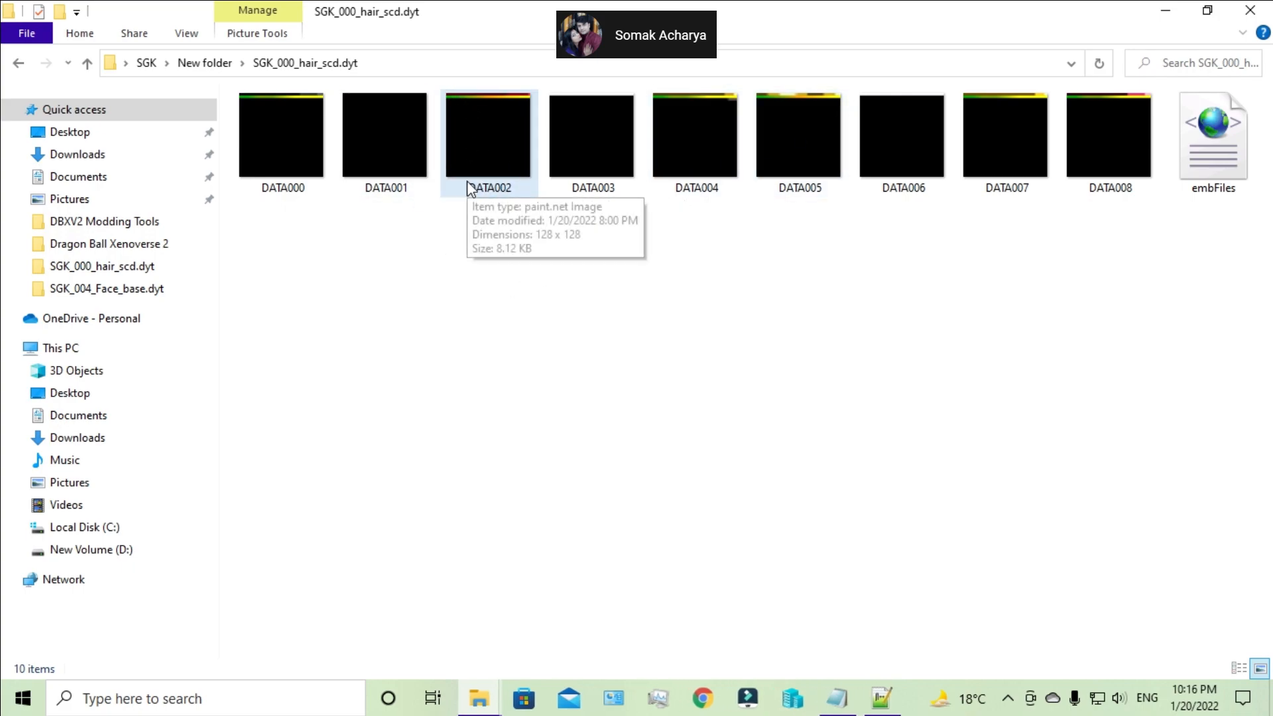
# - Look through the textures in the SGK_001_Face_base.dyt and SGK_001_Face_eye.dyt folders, returning to the SGK New folder
pyautogui.click(87, 63)
pyautogui.doubleClick(313, 142)
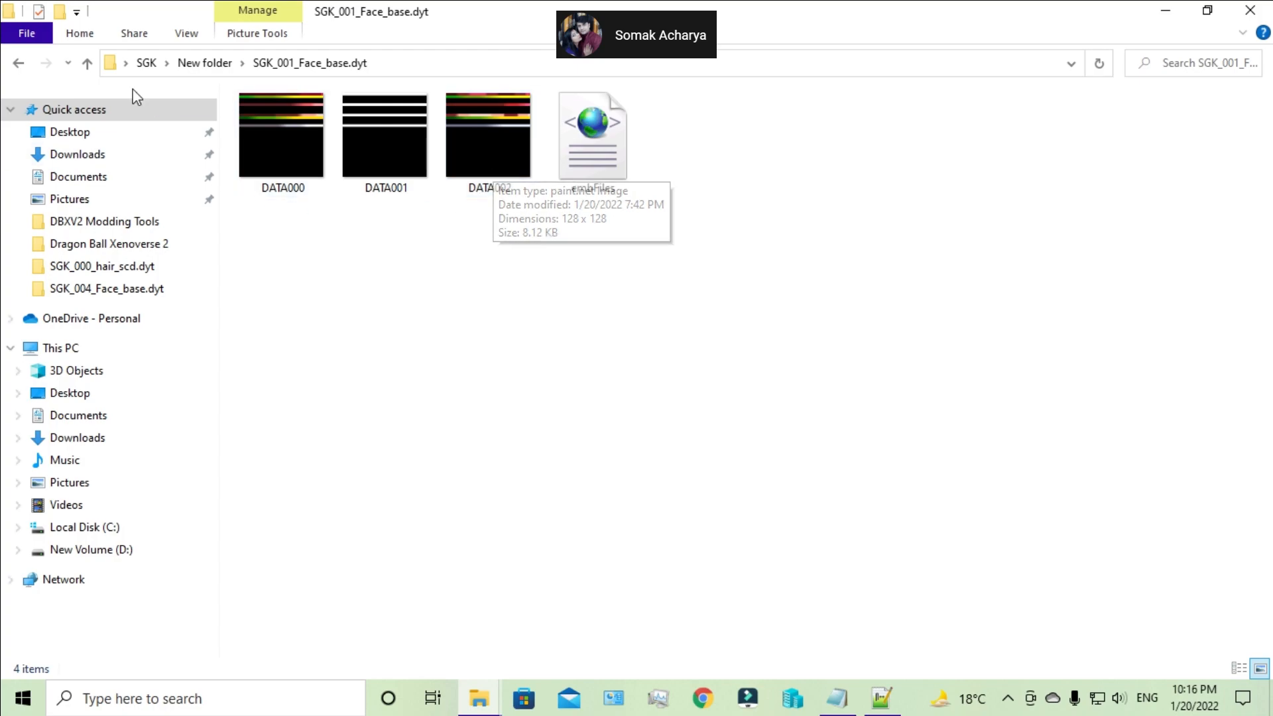
pyautogui.click(87, 63)
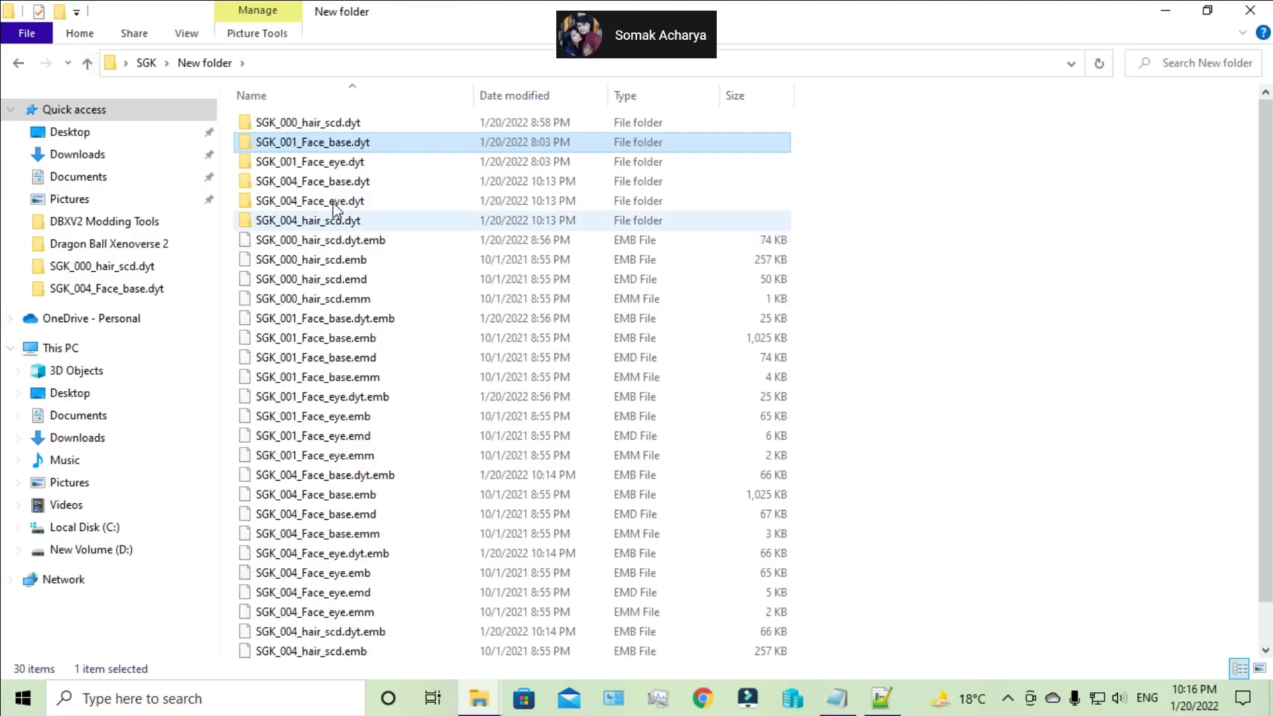
pyautogui.doubleClick(331, 165)
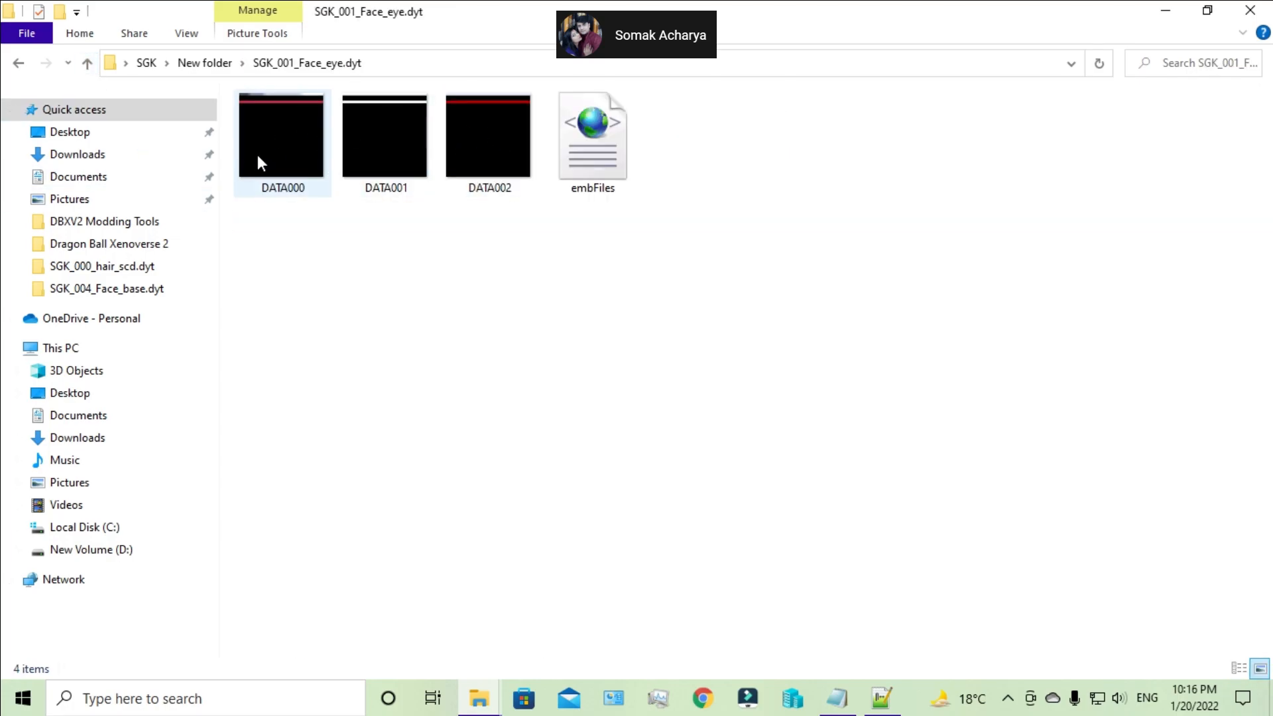
pyautogui.click(86, 63)
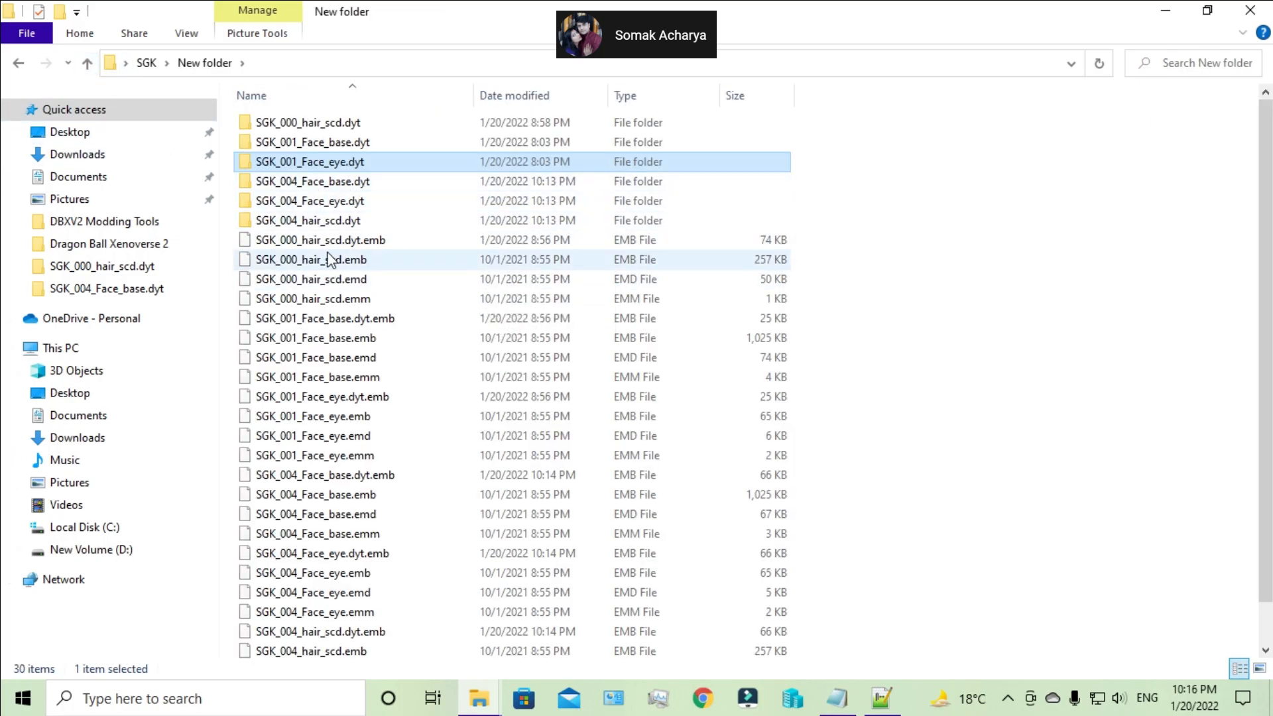
pyautogui.click(996, 472)
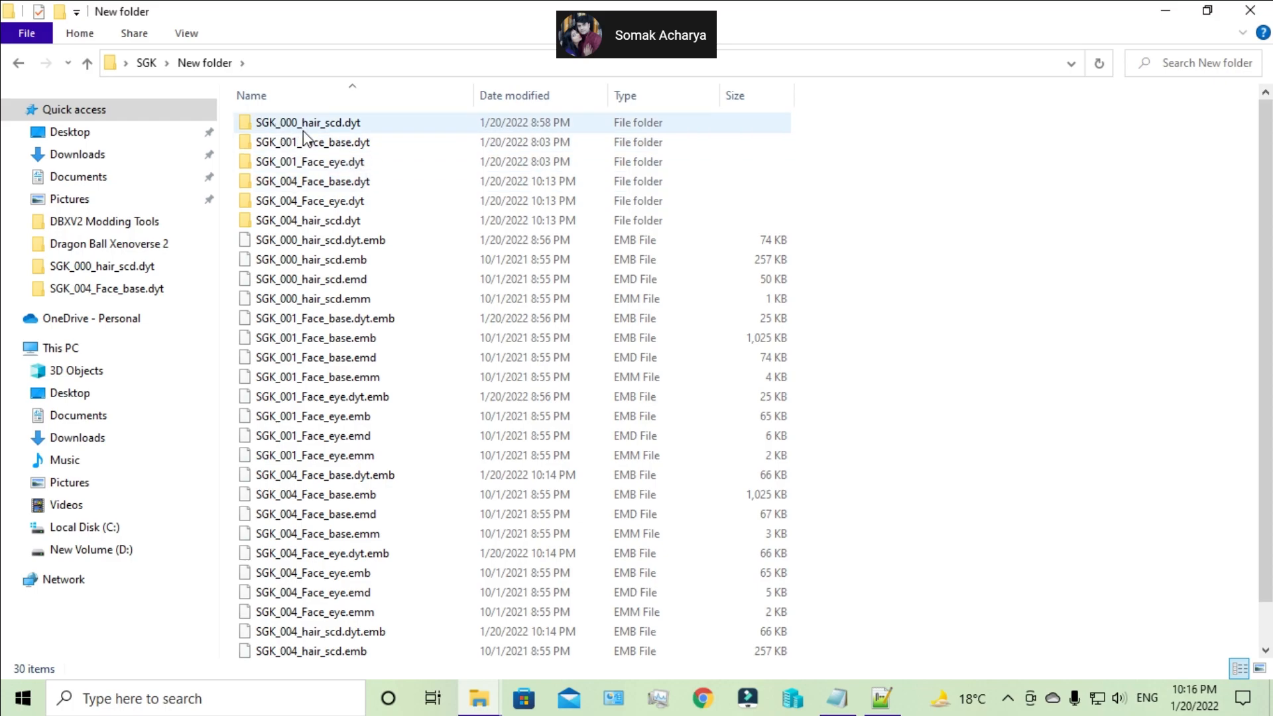
# - Look through the textures in the SGK_000_hair_scd.dyt folder, locating DATA002, and return to the SGK New folder
pyautogui.doubleClick(329, 126)
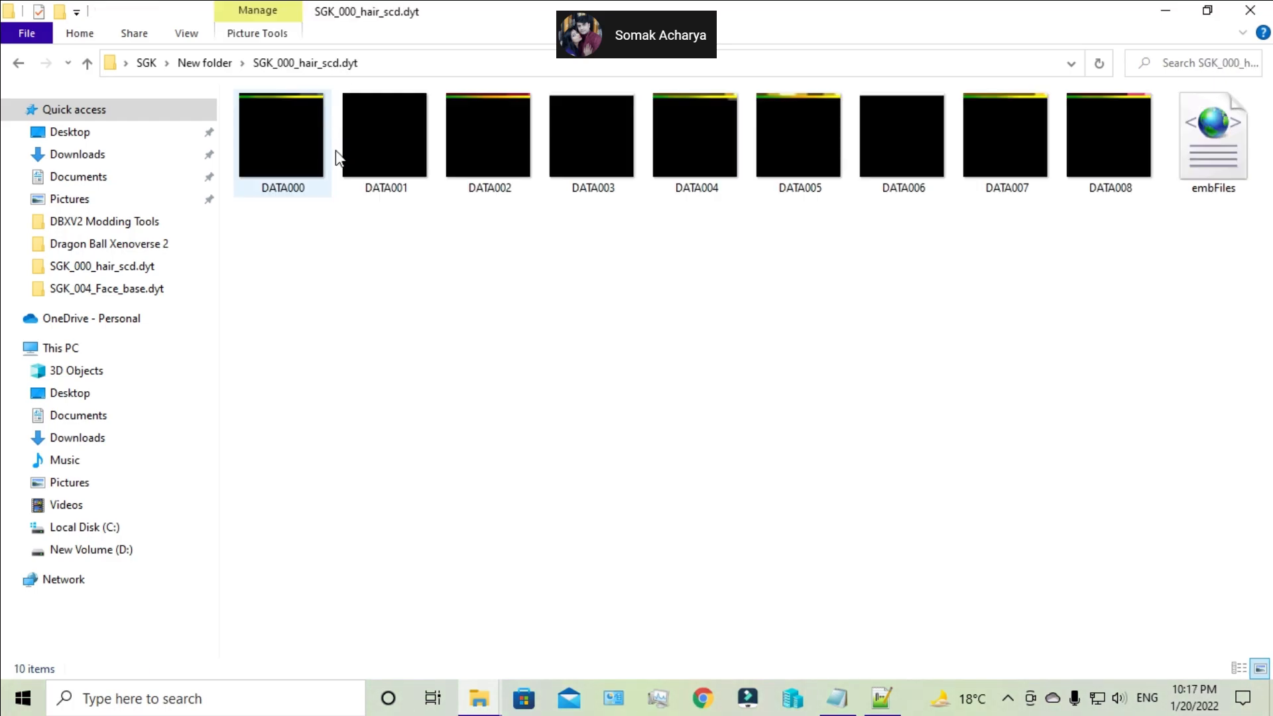
pyautogui.rightClick(468, 140)
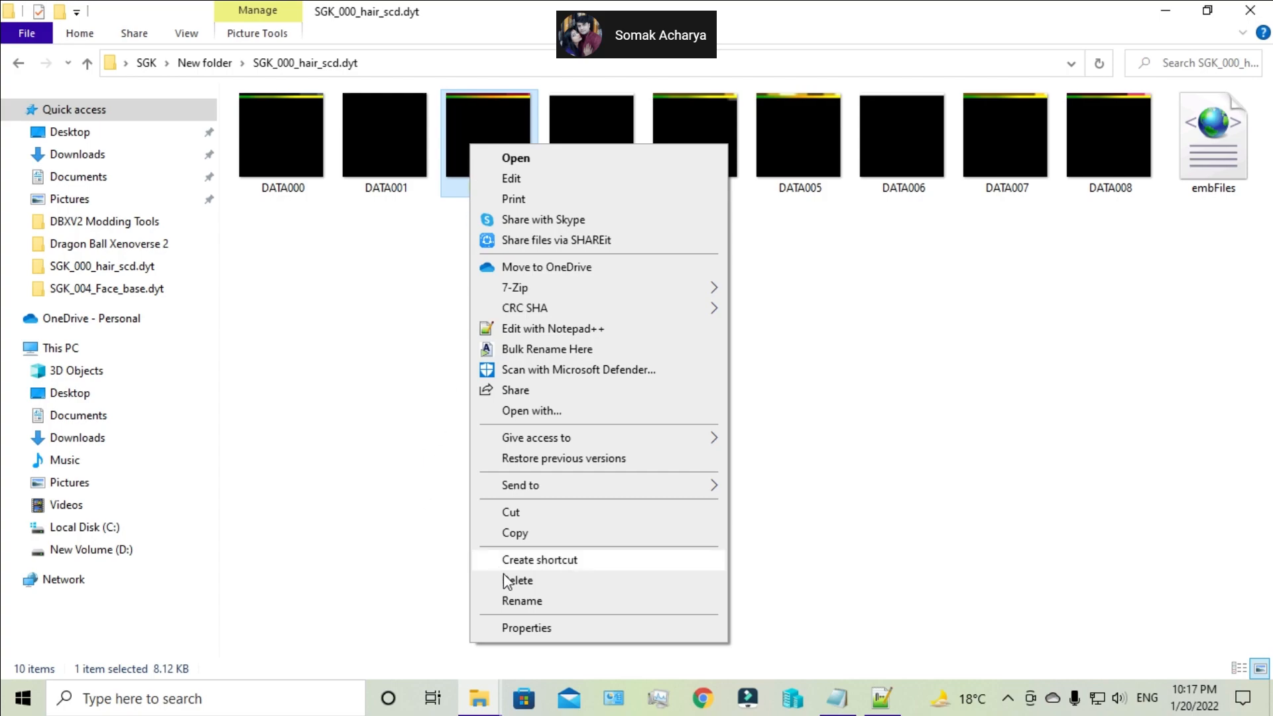
pyautogui.click(431, 494)
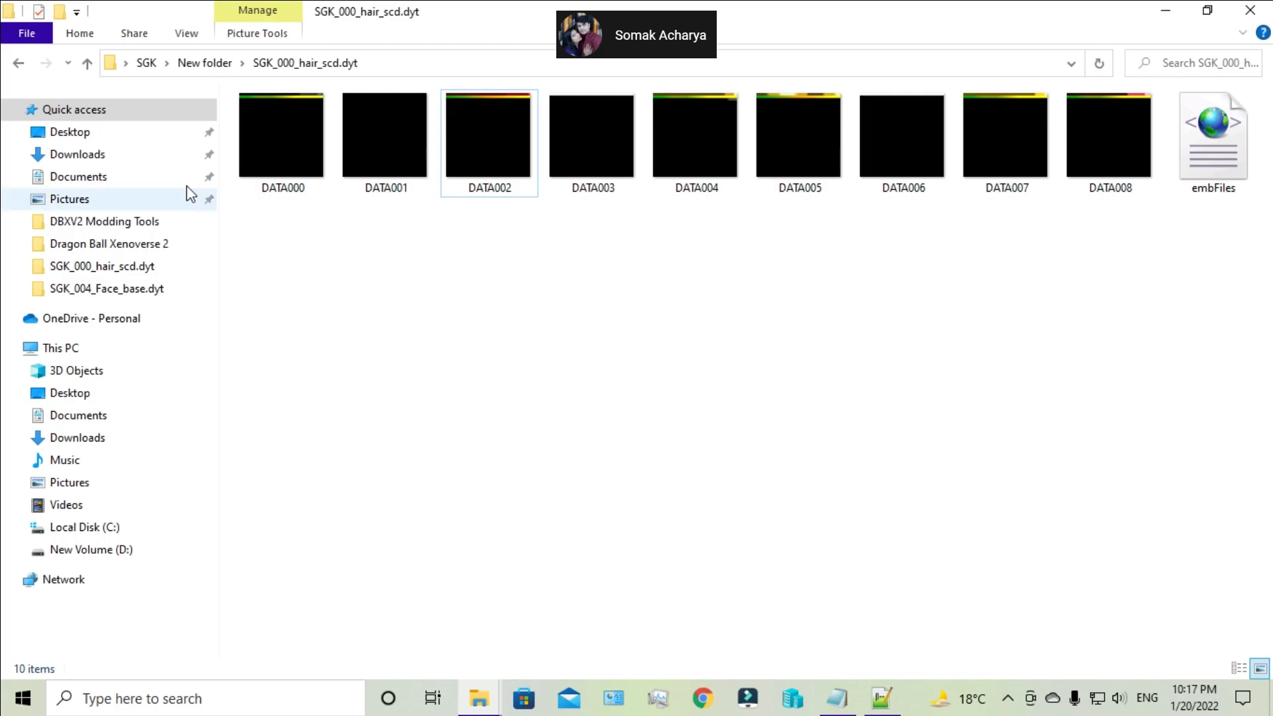
pyautogui.click(87, 63)
pyautogui.click(1035, 282)
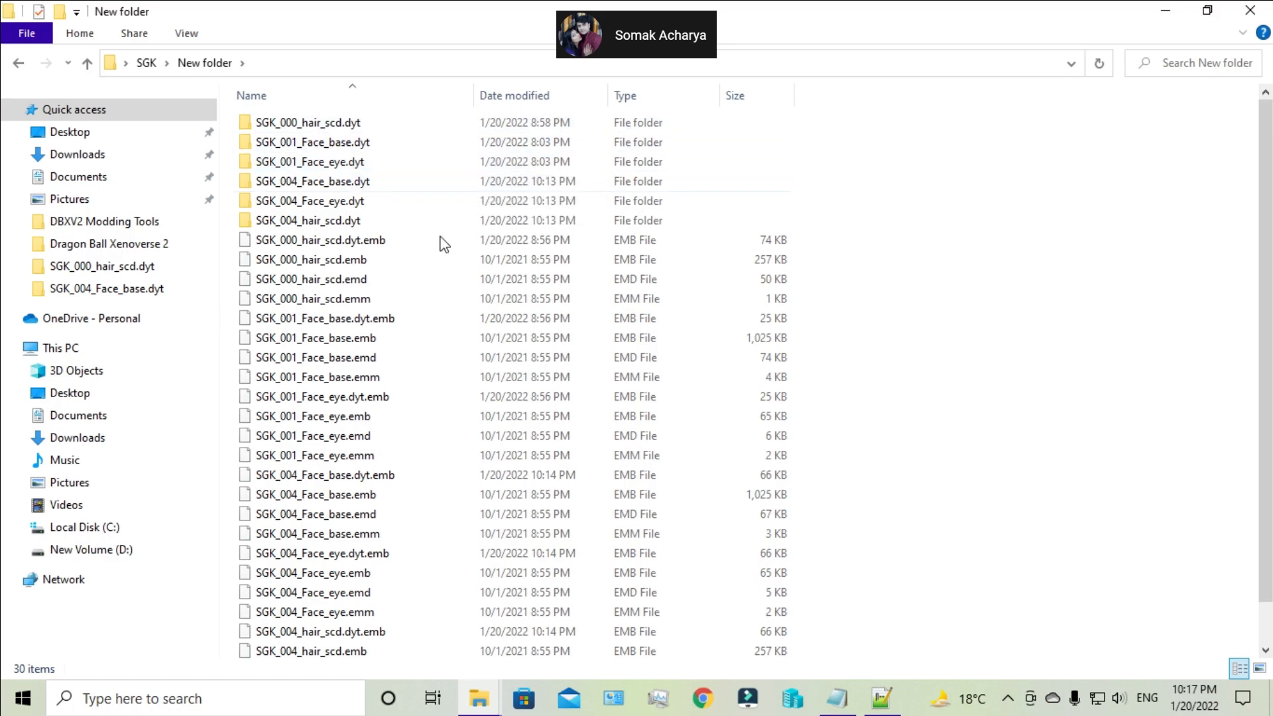
# - Switch to SGK.bcs.xml in Notepad++, review PartSet 101 from Hair back up to Face_base, and return to File Explorer
pyautogui.moveTo(884, 701)
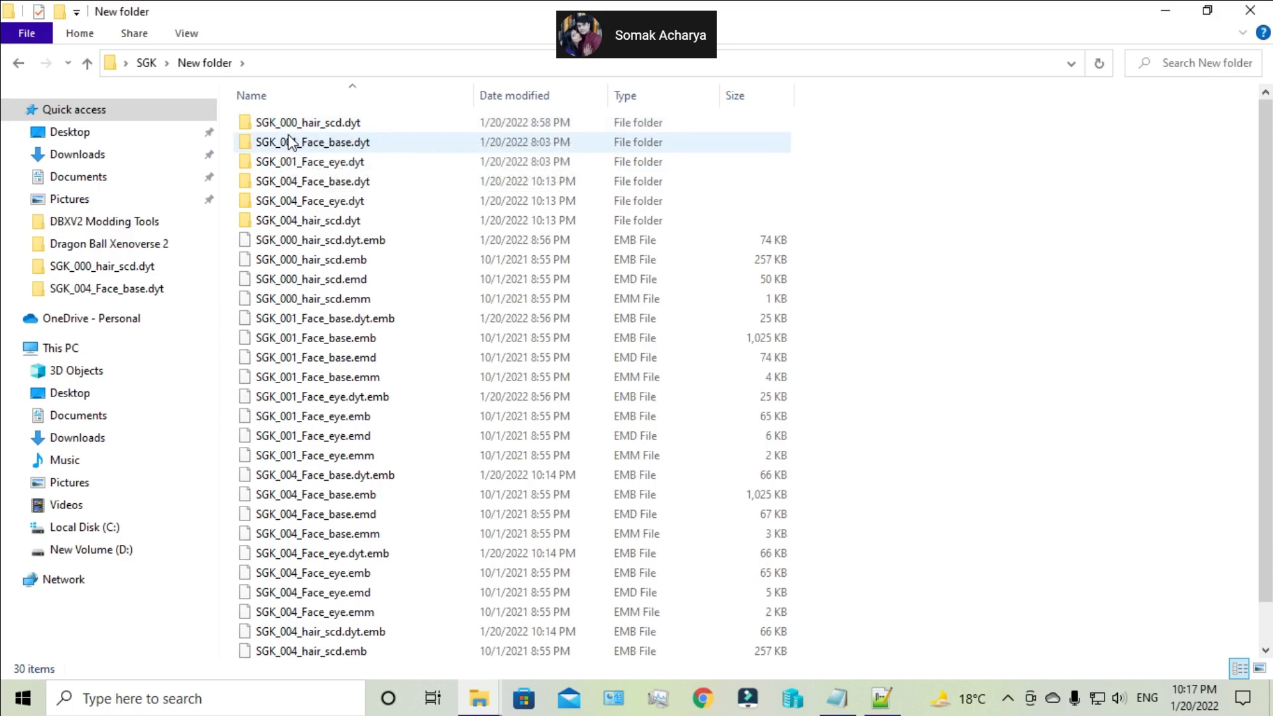
pyautogui.click(882, 702)
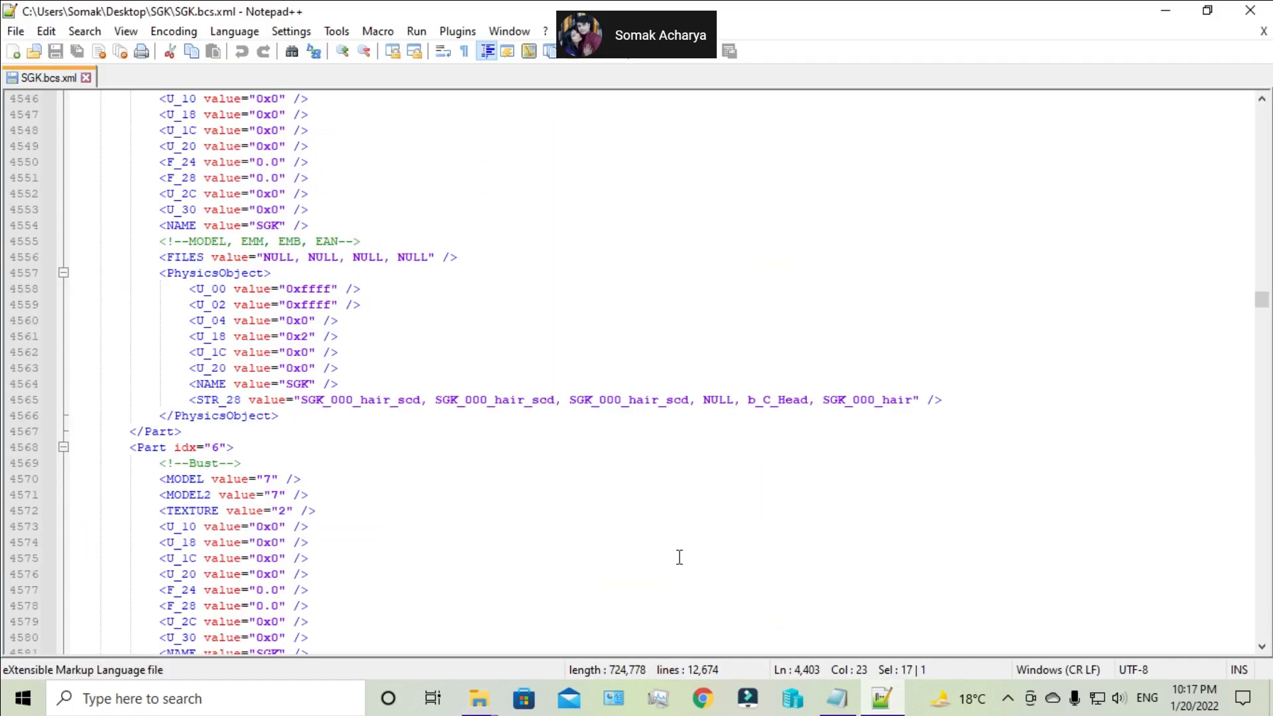
pyautogui.scroll(15, 451, 325)
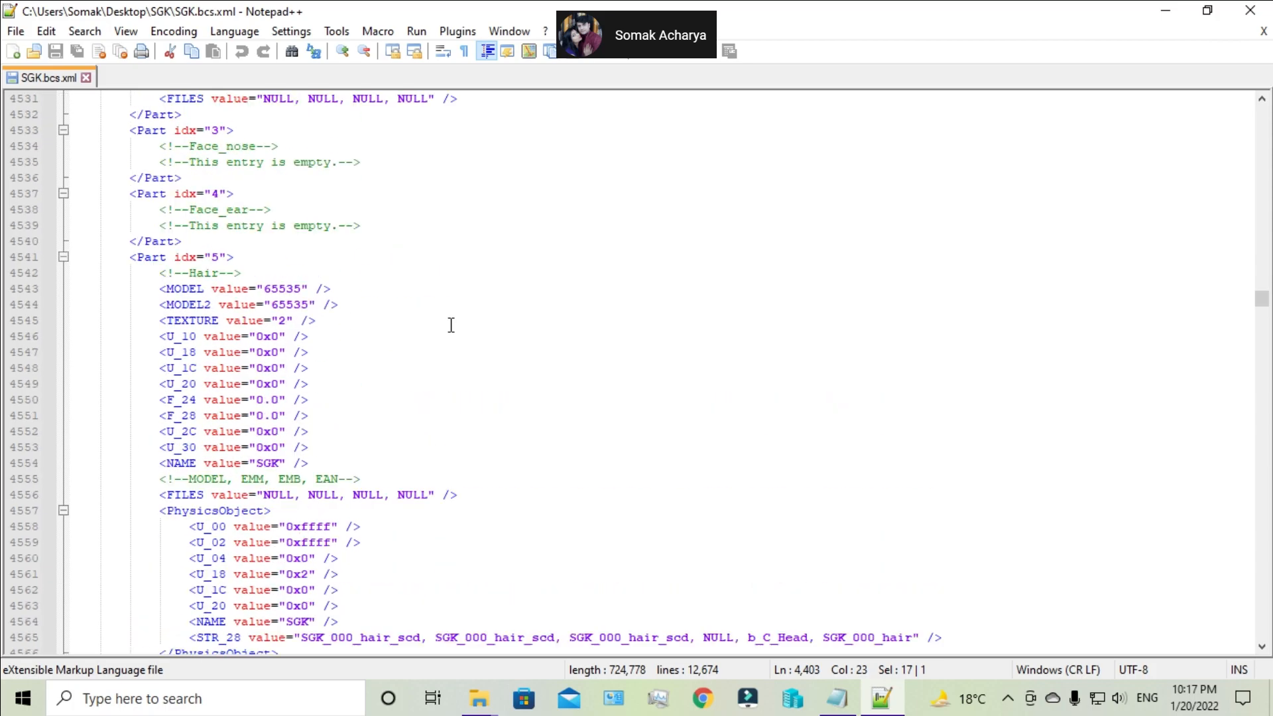
pyautogui.scroll(6, 451, 325)
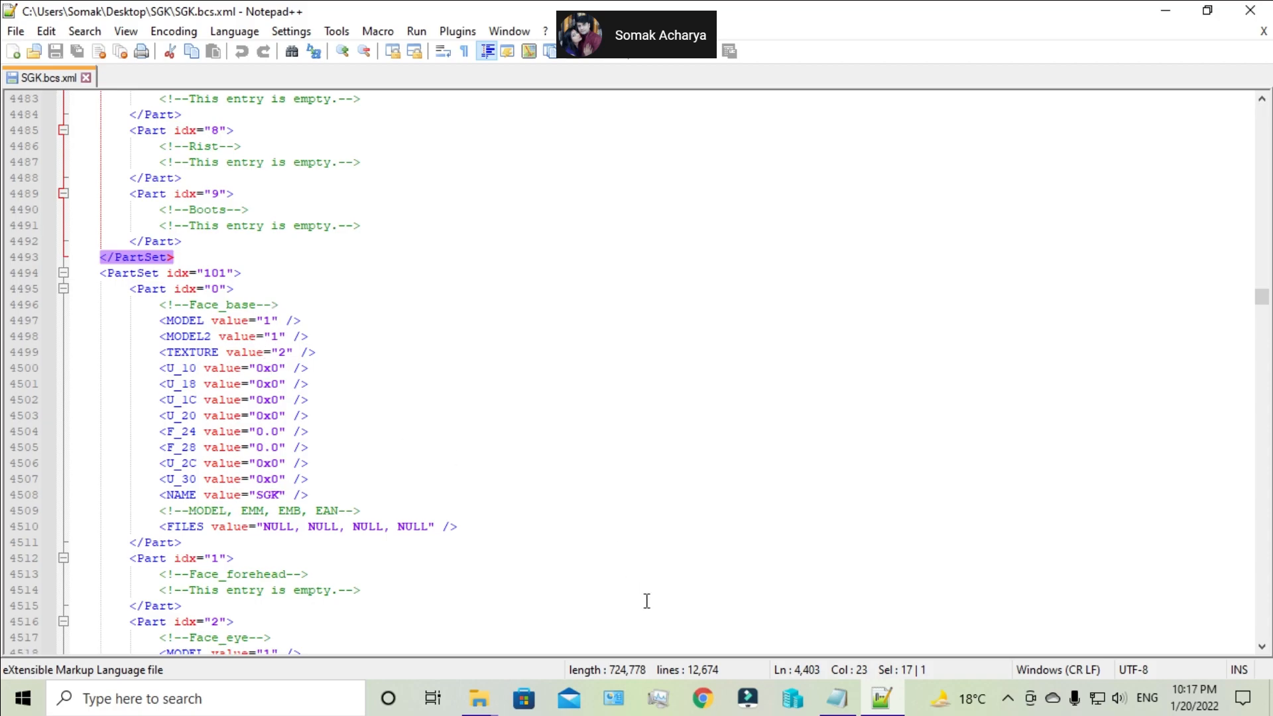
pyautogui.moveTo(465, 683)
pyautogui.click(570, 638)
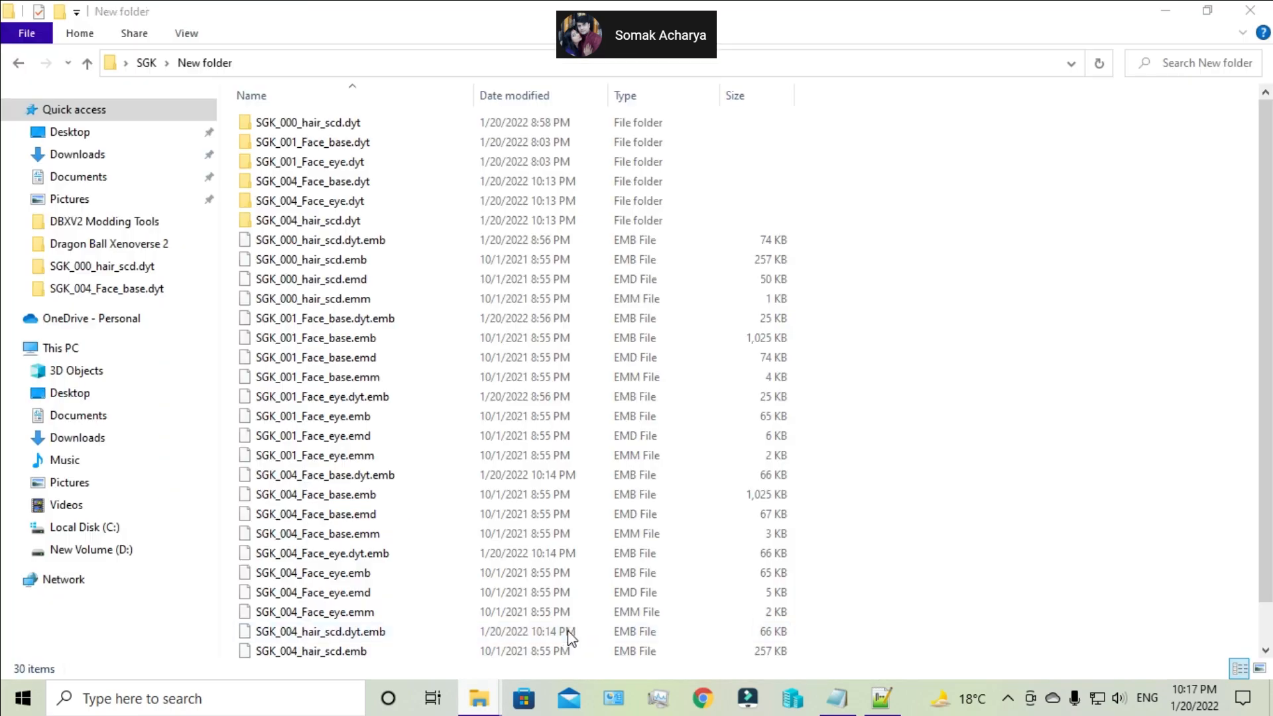
# - Inspect the DATA002 texture from the SGK_001_Face_base.dyt folder in paint.net, close it without editing, and return to the SGK New folder
pyautogui.click(340, 150)
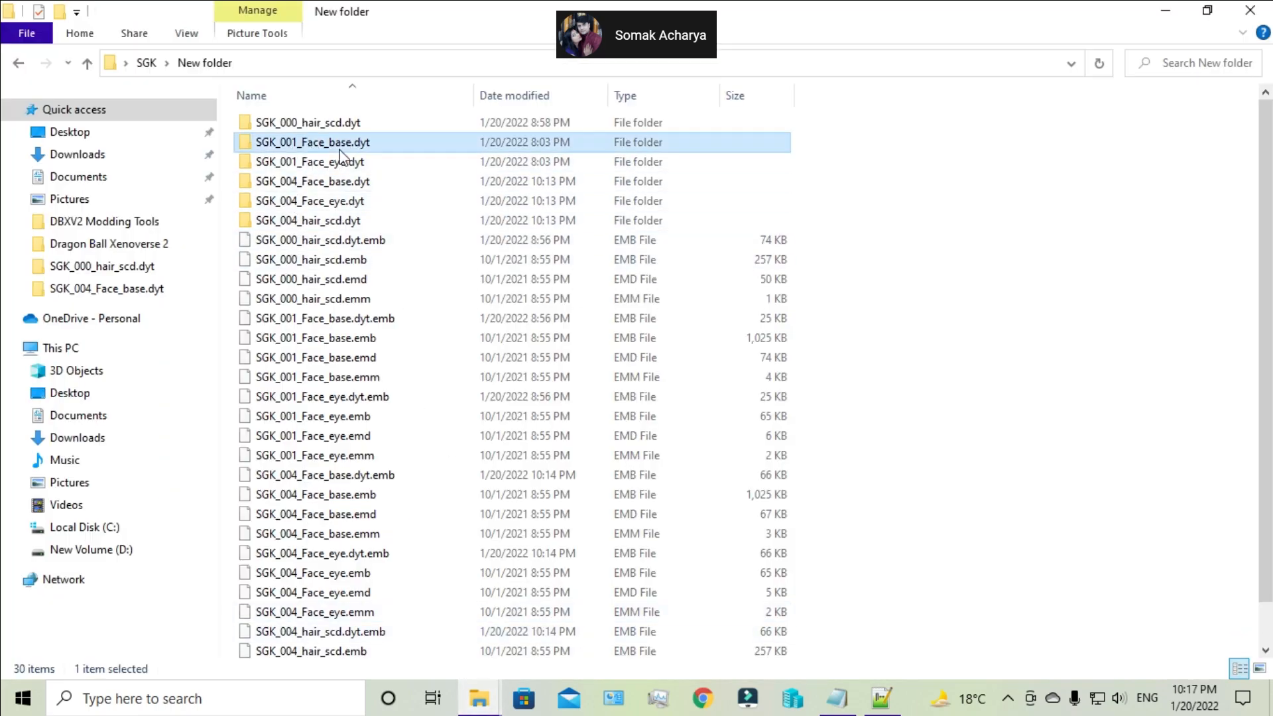
pyautogui.doubleClick(340, 153)
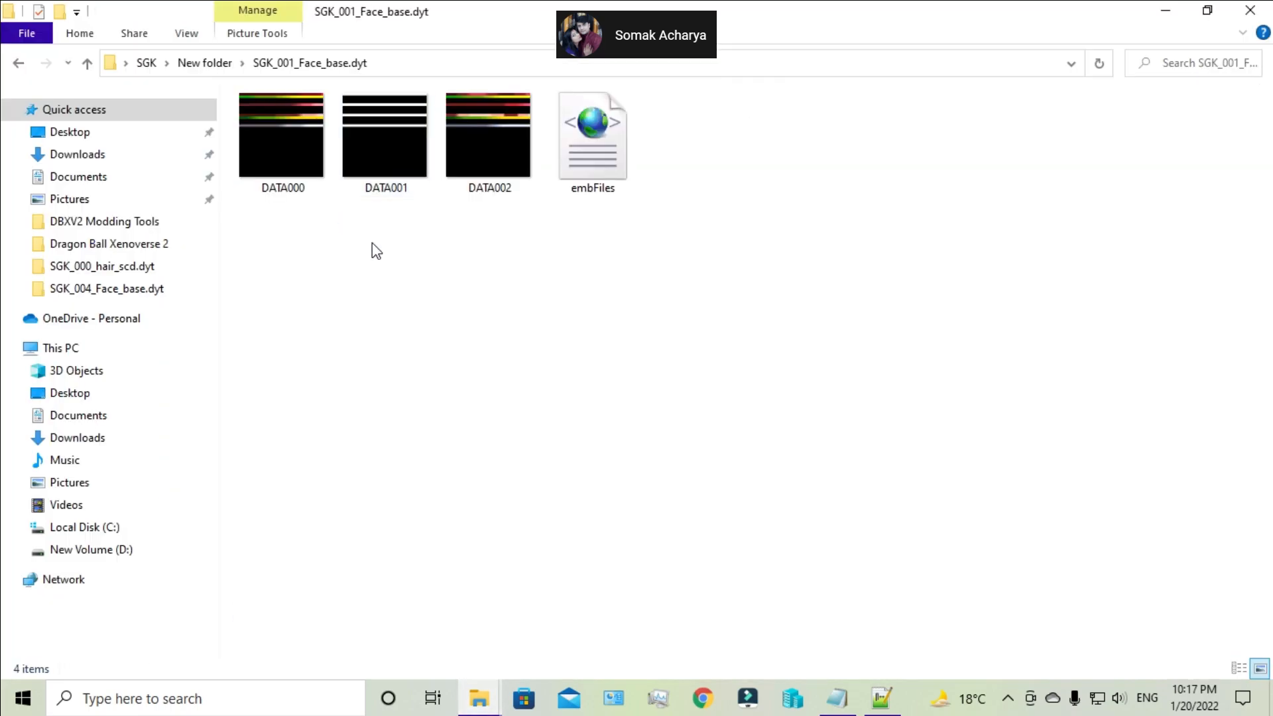
pyautogui.doubleClick(499, 115)
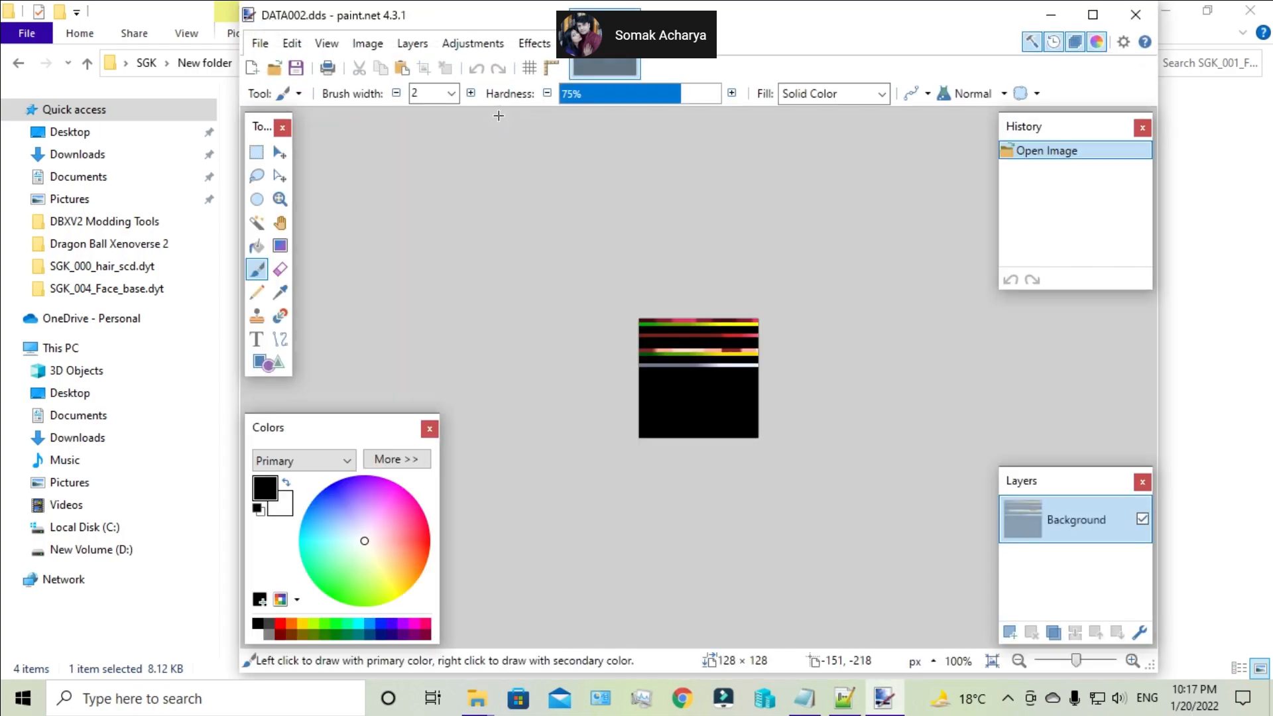
pyautogui.scroll(7, 615, 315)
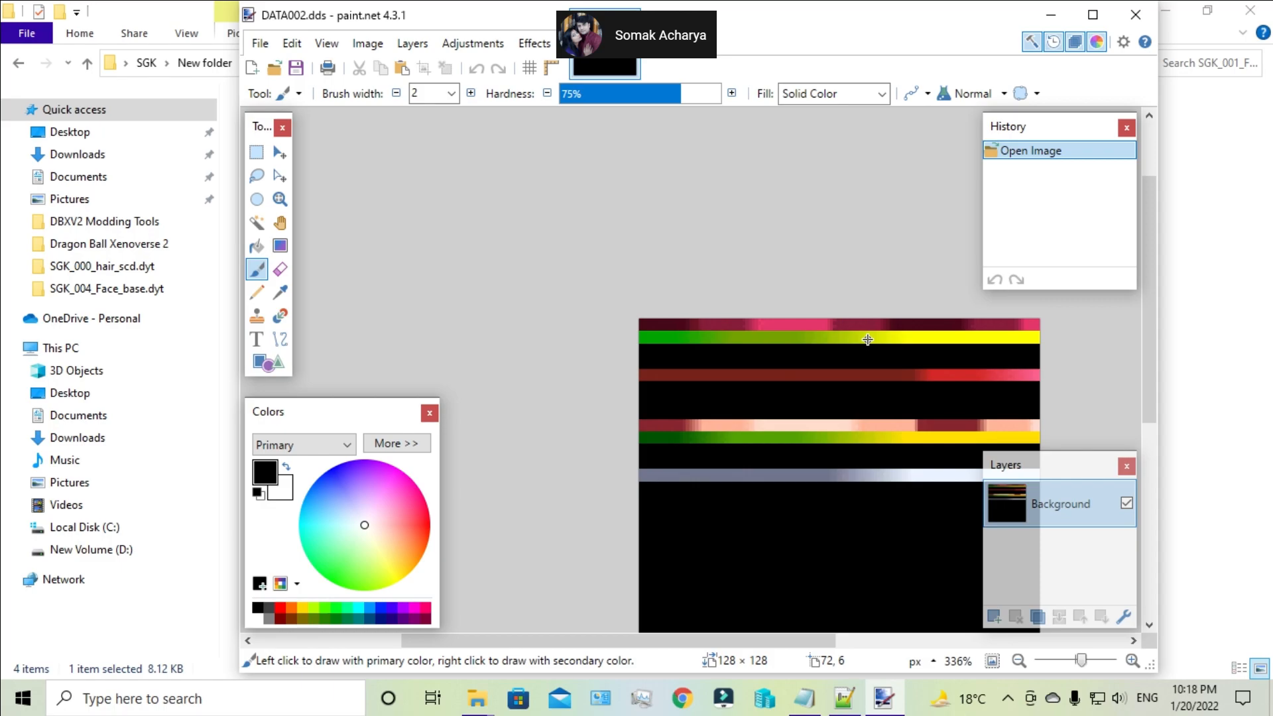
pyautogui.click(1135, 14)
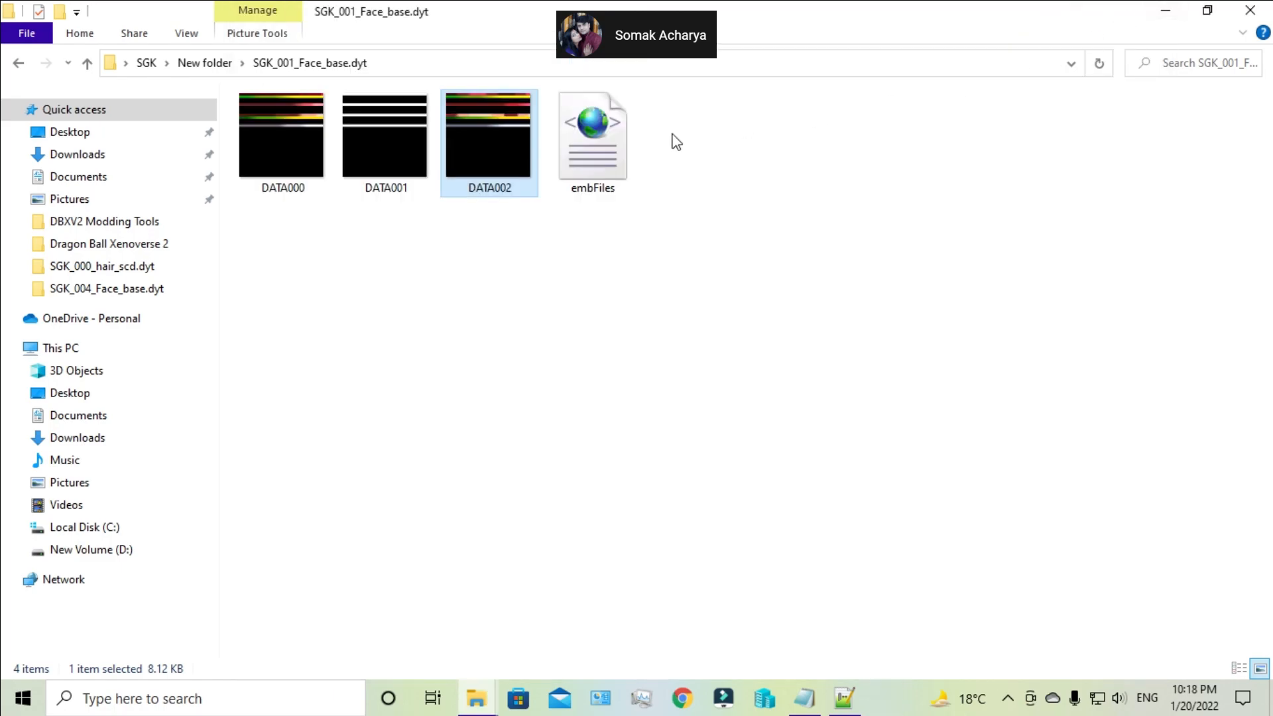
pyautogui.click(88, 63)
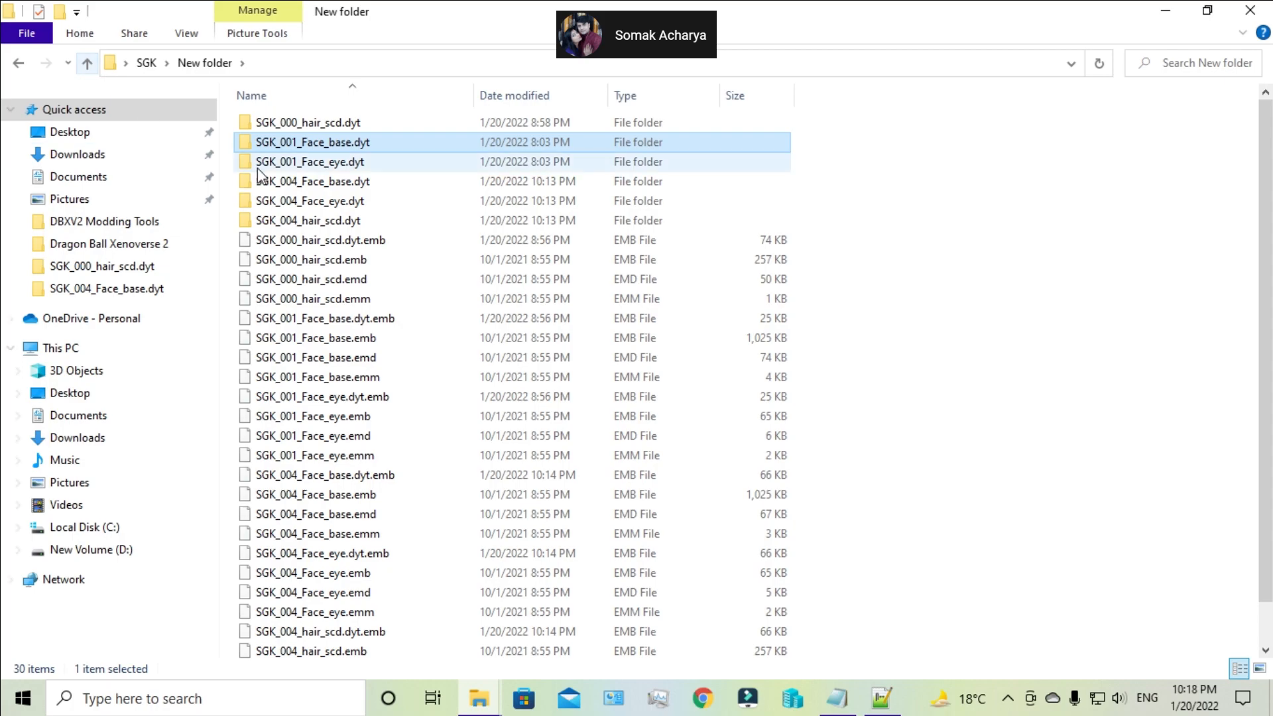
# - Inspect the DATA002 texture from the SGK_001_Face_eye.dyt folder in paint.net, close it unedited, and return to the SGK New folder
pyautogui.doubleClick(317, 167)
pyautogui.doubleClick(476, 157)
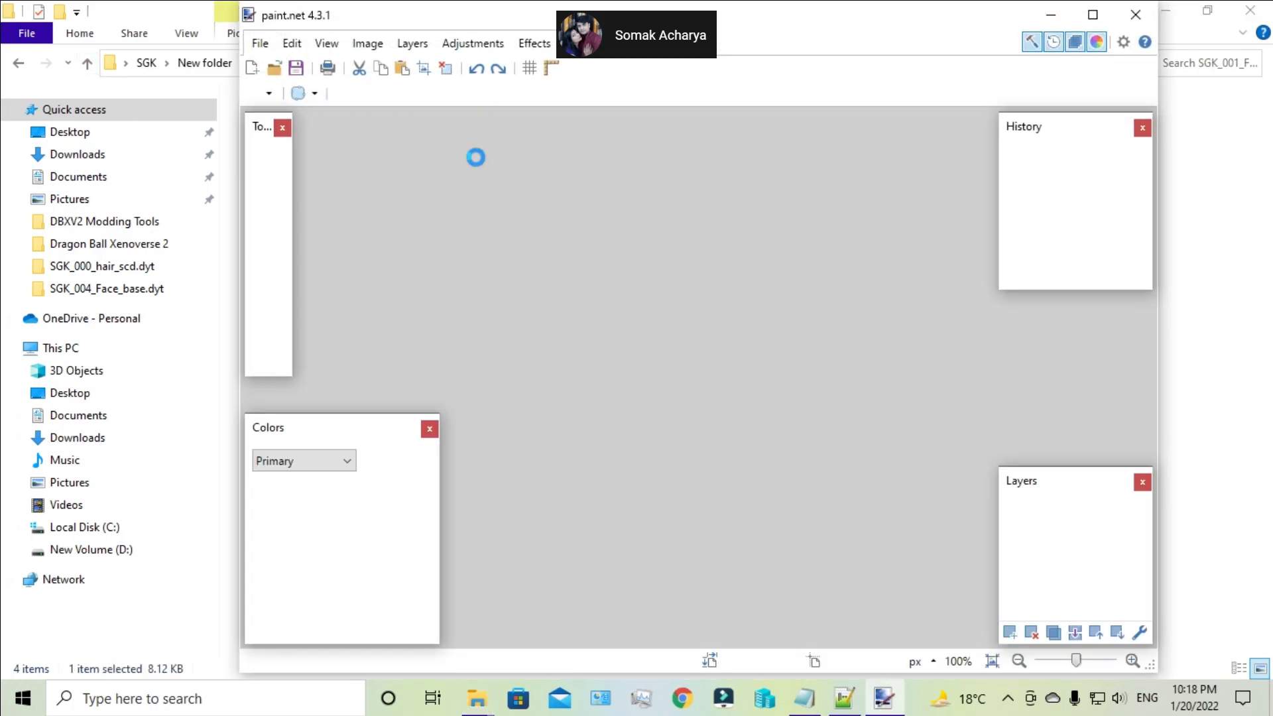
pyautogui.moveTo(897, 13)
pyautogui.mouseDown()
pyautogui.moveTo(1097, 151)
pyautogui.moveTo(858, 22)
pyautogui.mouseUp()
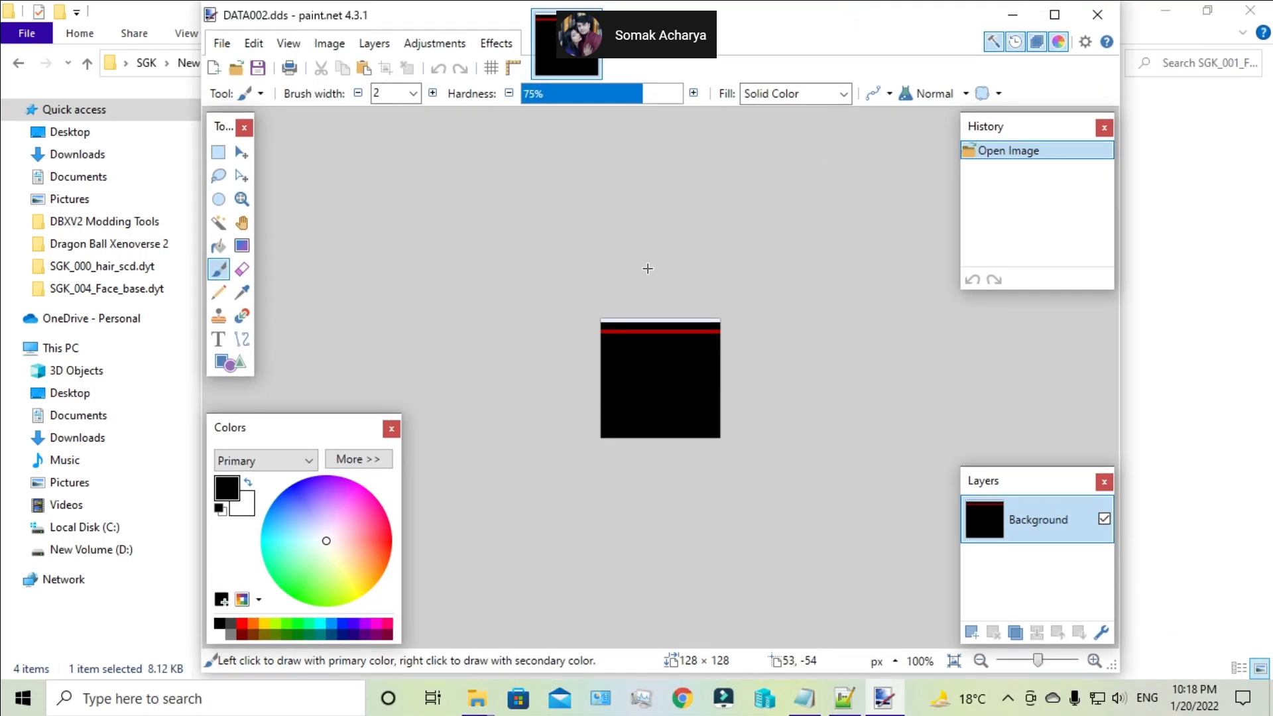
pyautogui.scroll(4, 647, 268)
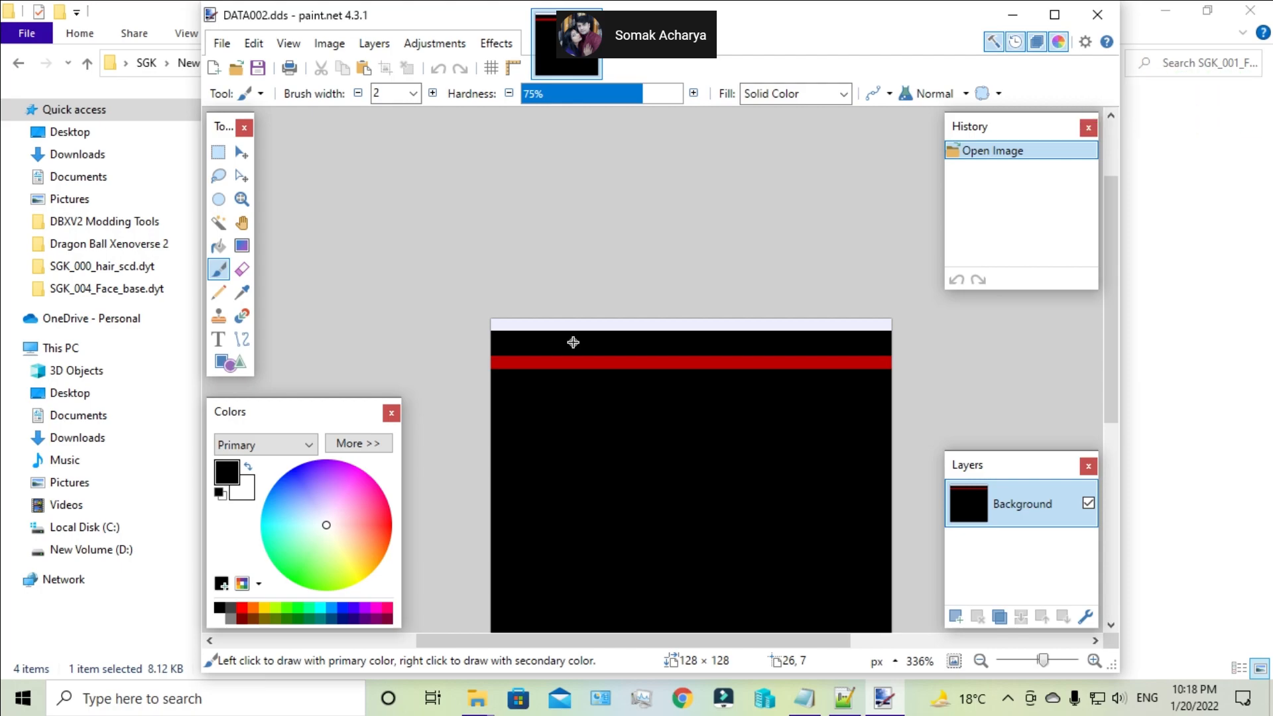
pyautogui.click(1098, 15)
pyautogui.click(87, 63)
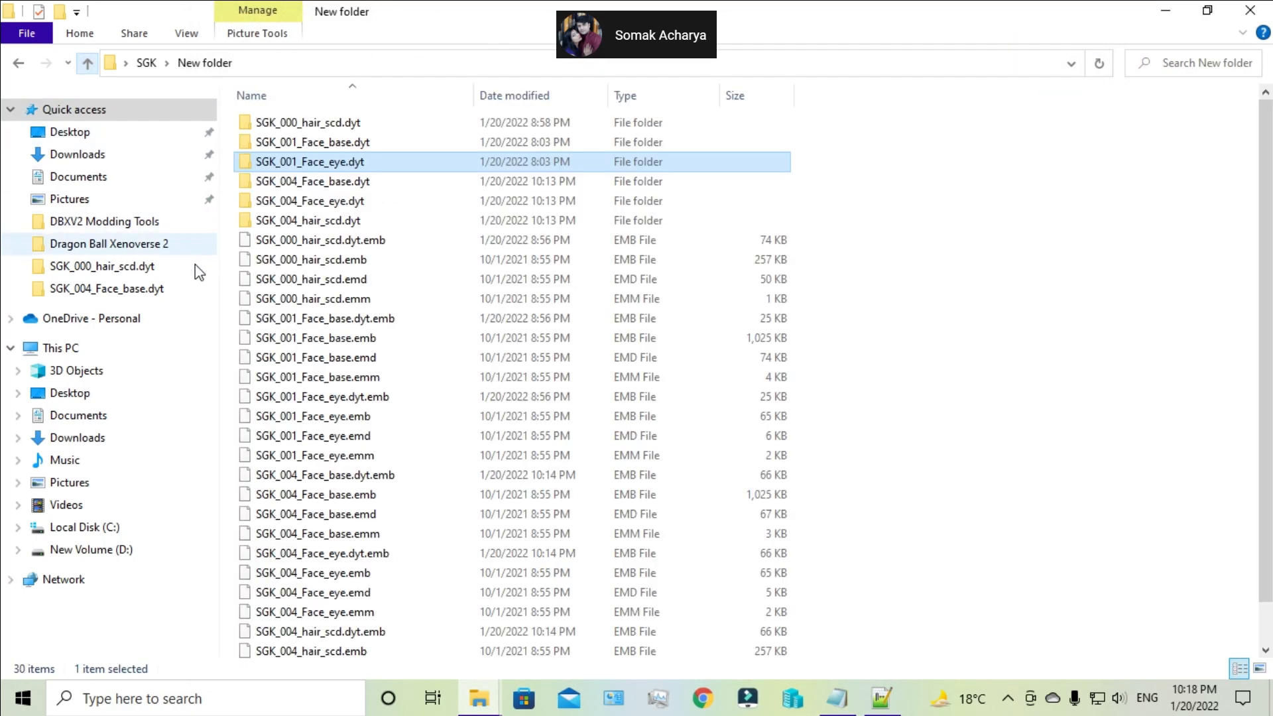
# - Open DATA002 from the SGK_000_hair_scd.dyt folder in paint.net, select its top 128 × 4 pixel colour strip, and minimize the image window
pyautogui.doubleClick(301, 122)
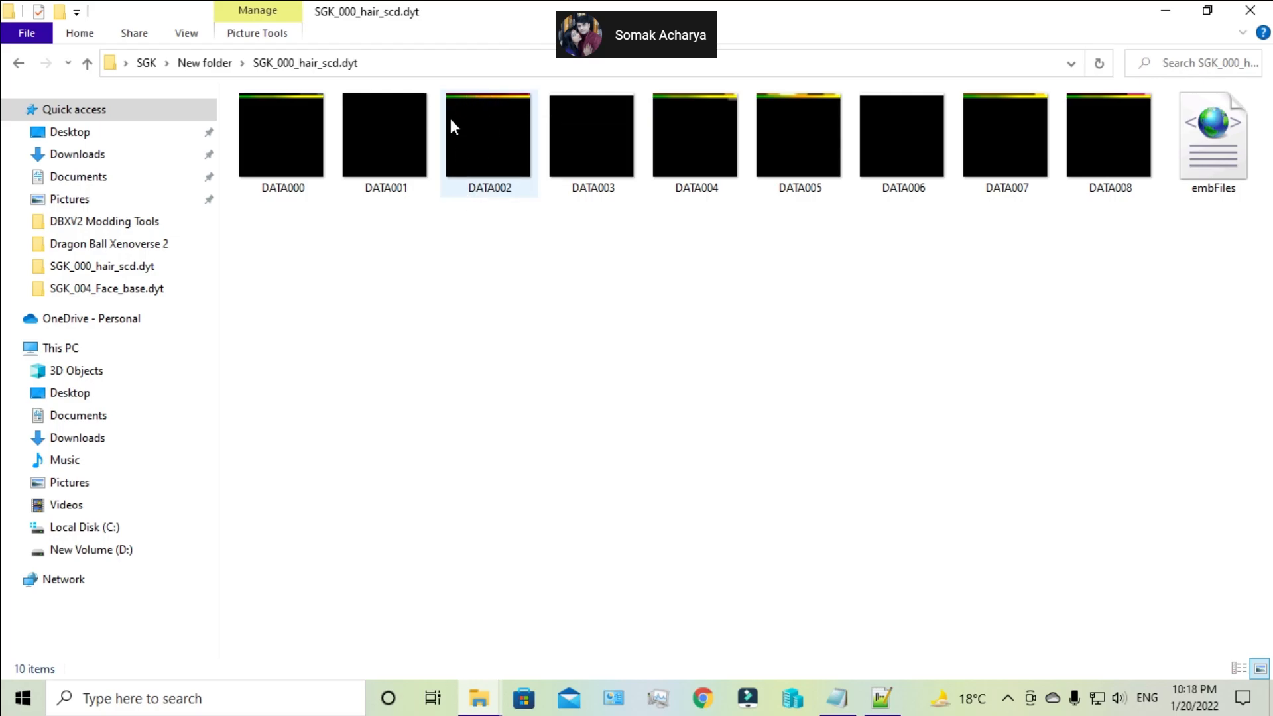
pyautogui.doubleClick(487, 142)
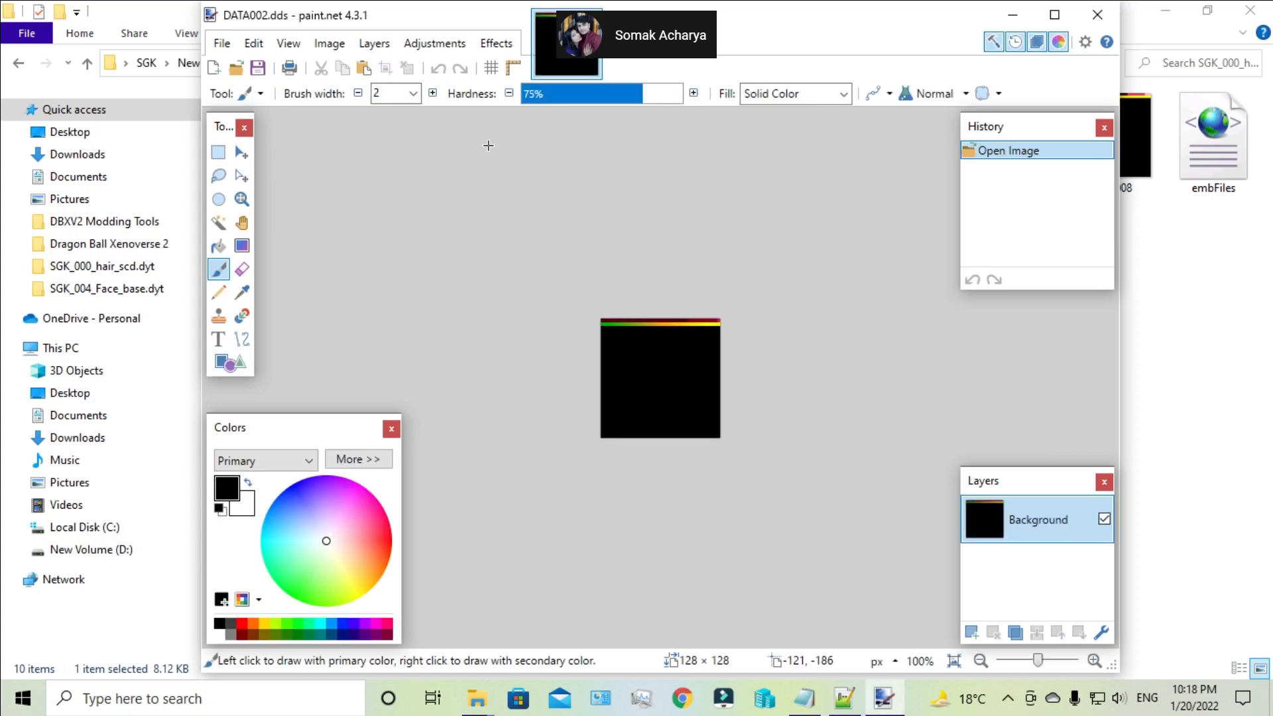
pyautogui.scroll(2, 517, 304)
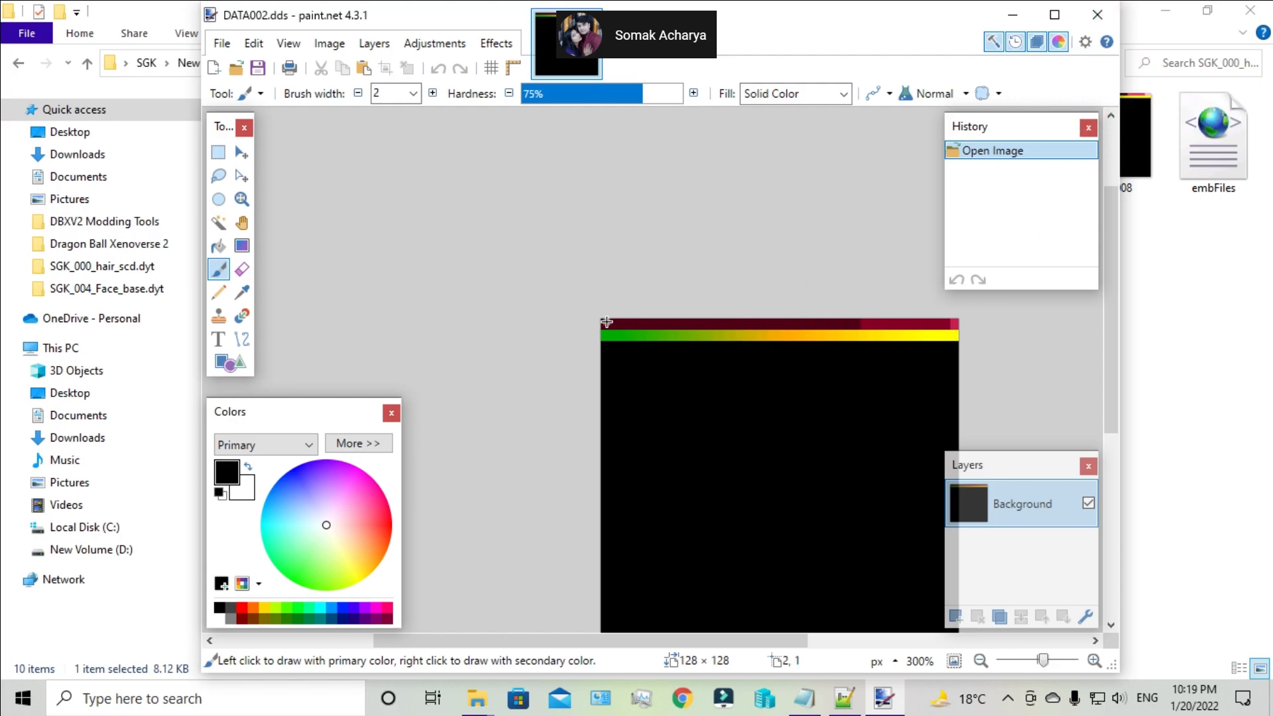
pyautogui.click(220, 155)
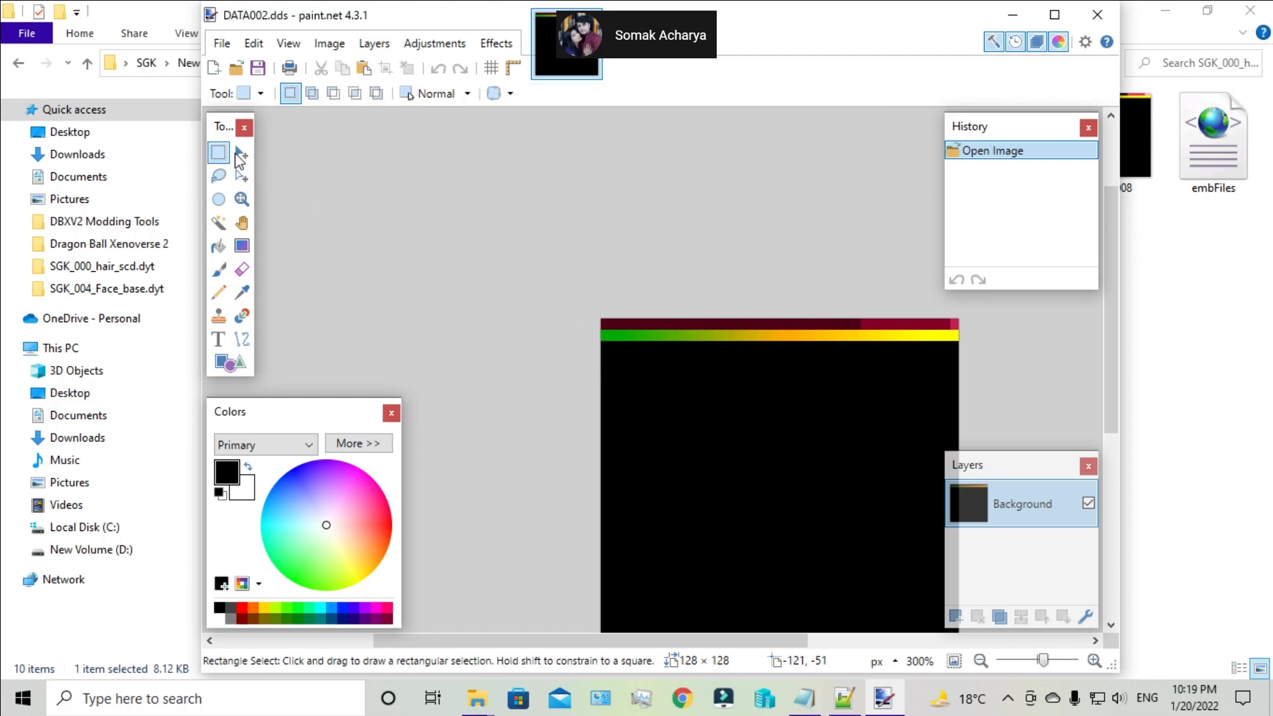
pyautogui.moveTo(596, 318); pyautogui.dragTo(958, 326)
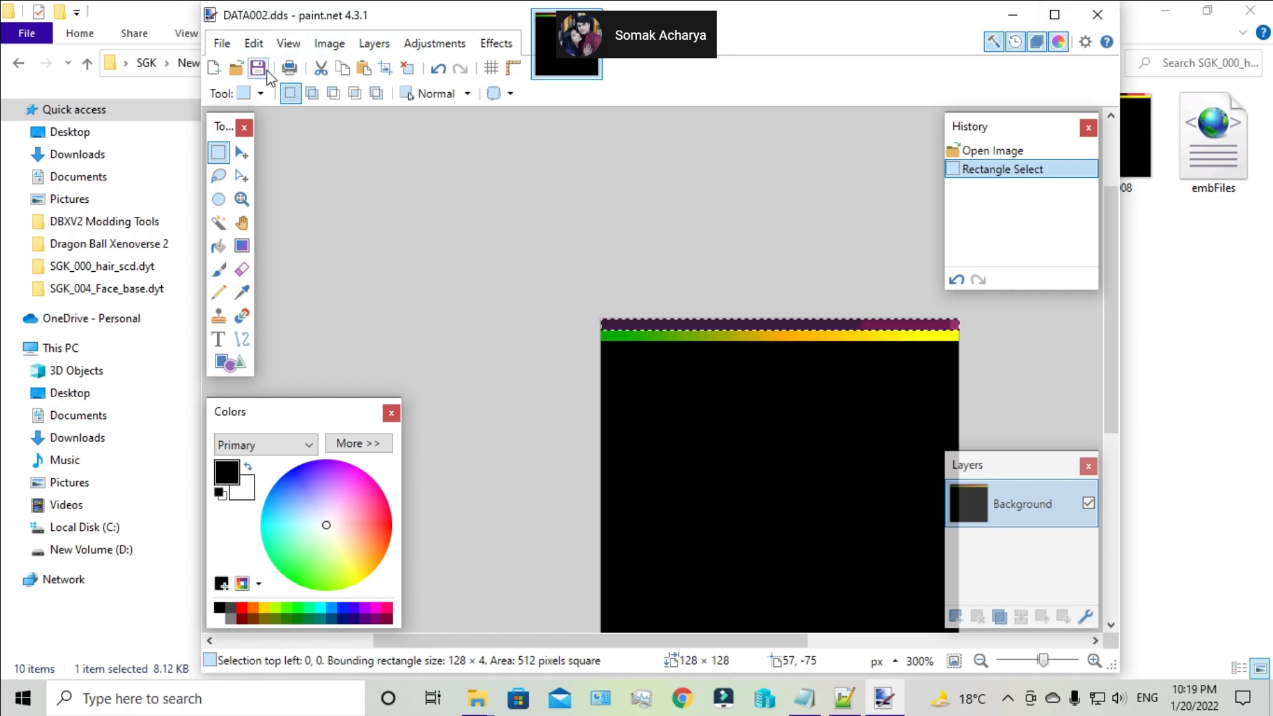
pyautogui.click(1013, 15)
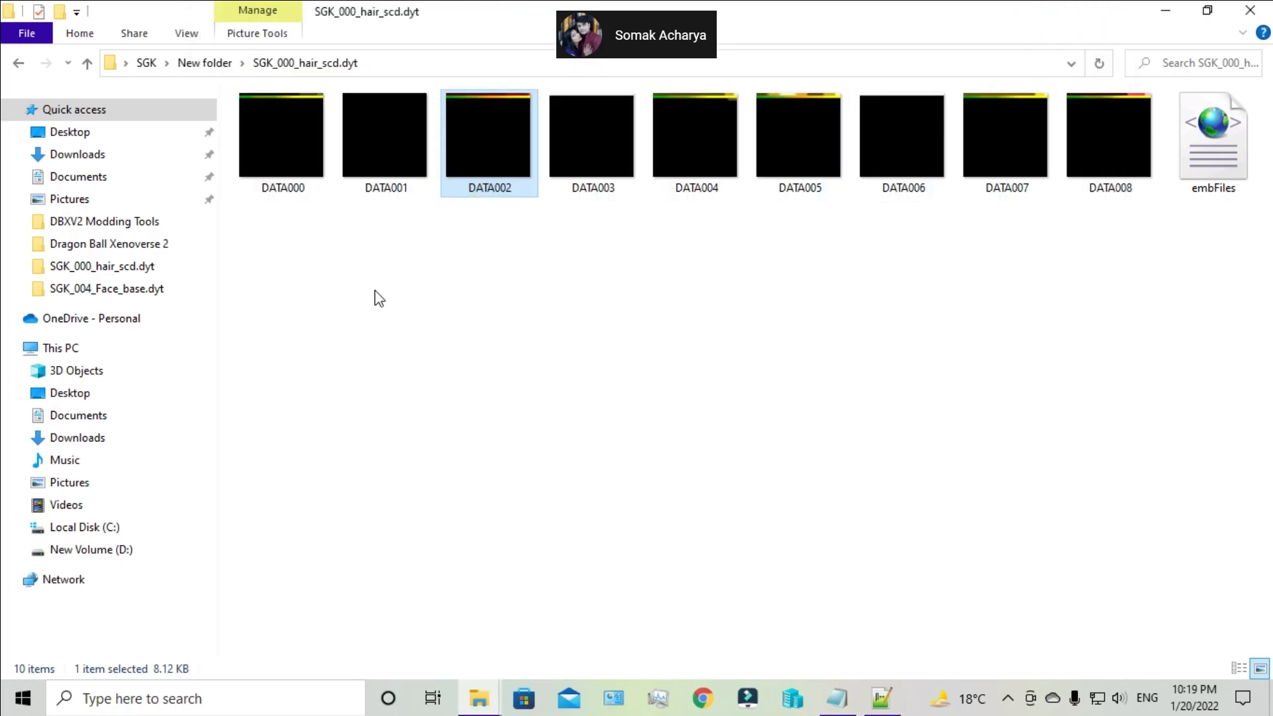
# - Return to the SGK New folder, bring up the EmbPack-v2-LibXenoverse folder window, and review the SGK emb, emd and emm files
pyautogui.rightClick(492, 342)
pyautogui.click(522, 423)
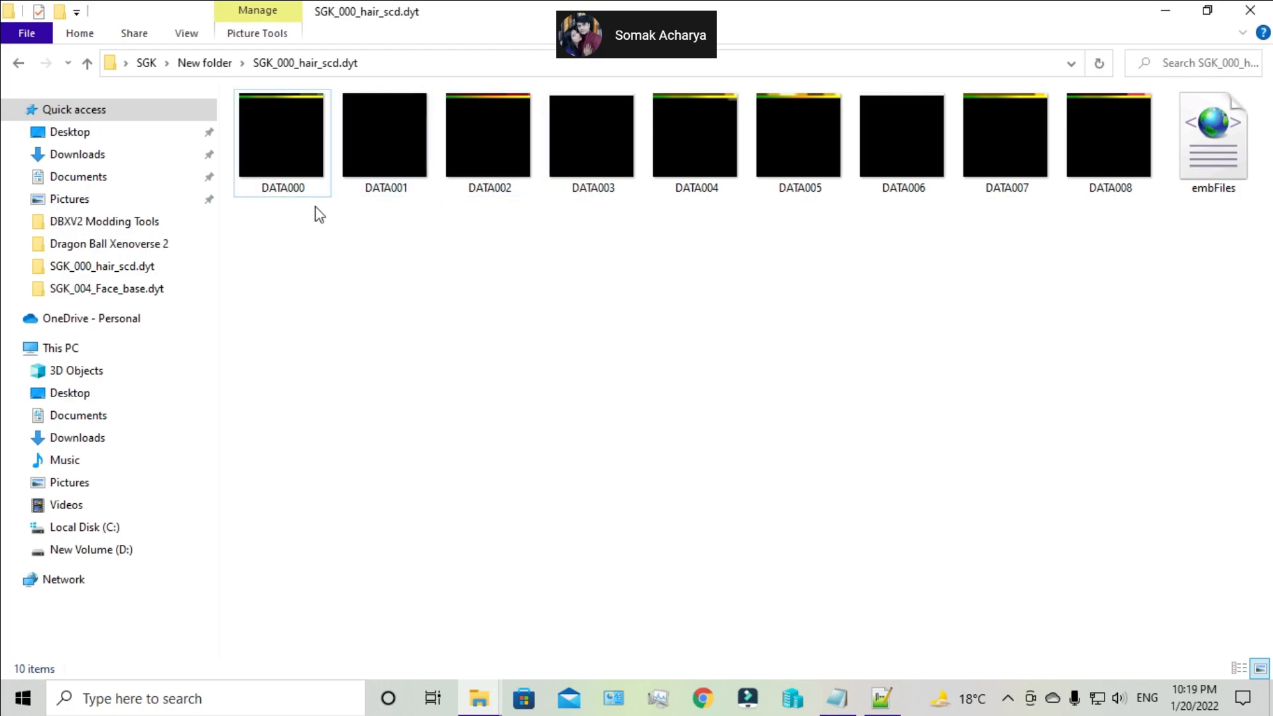
pyautogui.click(87, 62)
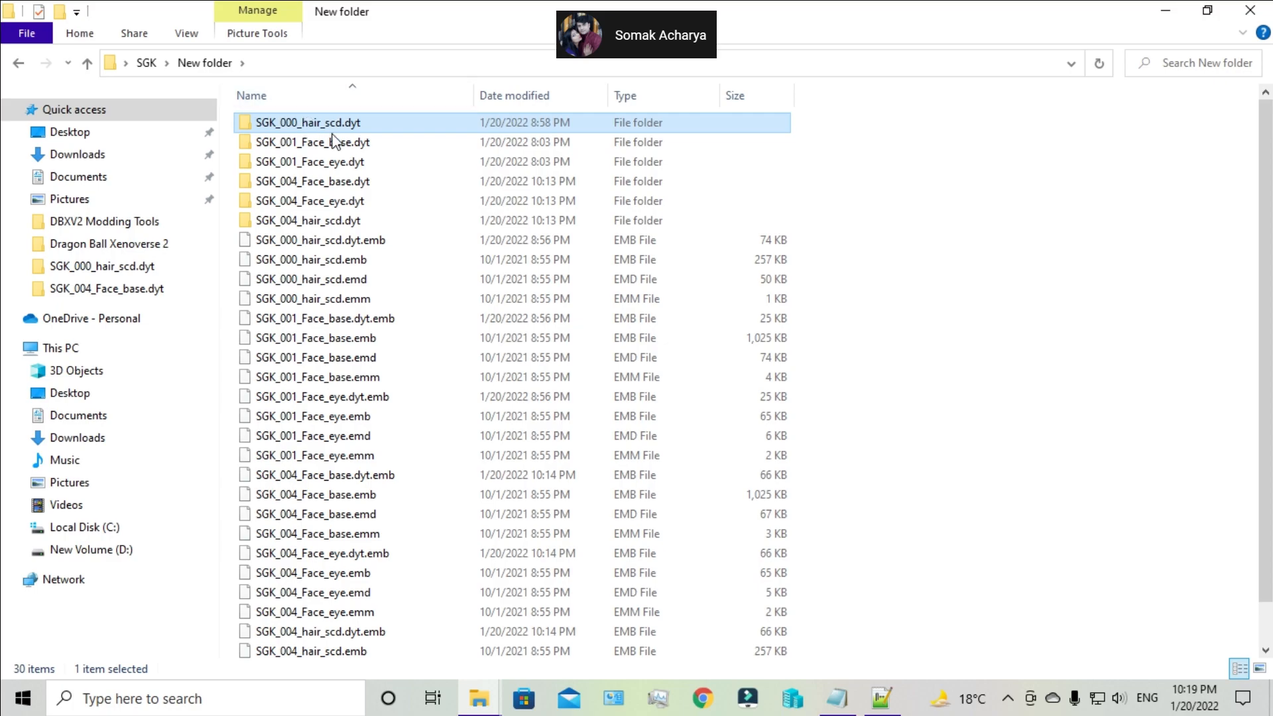
pyautogui.click(479, 698)
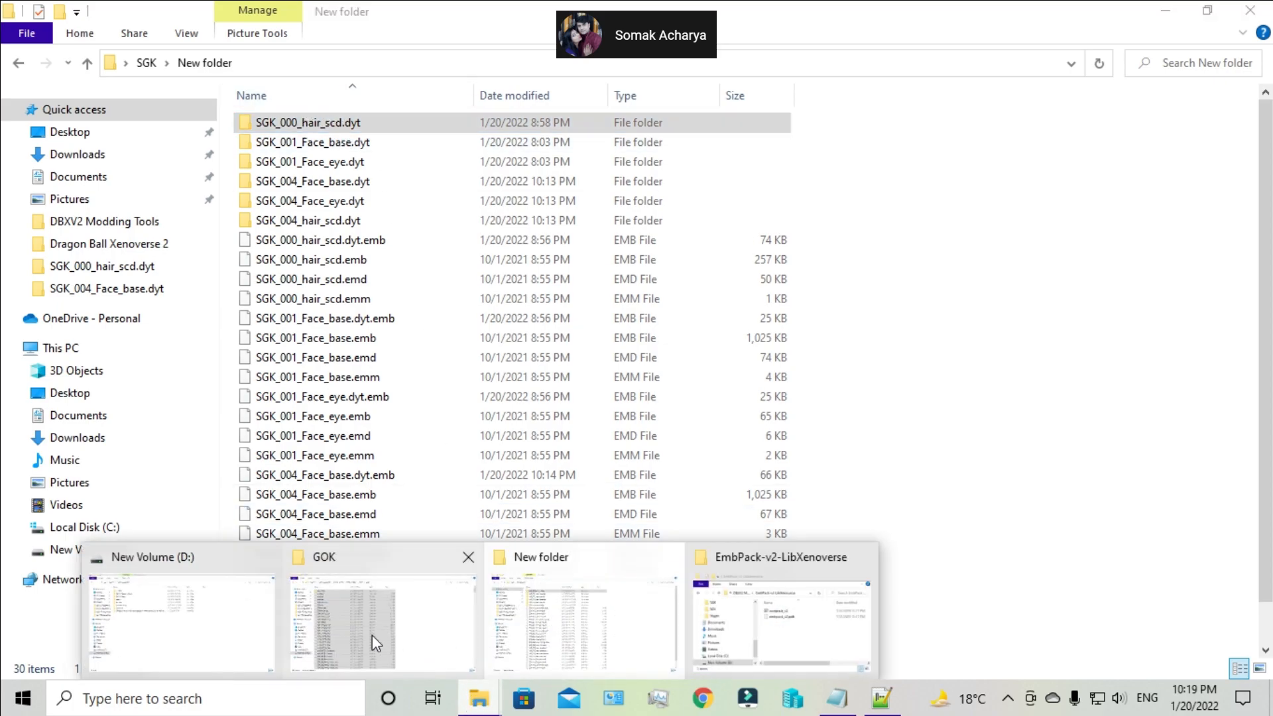
pyautogui.click(751, 634)
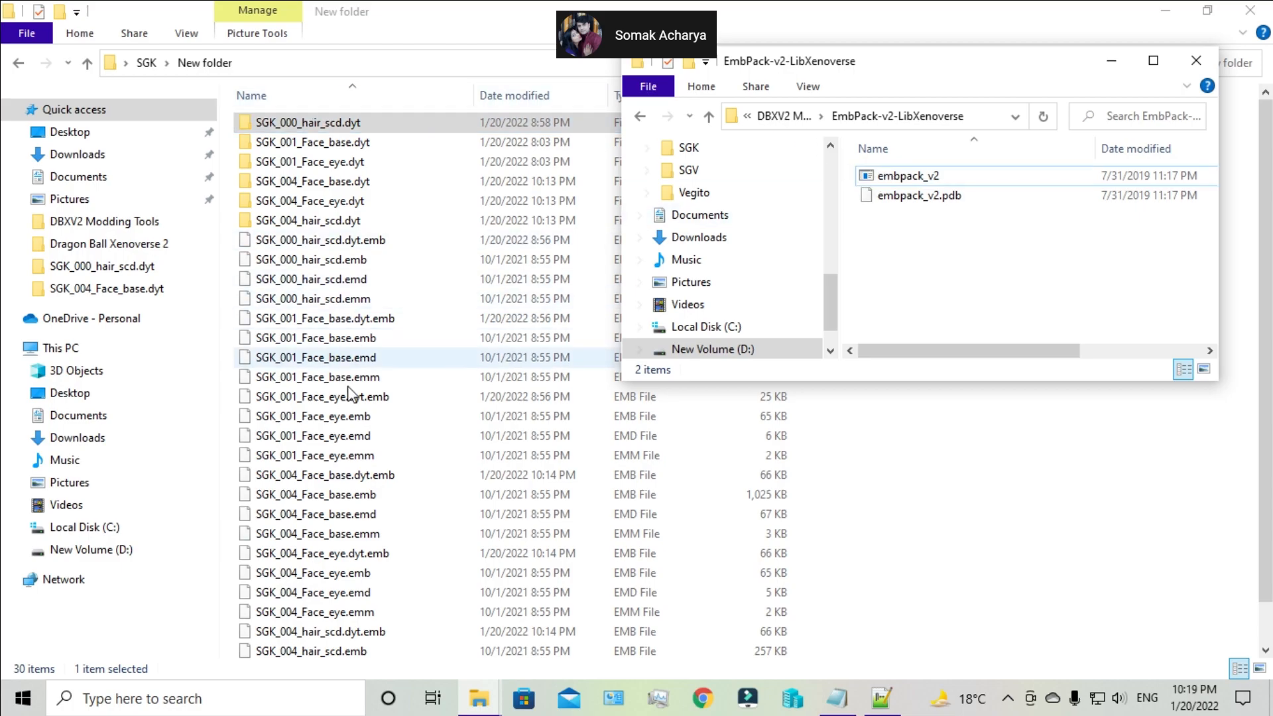
pyautogui.scroll(-1, 355, 381)
pyautogui.click(1038, 547)
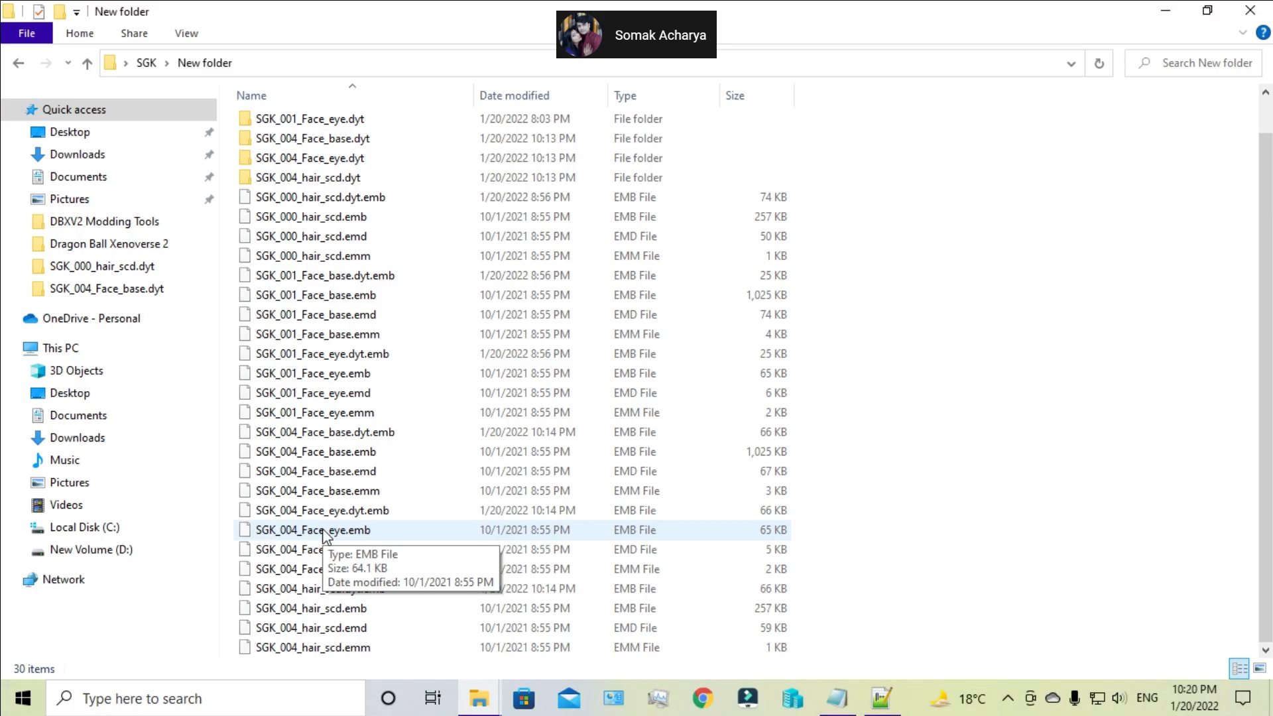
# - Switch to SGK.bcs.xml in Notepad++ and review the model and texture values of PartSet 101, continuing to the start of PartSet 102
pyautogui.hotkey('alt', 'Tab')
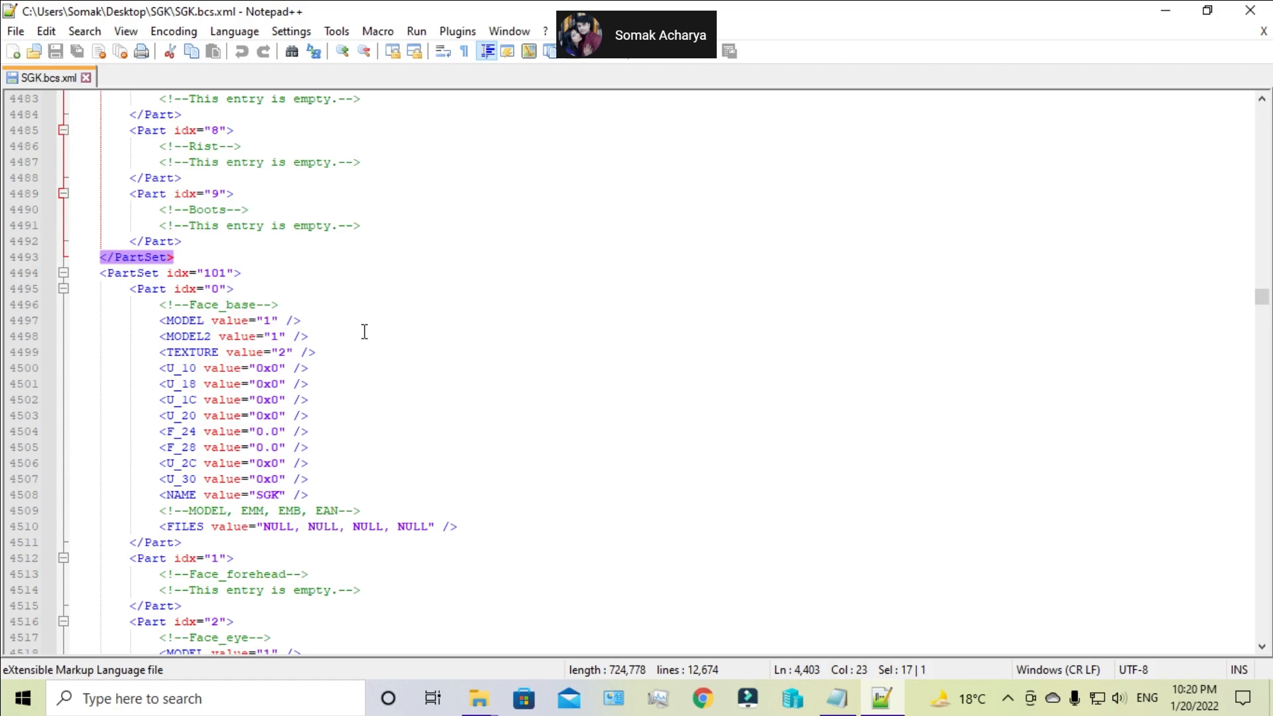
pyautogui.scroll(-2, 354, 263)
pyautogui.scroll(-8, 335, 205)
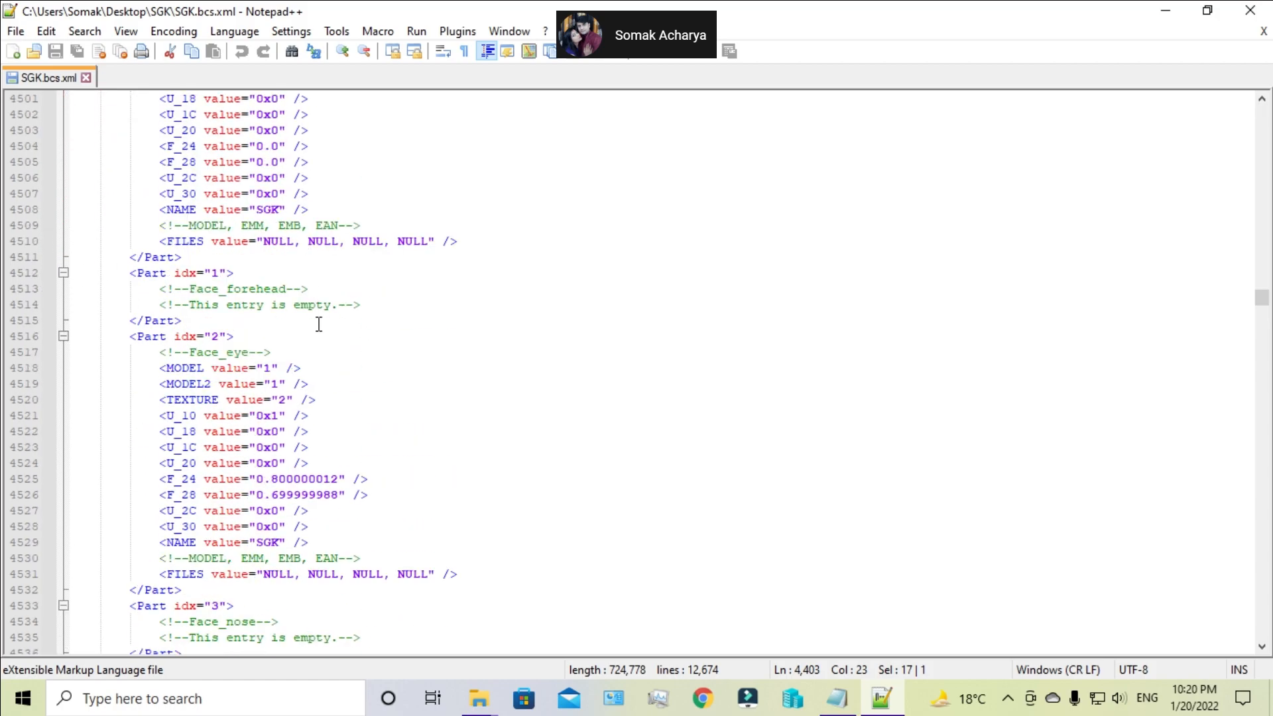
pyautogui.scroll(8, 330, 341)
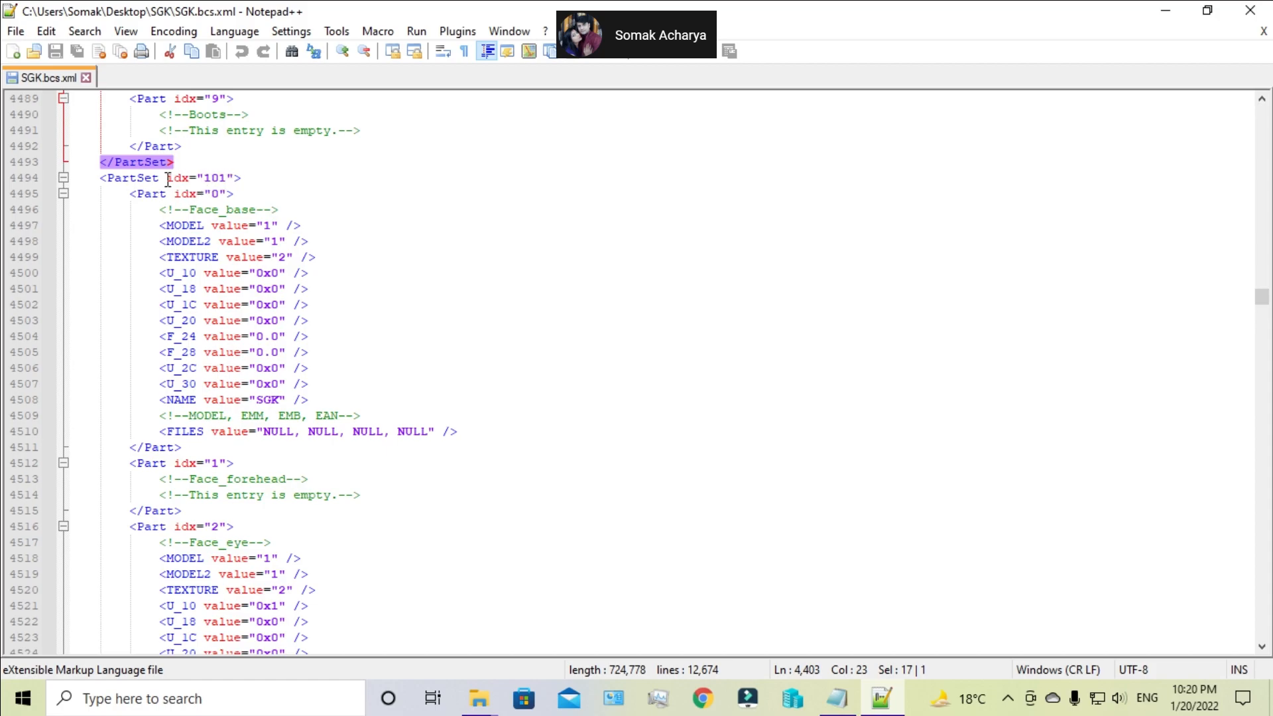
pyautogui.scroll(-18, 265, 252)
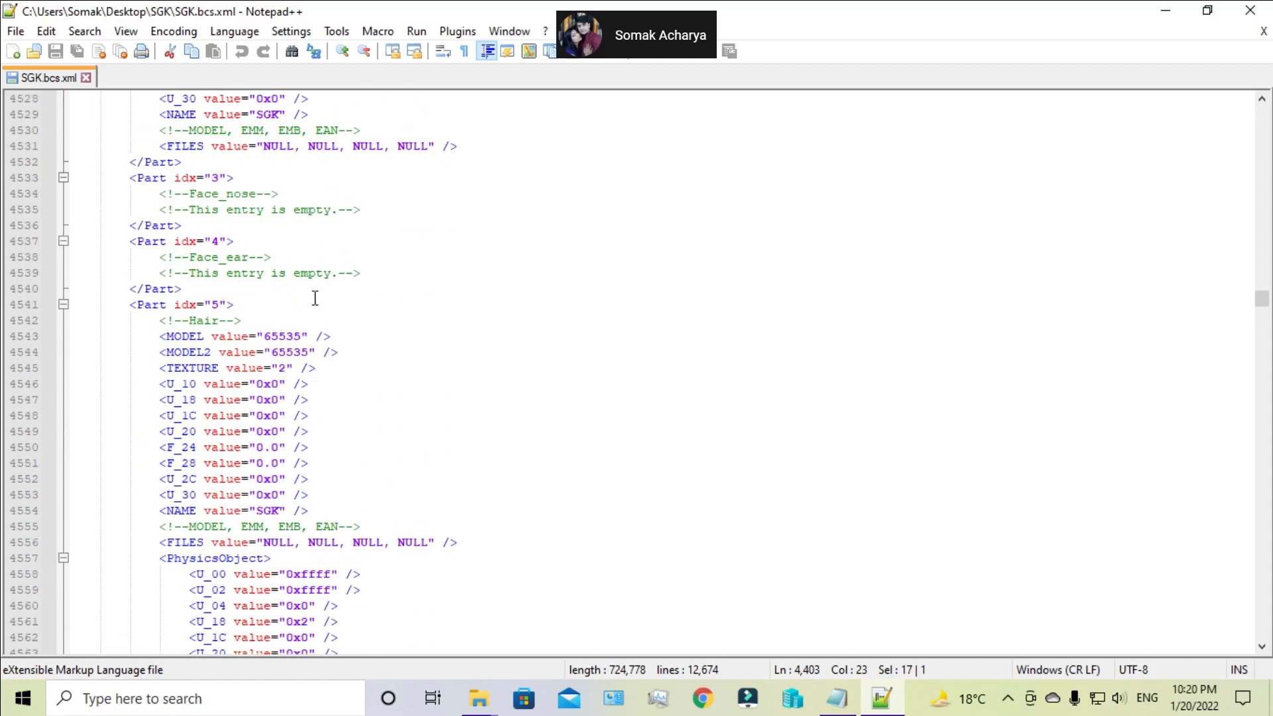
pyautogui.scroll(8, 333, 318)
pyautogui.scroll(4, 333, 318)
pyautogui.scroll(-9, 359, 338)
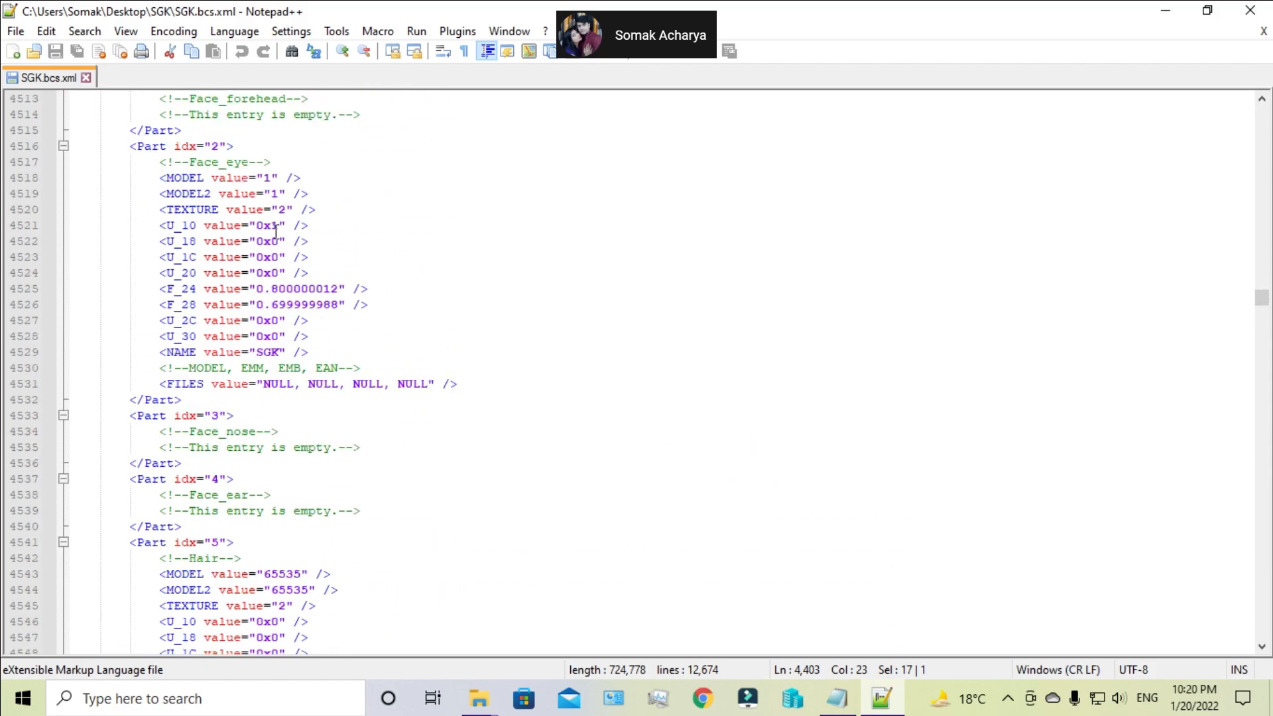
pyautogui.scroll(-3, 297, 410)
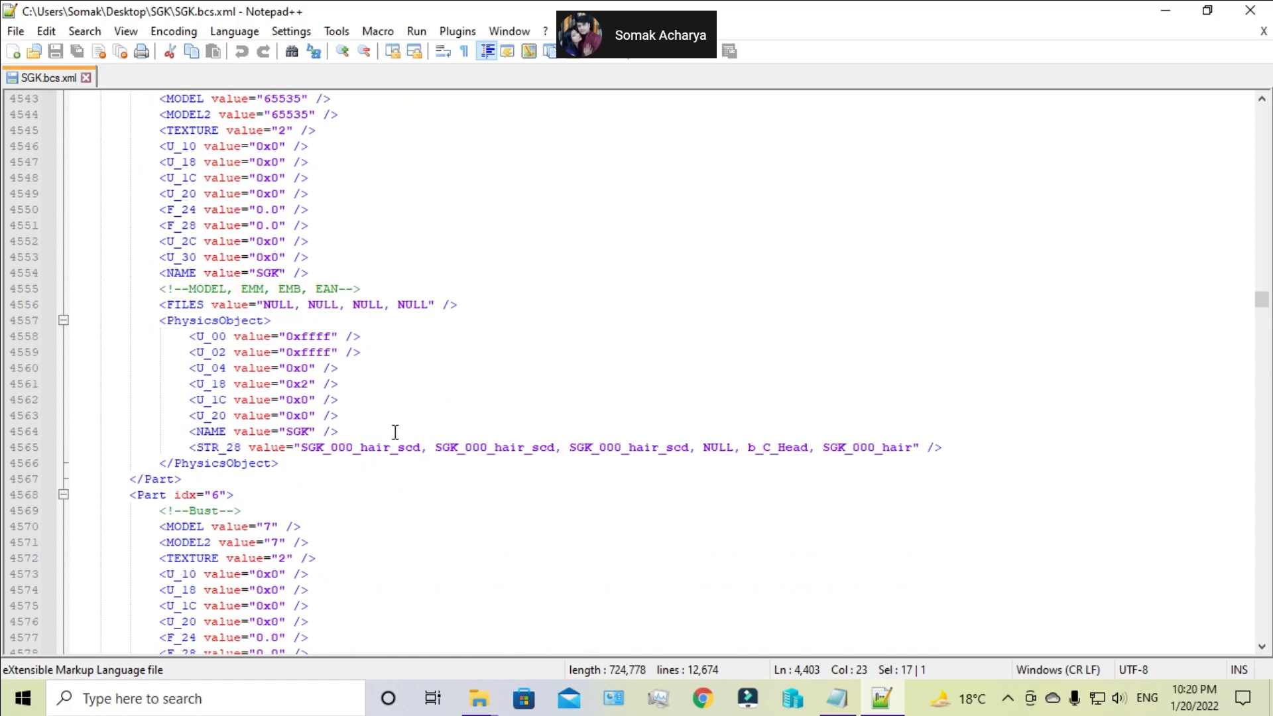
pyautogui.scroll(-20, 465, 380)
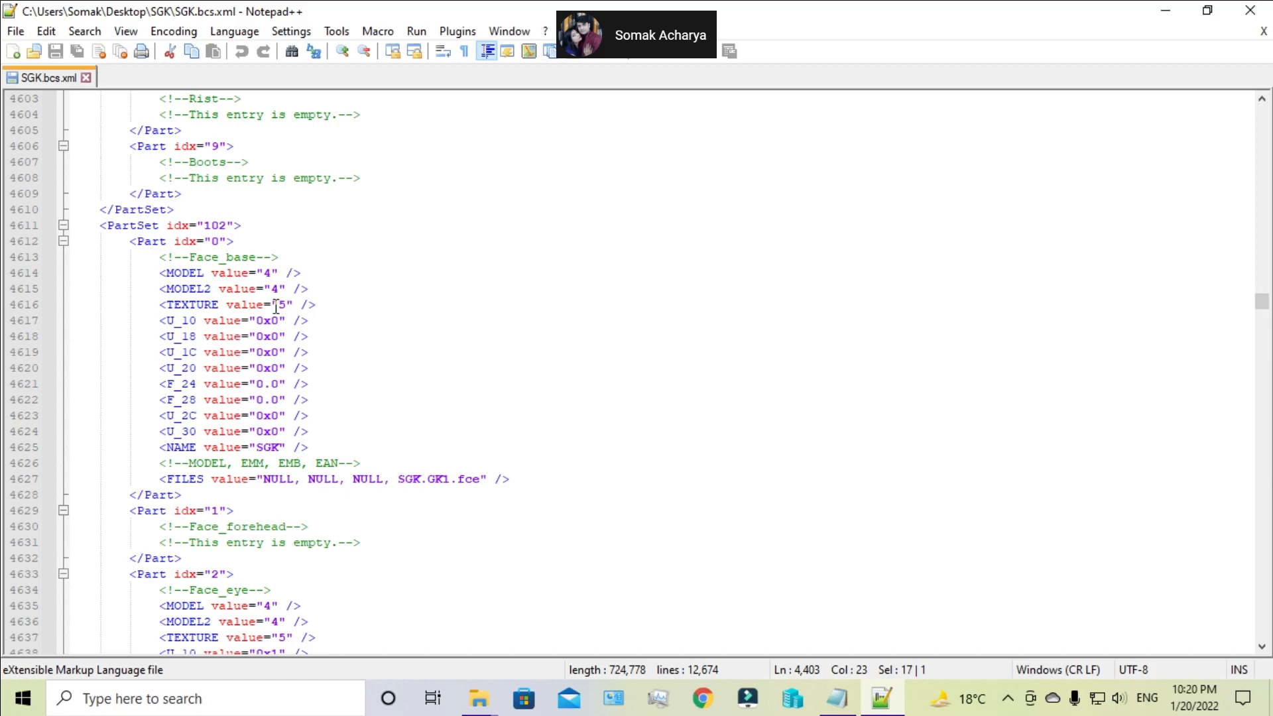
# - Inspect the DATA005 texture from the SGK_004_Face_base.dyt folder in paint.net, close it without editing, and return to the SGK New folder
pyautogui.moveTo(479, 698)
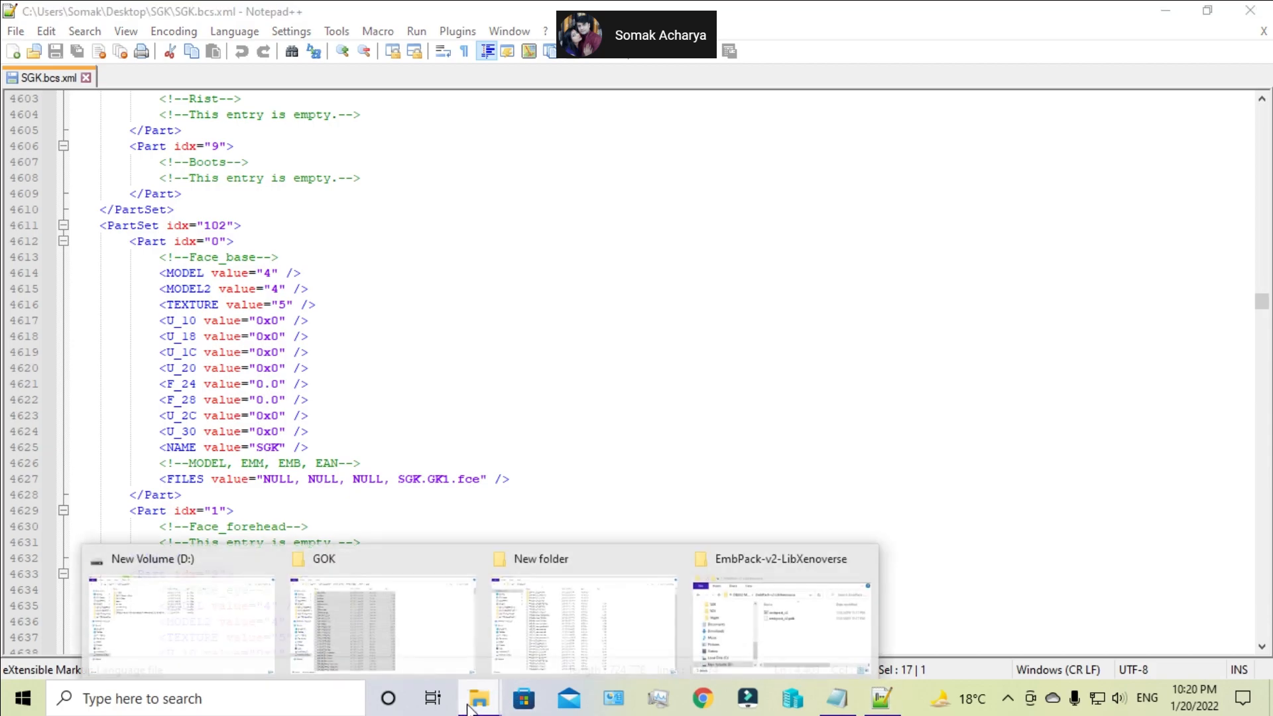
pyautogui.click(593, 634)
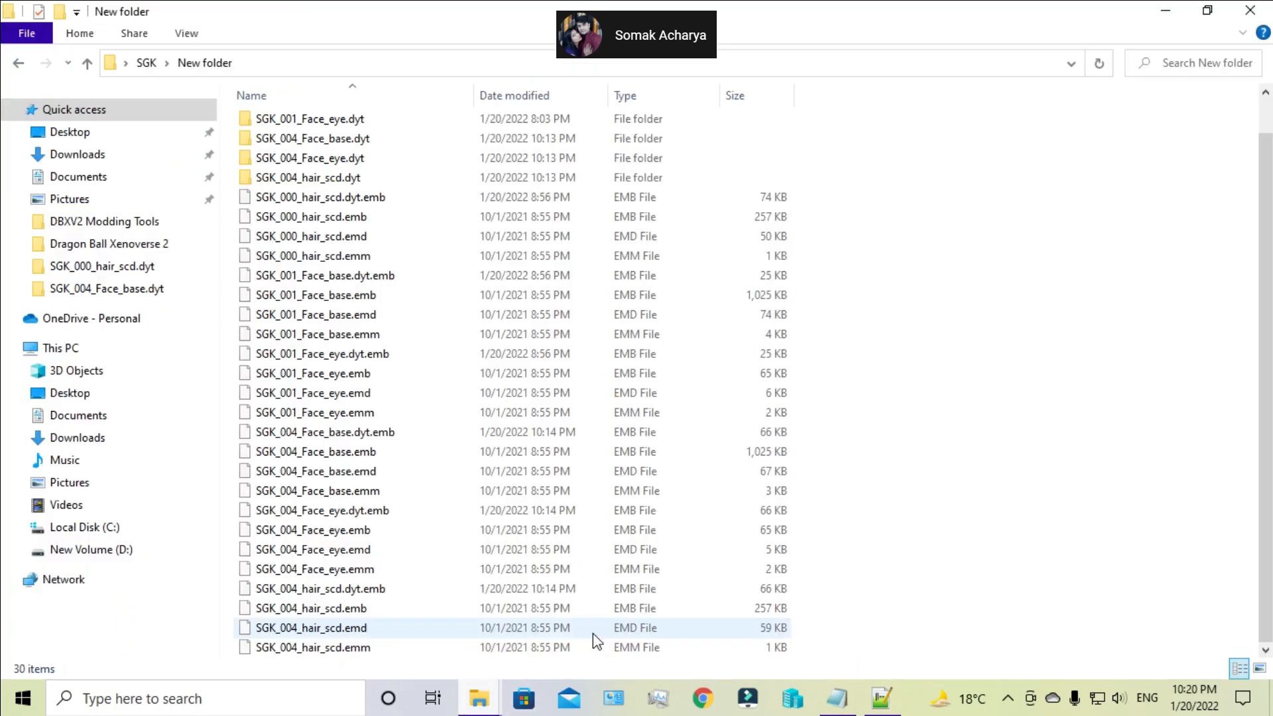
pyautogui.click(88, 63)
pyautogui.doubleClick(283, 122)
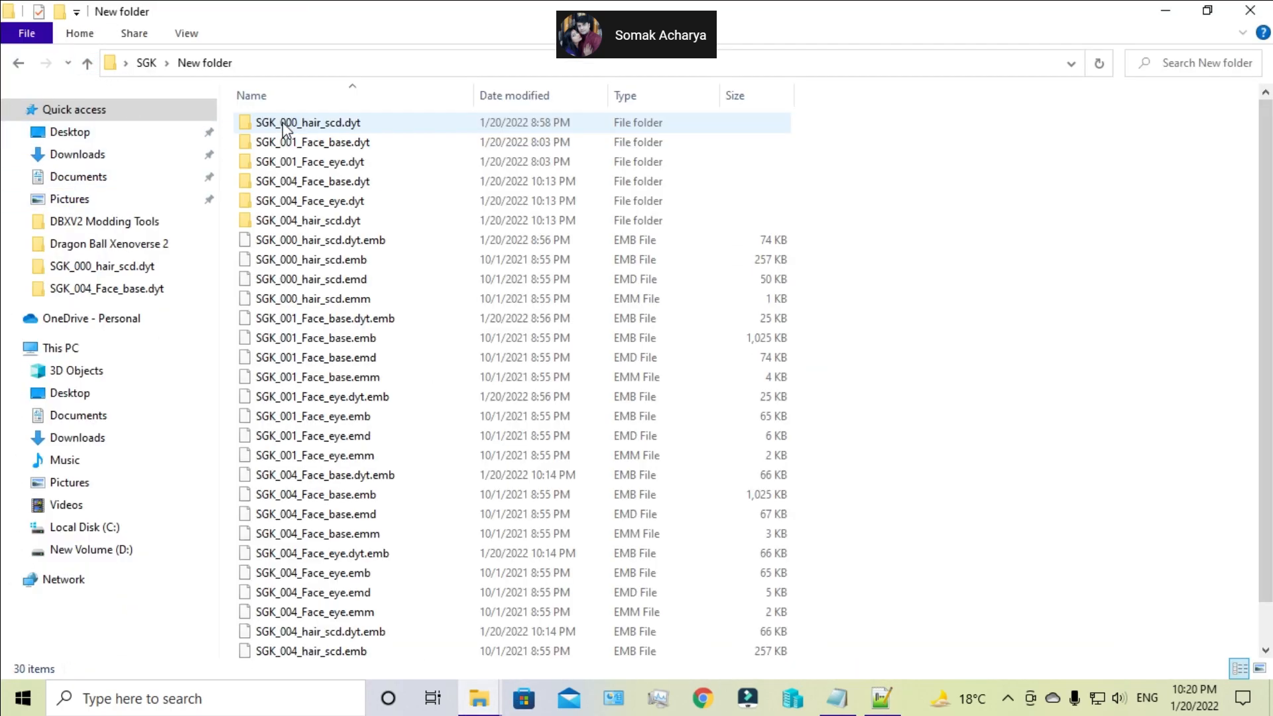
pyautogui.doubleClick(335, 182)
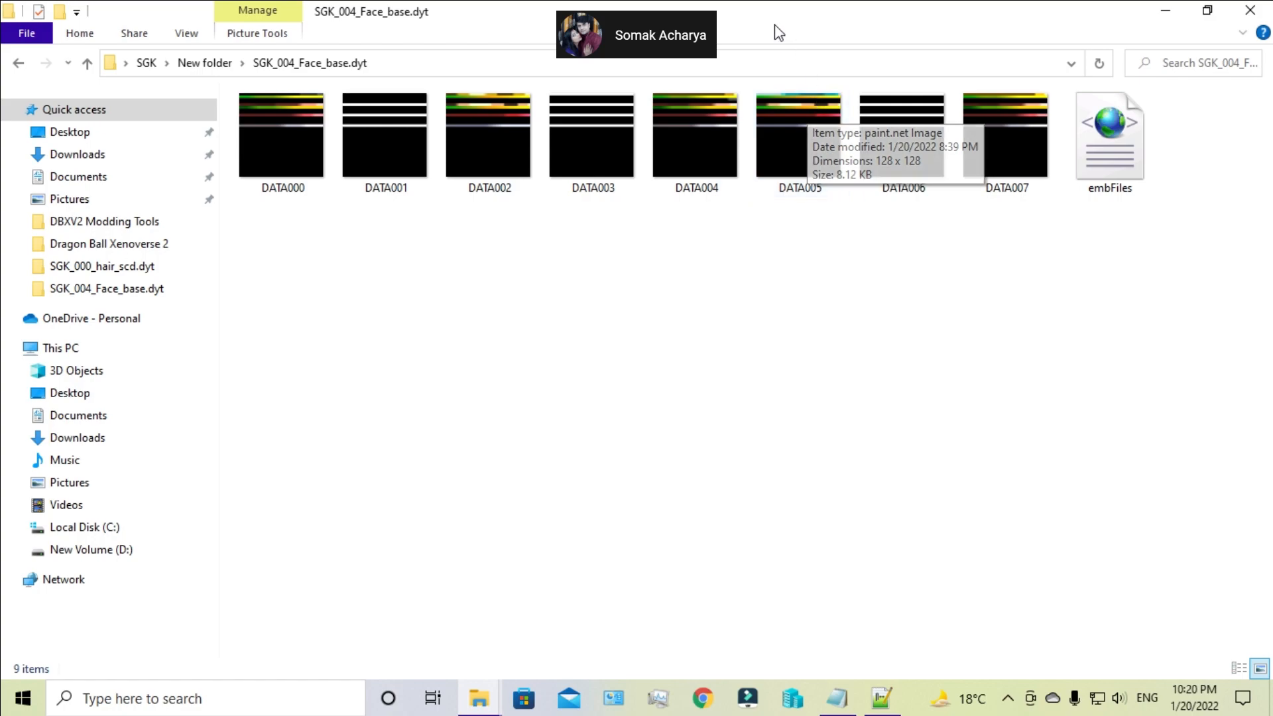
pyautogui.doubleClick(795, 130)
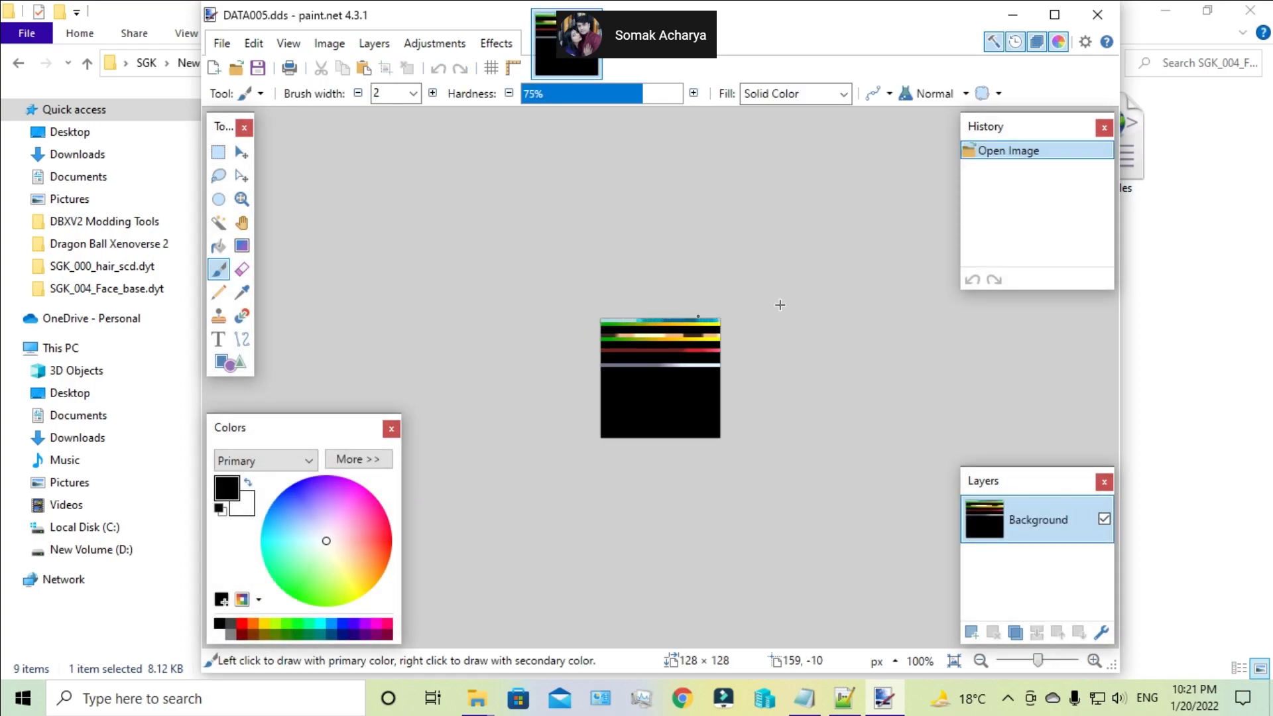
pyautogui.scroll(3, 725, 319)
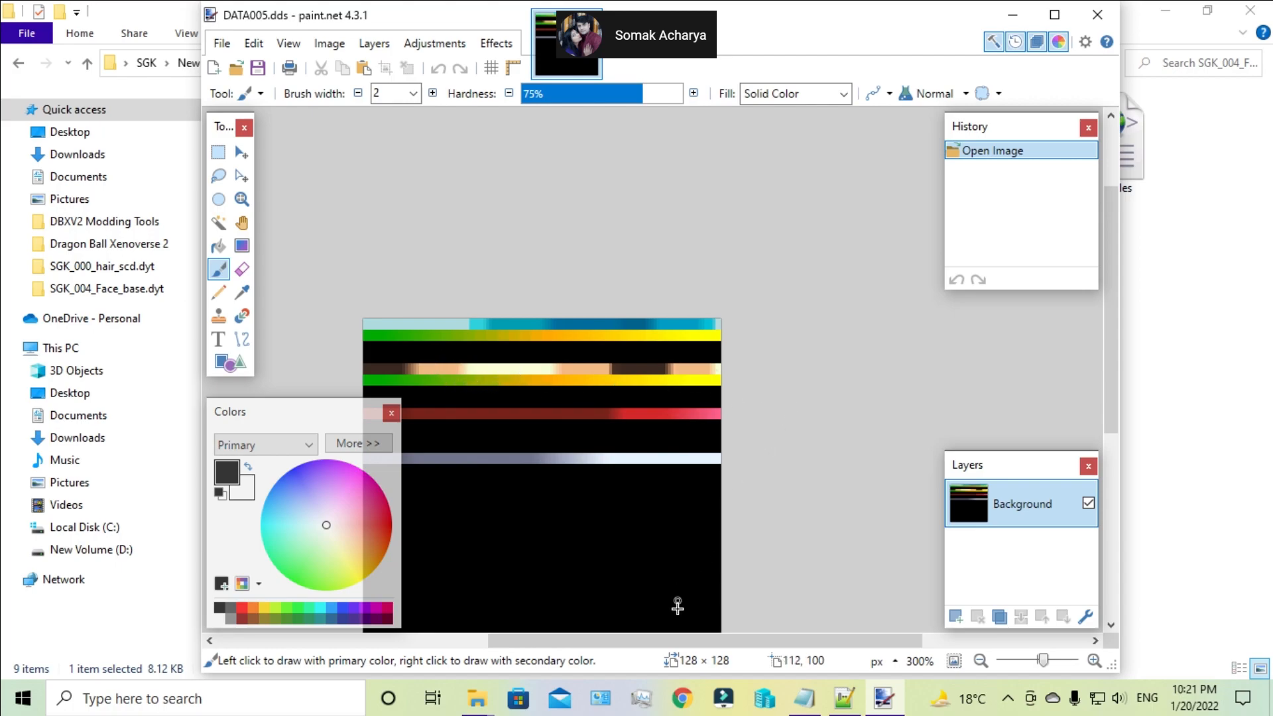
pyautogui.moveTo(682, 641); pyautogui.dragTo(609, 641)
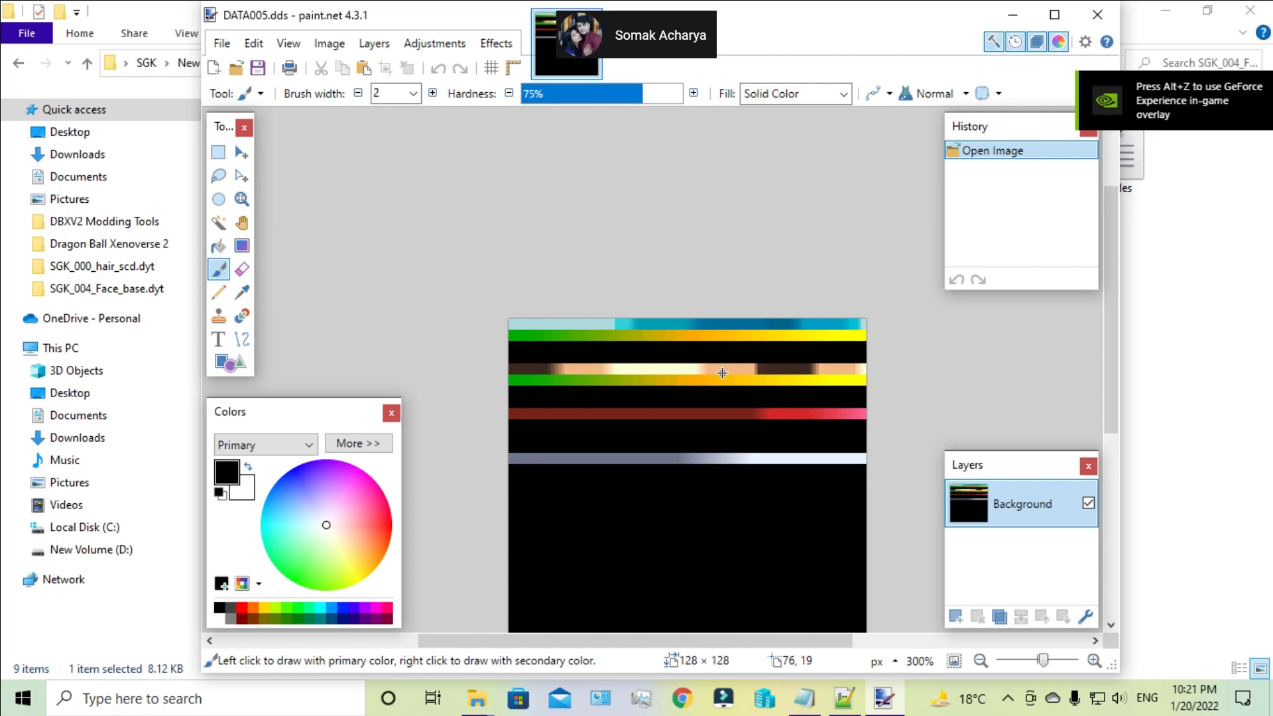
pyautogui.click(1097, 14)
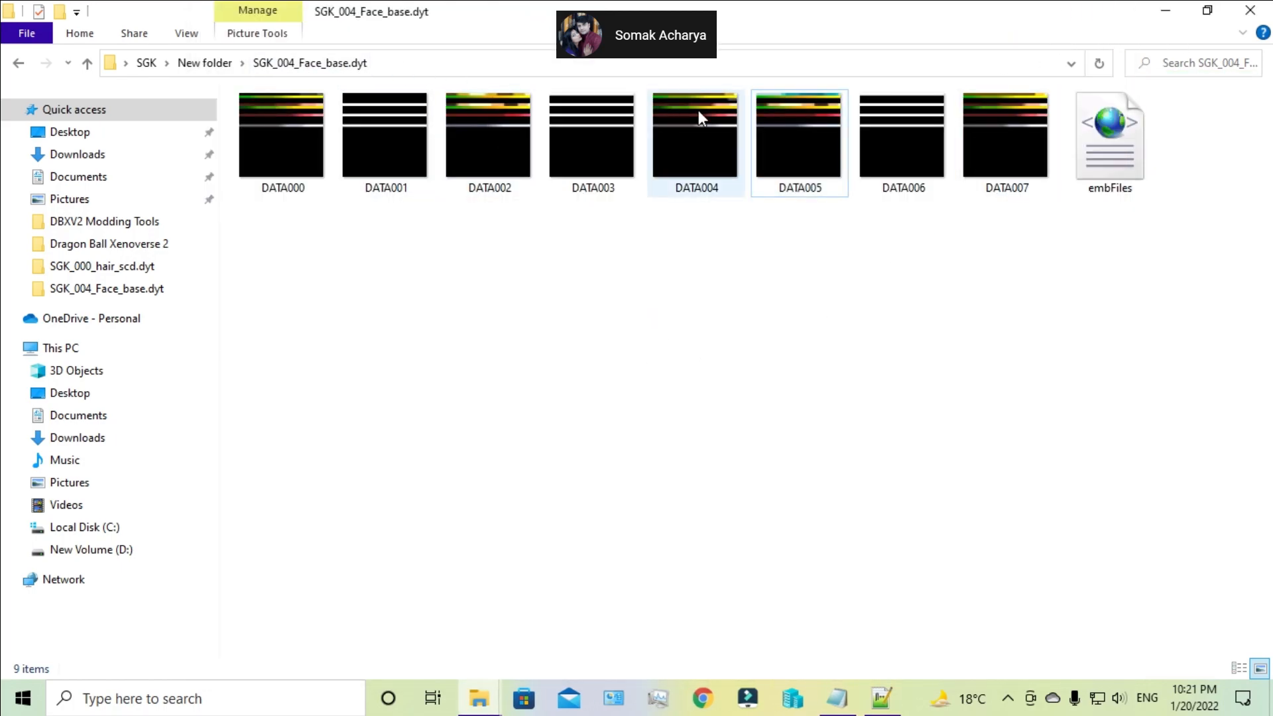
pyautogui.click(88, 66)
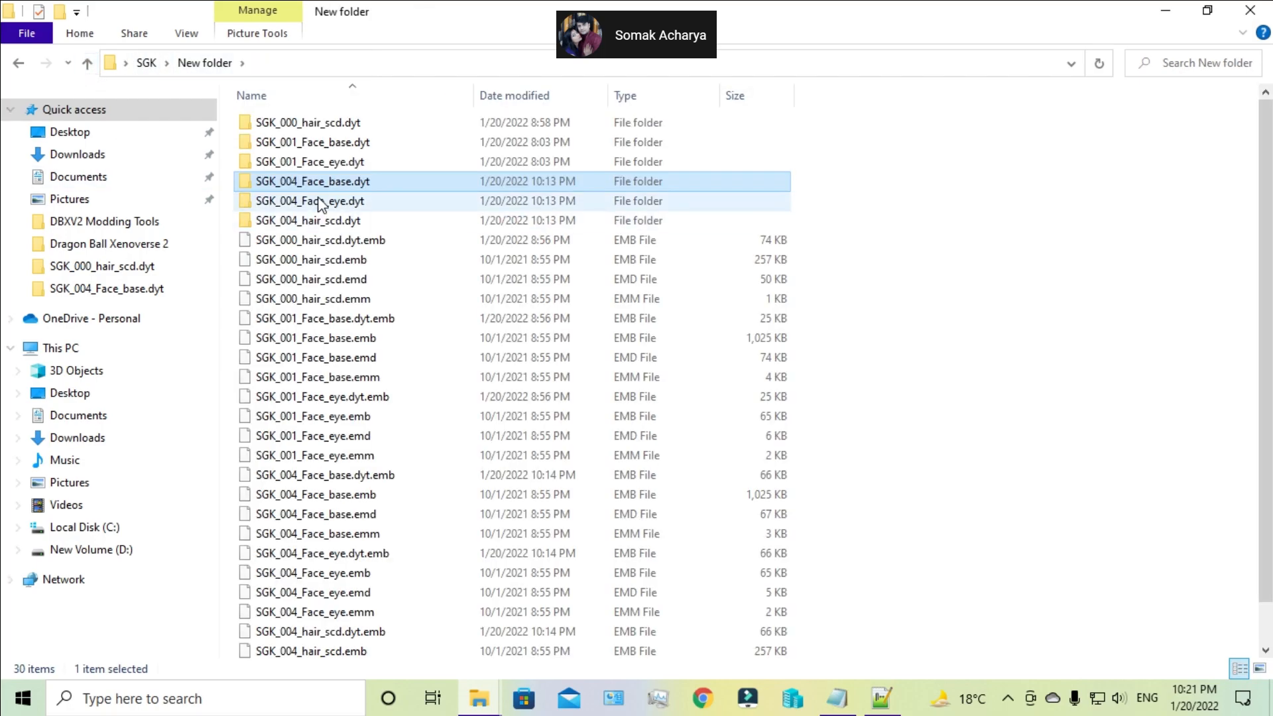
# - Look through the SGK_004_Face_eye.dyt textures and briefly open DATA005 from SGK_004_hair_scd.dyt in paint.net, returning to the SGK New folder
pyautogui.doubleClick(325, 200)
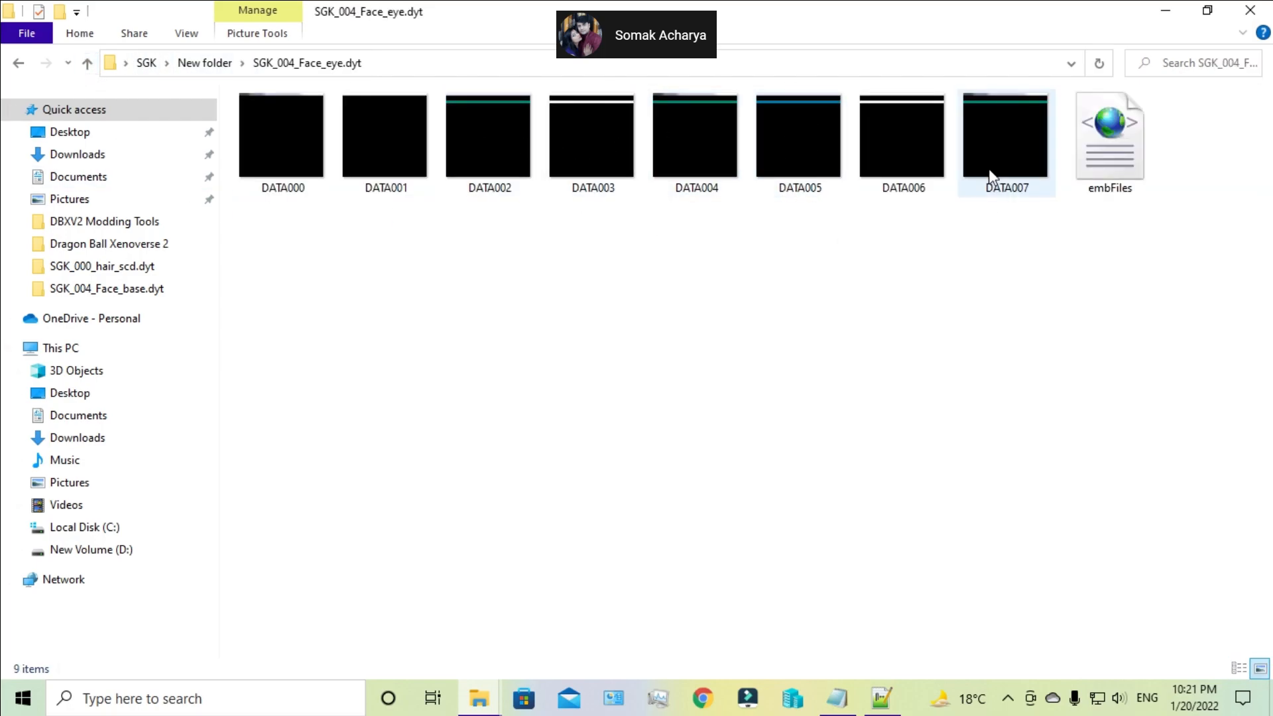
pyautogui.click(88, 63)
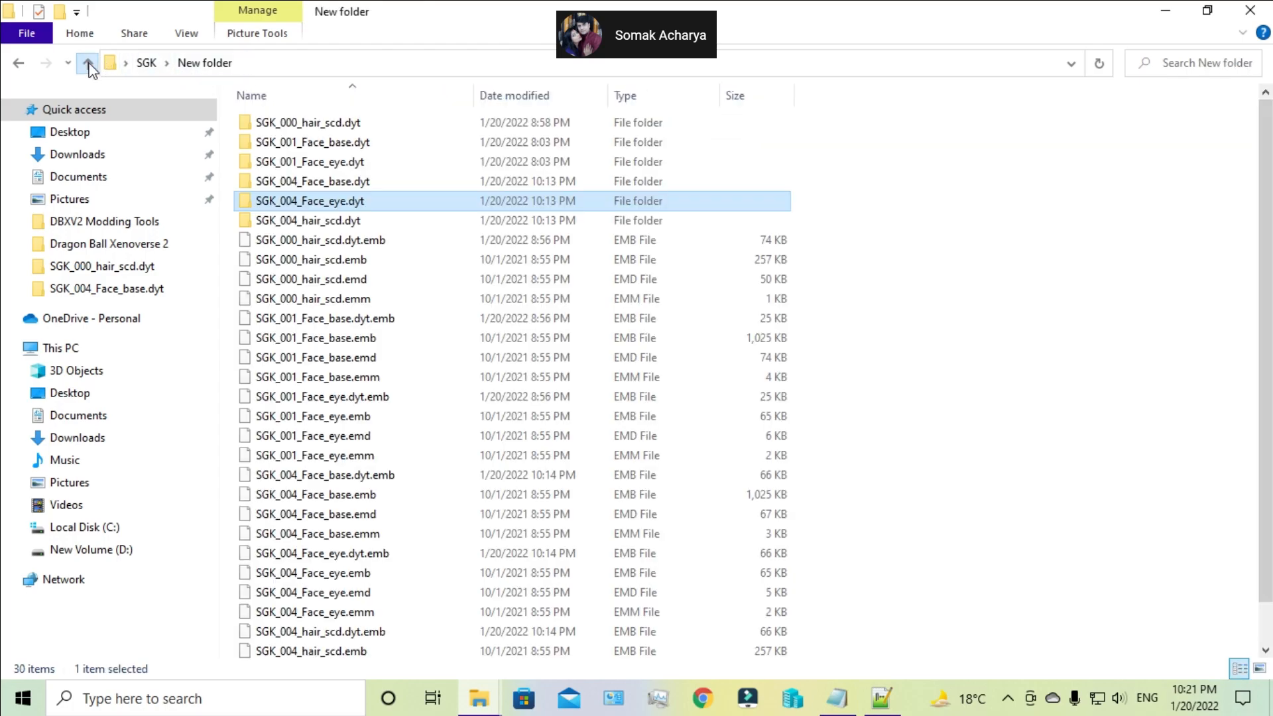
pyautogui.doubleClick(335, 222)
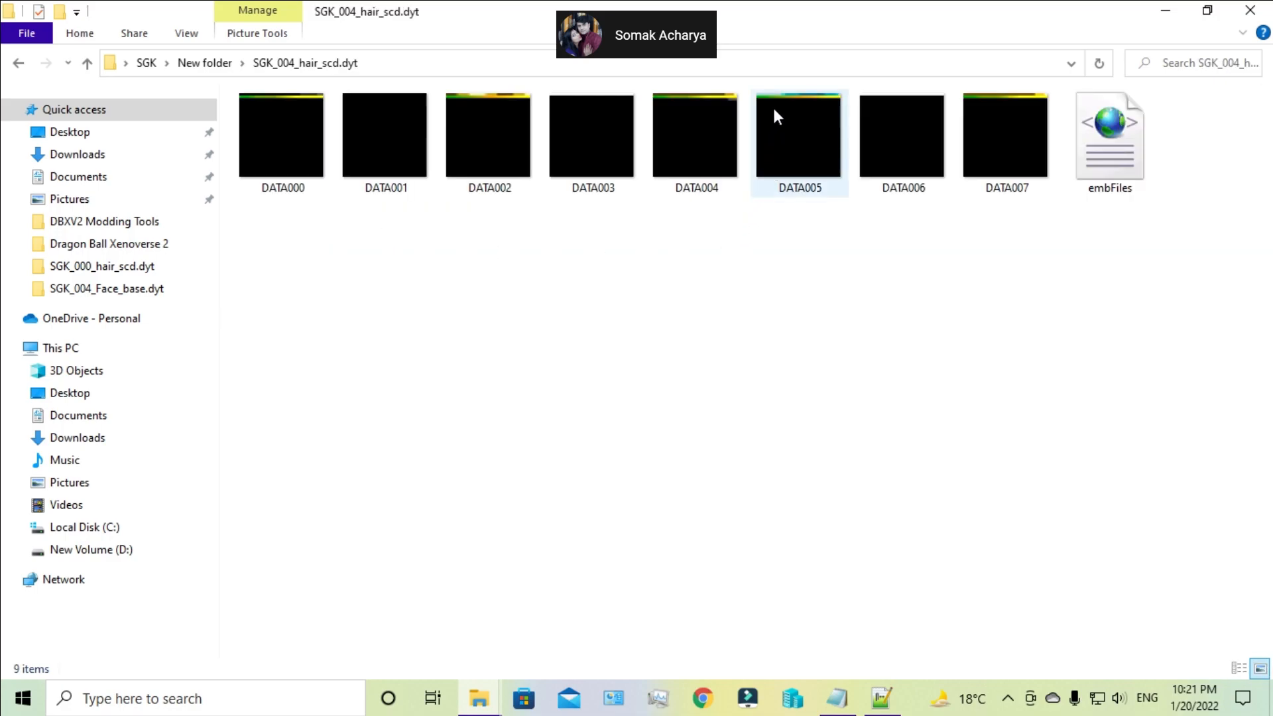
pyautogui.doubleClick(799, 140)
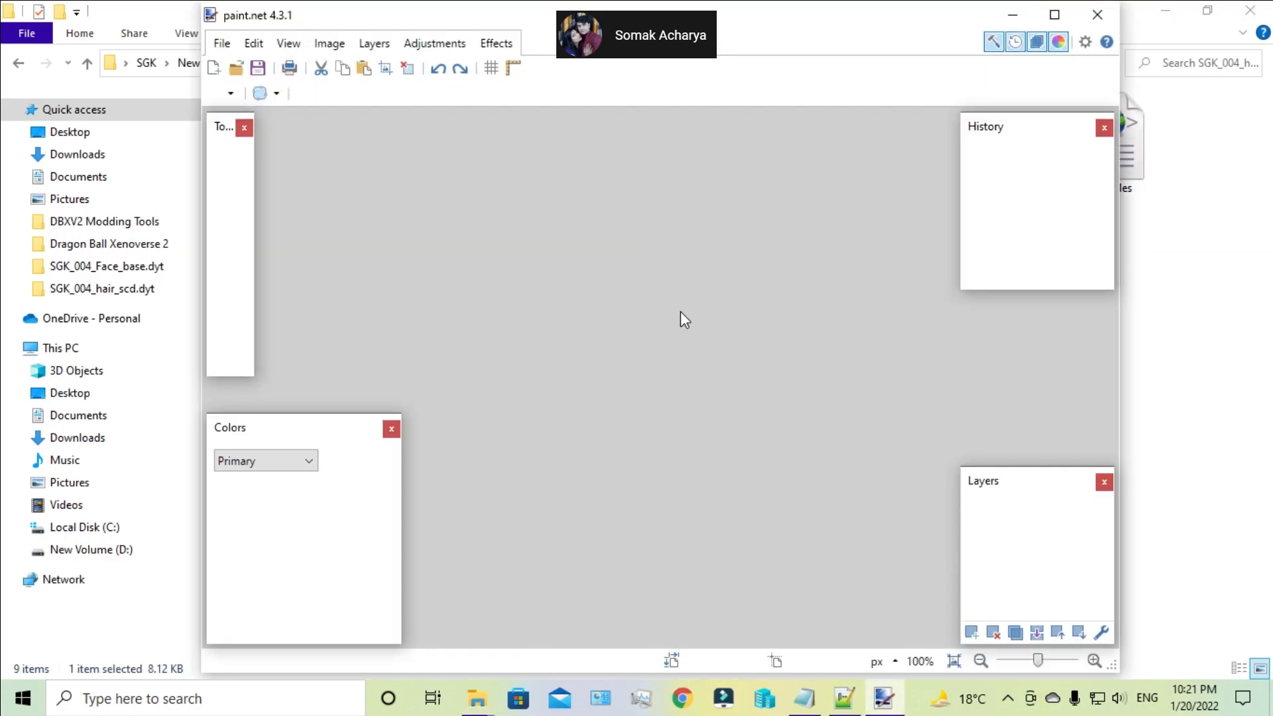
pyautogui.click(1098, 14)
pyautogui.click(87, 63)
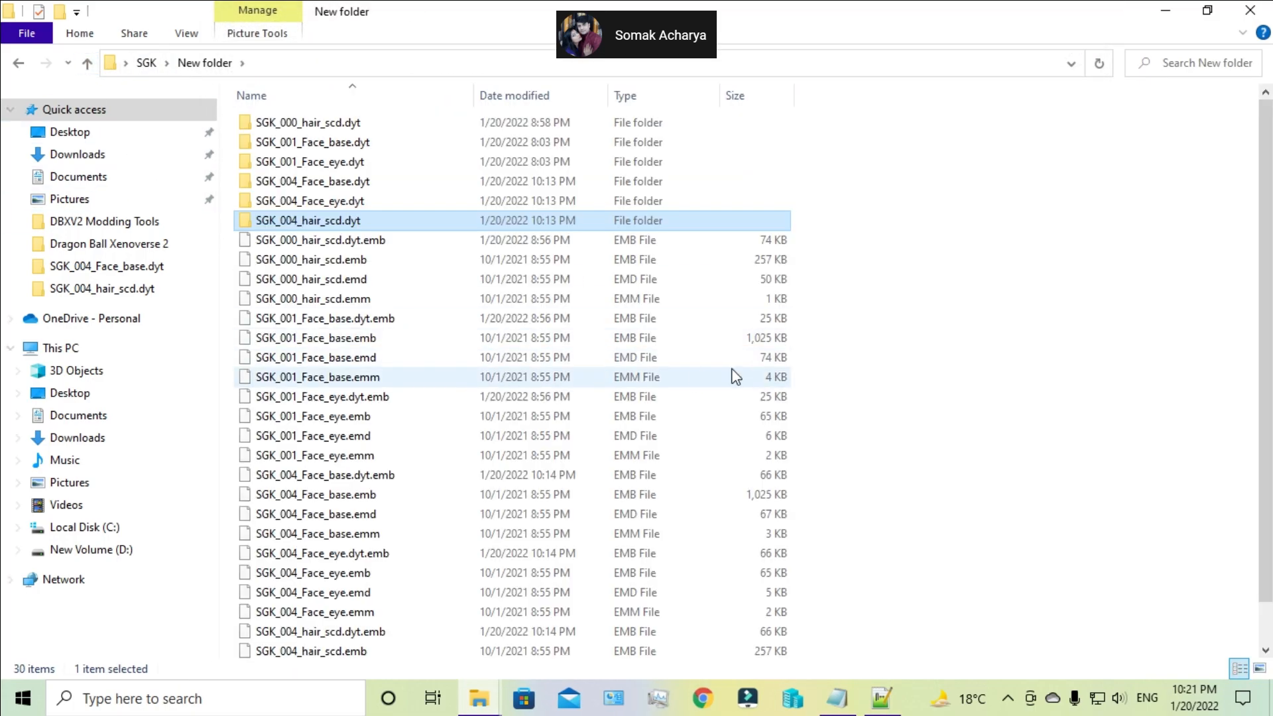
pyautogui.click(882, 332)
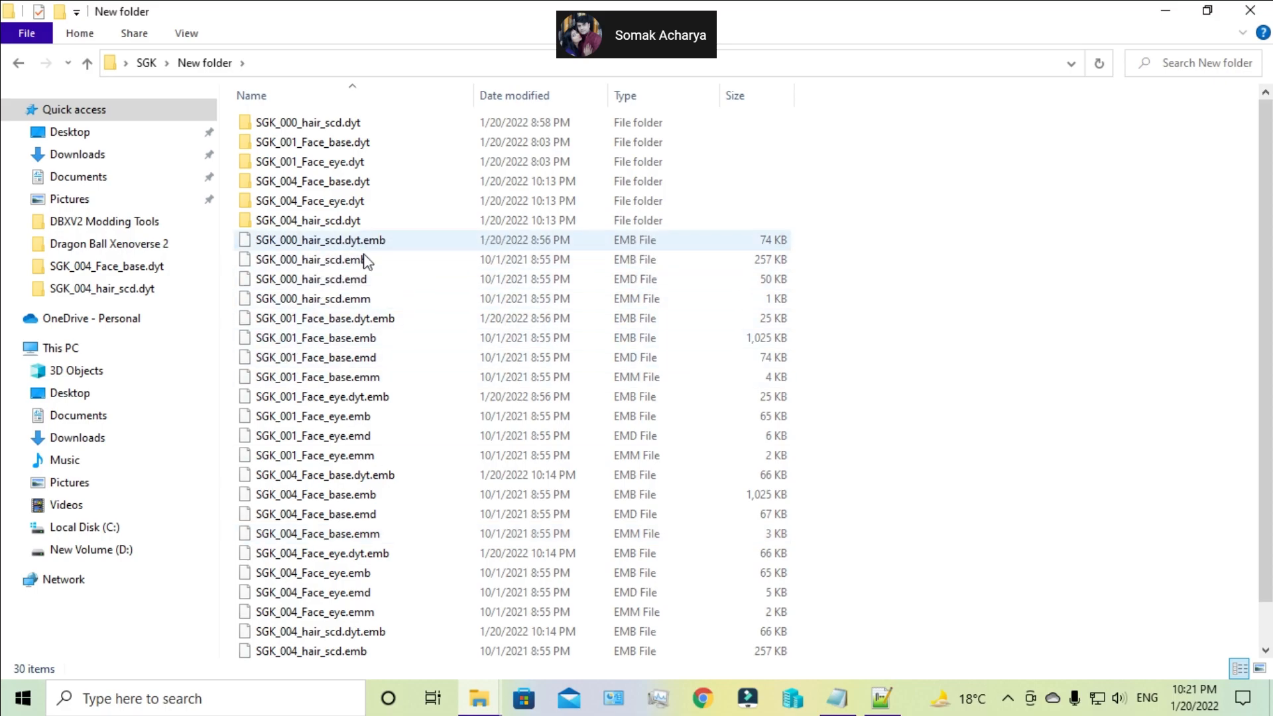
# - Copy all the SGK emb, emd and emm files from New folder, go to the parent SGK folder, and refresh it without pasting
pyautogui.moveTo(873, 234); pyautogui.dragTo(329, 689)
pyautogui.rightClick(326, 500)
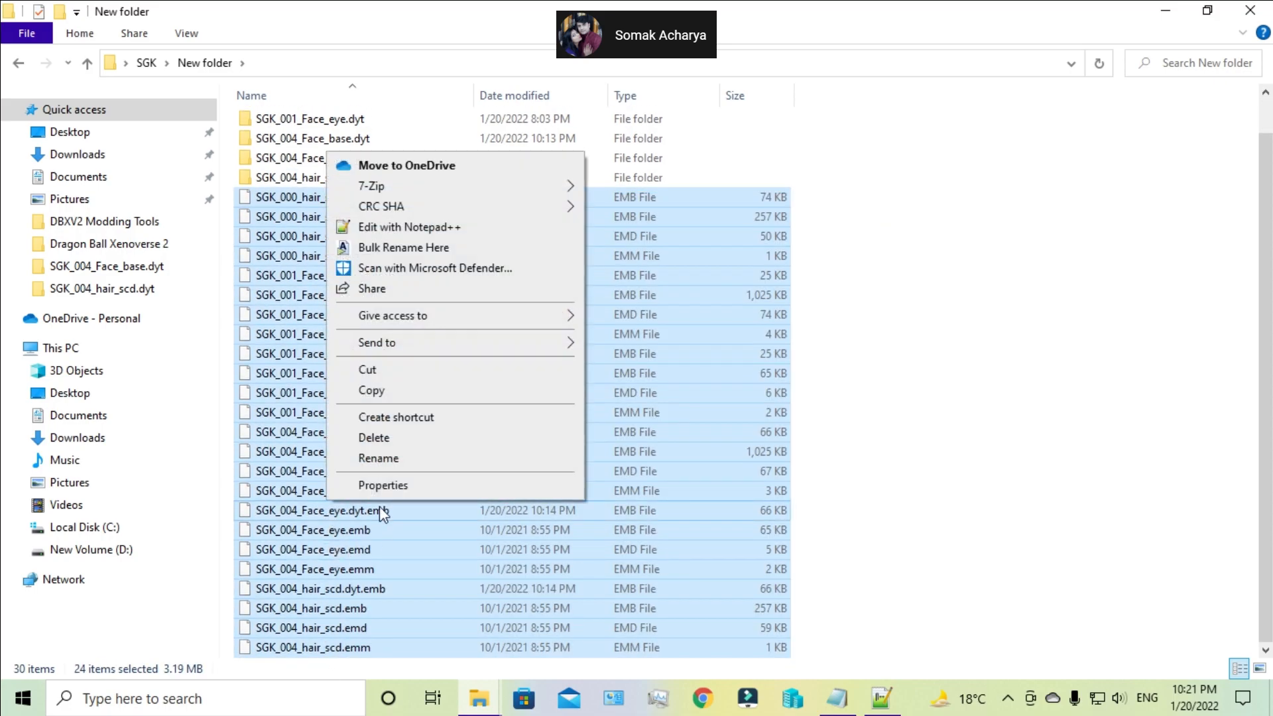
pyautogui.click(355, 391)
pyautogui.click(86, 62)
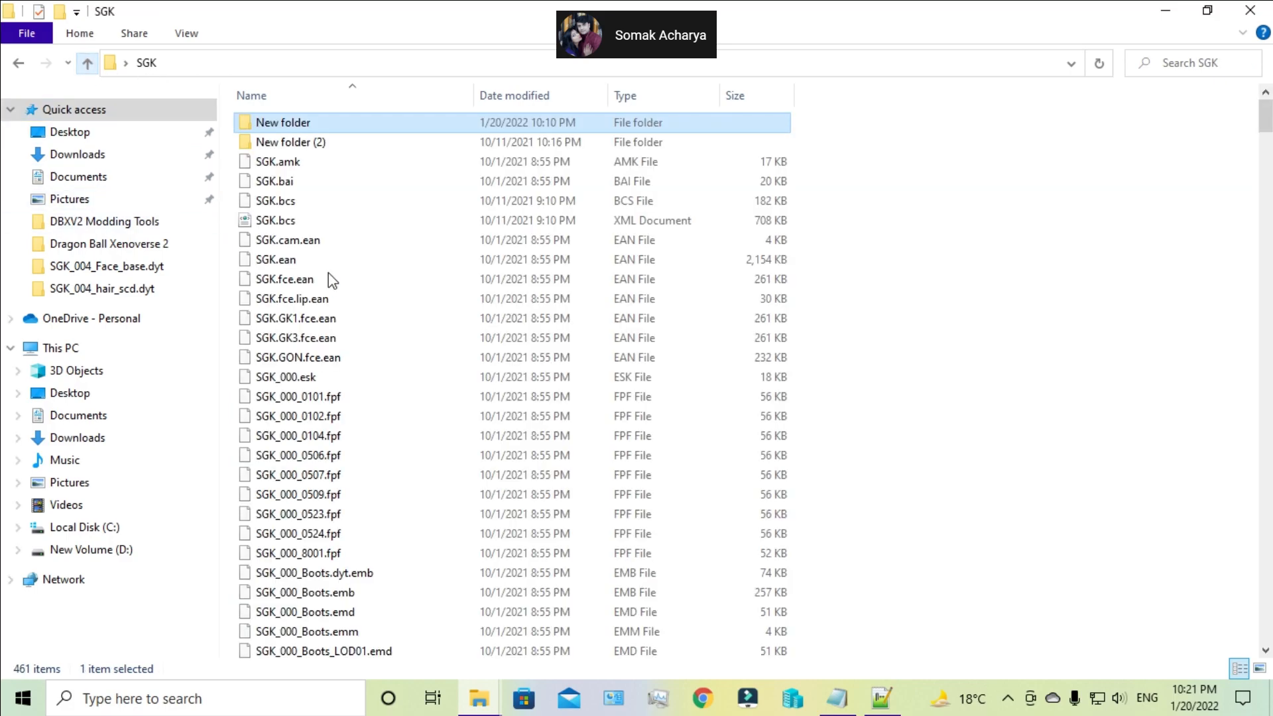
pyautogui.click(956, 360)
pyautogui.rightClick(952, 352)
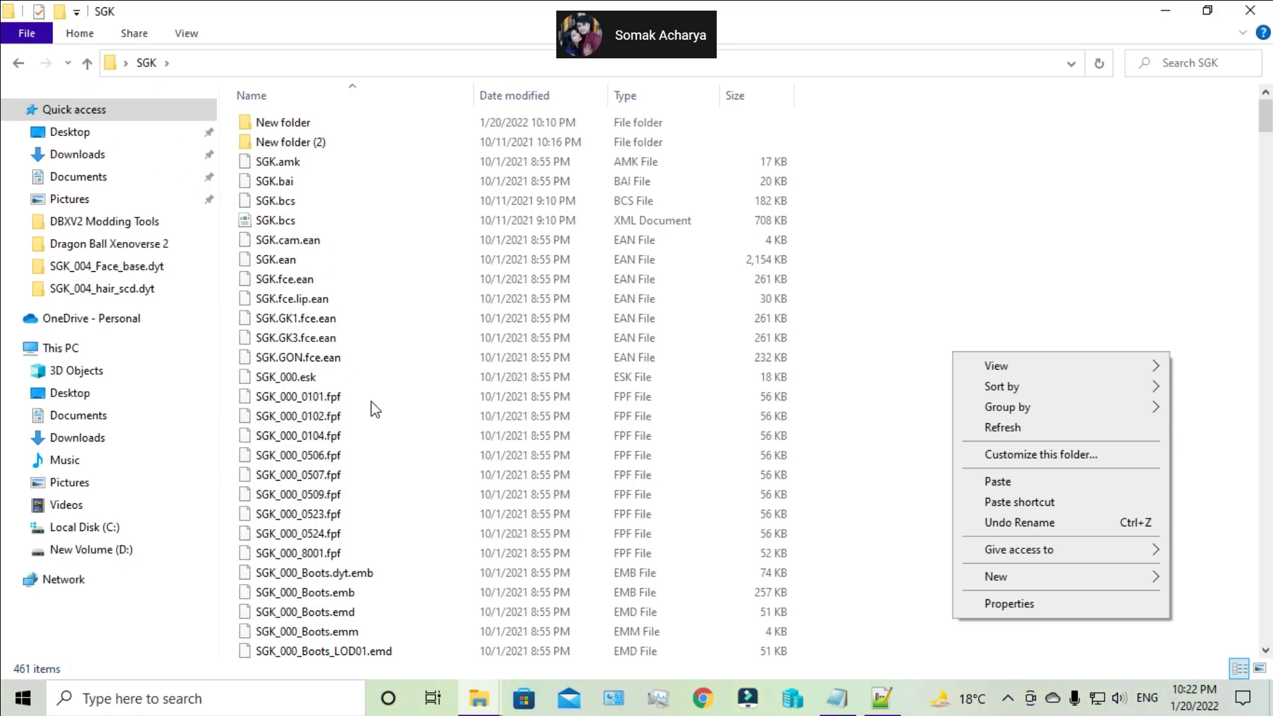
pyautogui.click(1092, 209)
pyautogui.rightClick(1092, 209)
pyautogui.click(1094, 282)
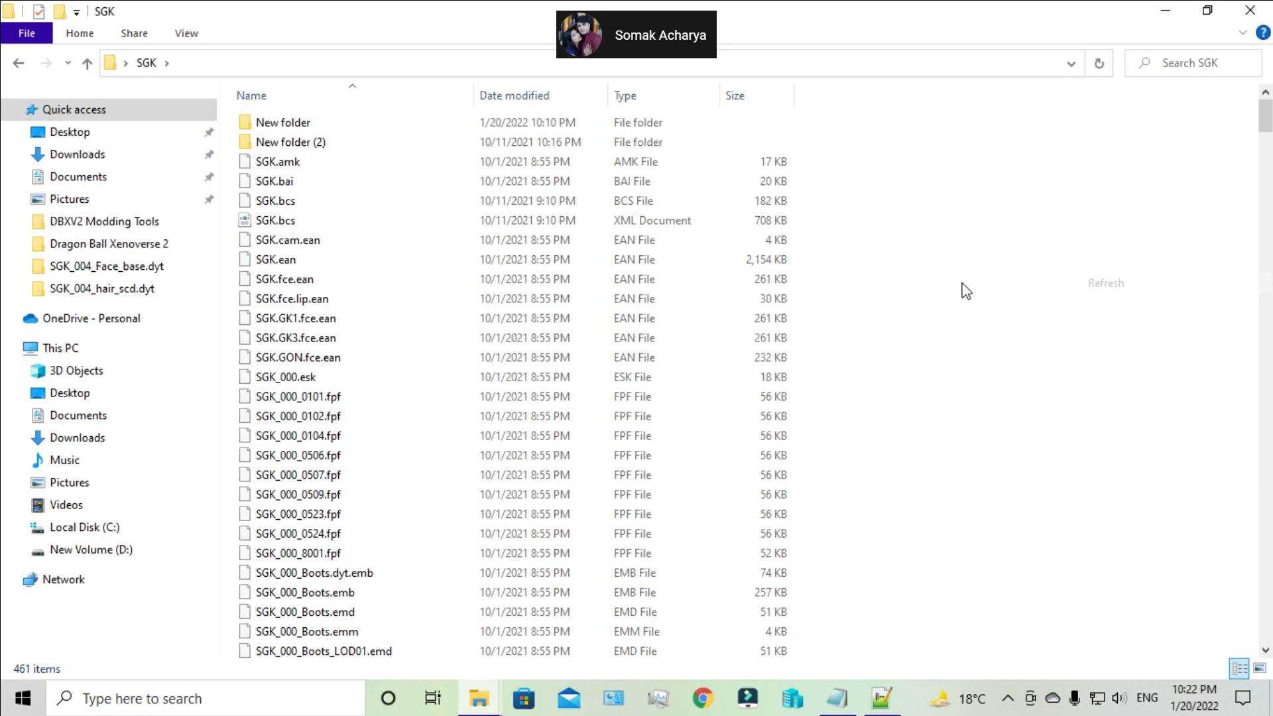
# - Switch to SGK.bcs.xml in Notepad++, search it for PartSet idx="102", and close the search dialog
pyautogui.doubleClick(434, 225)
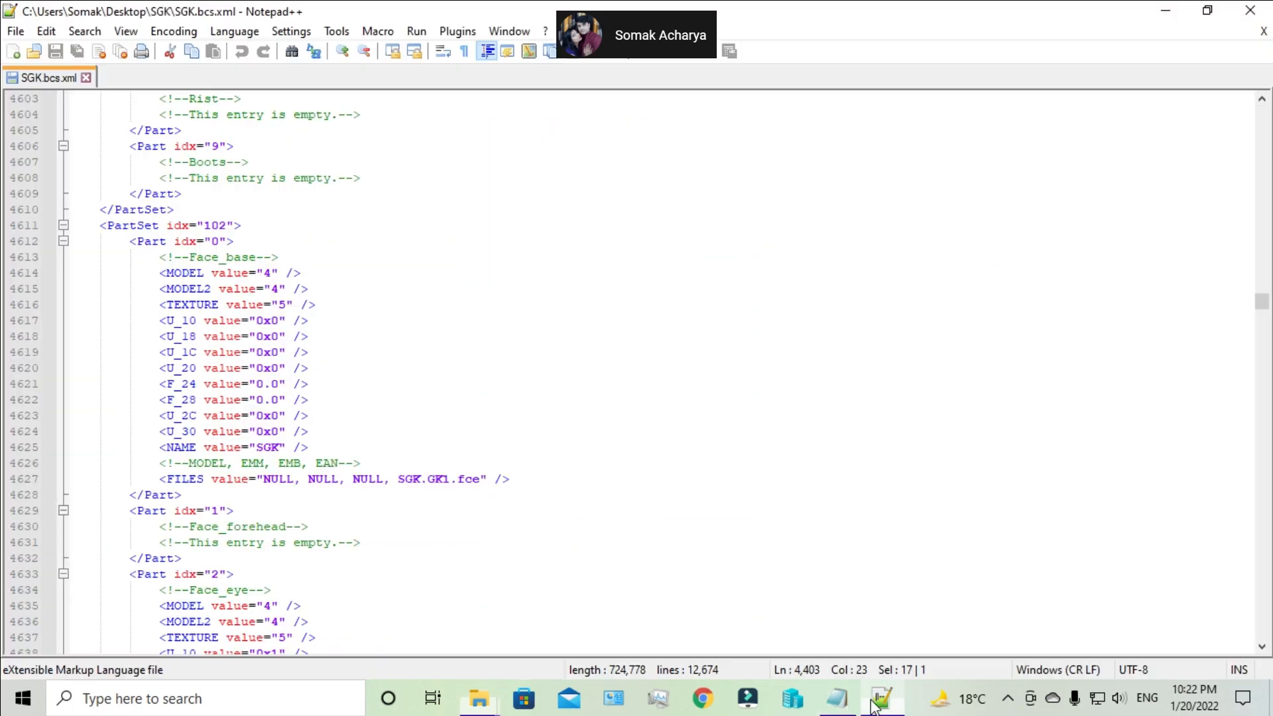
pyautogui.scroll(-4, 599, 366)
pyautogui.scroll(6, 599, 366)
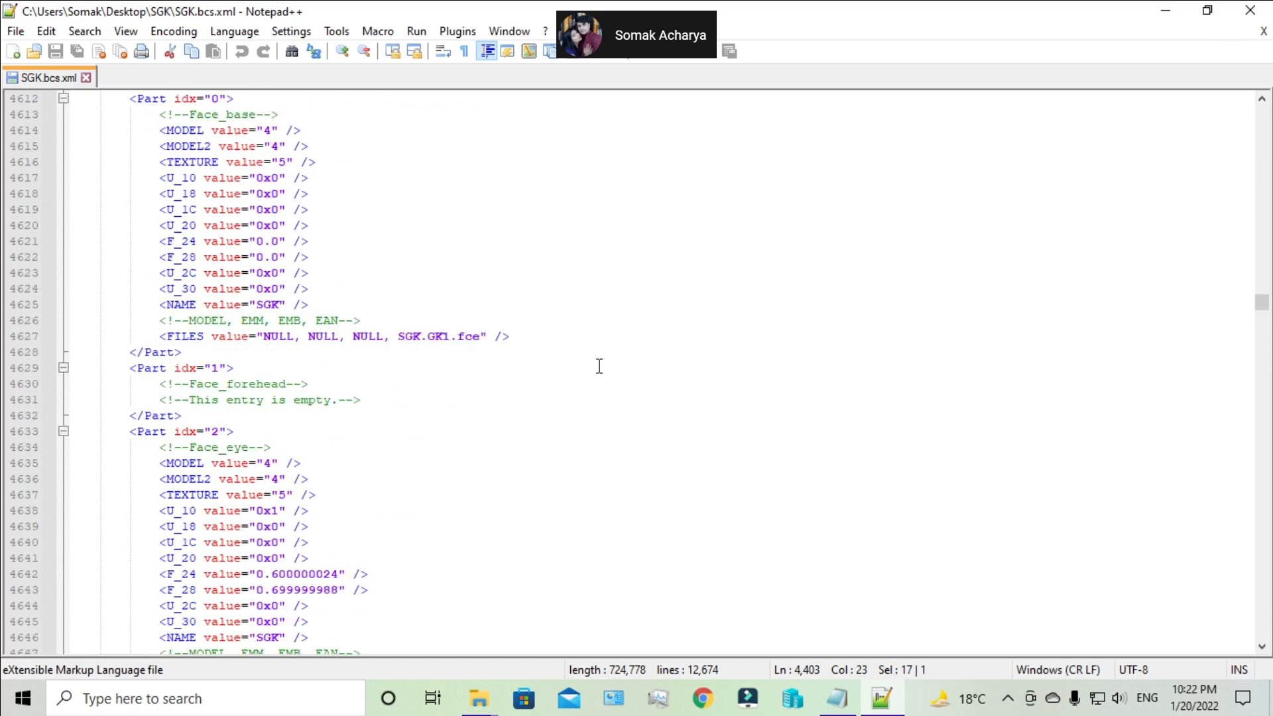
pyautogui.hotkey('ctrl', 'f')
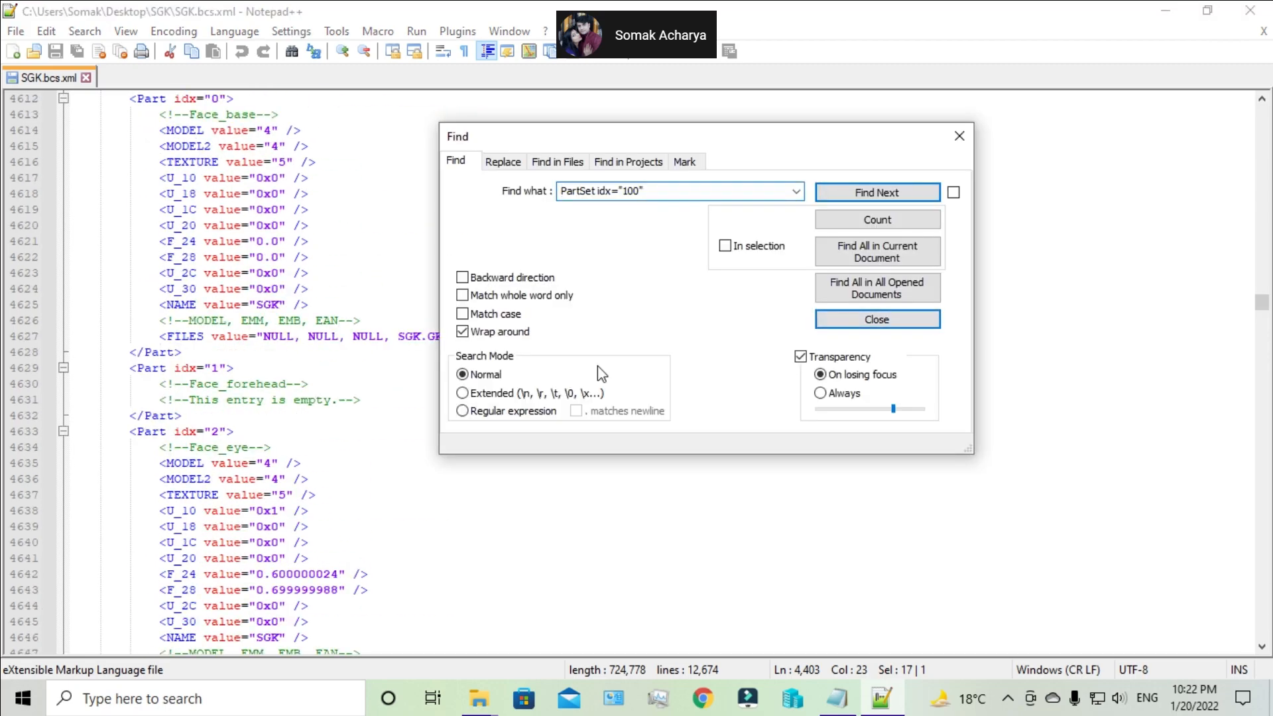
pyautogui.press('BackSpace')
pyautogui.write('2')
pyautogui.press('Return')
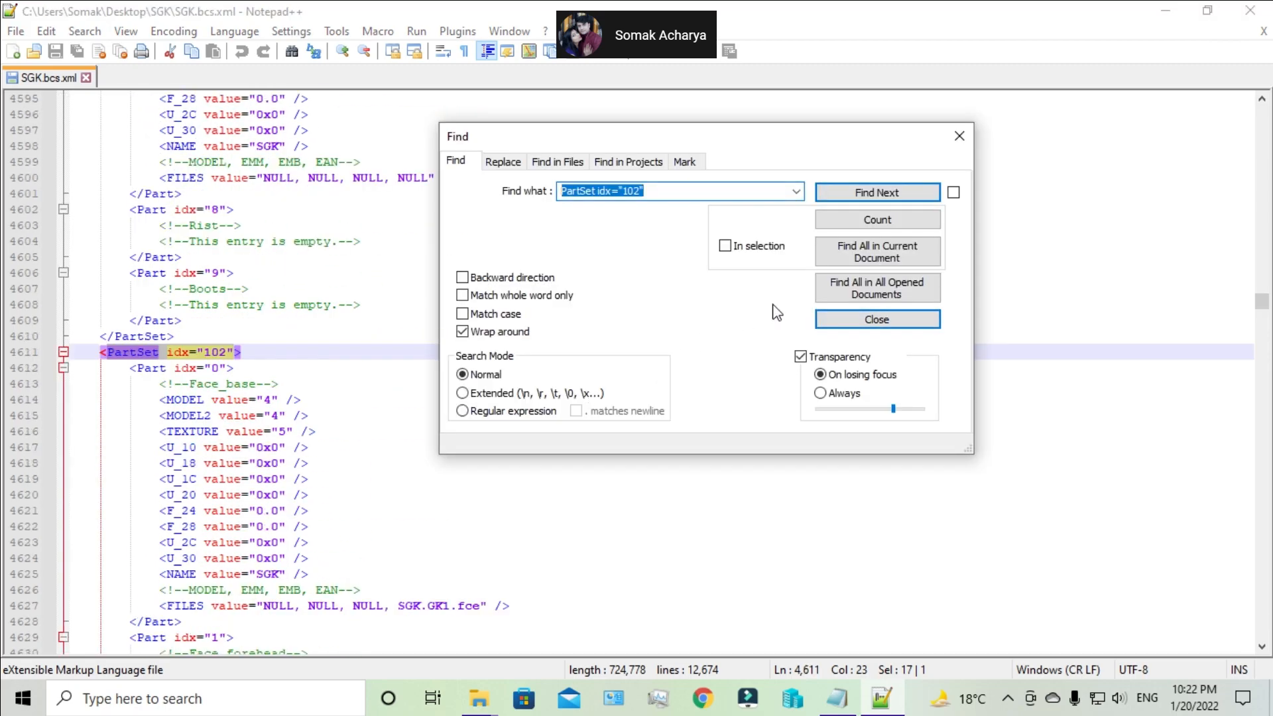
pyautogui.click(877, 319)
# - Review the Face_base, Face_eye and Hair entries of PartSet 102, including the texture values and the hair's PhysicsObject files
pyautogui.scroll(-4, 267, 233)
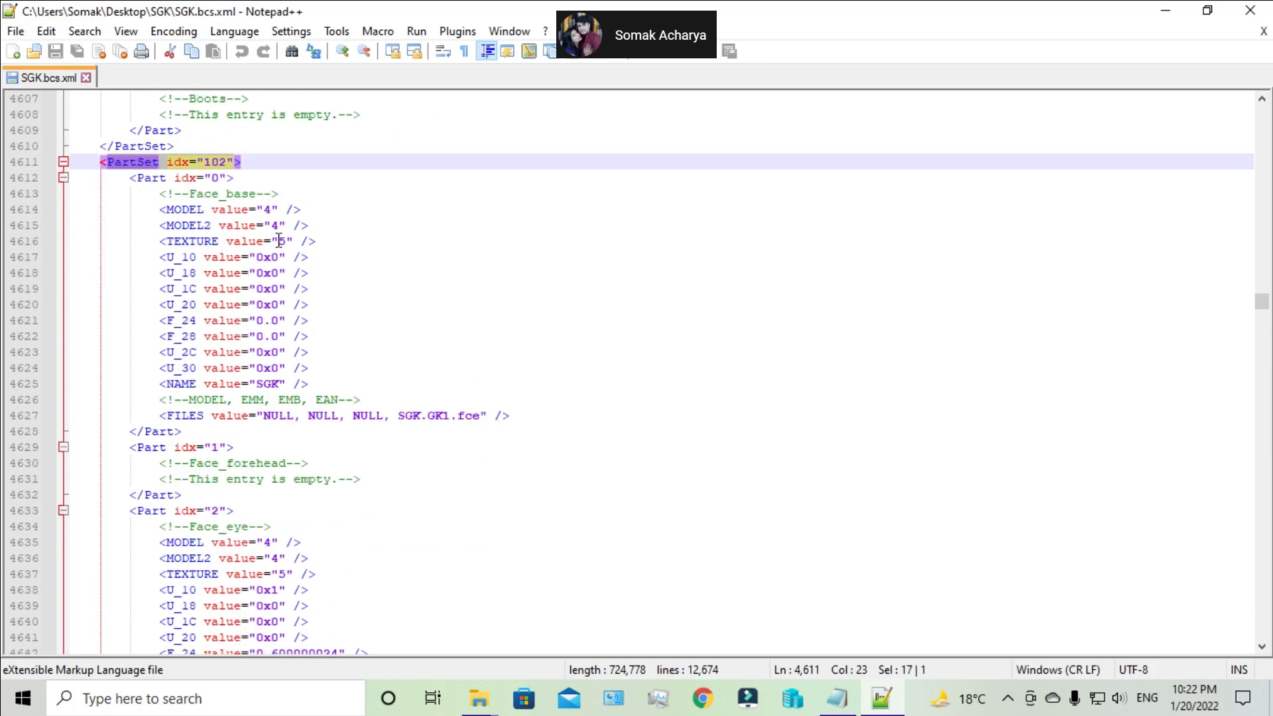
pyautogui.scroll(-7, 279, 241)
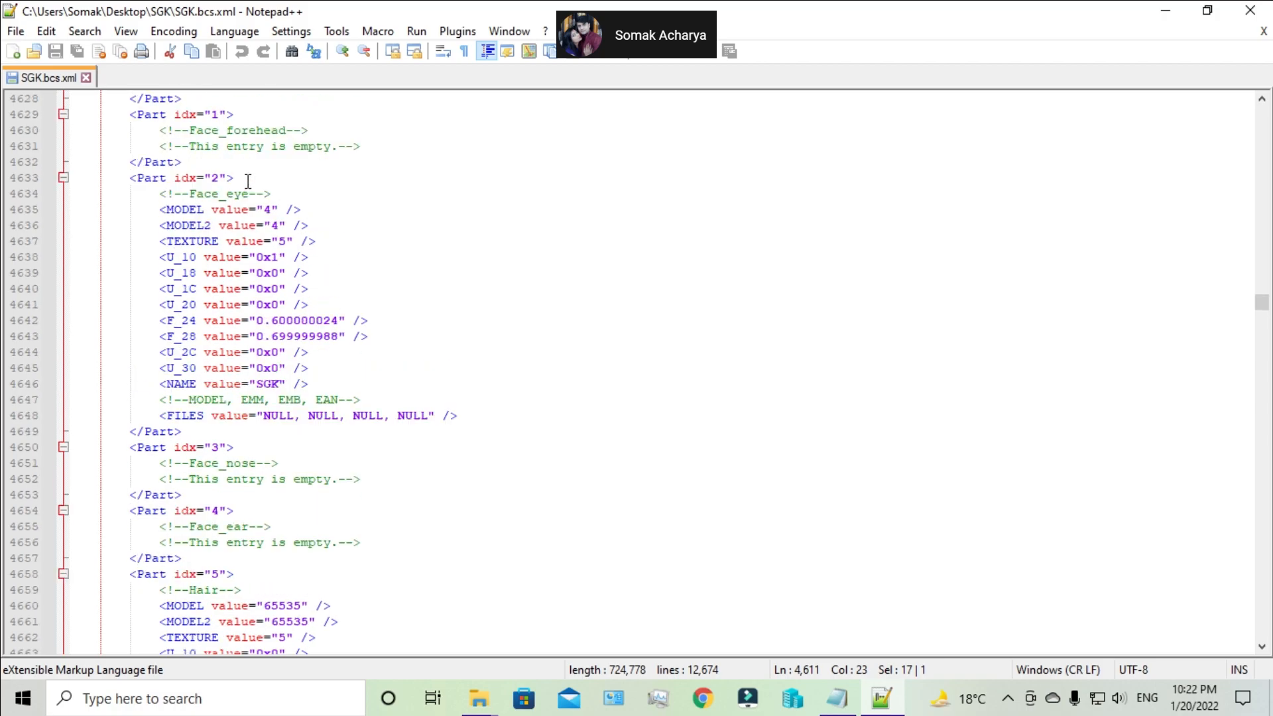
pyautogui.scroll(-3, 298, 229)
pyautogui.scroll(-5, 251, 200)
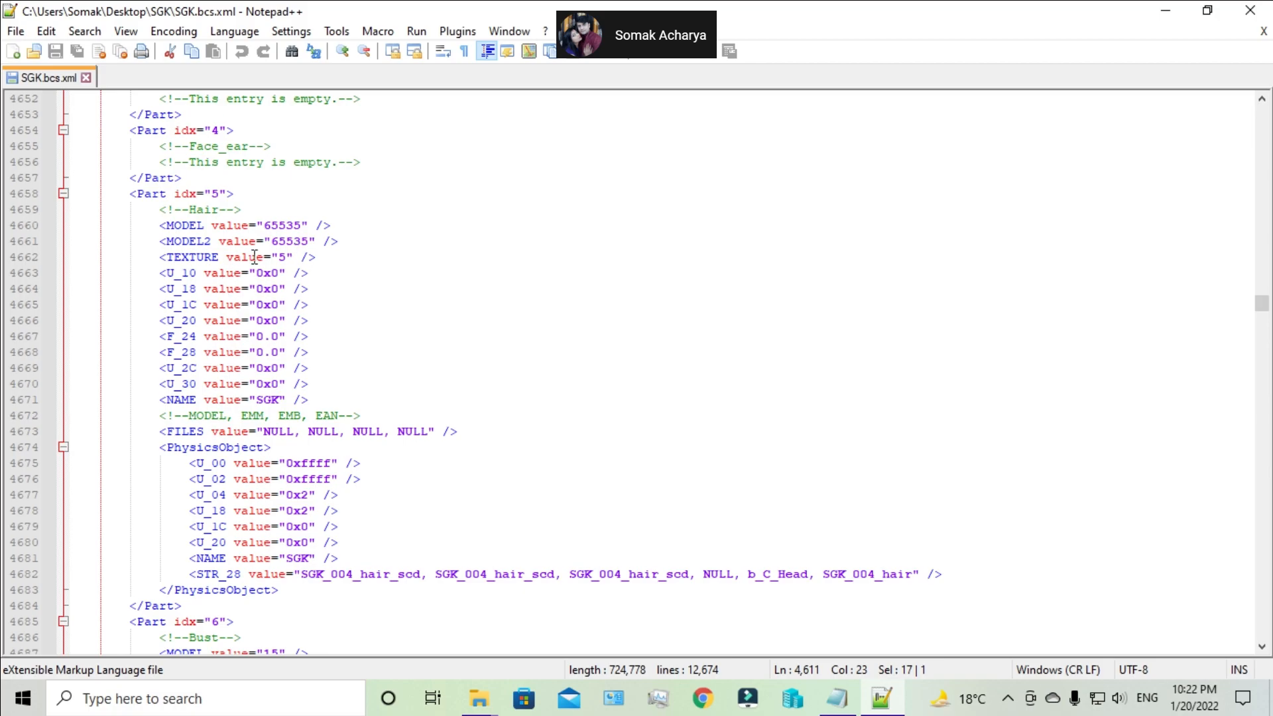
pyautogui.scroll(-3, 403, 390)
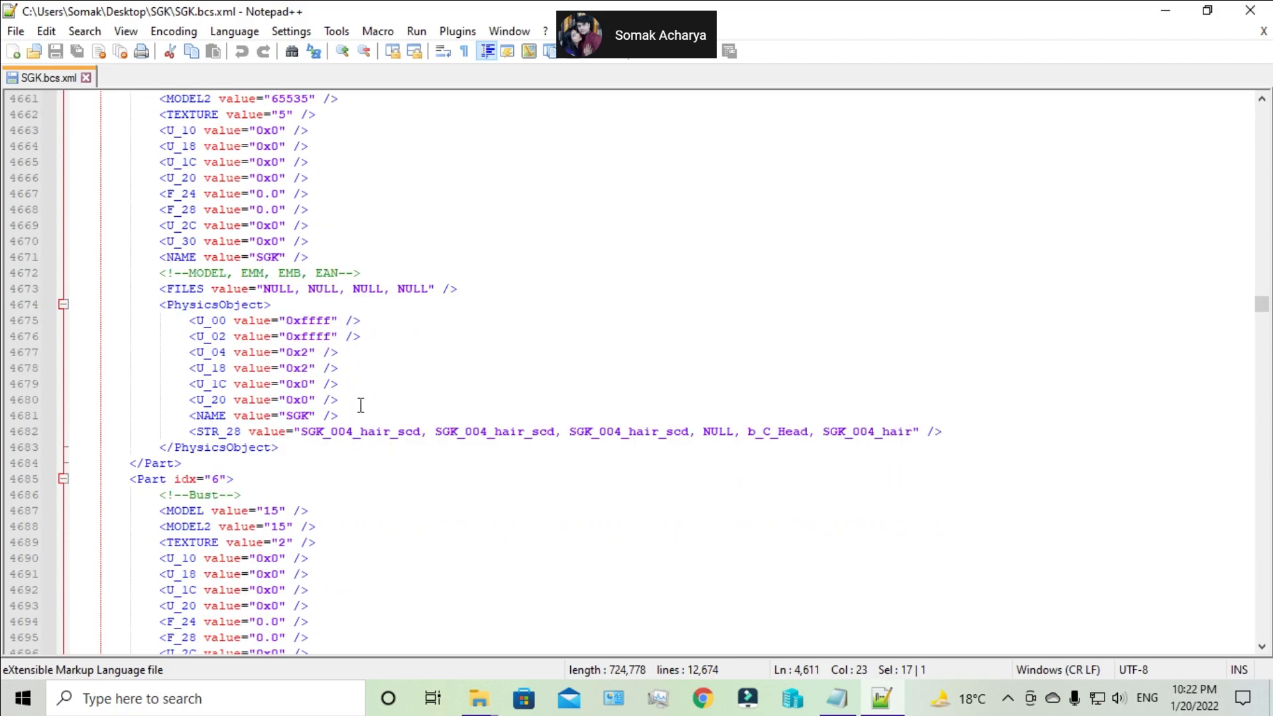
pyautogui.scroll(3, 333, 346)
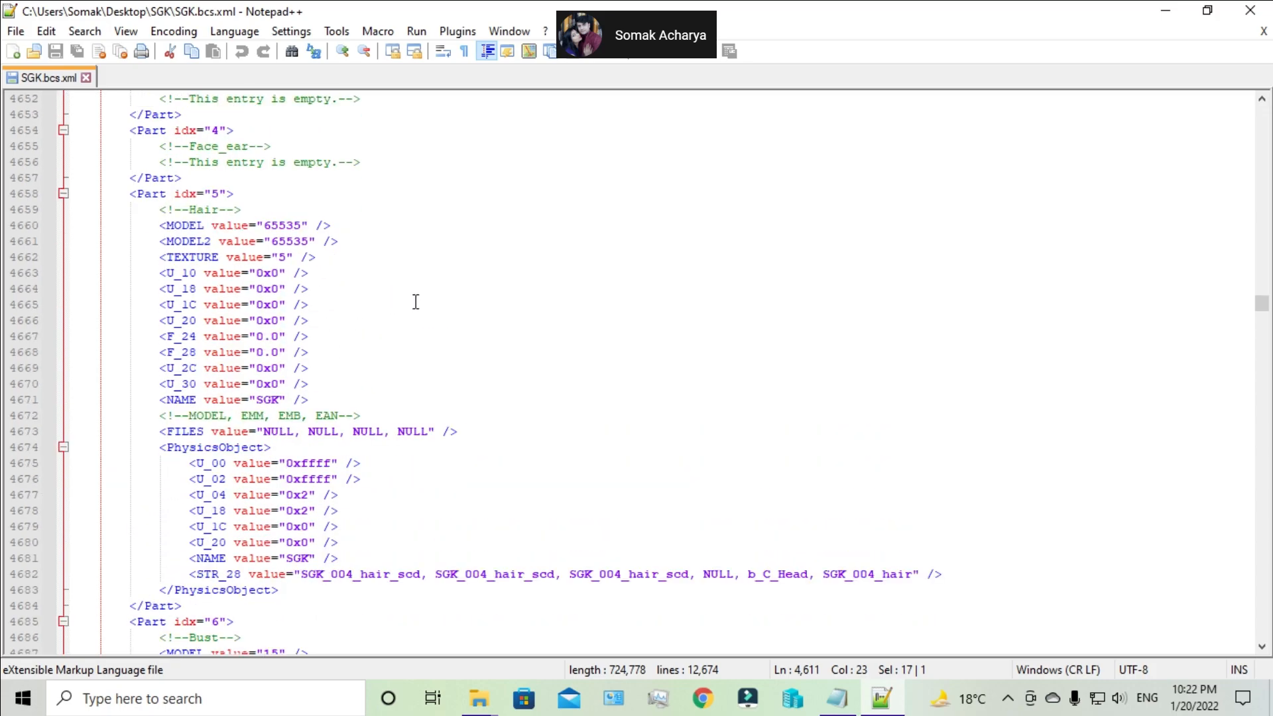
# - Finish reviewing the Hair entry of PartSet 102, close SGK.bcs.xml, and refresh the SGK folder
pyautogui.scroll(-2, 346, 317)
pyautogui.scroll(3, 270, 173)
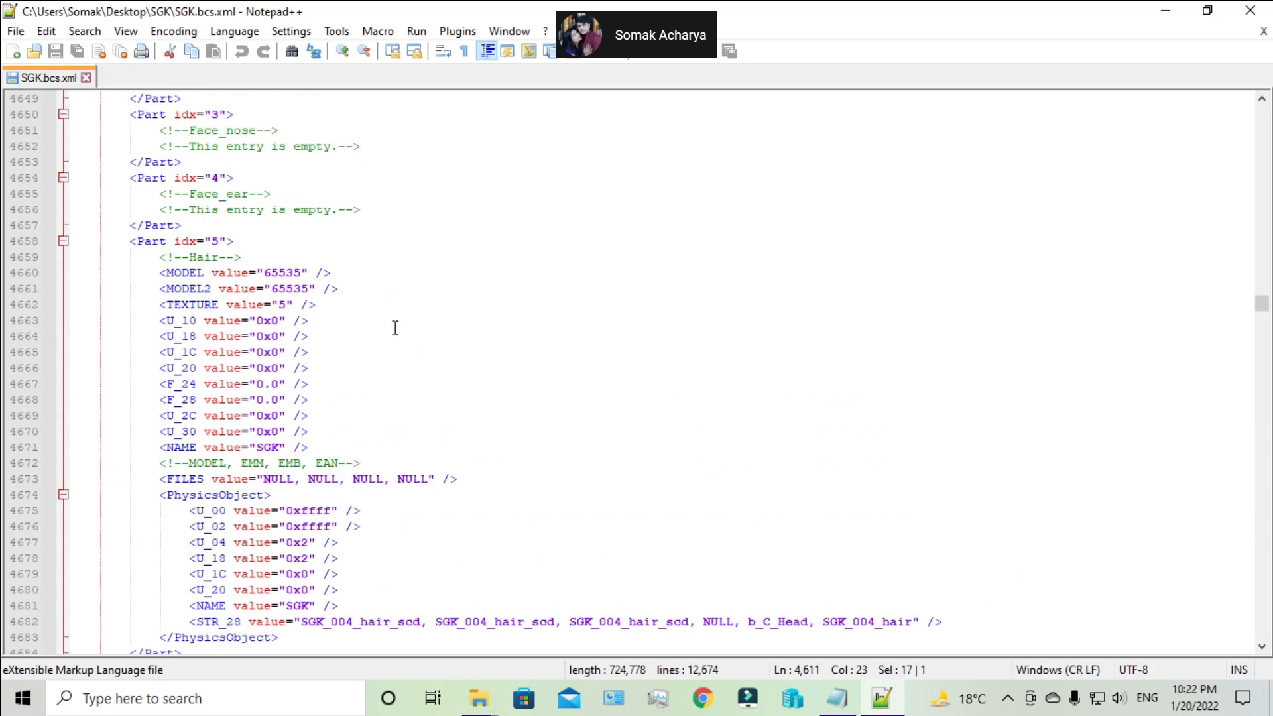
pyautogui.scroll(-2, 415, 266)
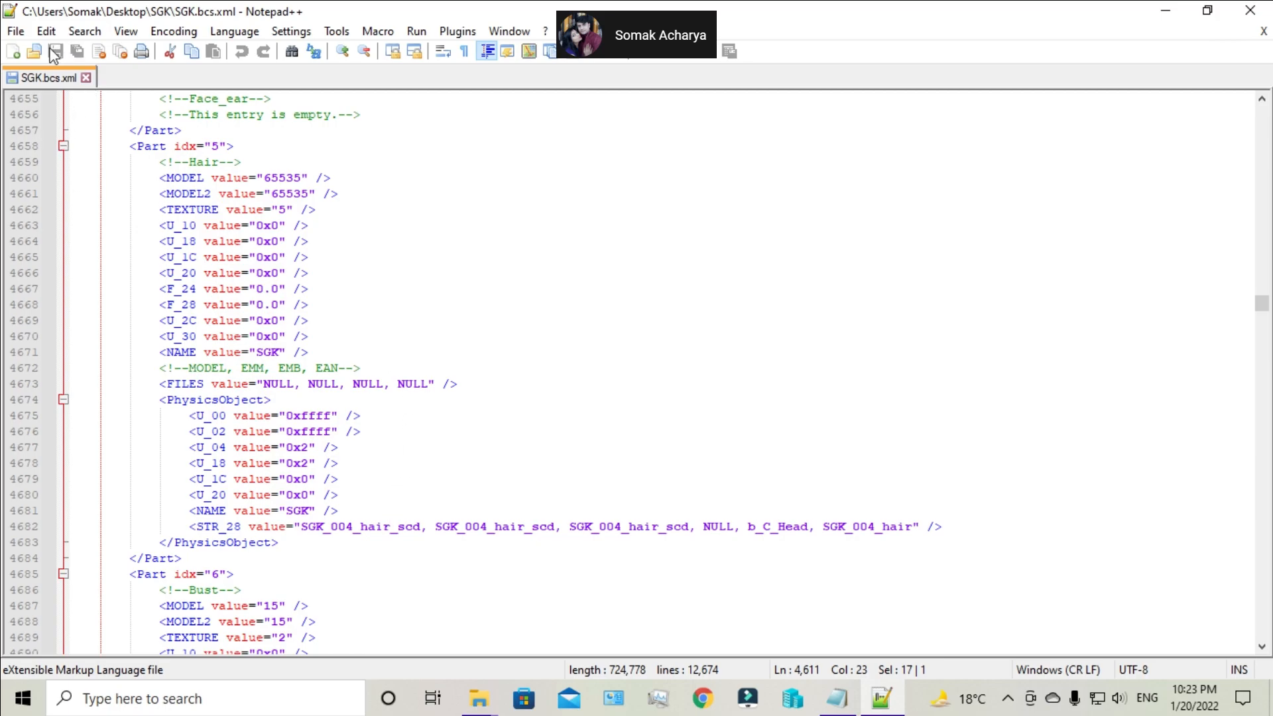
pyautogui.click(1250, 10)
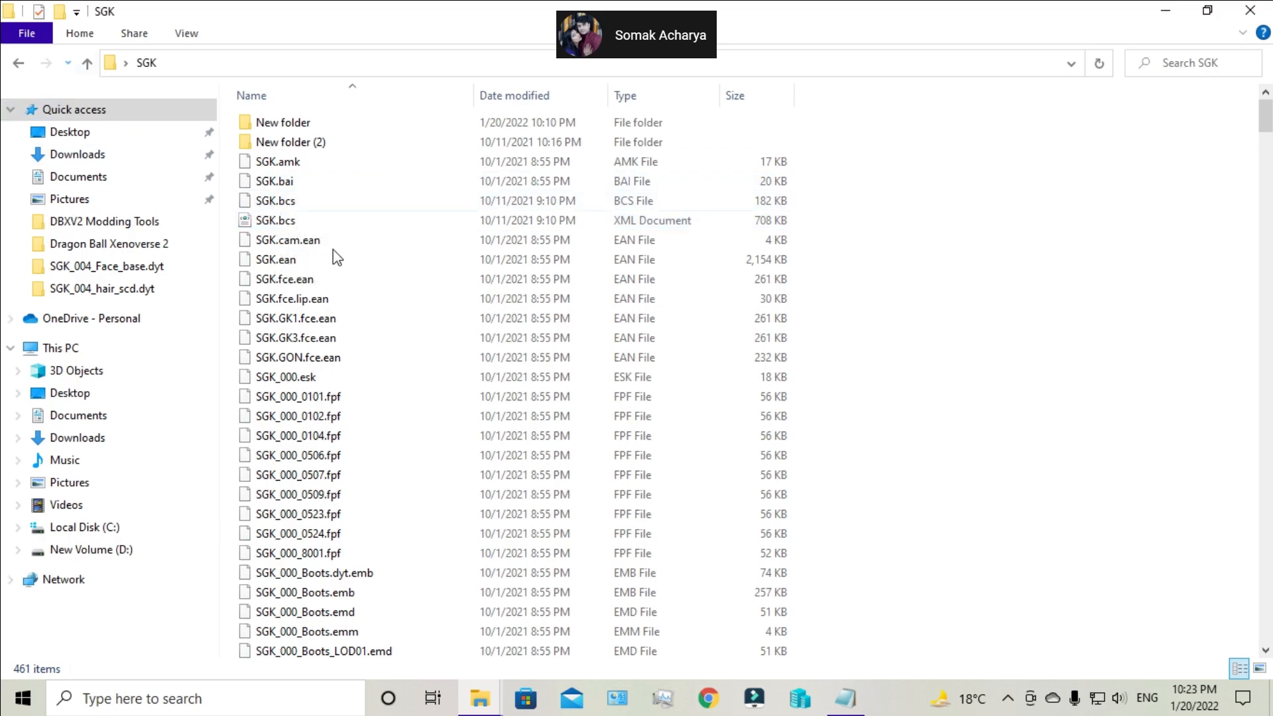
pyautogui.rightClick(994, 288)
pyautogui.click(1035, 361)
# - Look through the DBXV2 Modding Tools folder for the X2M files, then switch to the XV2INS folder
pyautogui.moveTo(479, 698)
pyautogui.click(747, 640)
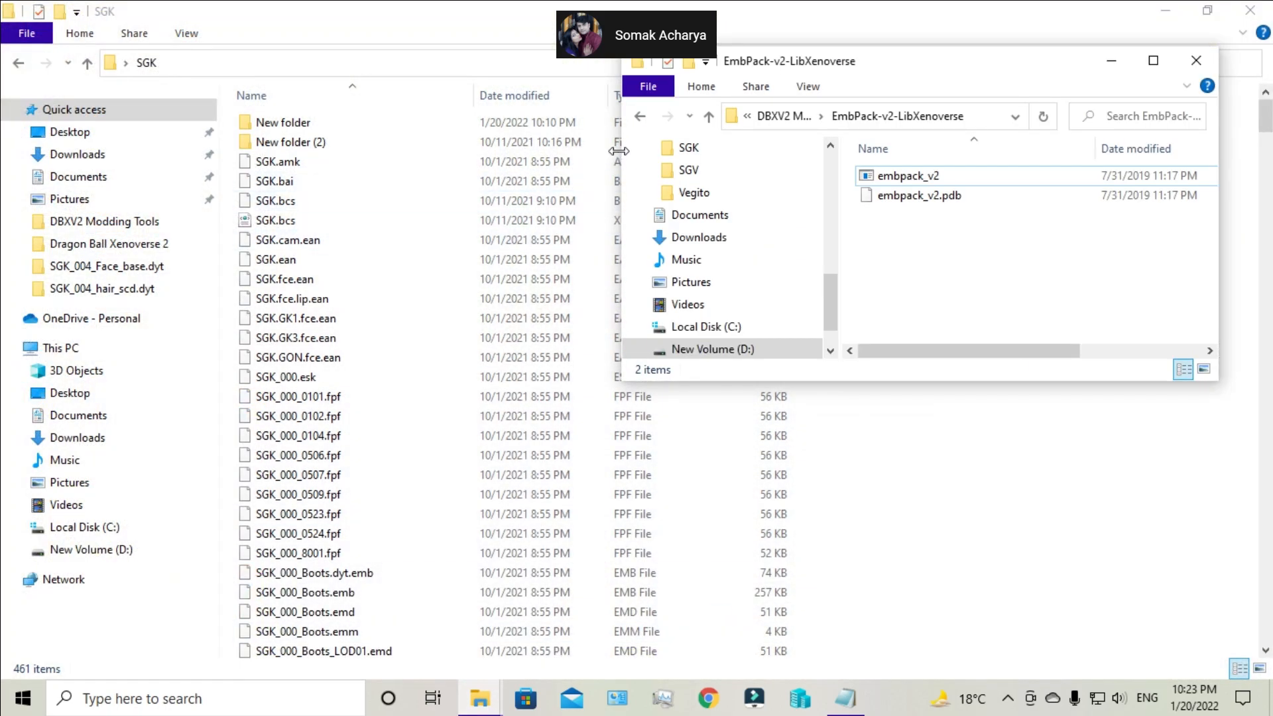
pyautogui.click(708, 119)
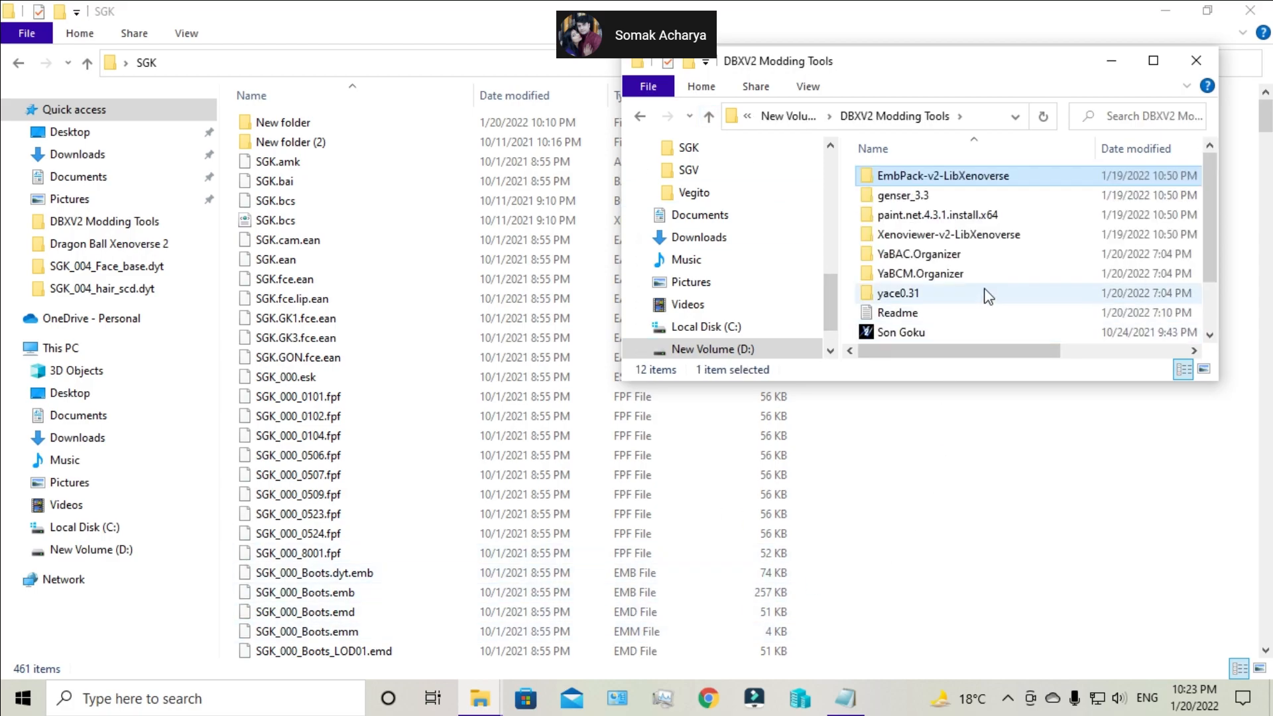
pyautogui.scroll(-1, 986, 293)
pyautogui.click(479, 703)
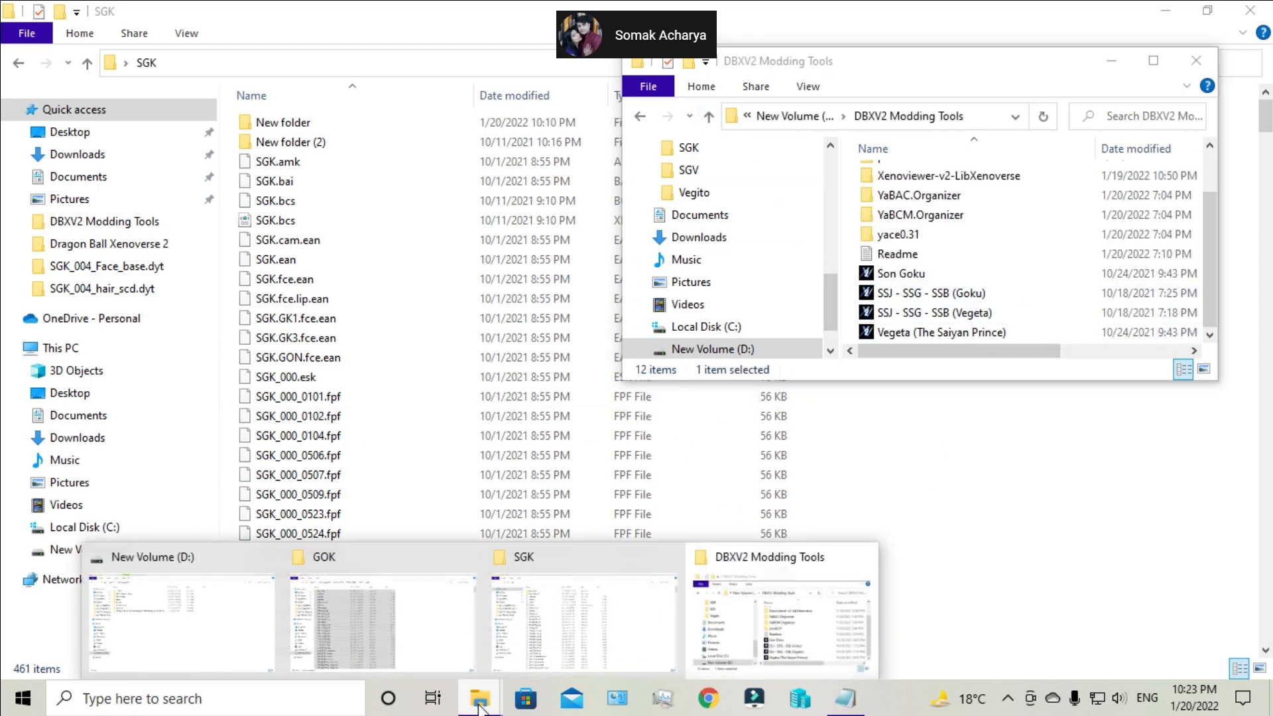
pyautogui.click(186, 626)
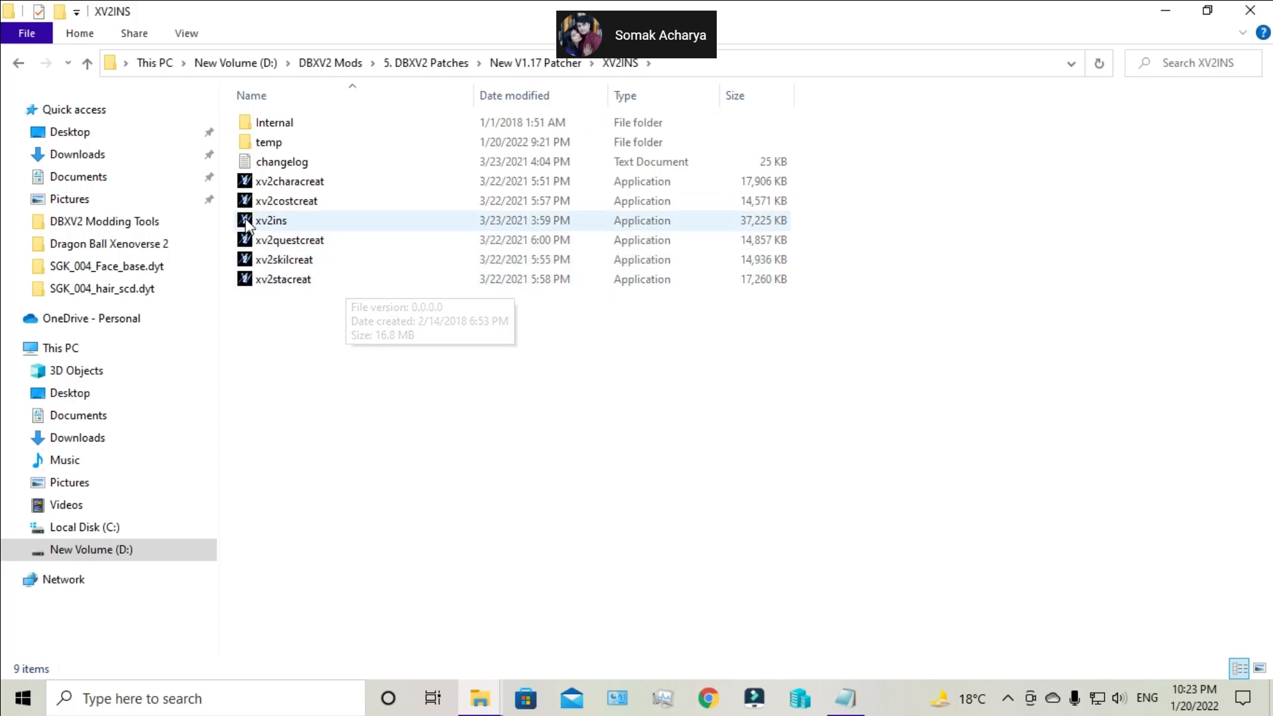
# - Launch xv2characreat from the XV2INS folder and load the Son Goku X2M file
pyautogui.doubleClick(313, 186)
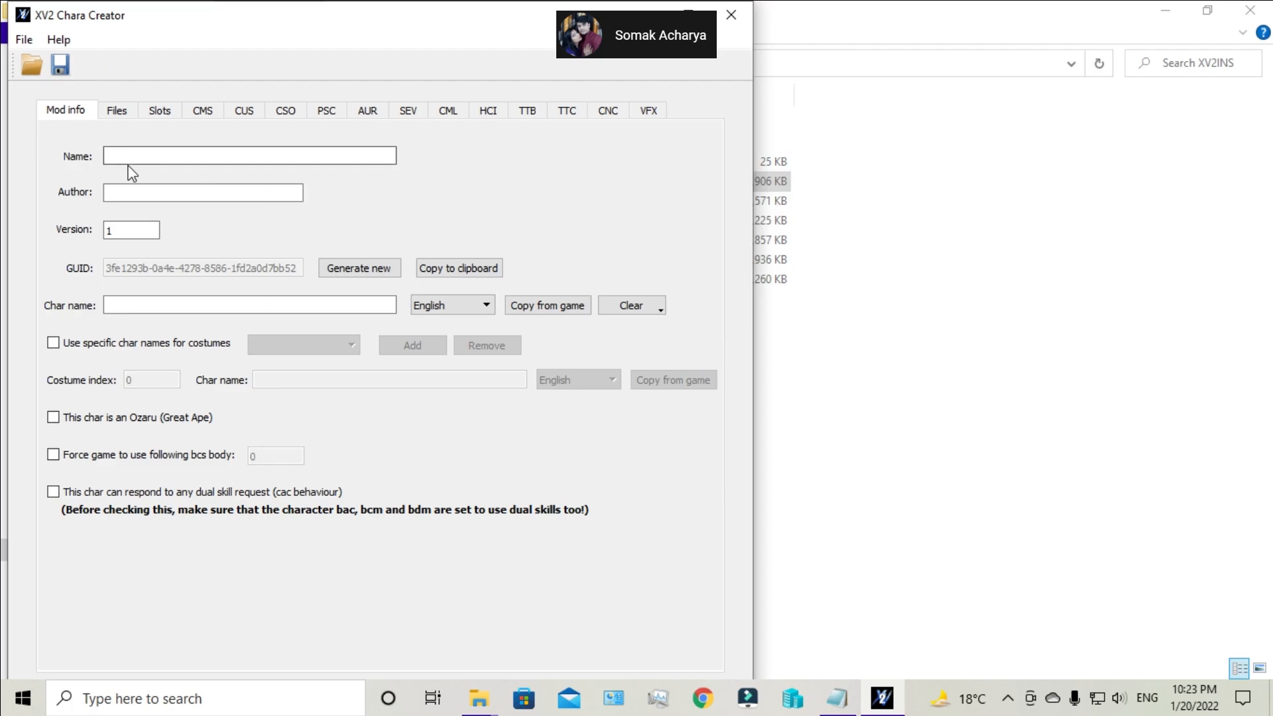
pyautogui.click(31, 65)
pyautogui.click(224, 303)
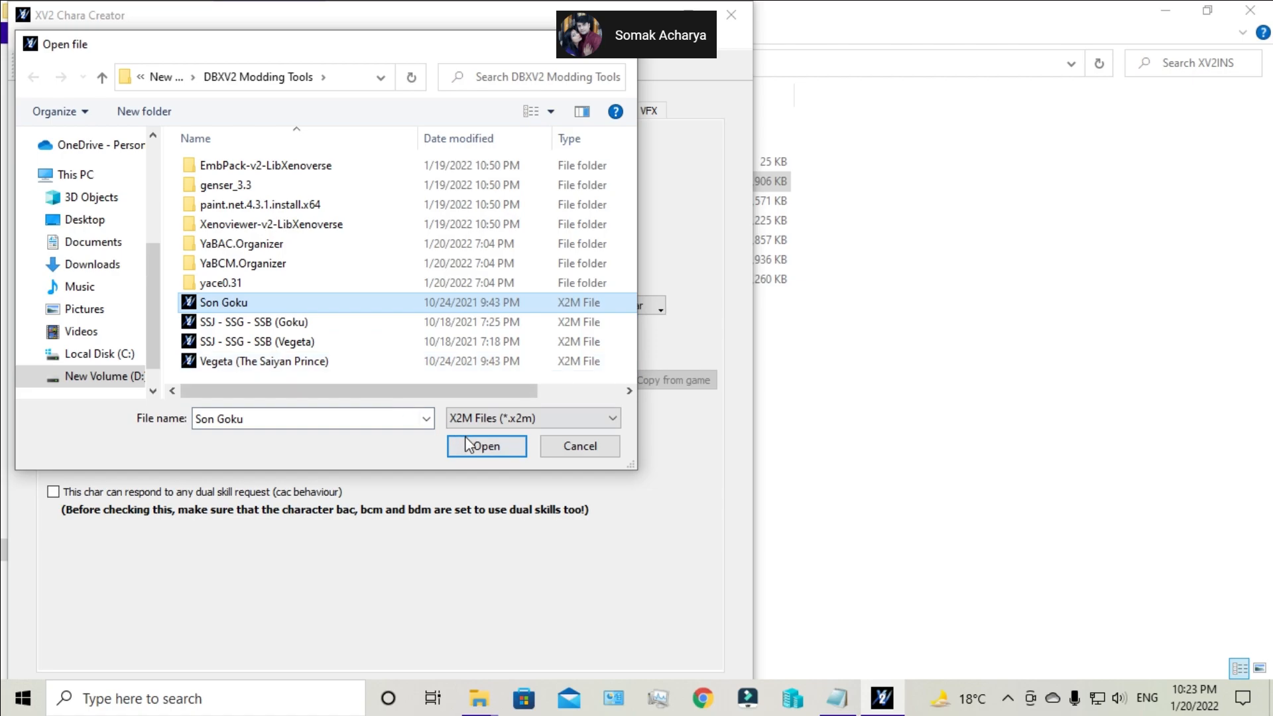
pyautogui.click(481, 445)
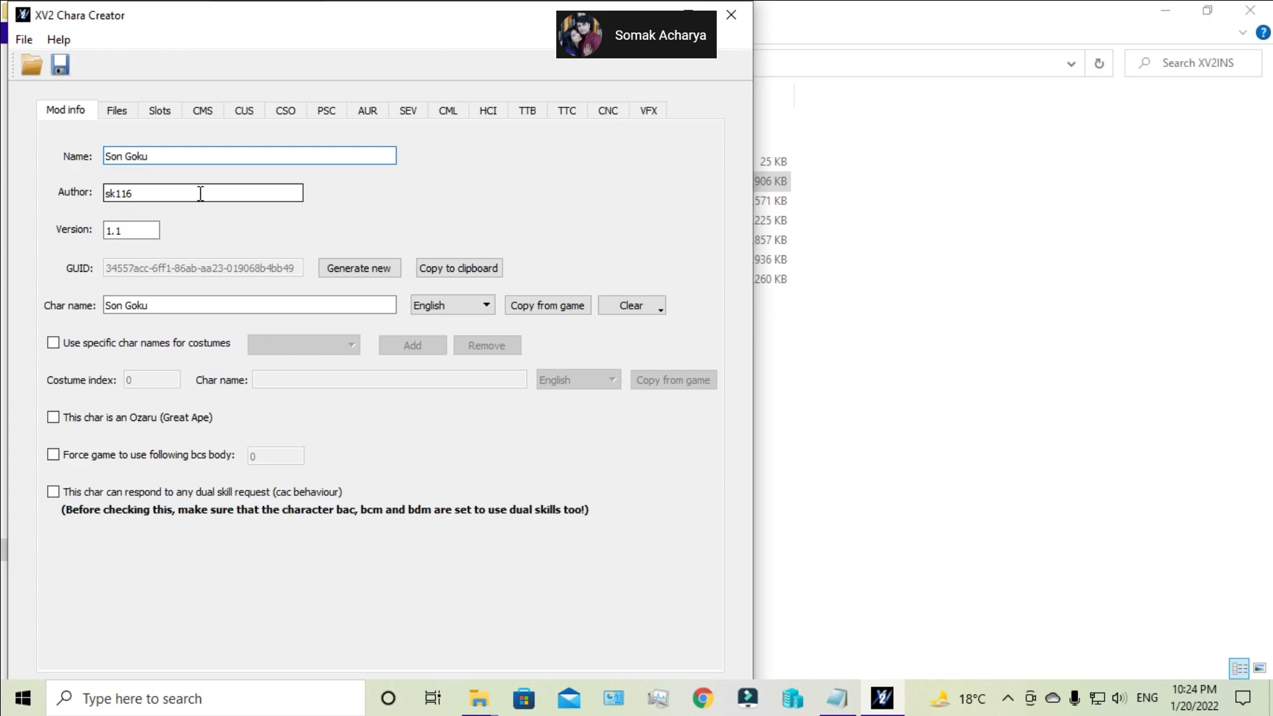
# - Examine how the Char files directory of the mod is chosen, and cancel the folder selection
pyautogui.click(120, 113)
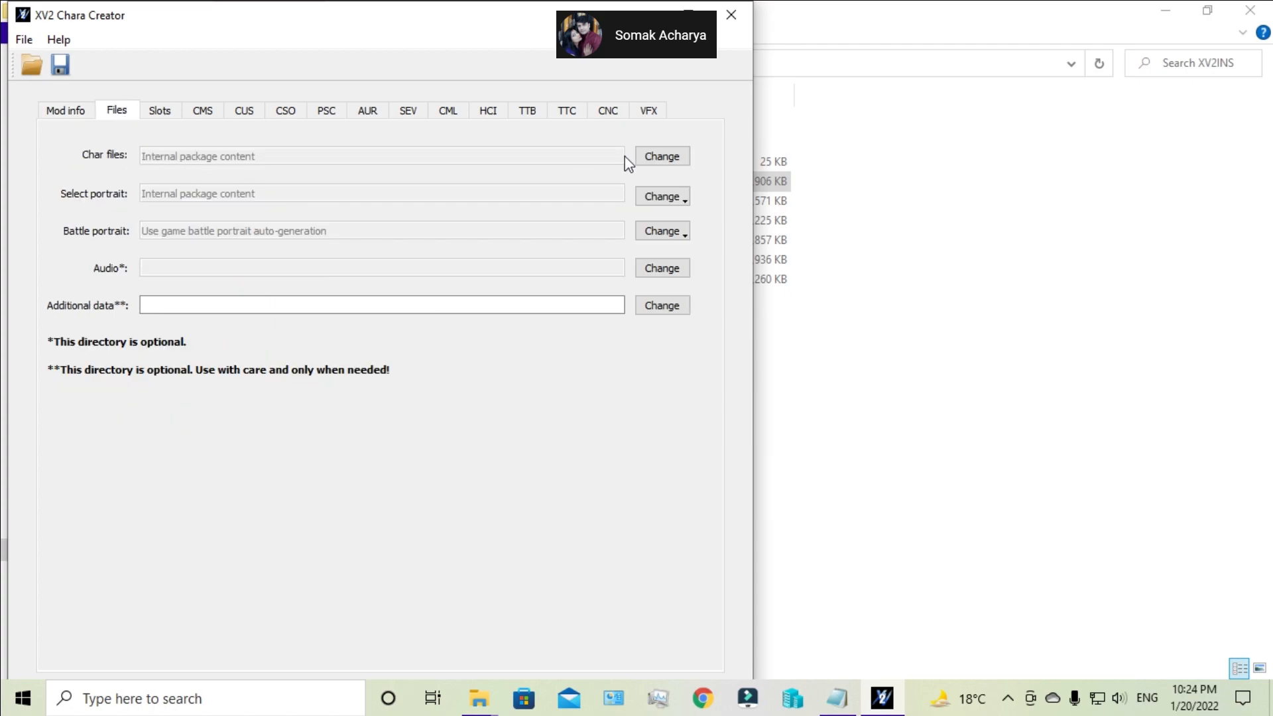
pyautogui.click(651, 157)
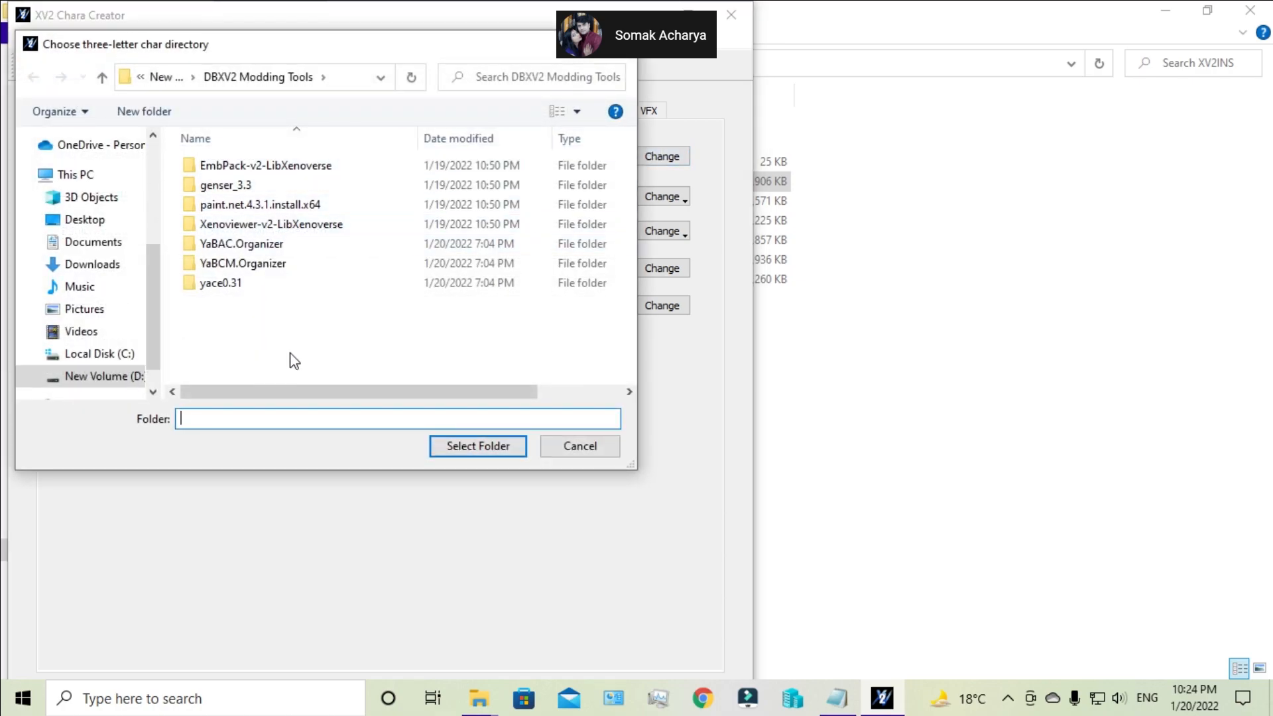
pyautogui.click(550, 452)
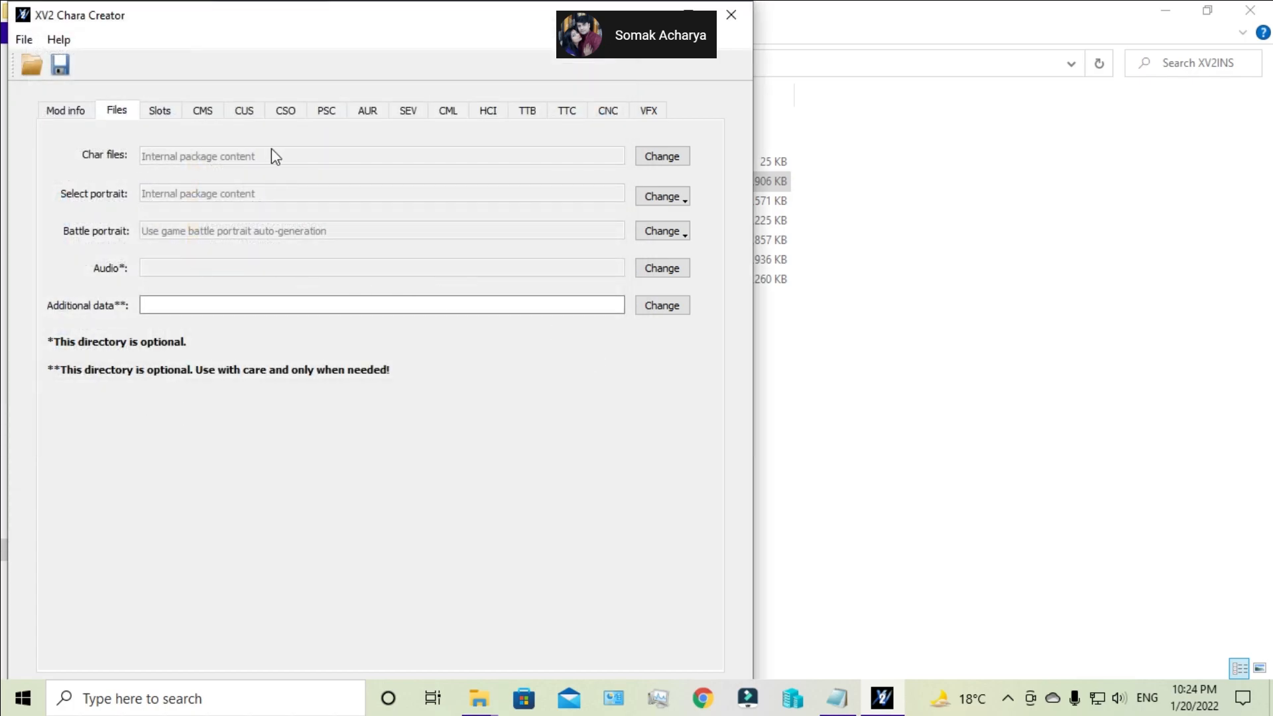
# - Examine the select portrait sources, including choosing a DDS file and copying a portrait from the game, cancelling both selections
pyautogui.click(678, 195)
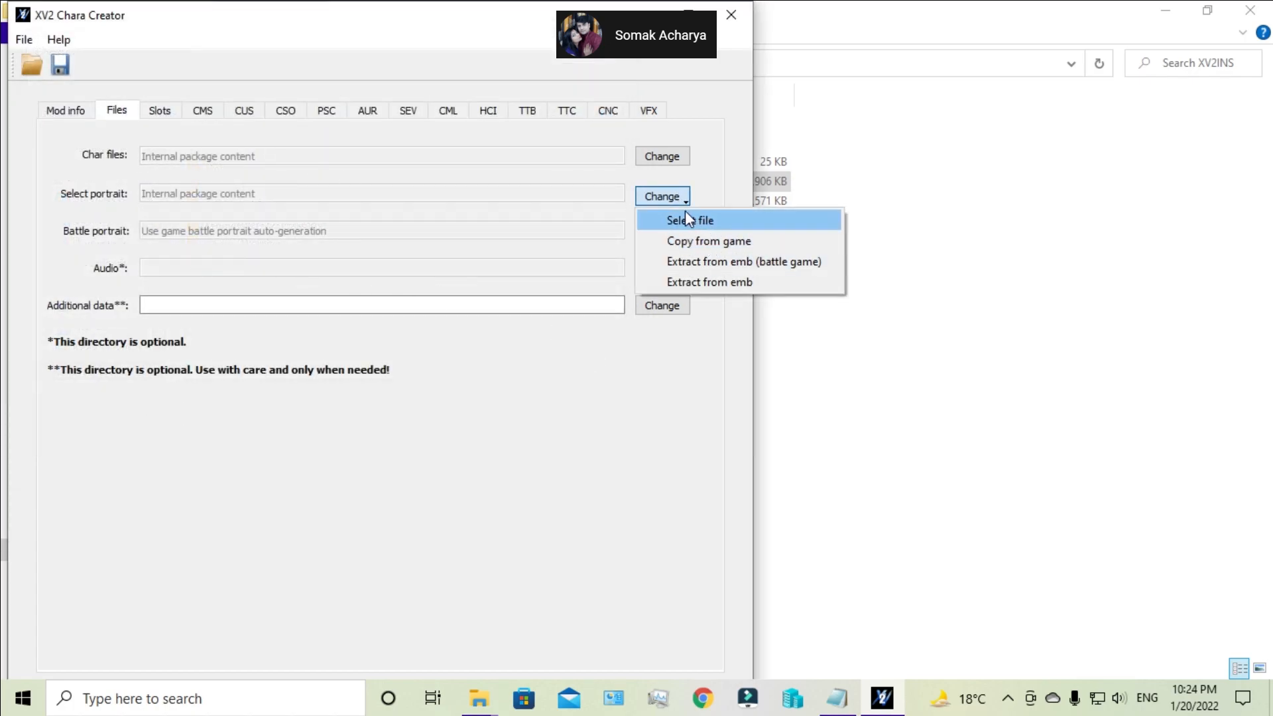
pyautogui.click(697, 223)
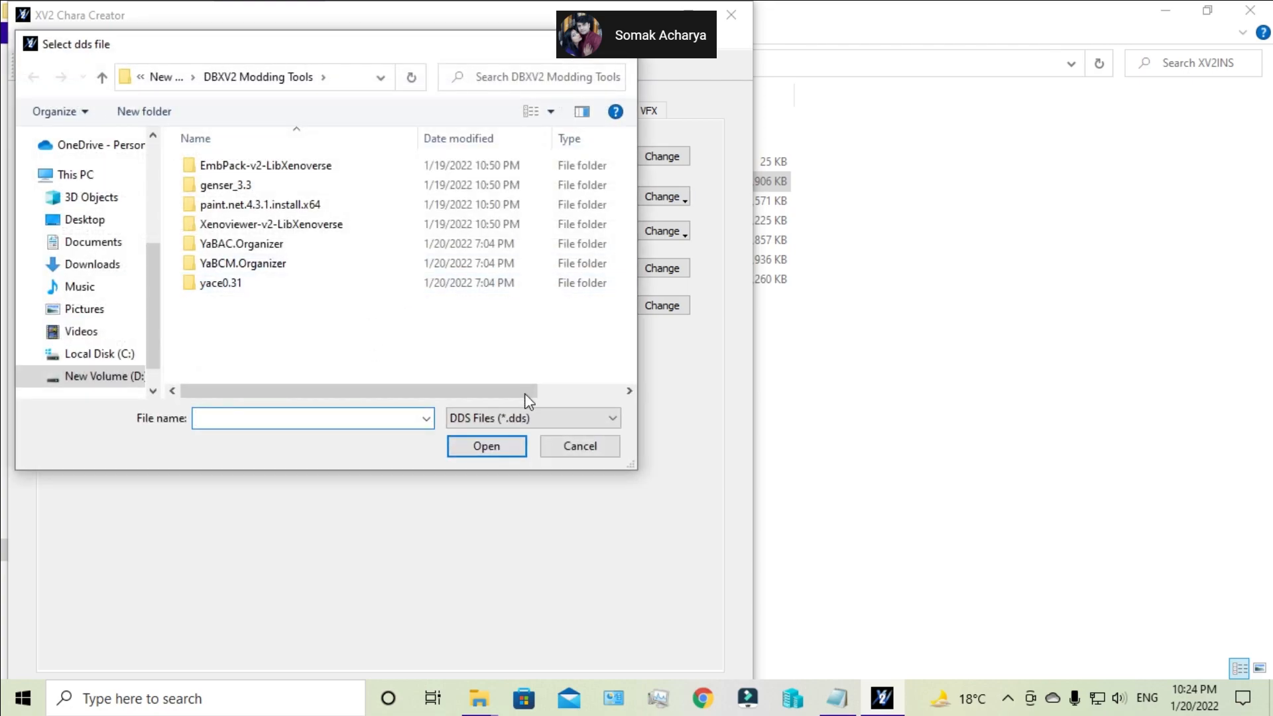
pyautogui.click(550, 453)
pyautogui.click(671, 198)
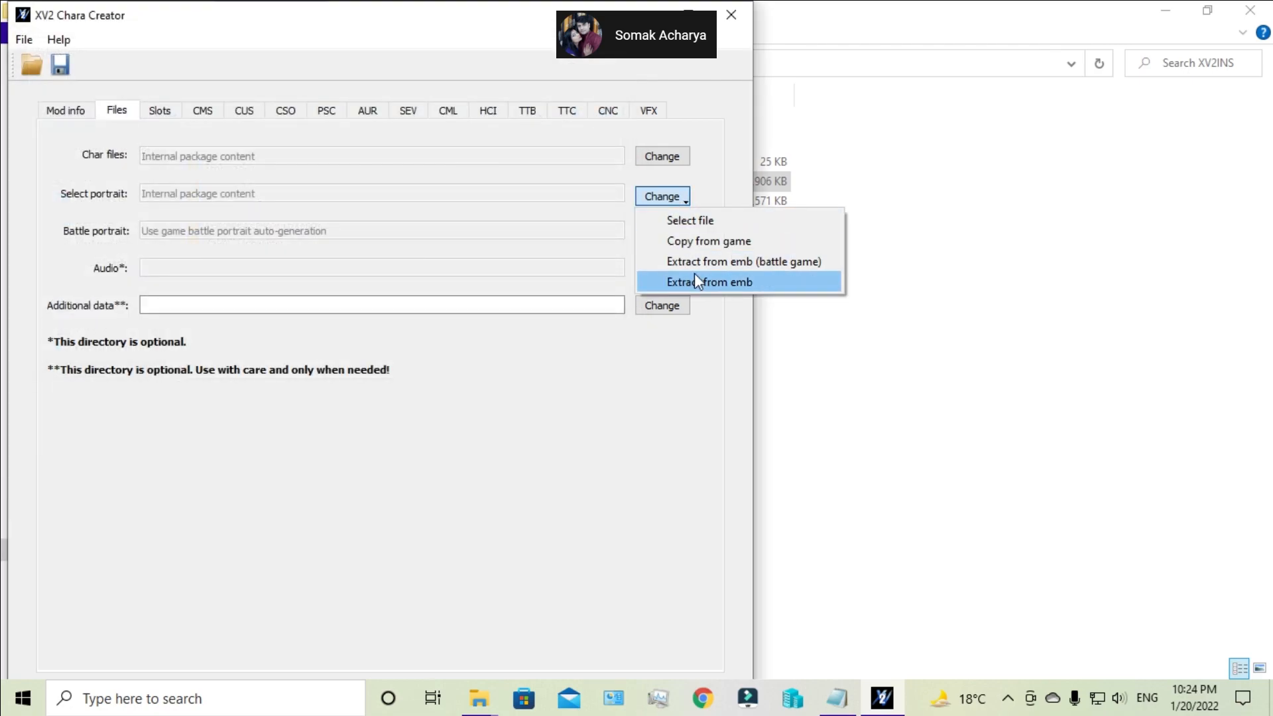
pyautogui.click(711, 240)
pyautogui.scroll(-6, 369, 329)
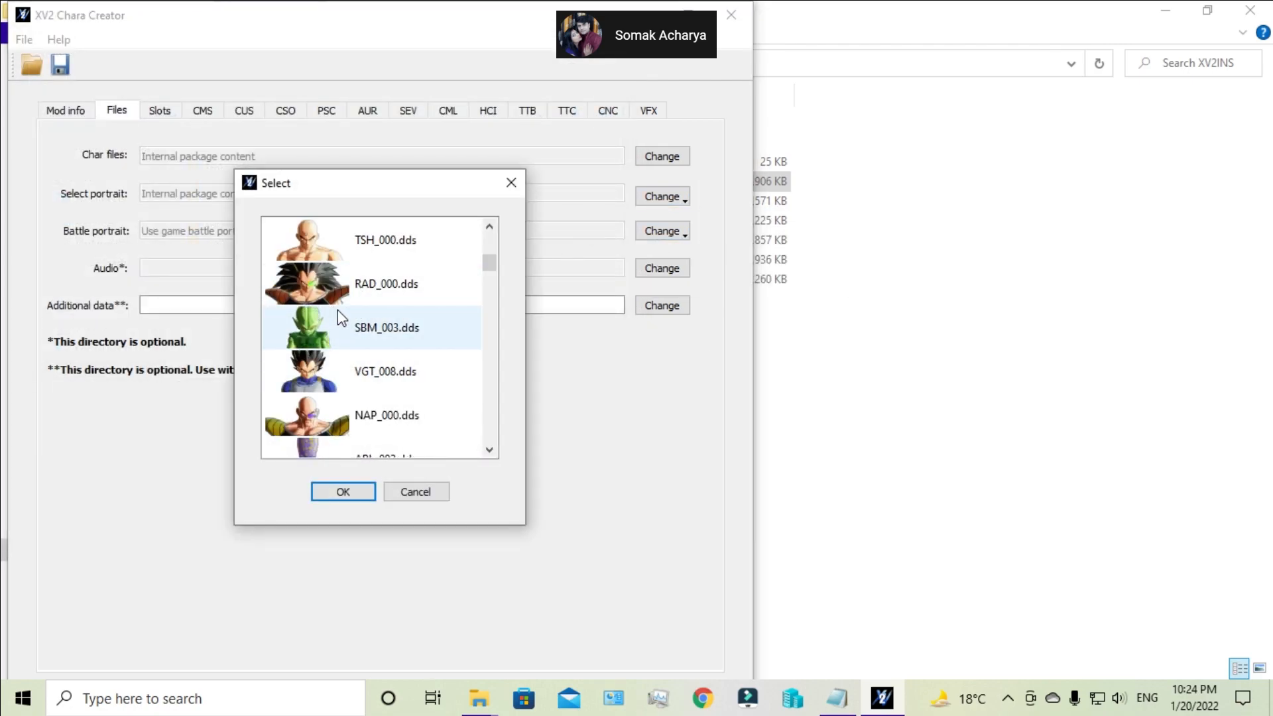
pyautogui.scroll(4, 376, 392)
pyautogui.click(415, 494)
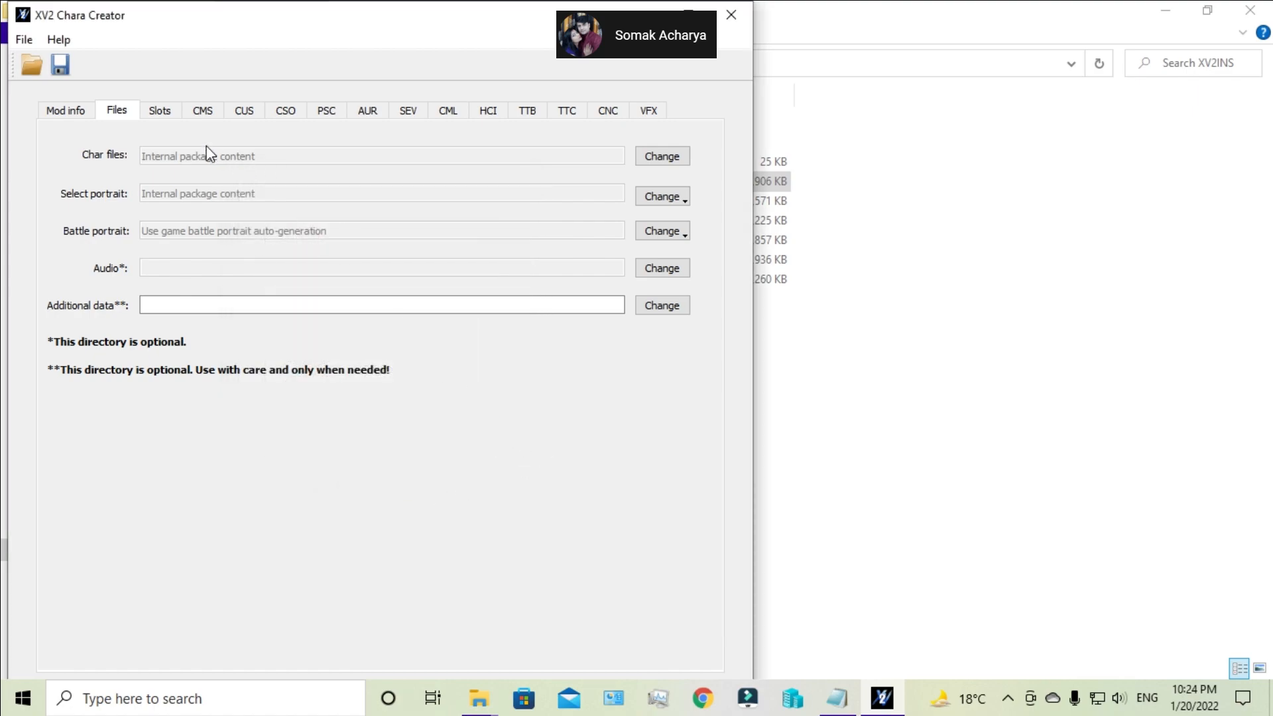
# - Review the Slot 0 costume settings and listen to Voice 1 and Voice 2 in English and Japanese, setting the listen language back to English
pyautogui.click(159, 110)
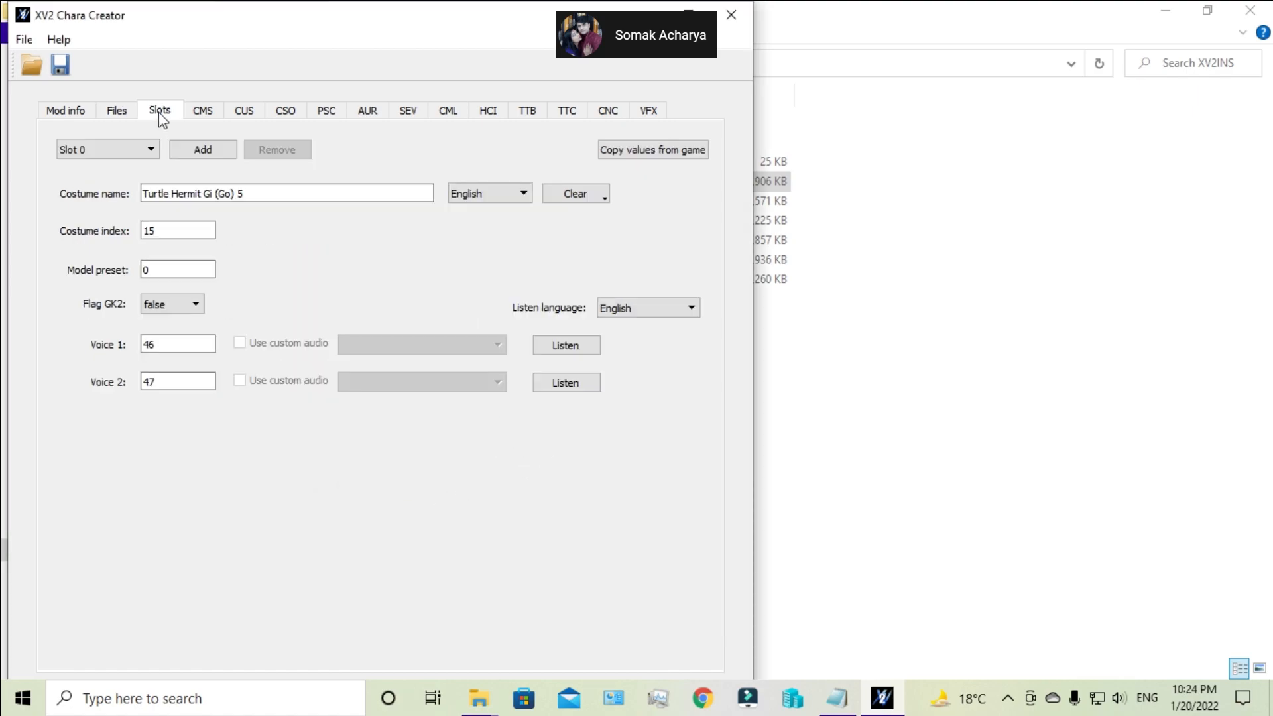
pyautogui.click(647, 158)
pyautogui.click(526, 170)
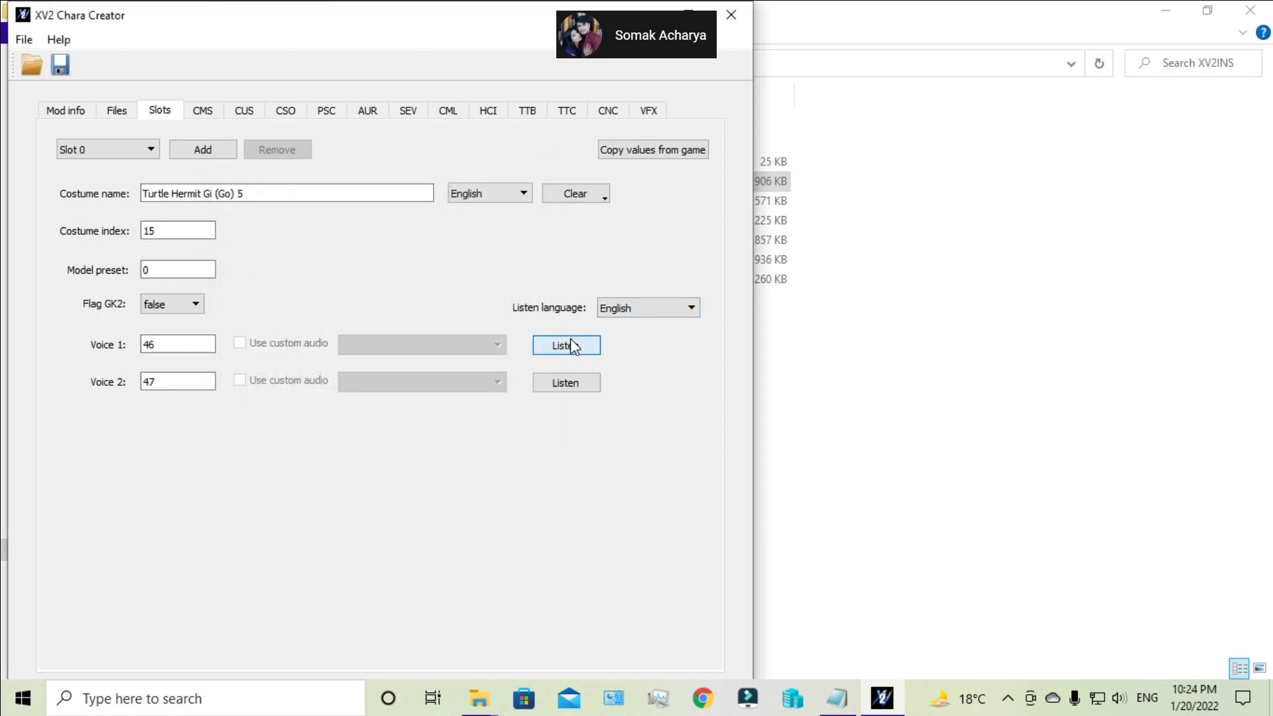
pyautogui.click(578, 392)
pyautogui.click(647, 308)
pyautogui.click(635, 334)
pyautogui.click(564, 391)
pyautogui.click(562, 351)
pyautogui.click(634, 302)
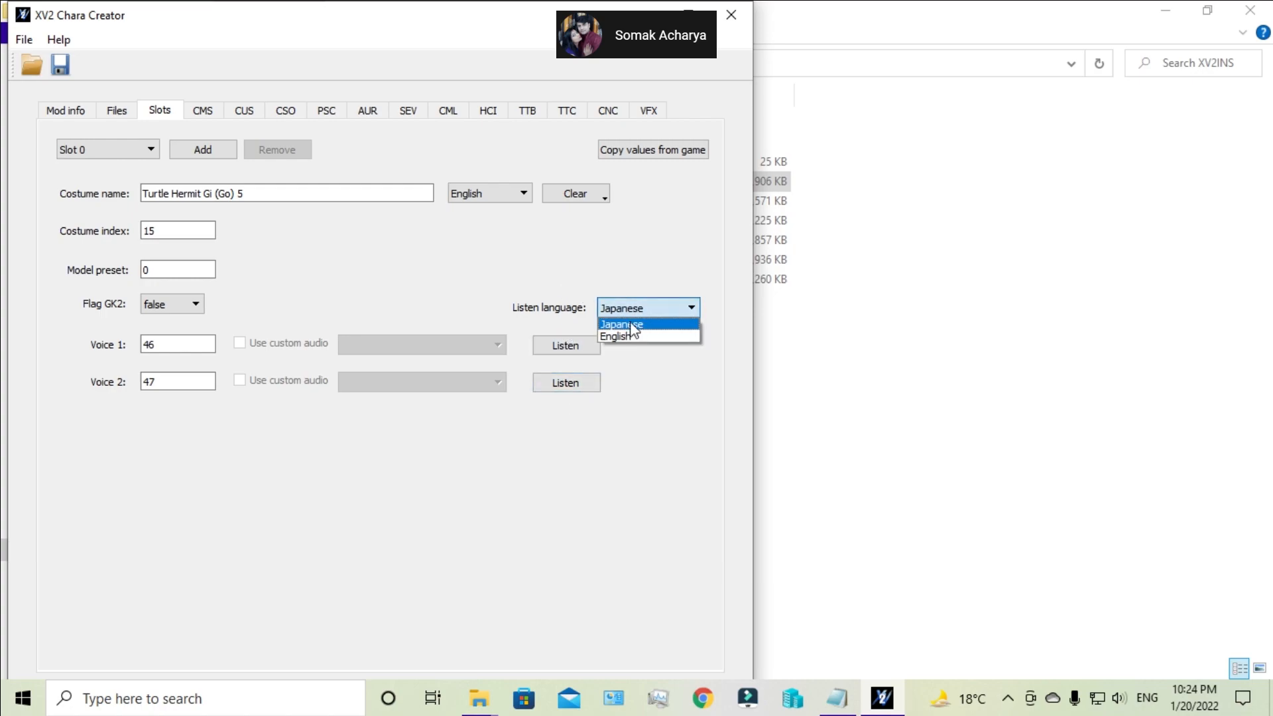
pyautogui.click(630, 333)
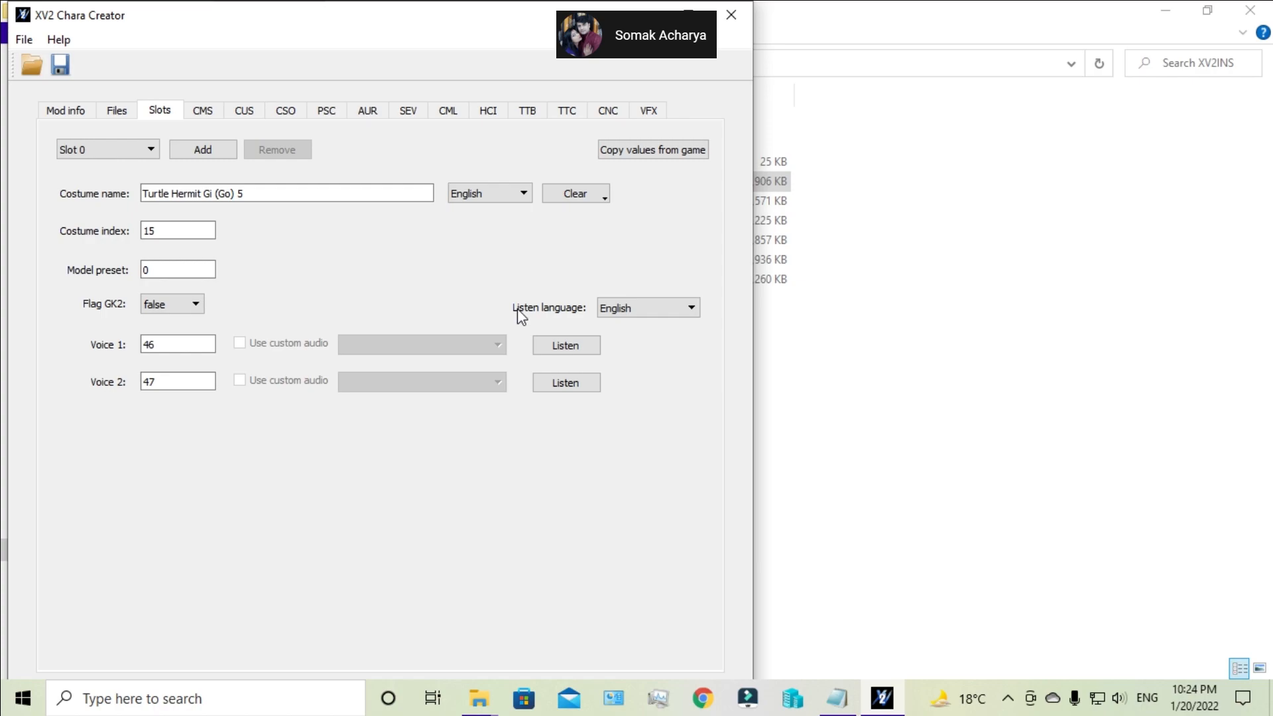
# - Review the CMS settings, checking the code in the Character, ean, fce.ean, cam.ean, bac, bcm and bdm fields
pyautogui.click(203, 111)
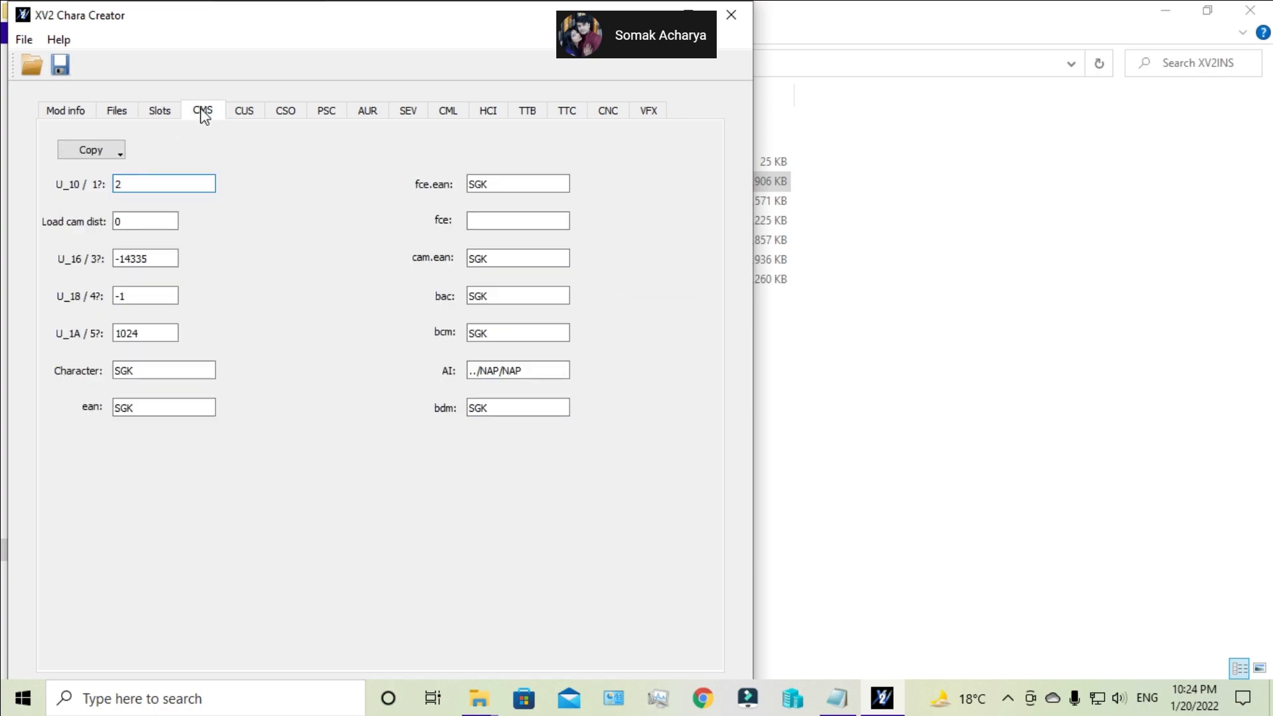
pyautogui.doubleClick(152, 372)
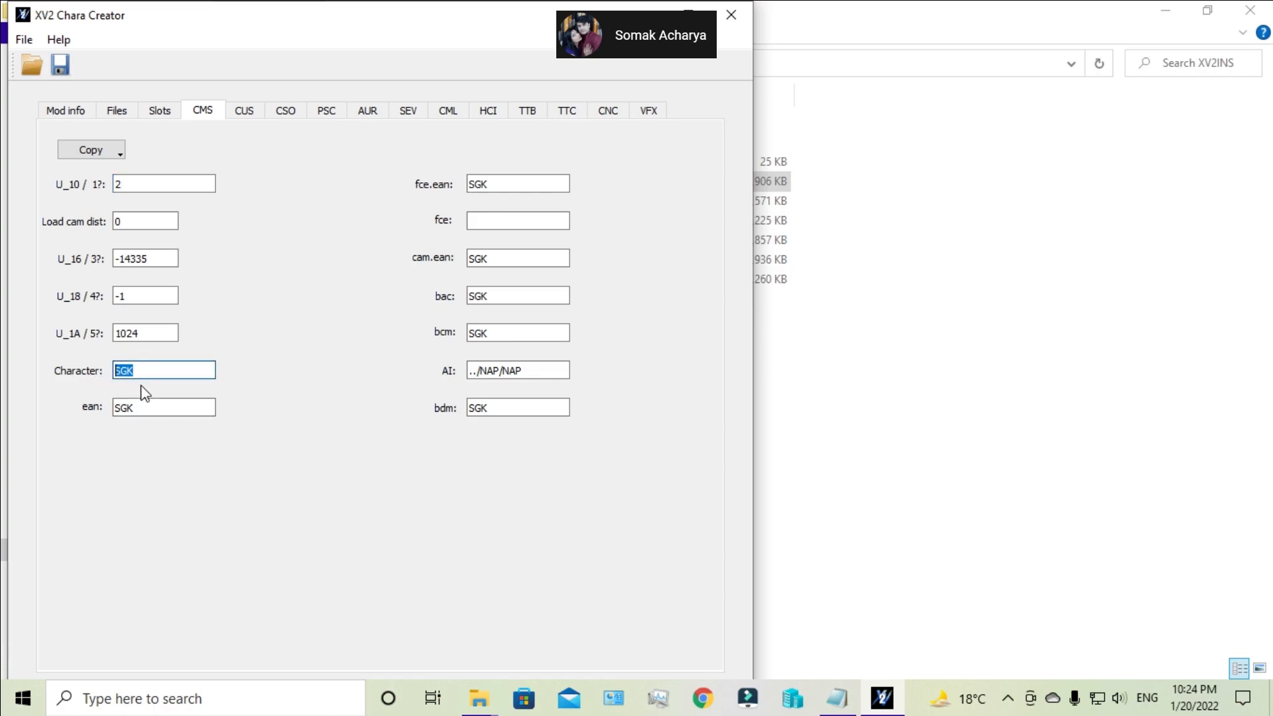
pyautogui.doubleClick(150, 407)
pyautogui.doubleClick(501, 184)
pyautogui.doubleClick(479, 259)
pyautogui.doubleClick(479, 295)
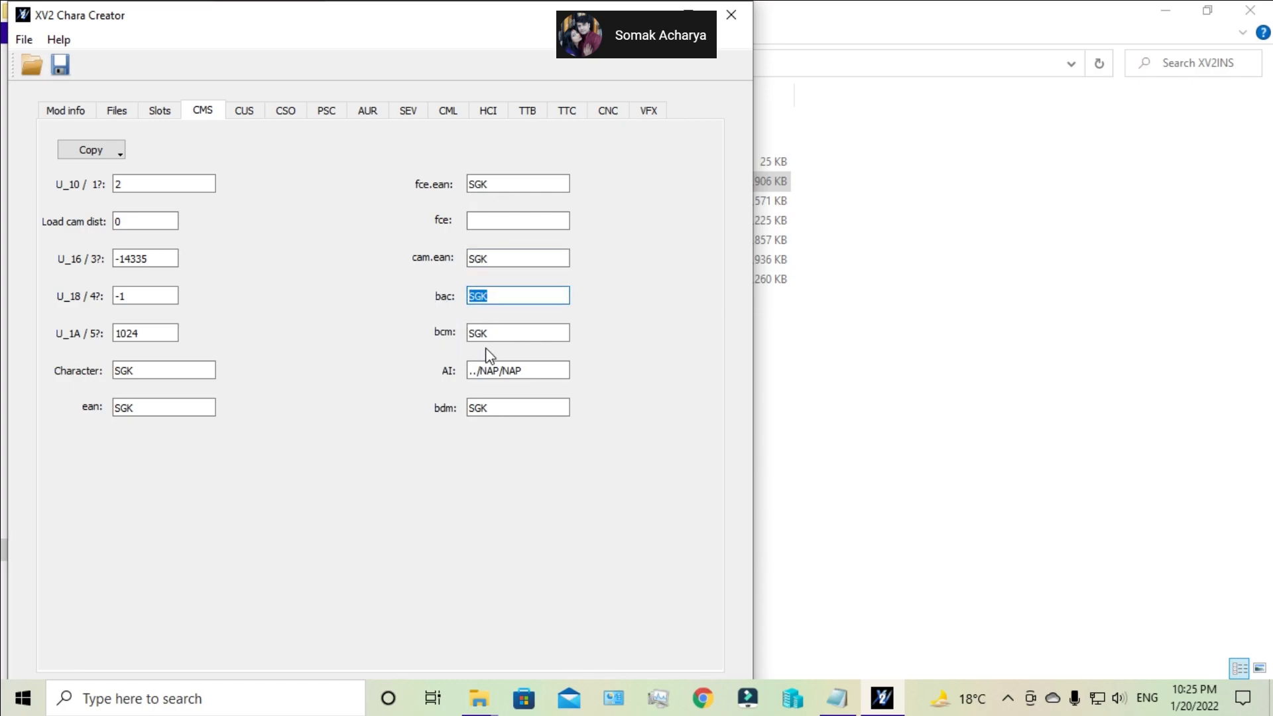
pyautogui.doubleClick(479, 333)
pyautogui.doubleClick(499, 406)
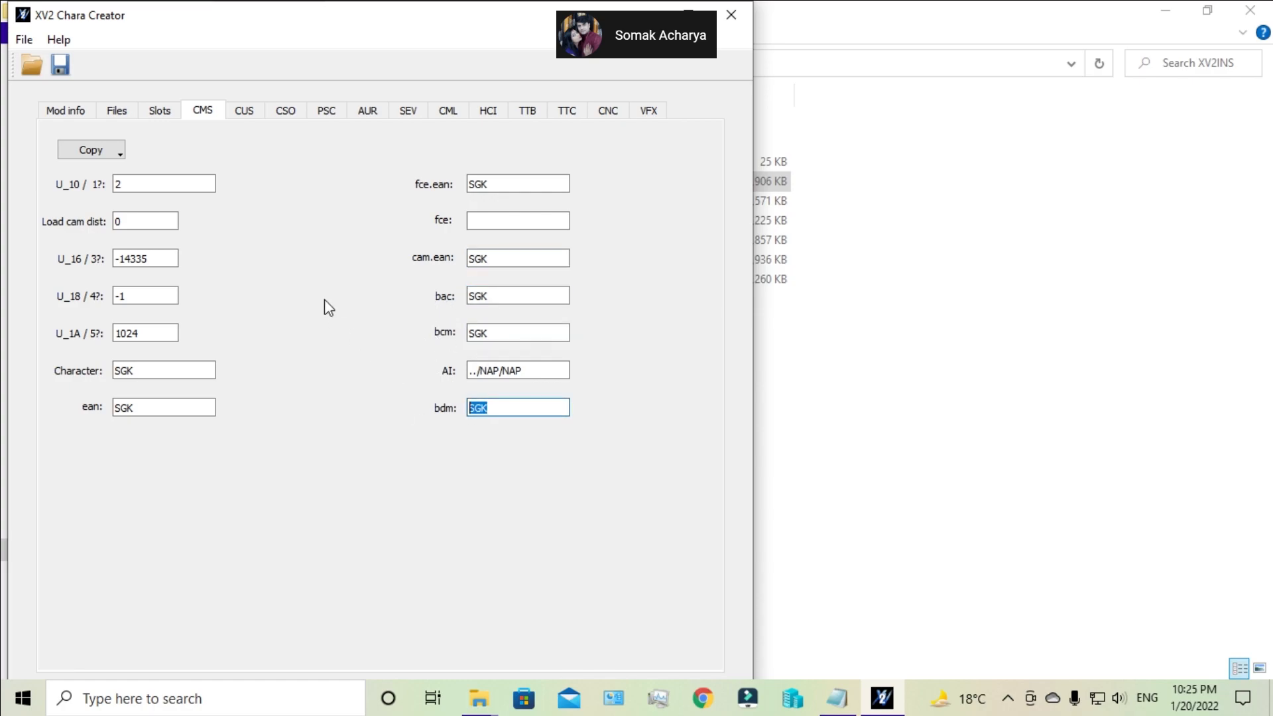
# - Review the mod's CUS skill set, CSO sound entries, PSC stats and AUR aura settings, and return to the mod info
pyautogui.click(242, 118)
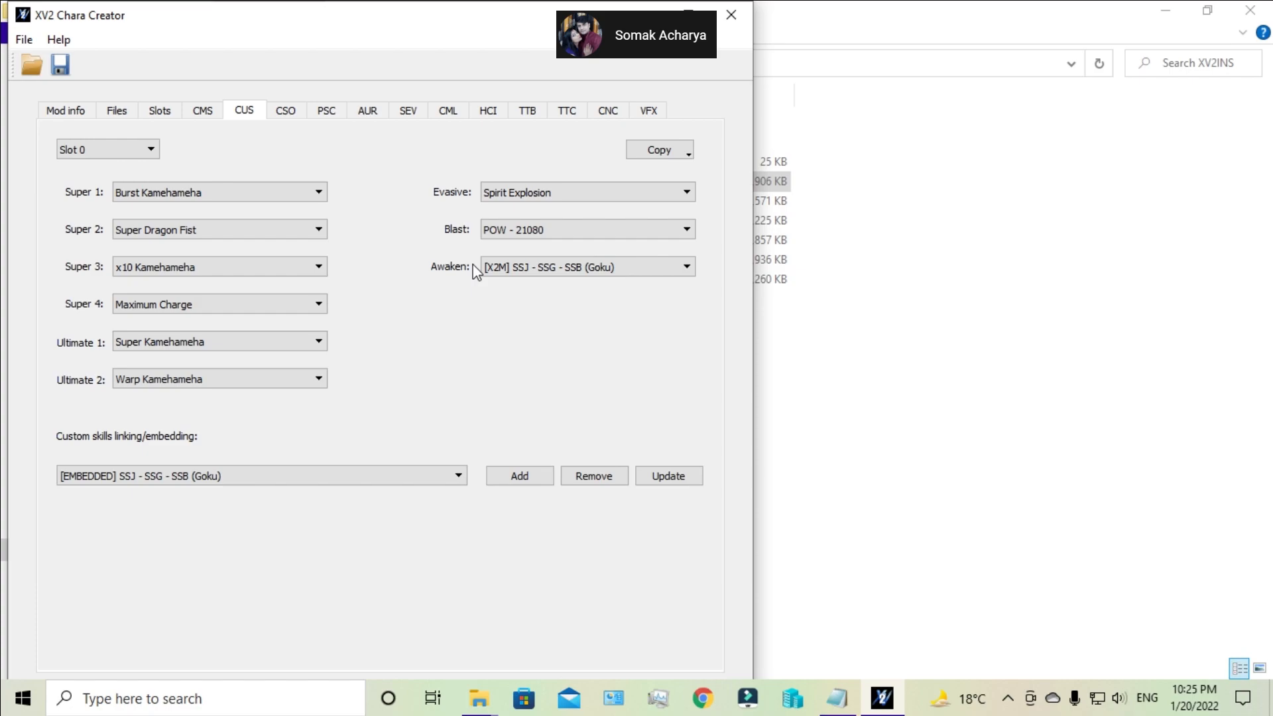
pyautogui.click(291, 113)
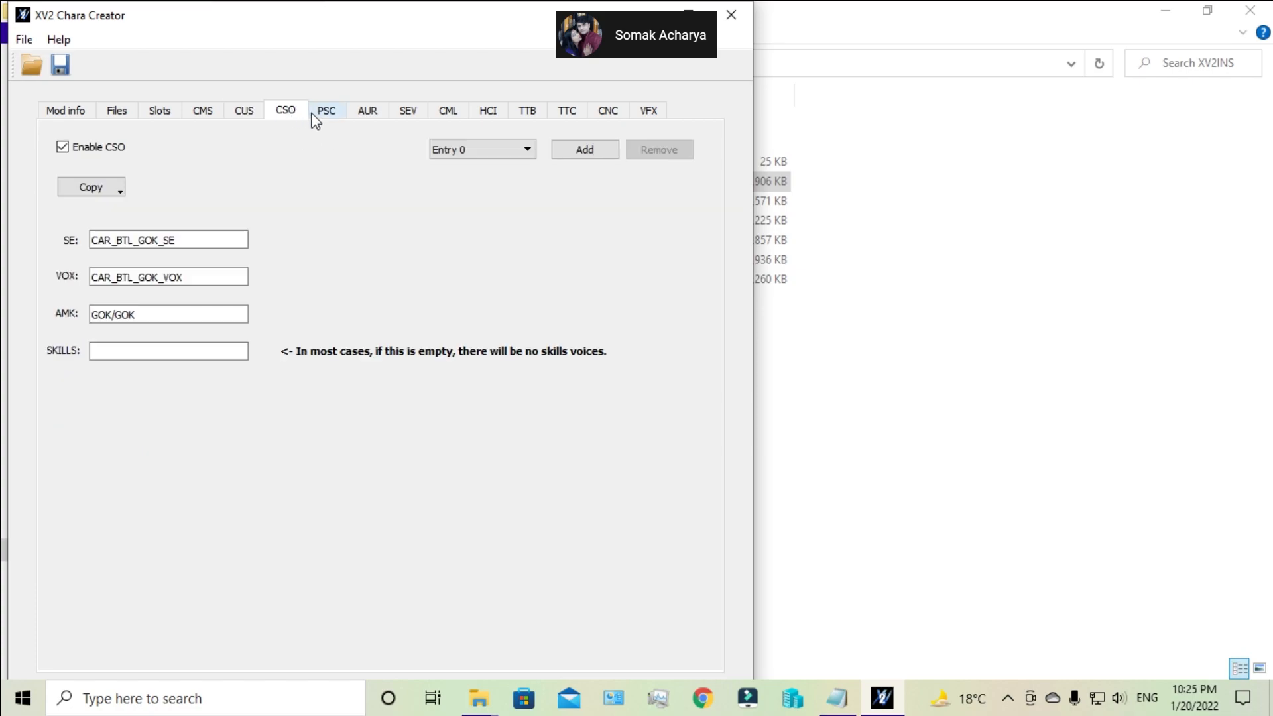
pyautogui.click(324, 114)
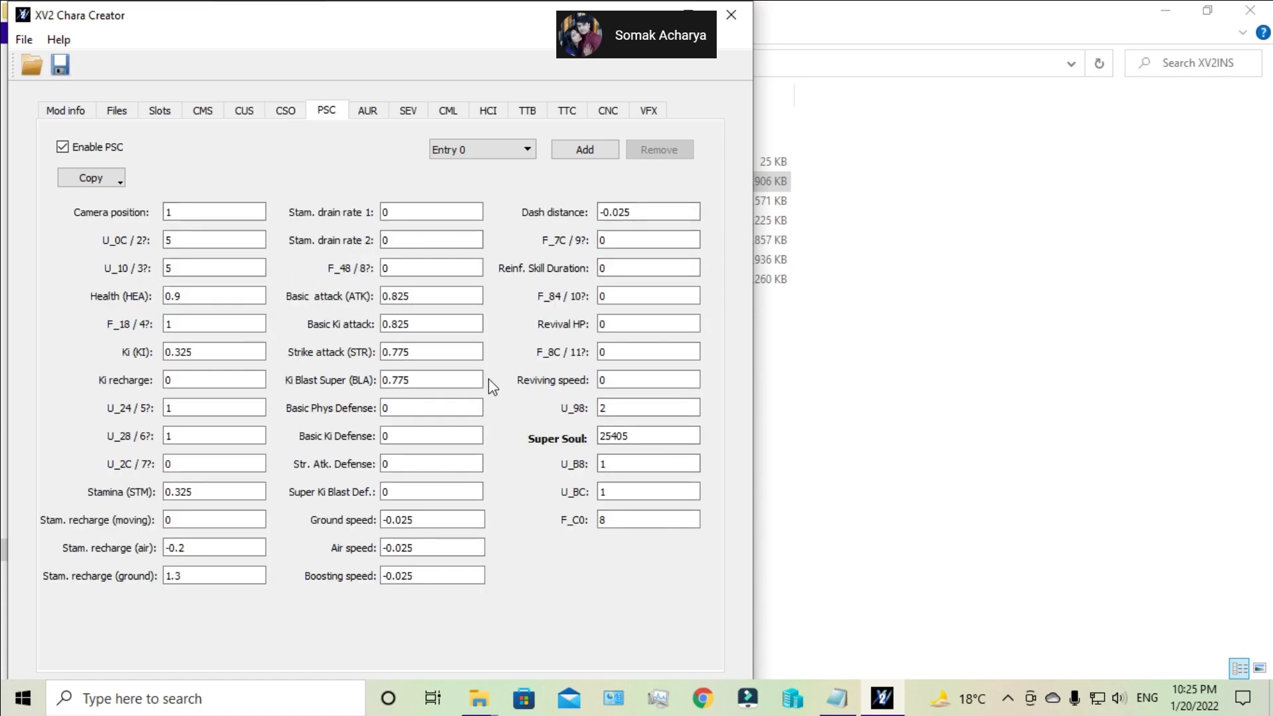
pyautogui.click(371, 116)
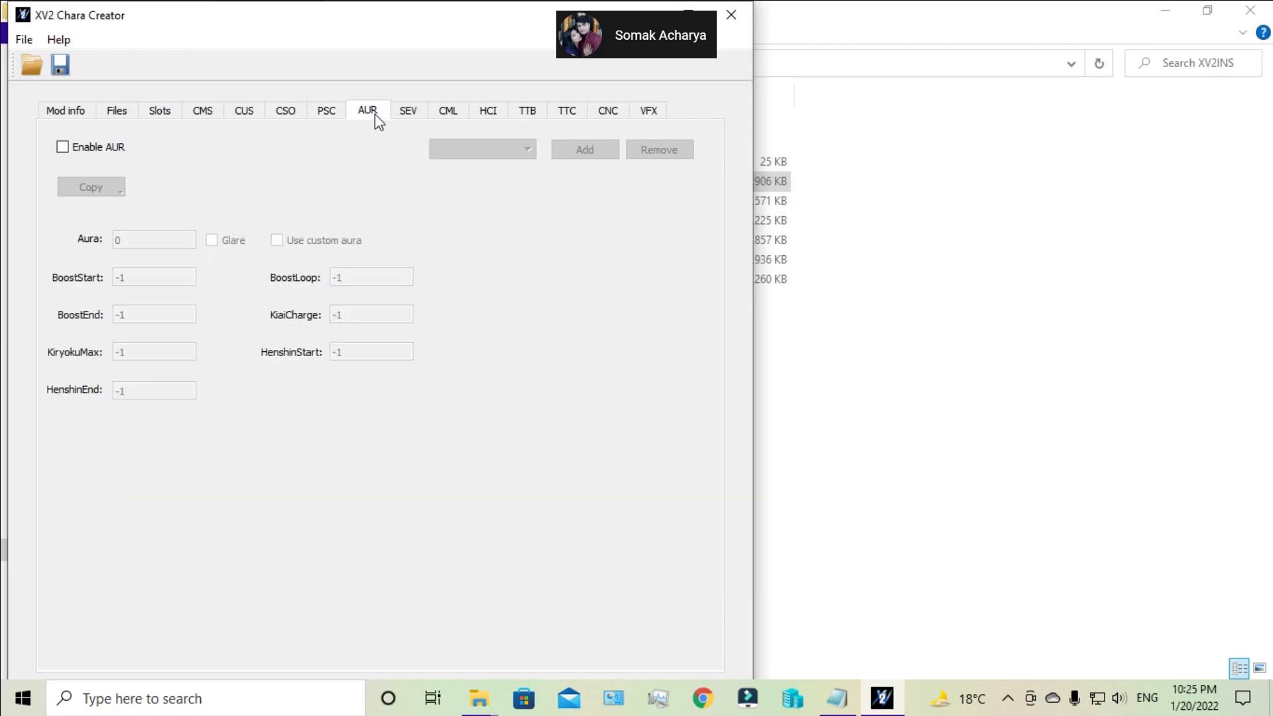
pyautogui.click(70, 112)
# - Close XV2 Chara Creator, launch xv2skilcreat, and load the SSJ - SSG - SSB (Goku) X2M file
pyautogui.click(731, 14)
pyautogui.doubleClick(285, 260)
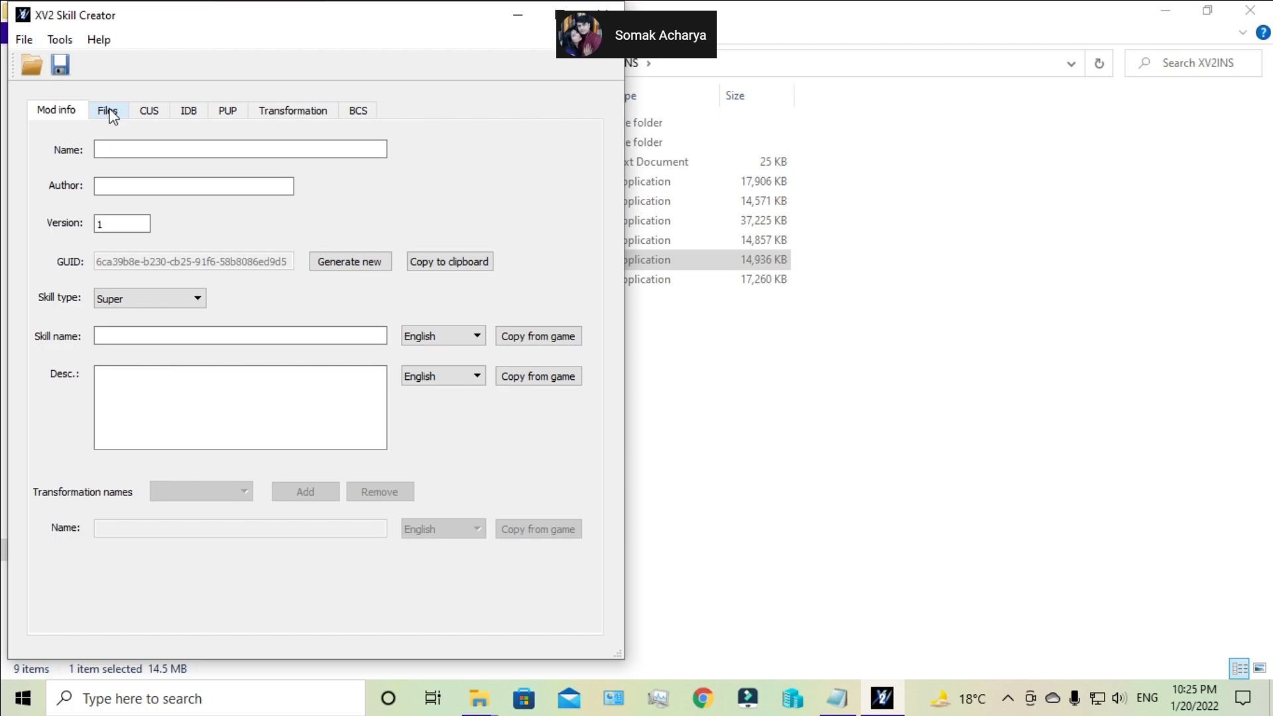
pyautogui.click(111, 152)
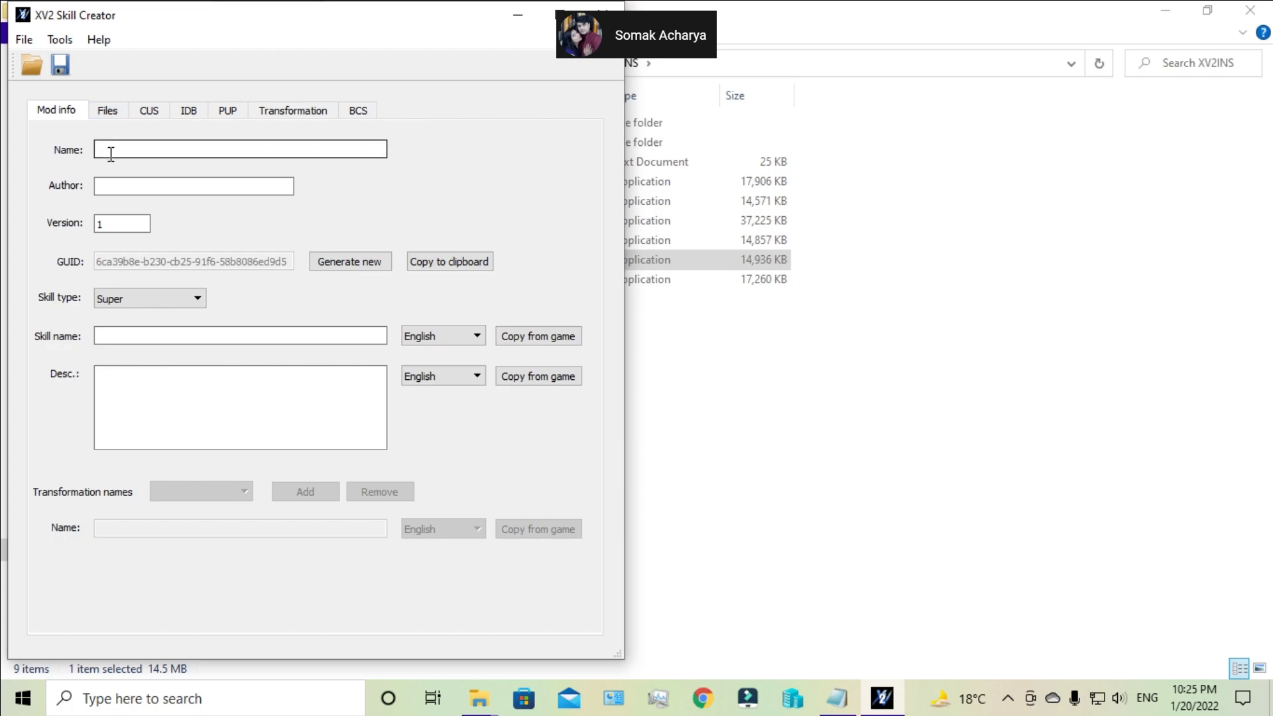
pyautogui.click(31, 64)
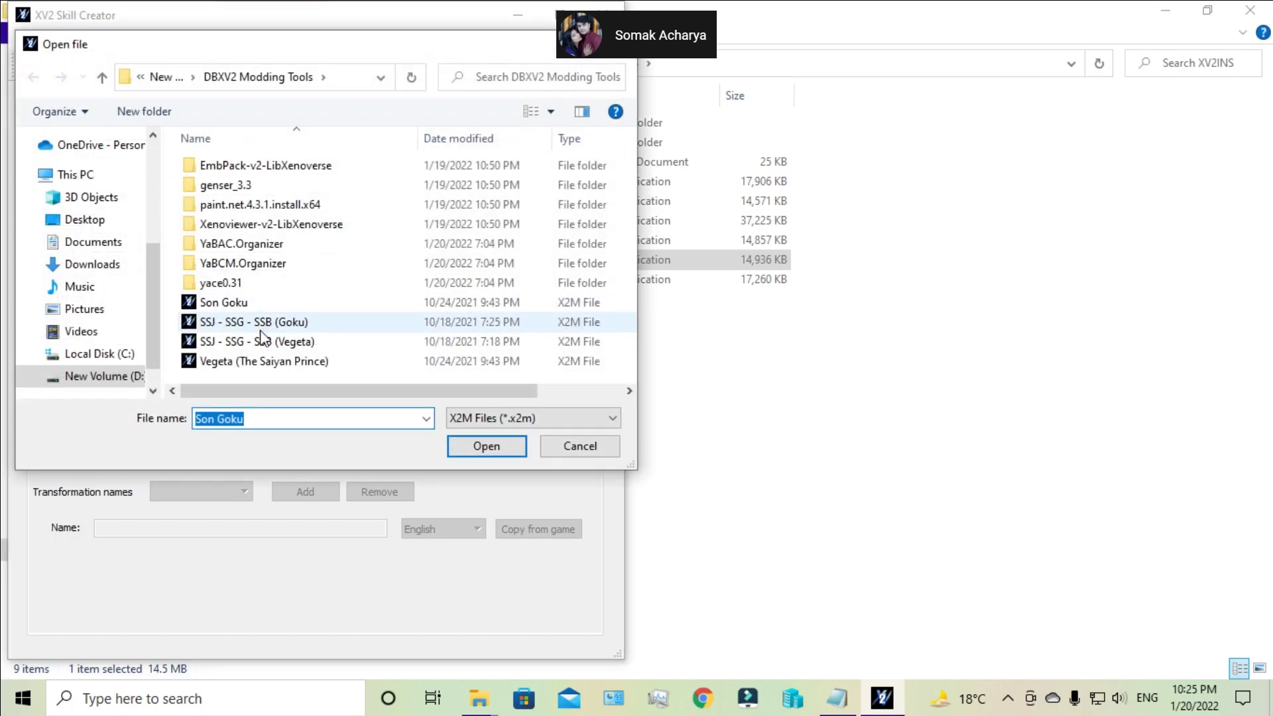
pyautogui.click(258, 325)
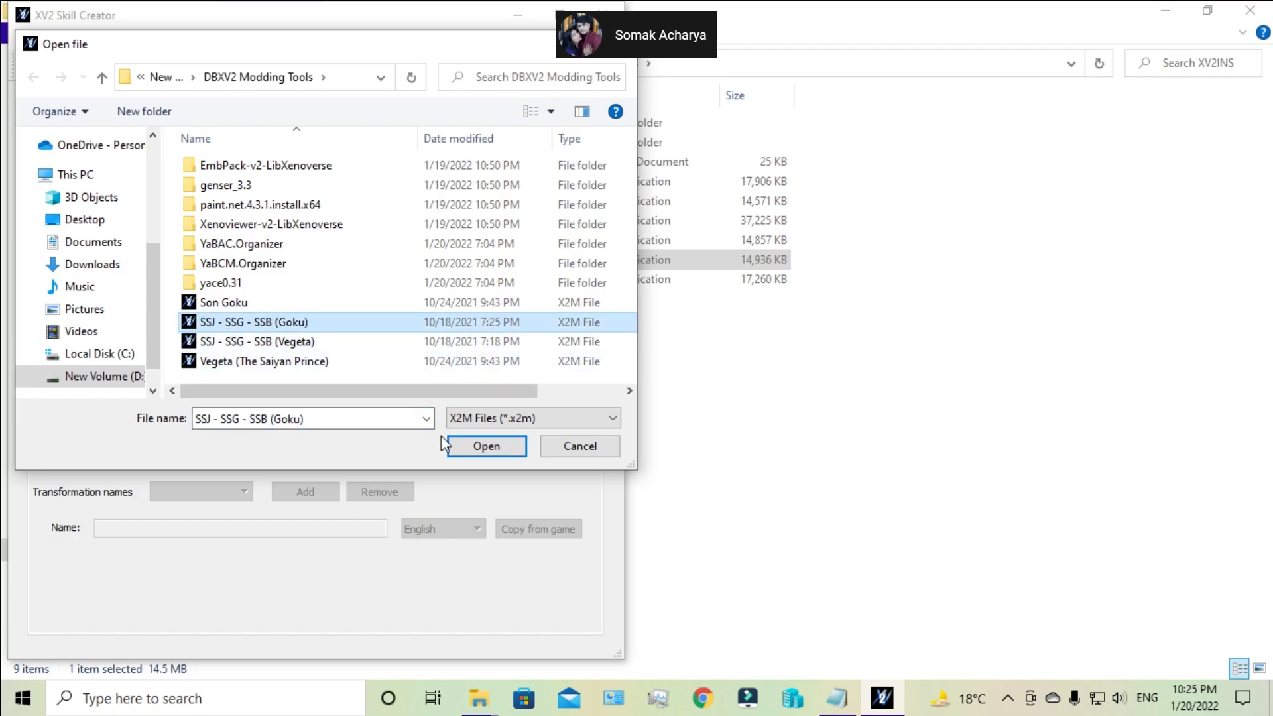
pyautogui.click(475, 448)
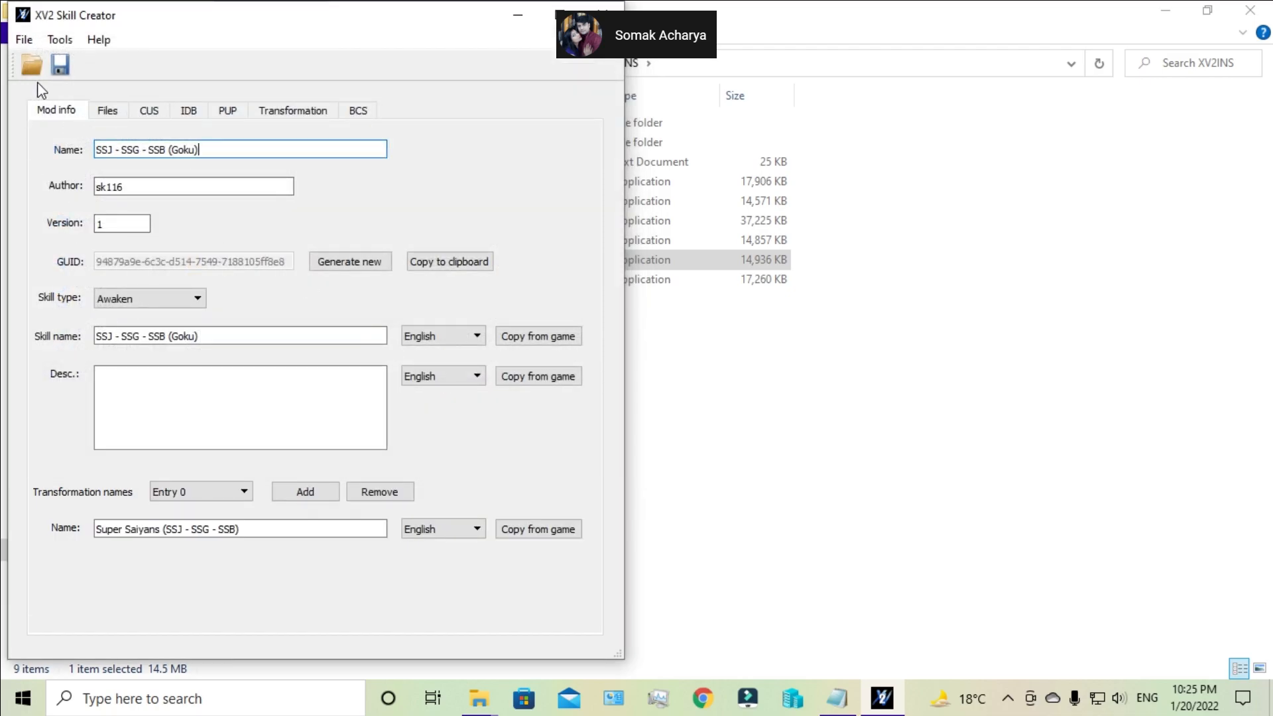
# - Review the skill's file settings and check the skill directory chooser without selecting a folder
pyautogui.click(108, 110)
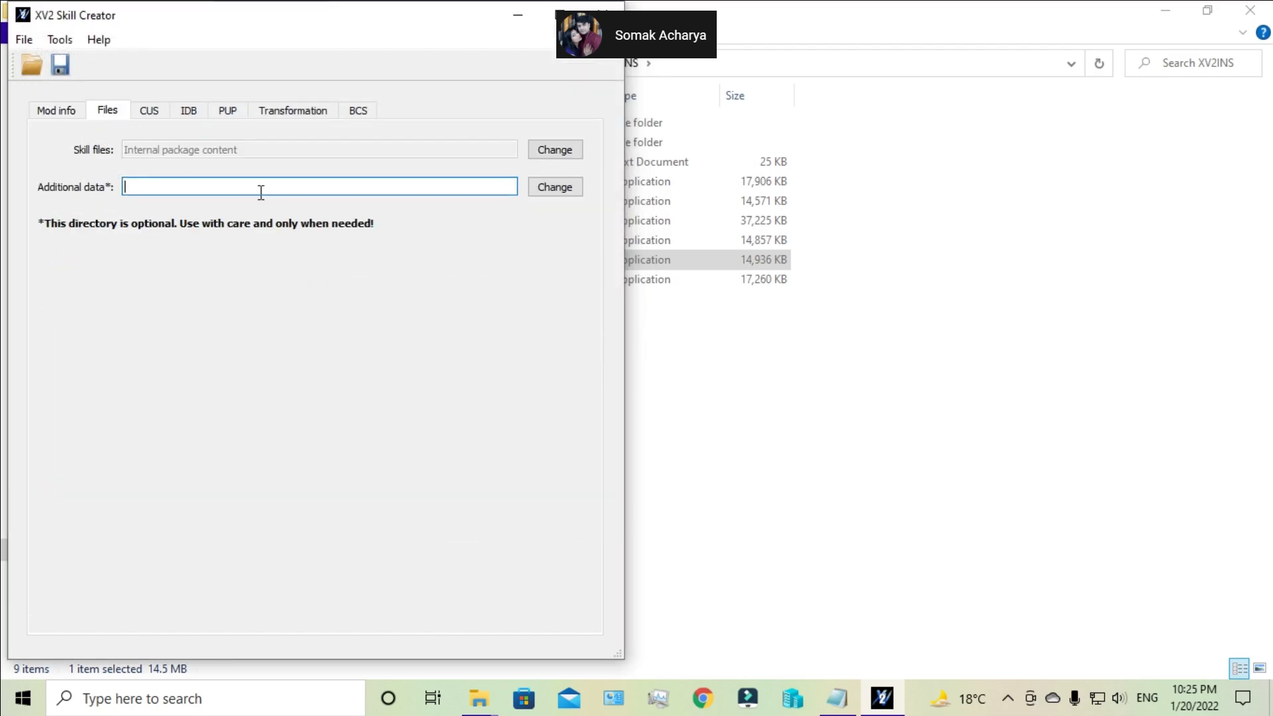
pyautogui.click(548, 147)
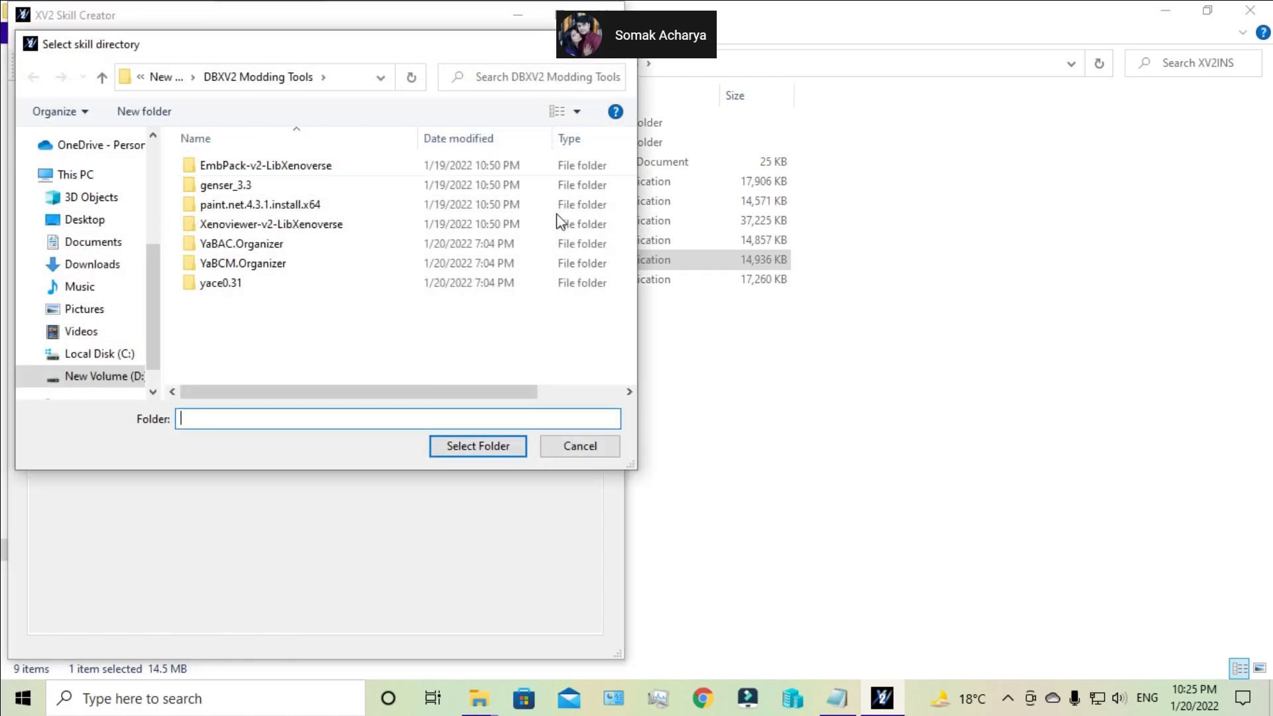
pyautogui.click(570, 443)
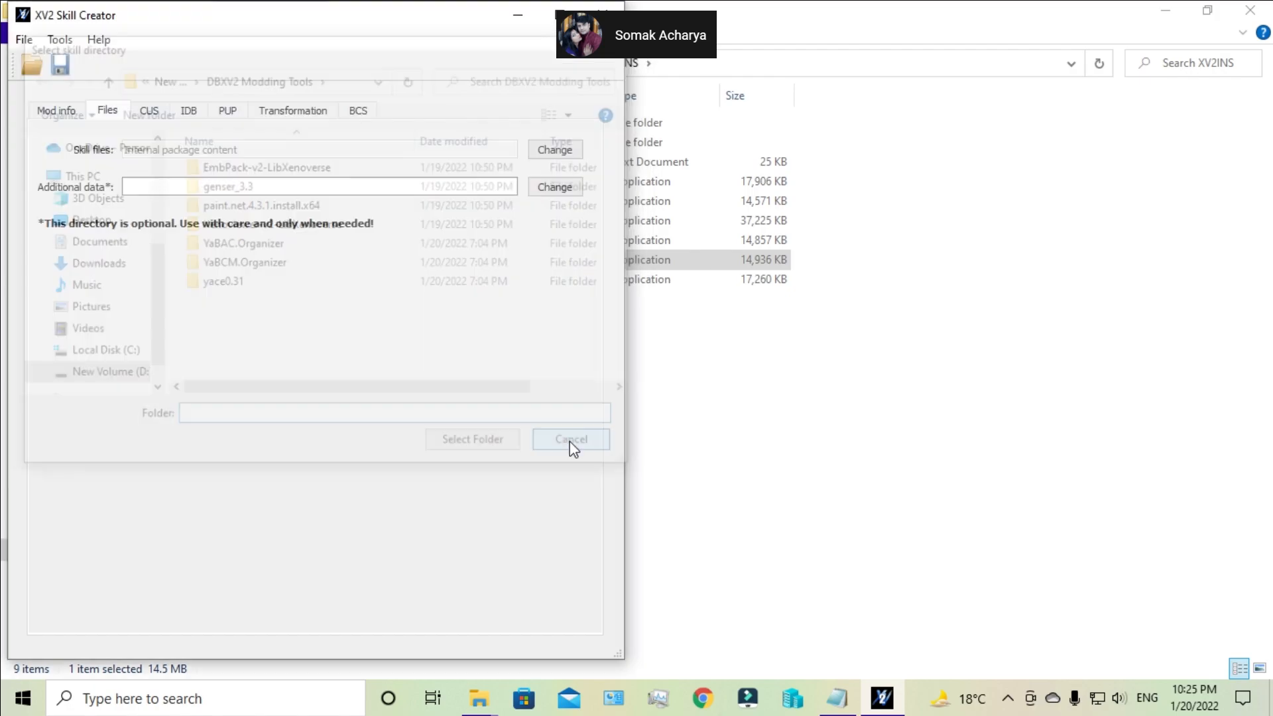
# - Find Super Saiyan - GS3 - 25009 [AWAKEN] in the tool's game skill list, and dismiss the list without confirming it
pyautogui.click(59, 40)
pyautogui.click(114, 61)
pyautogui.moveTo(444, 221); pyautogui.dragTo(447, 428)
pyautogui.scroll(4, 292, 344)
pyautogui.scroll(5, 291, 343)
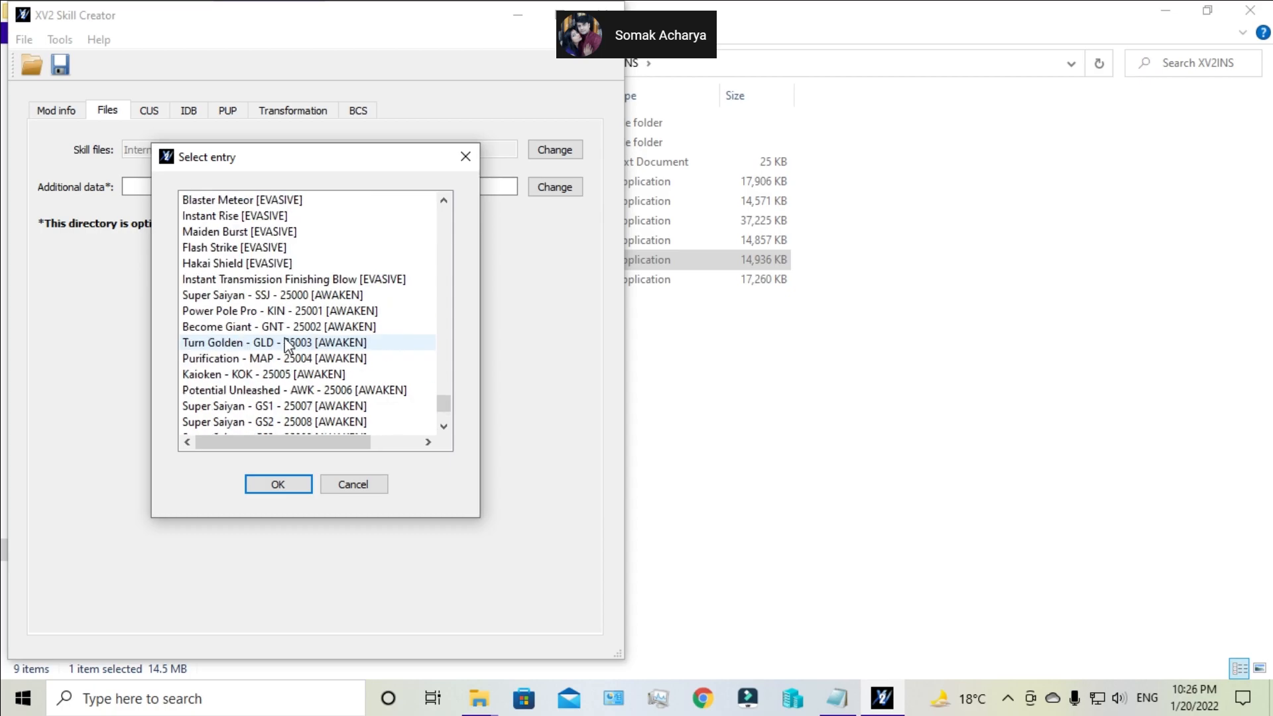
pyautogui.scroll(-4, 305, 345)
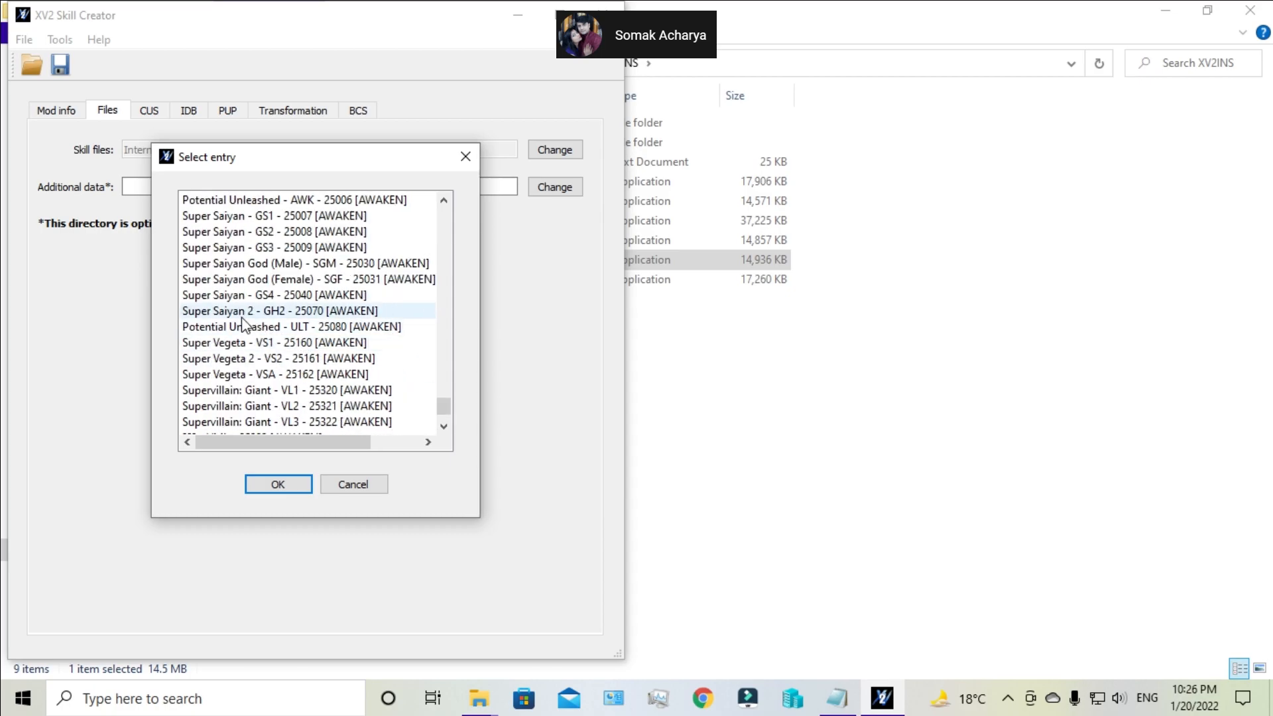
pyautogui.click(310, 247)
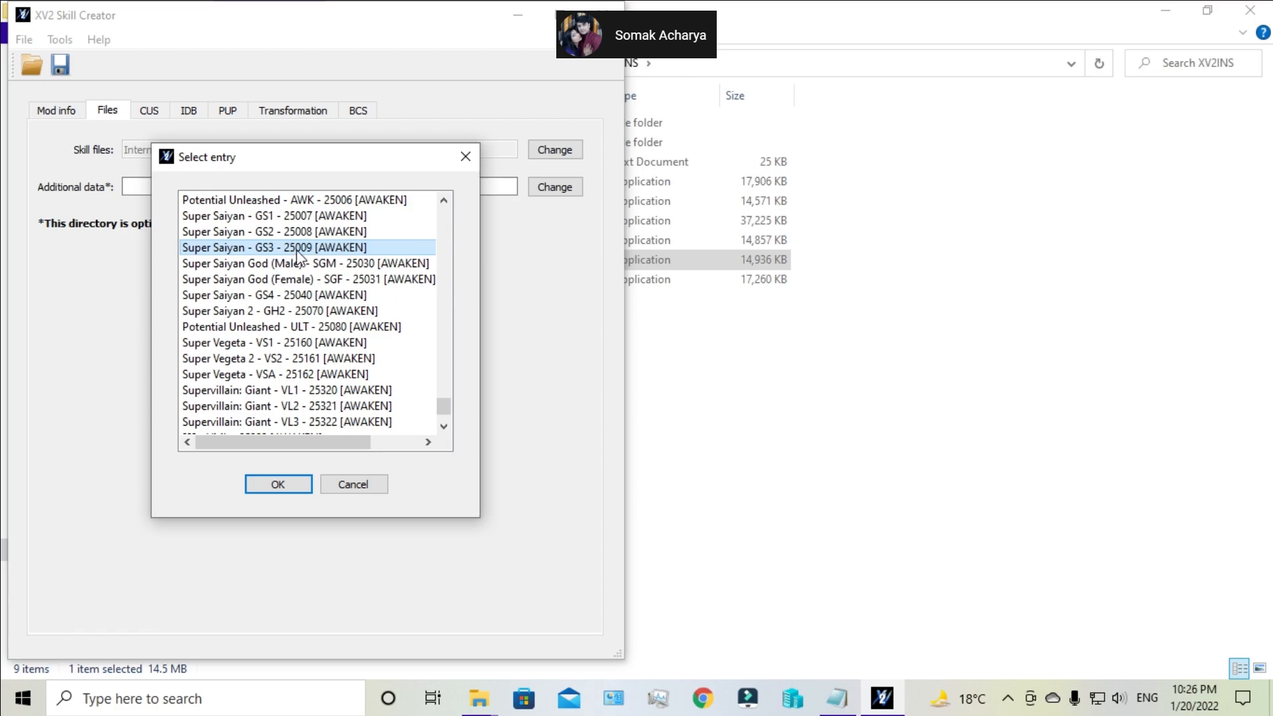
pyautogui.click(350, 489)
# - Review the skill's CUS settings and look up Super Saiyan - GS3 - 25009 [AWAKEN] as their copy source
pyautogui.click(157, 115)
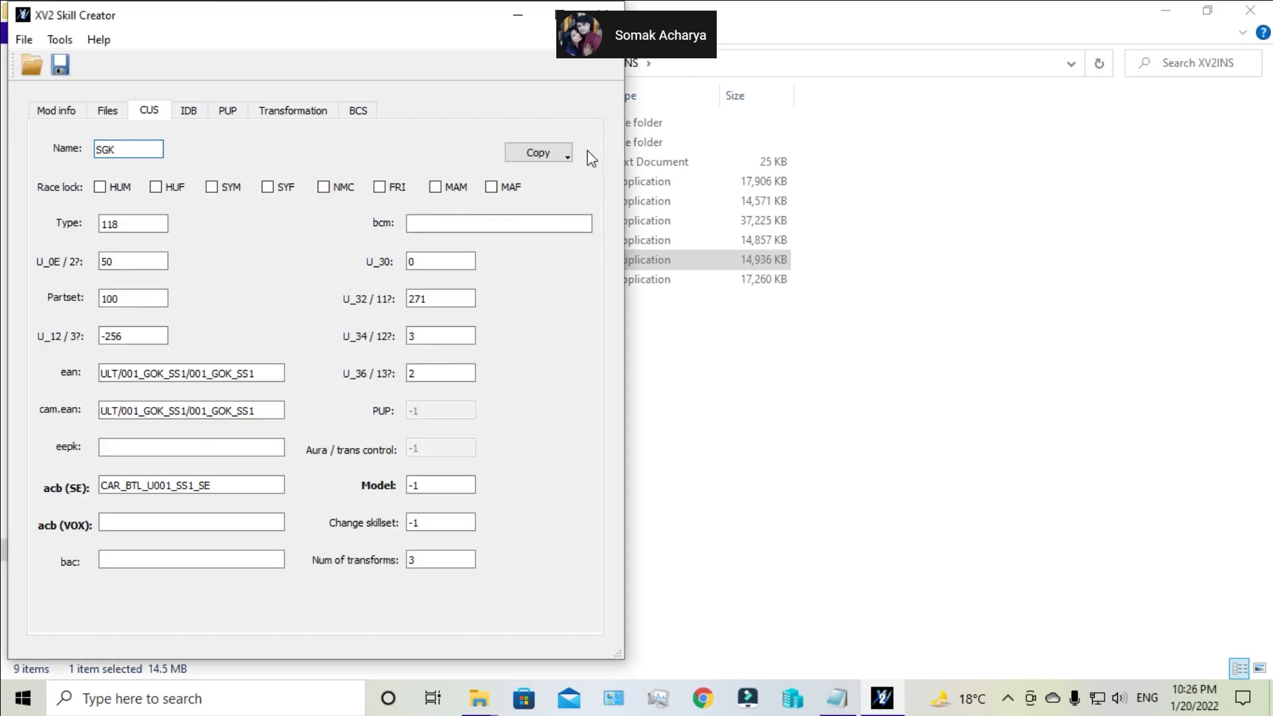
pyautogui.click(563, 154)
pyautogui.click(540, 177)
pyautogui.moveTo(443, 214); pyautogui.dragTo(287, 406)
pyautogui.scroll(3, 301, 327)
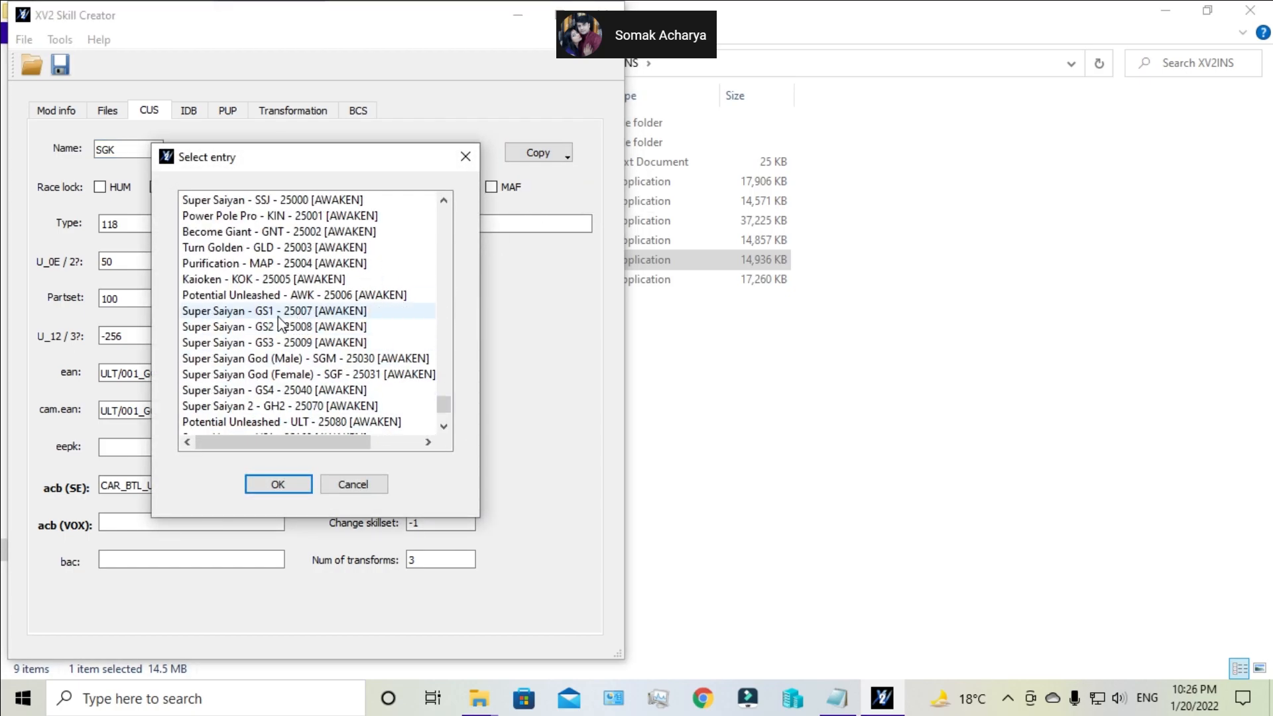
pyautogui.click(275, 343)
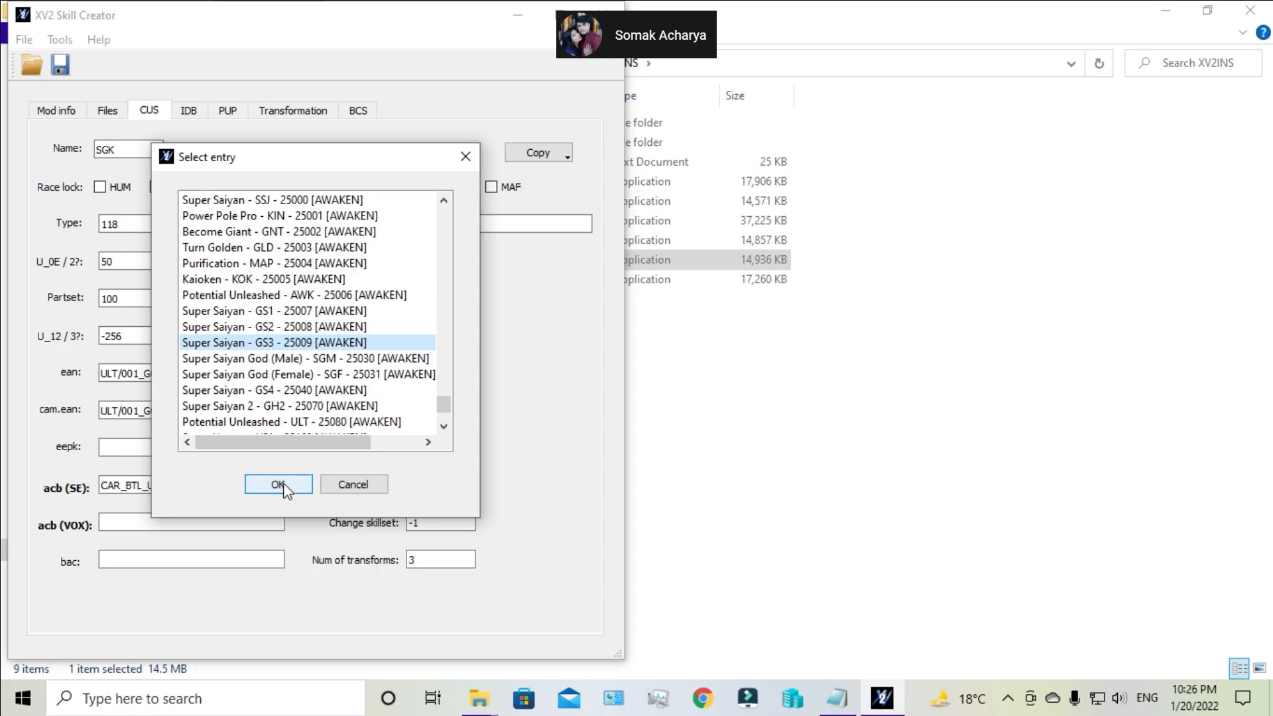
pyautogui.click(309, 483)
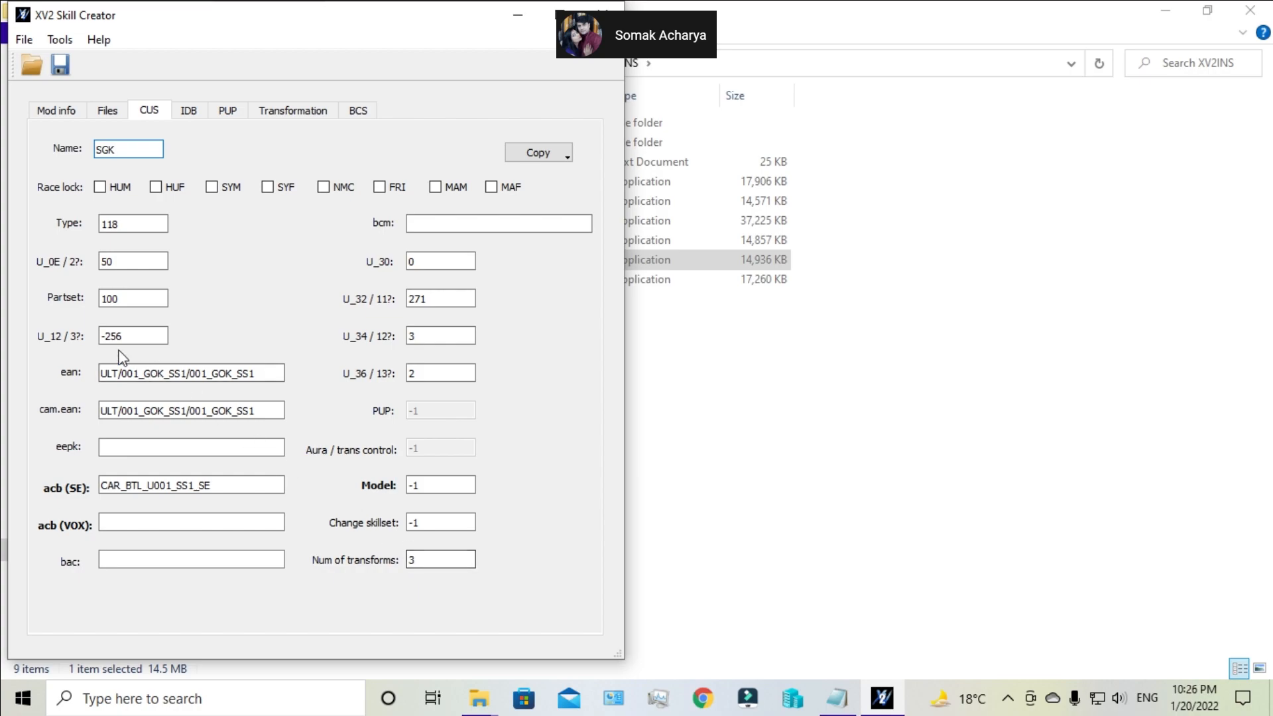
# - Check the Partset value in the CUS settings, and review the skill's IDB and PUP settings
pyautogui.click(133, 300)
pyautogui.moveTo(133, 300); pyautogui.dragTo(76, 304)
pyautogui.click(143, 301)
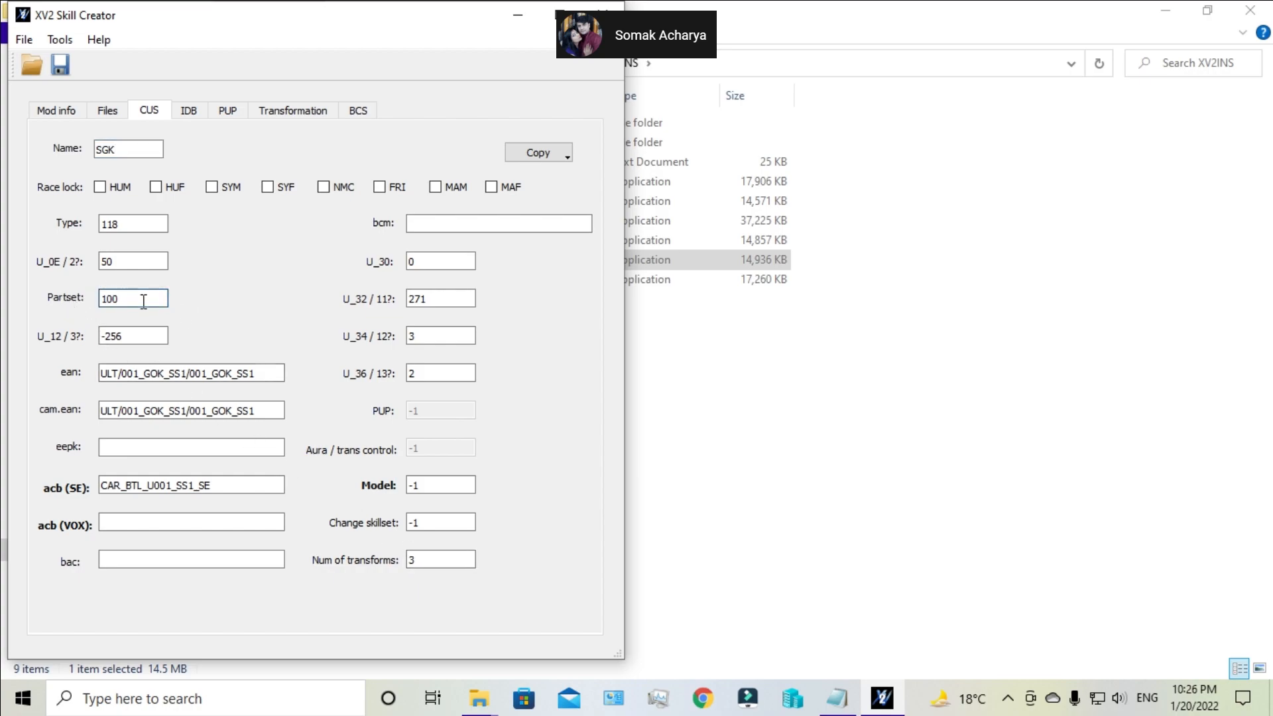
pyautogui.click(199, 114)
pyautogui.click(239, 111)
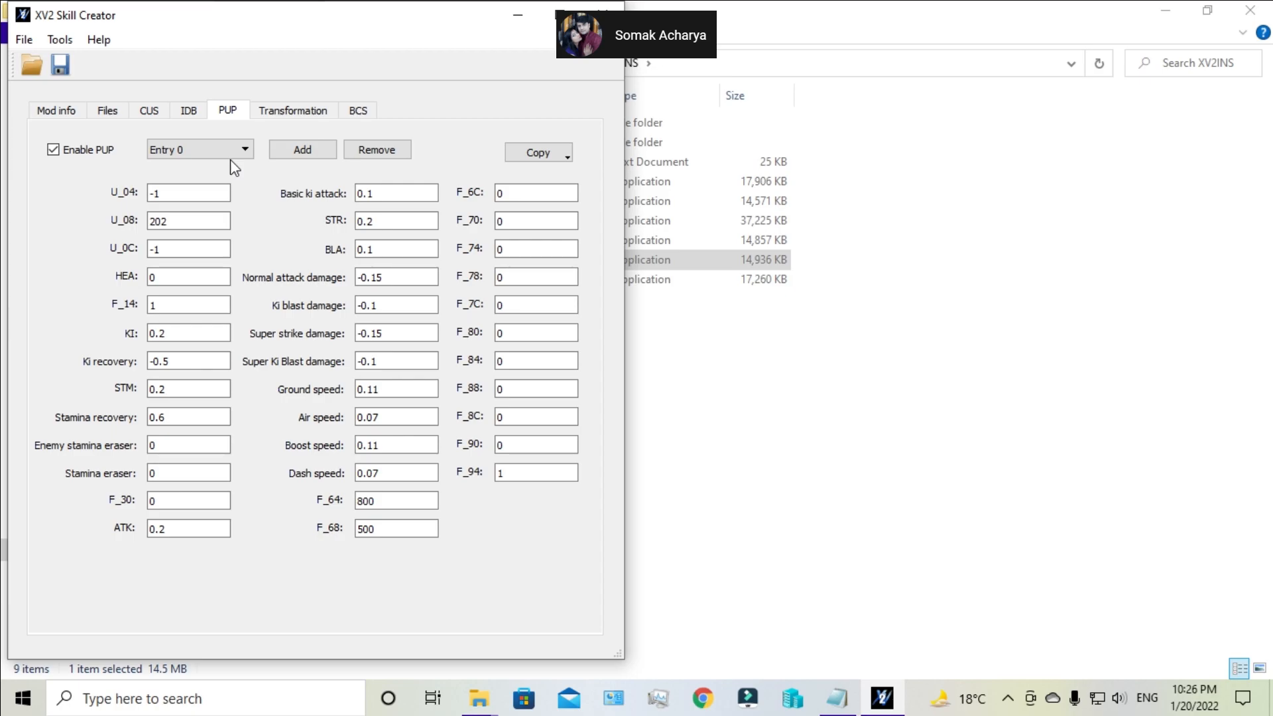
# - Review the Entry 0 transformation settings and browse the Patcher section's copy list for the Super Saiyan - GS3 stages, leaving without copying
pyautogui.click(269, 113)
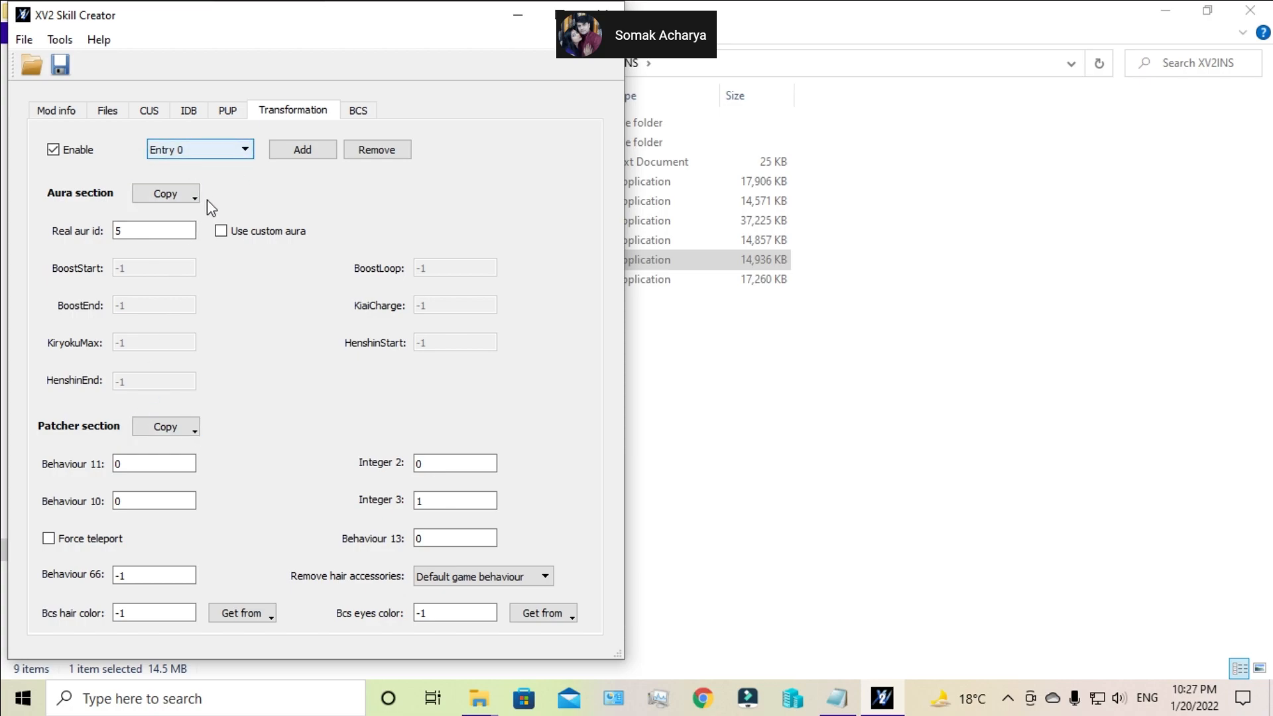
pyautogui.click(189, 434)
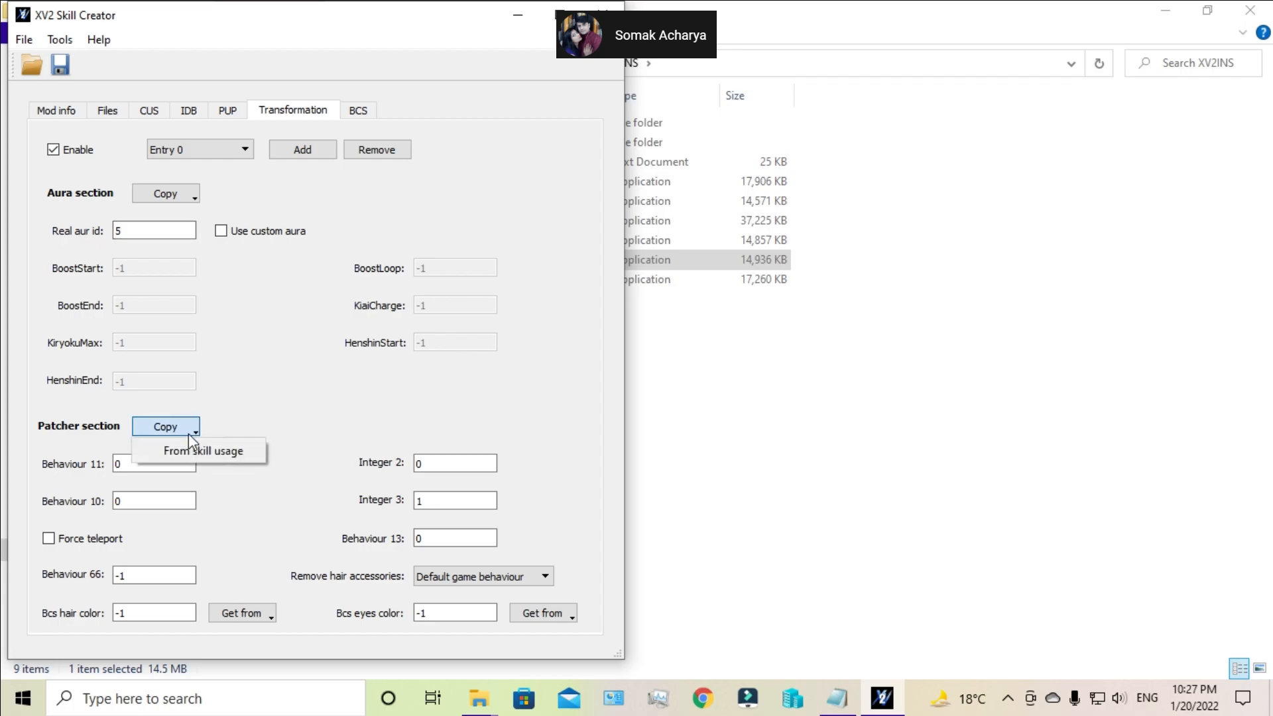
pyautogui.click(190, 447)
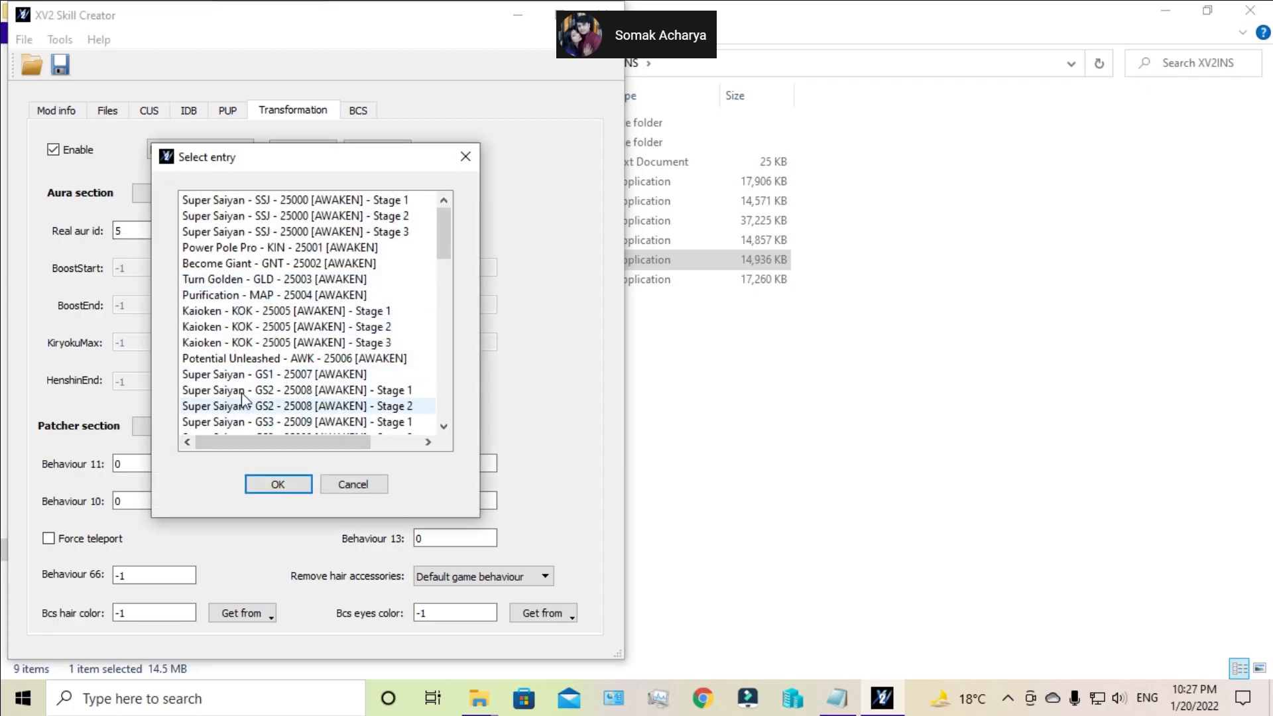
pyautogui.scroll(-3, 285, 348)
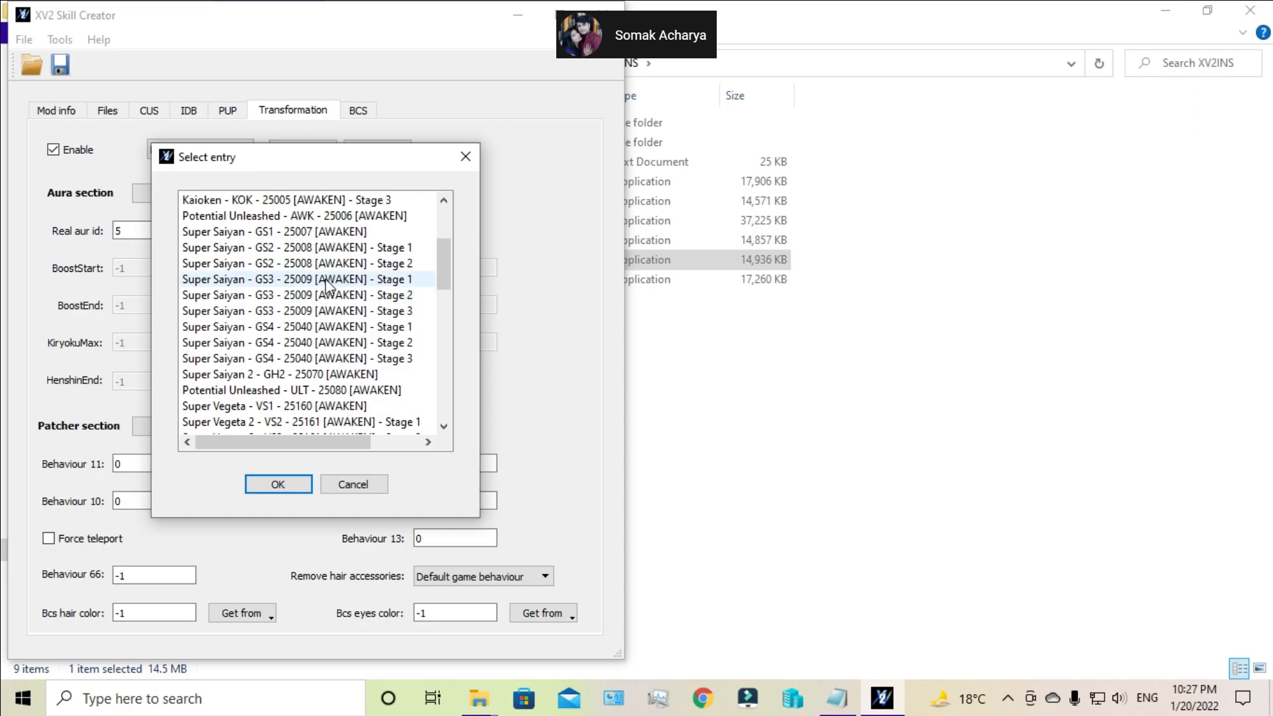
pyautogui.click(353, 485)
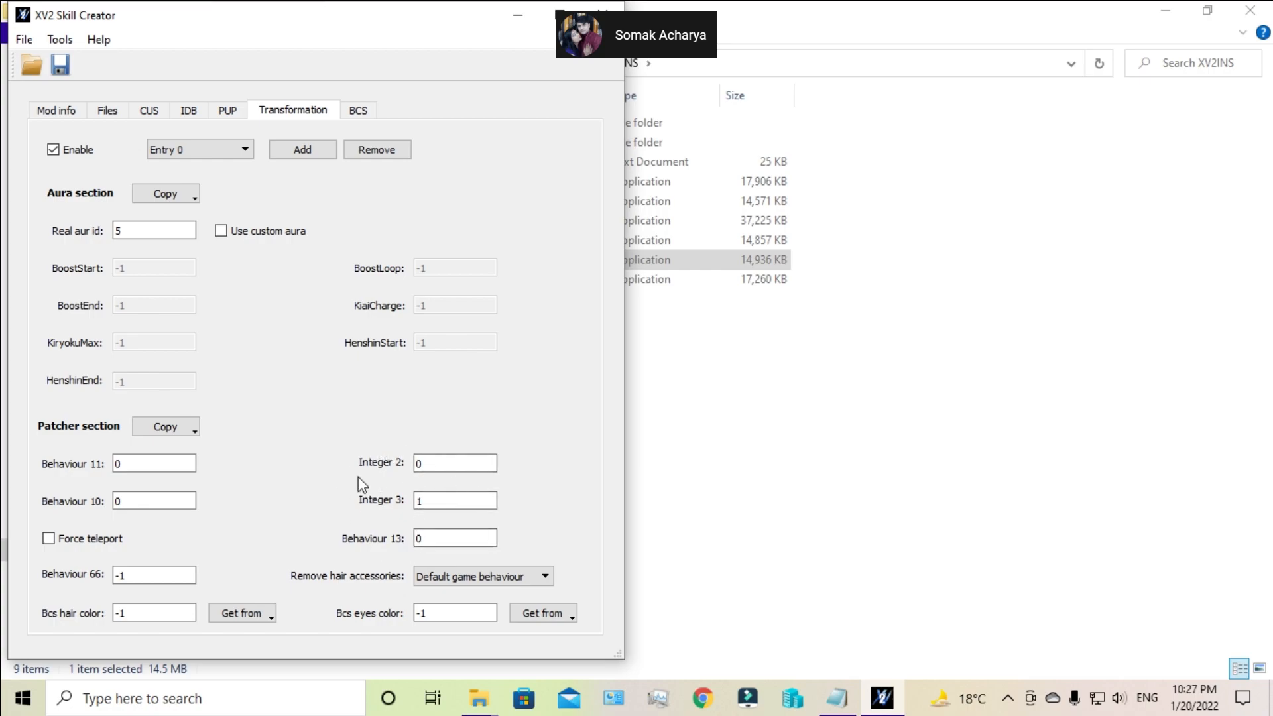
# - Review the aura and patcher values of transformation Entry 1 and Entry 2
pyautogui.click(245, 150)
pyautogui.click(229, 181)
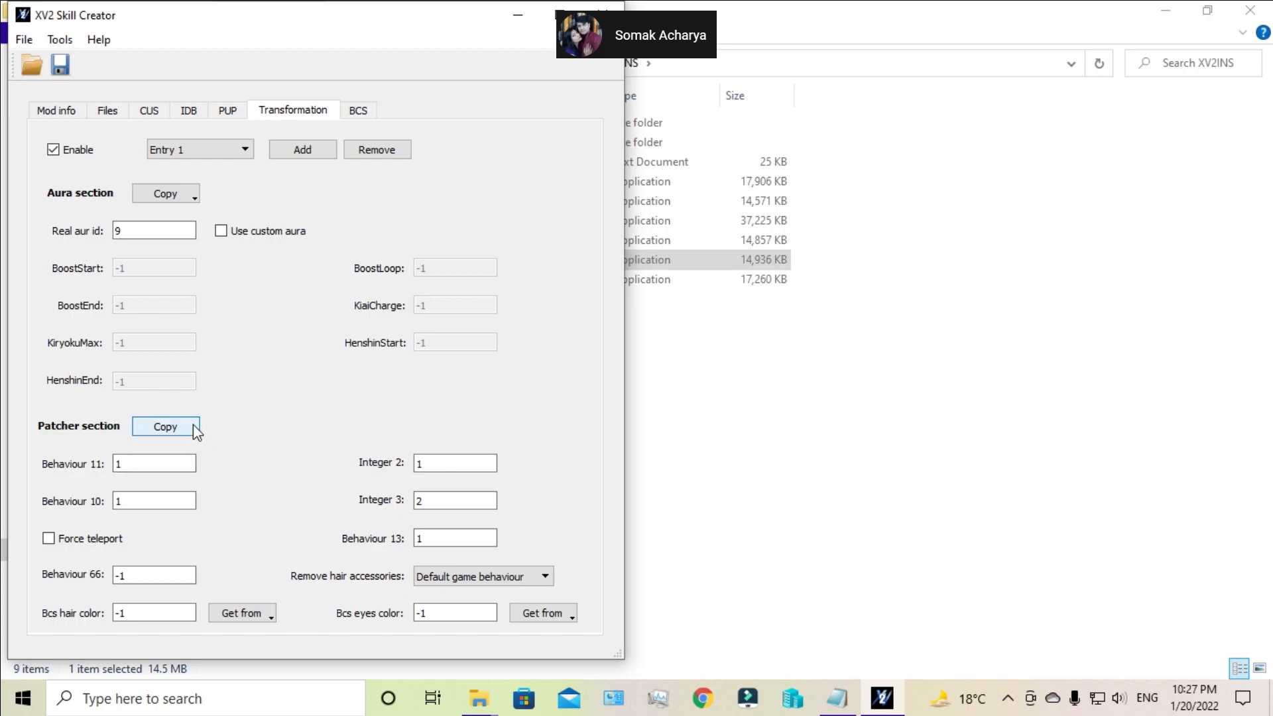
pyautogui.click(247, 149)
pyautogui.click(229, 189)
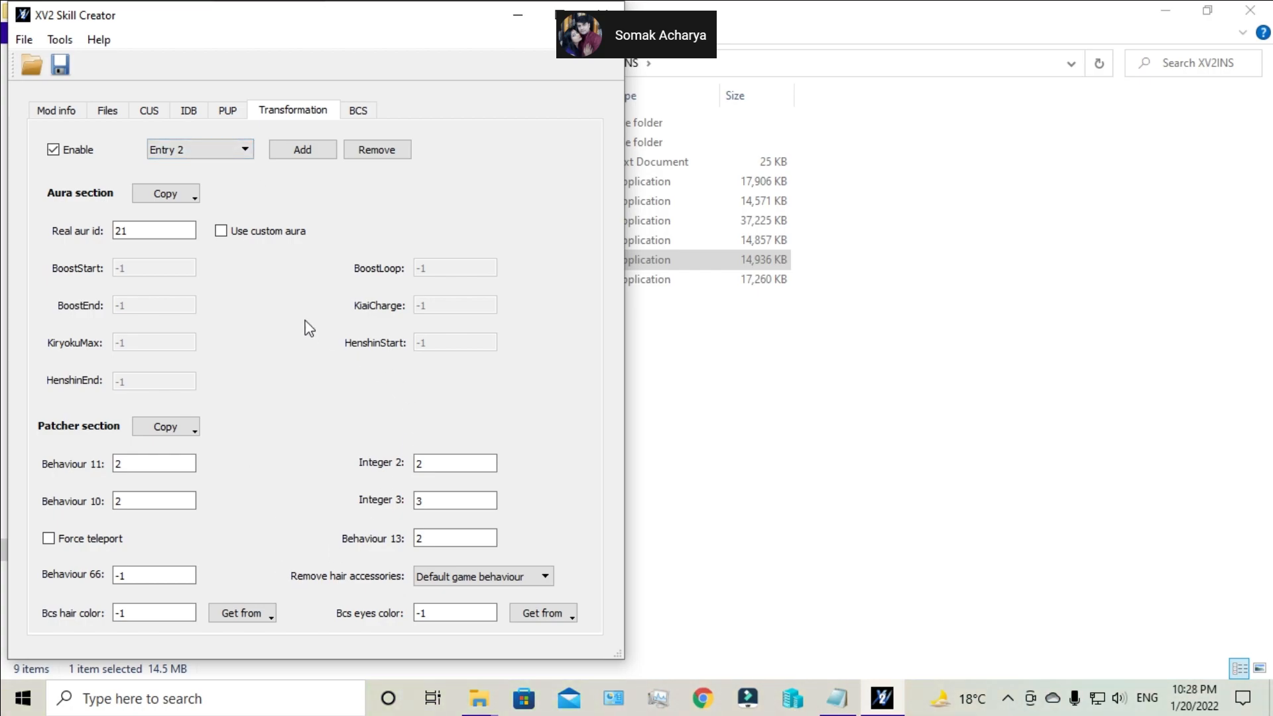
# - Close XV2 Skill Creator, launch xv2characreat, and load the Son Goku X2M file
pyautogui.click(77, 112)
pyautogui.click(600, 8)
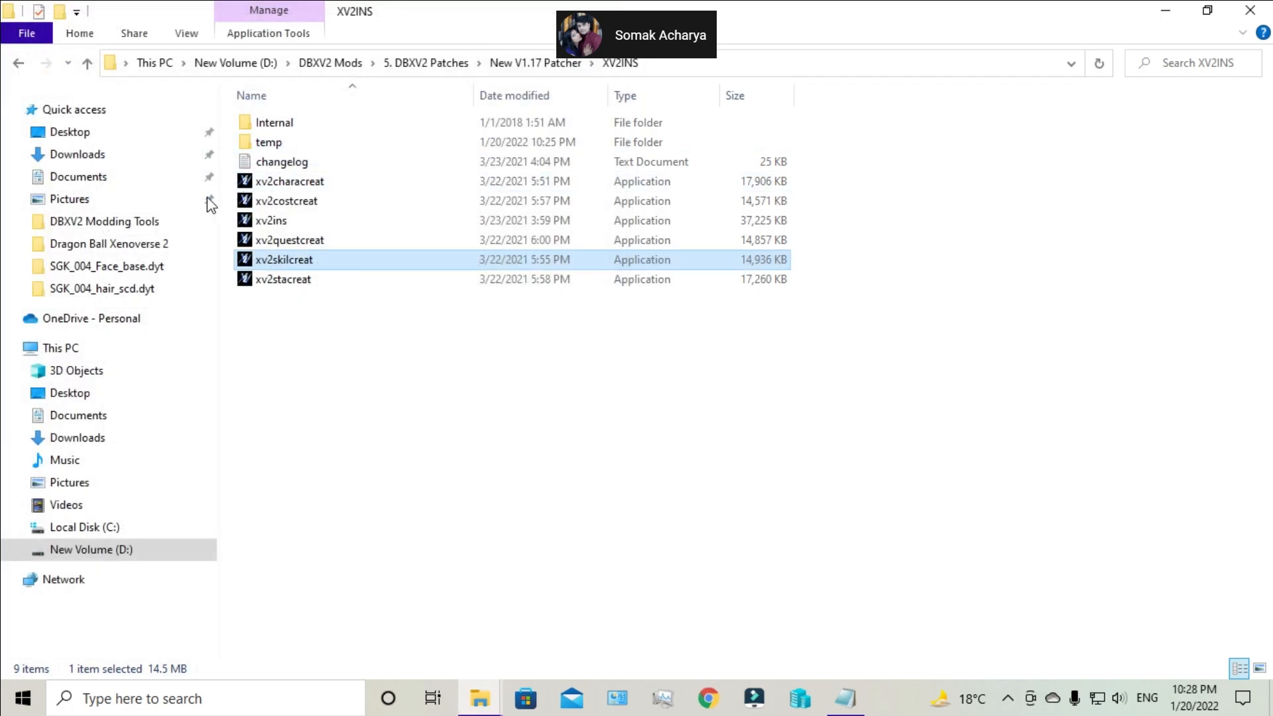
pyautogui.doubleClick(316, 181)
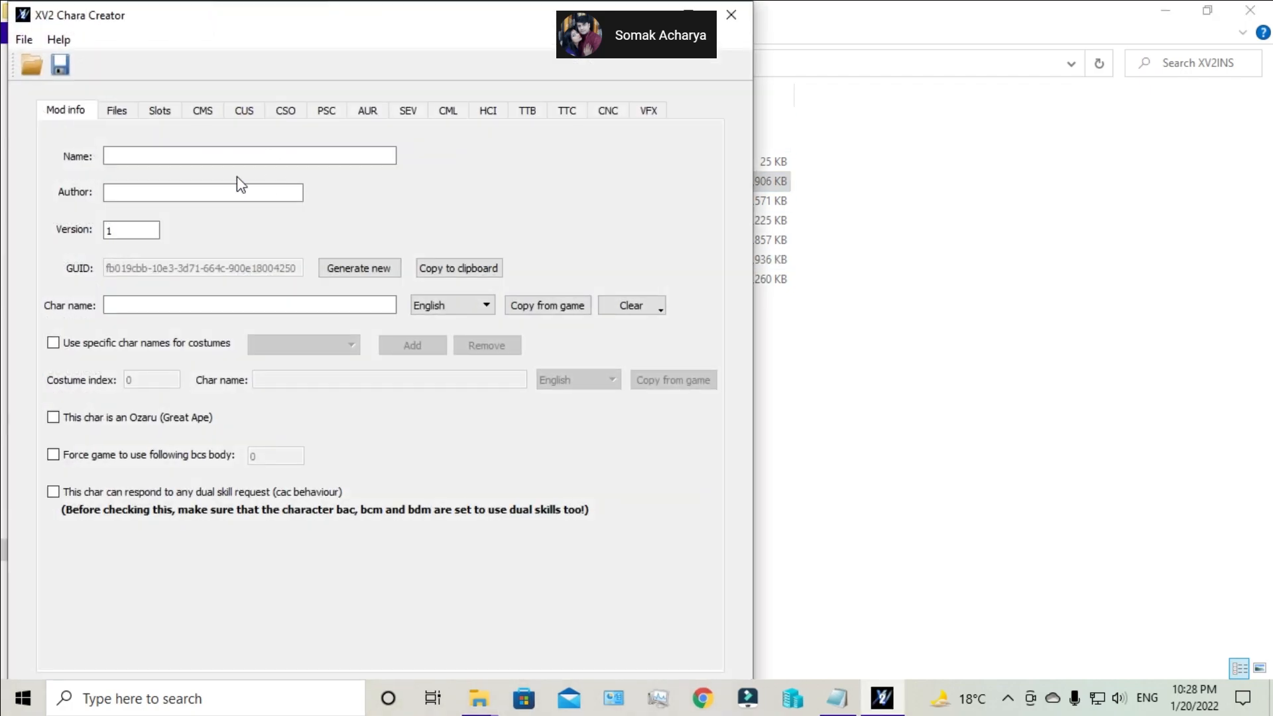
pyautogui.click(42, 65)
pyautogui.click(228, 300)
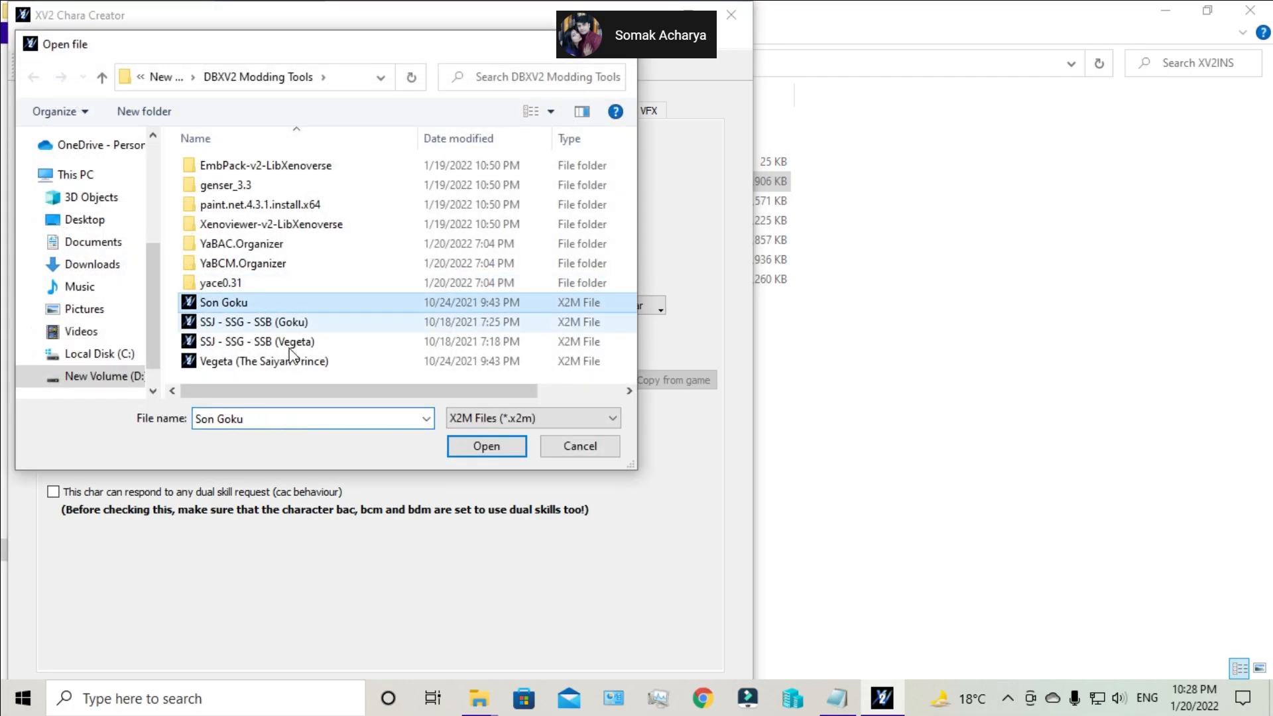
pyautogui.click(478, 437)
# - Try to update the character's embedded custom skill from the SSJ - SSG - SSB (Goku) X2M file, cancelling at the link-or-embed choice
pyautogui.click(244, 110)
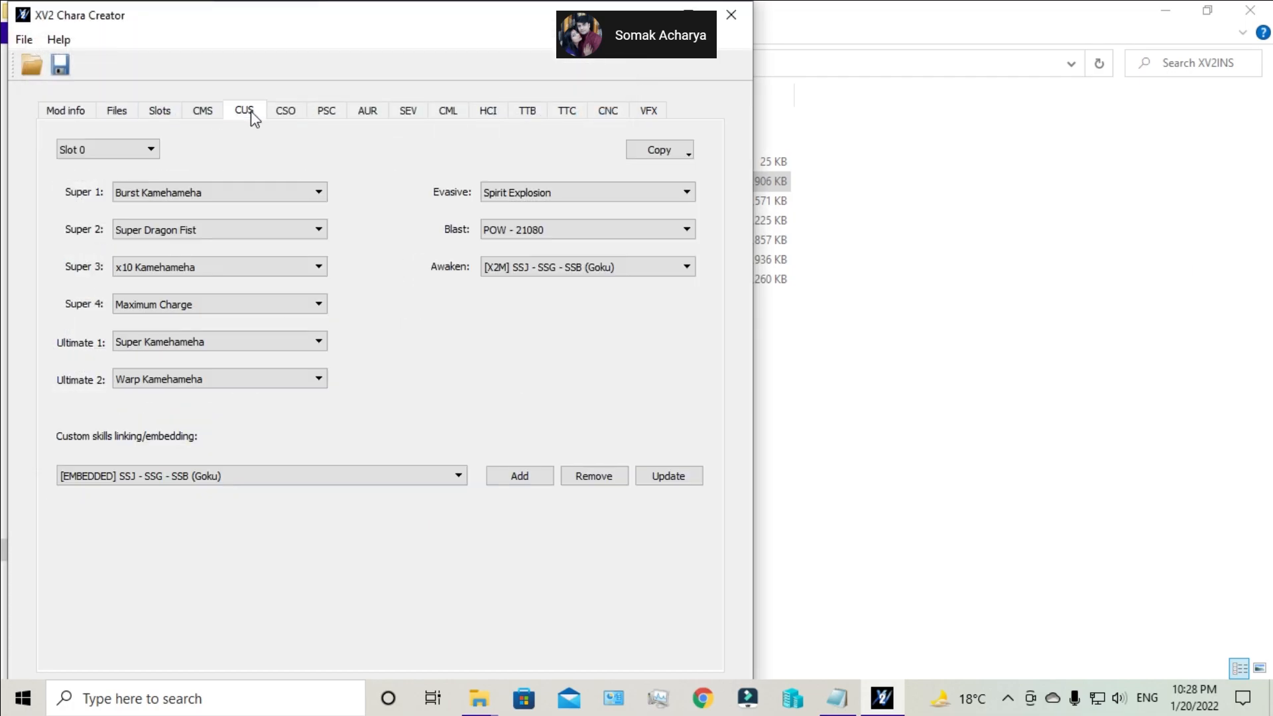
pyautogui.click(522, 477)
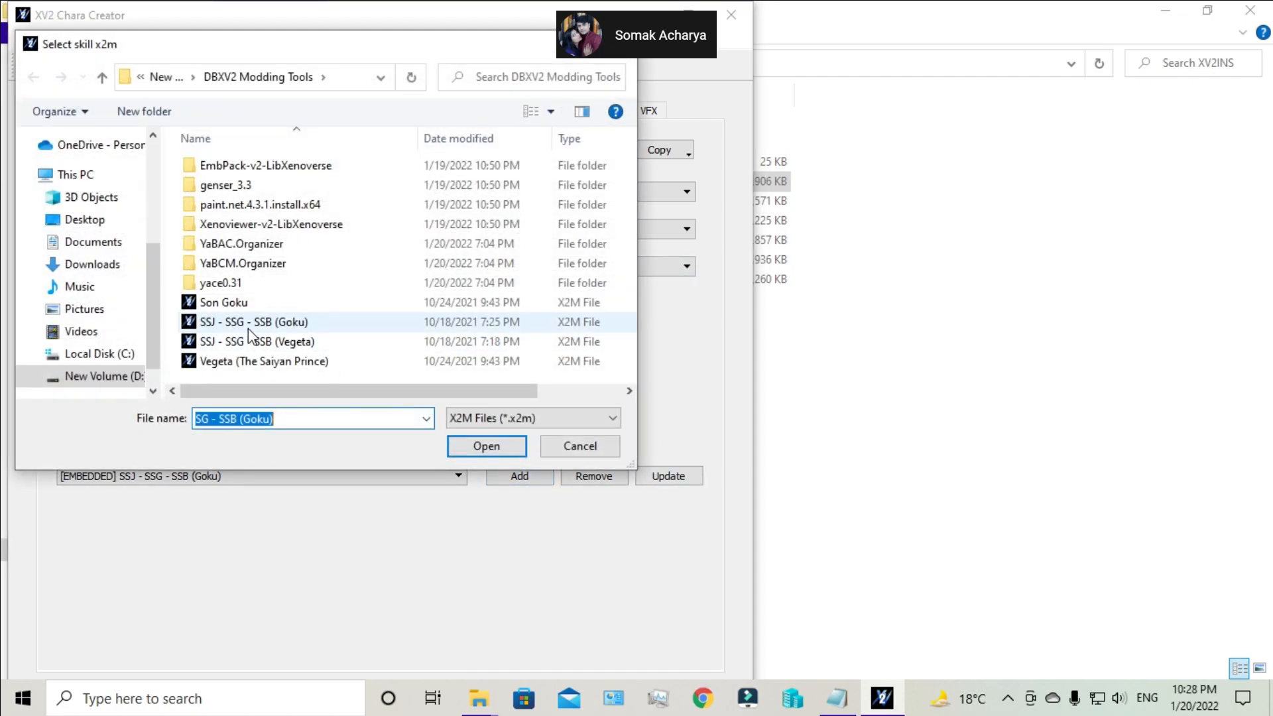
pyautogui.click(554, 450)
pyautogui.click(669, 477)
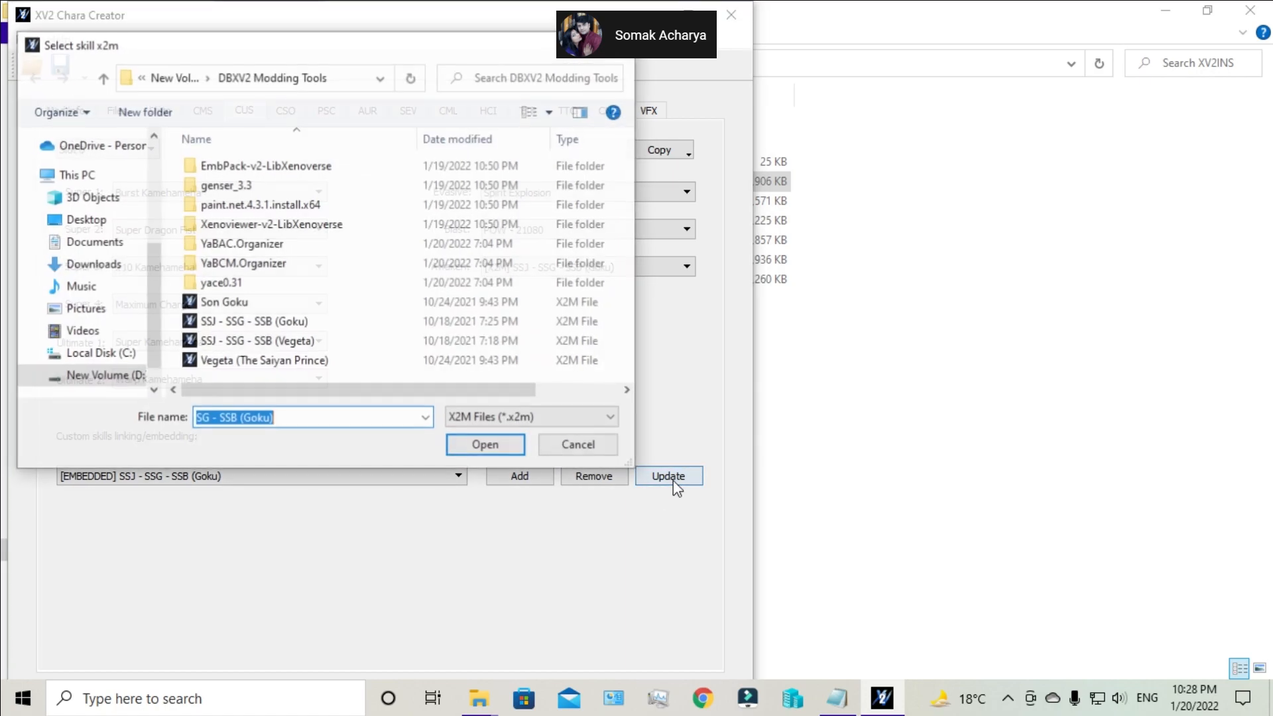
pyautogui.click(272, 322)
pyautogui.click(486, 443)
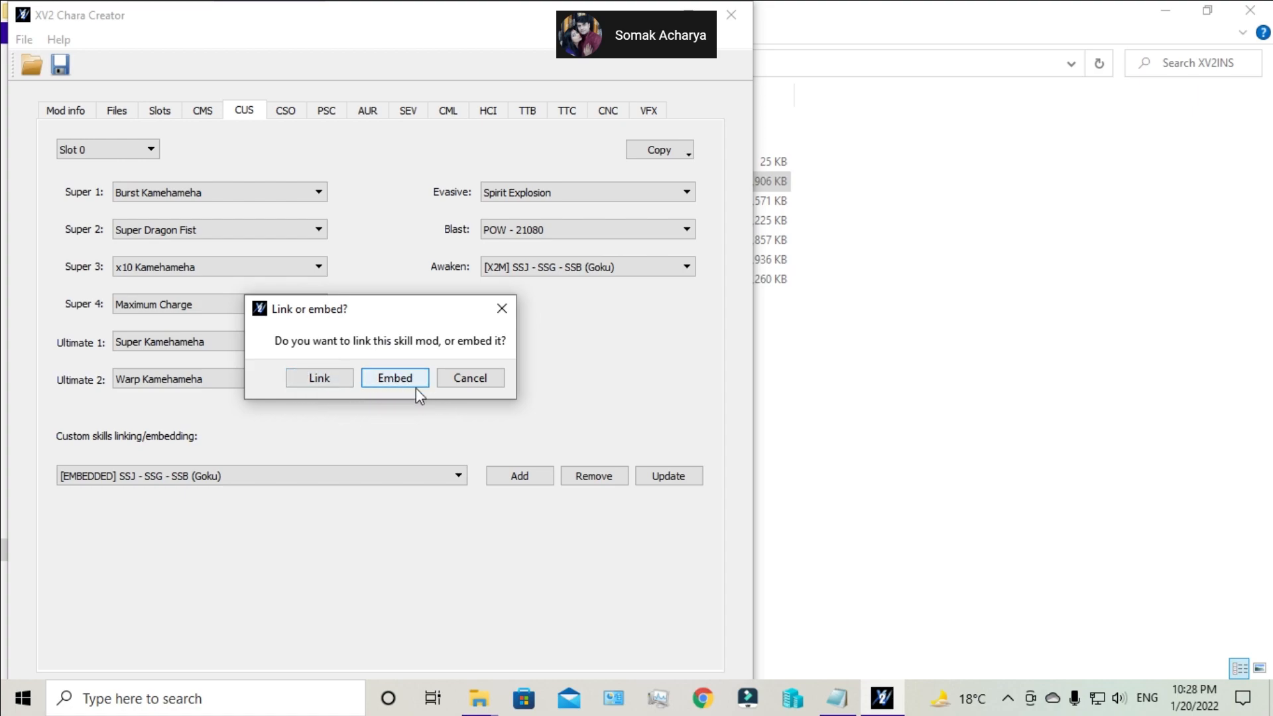
pyautogui.click(468, 380)
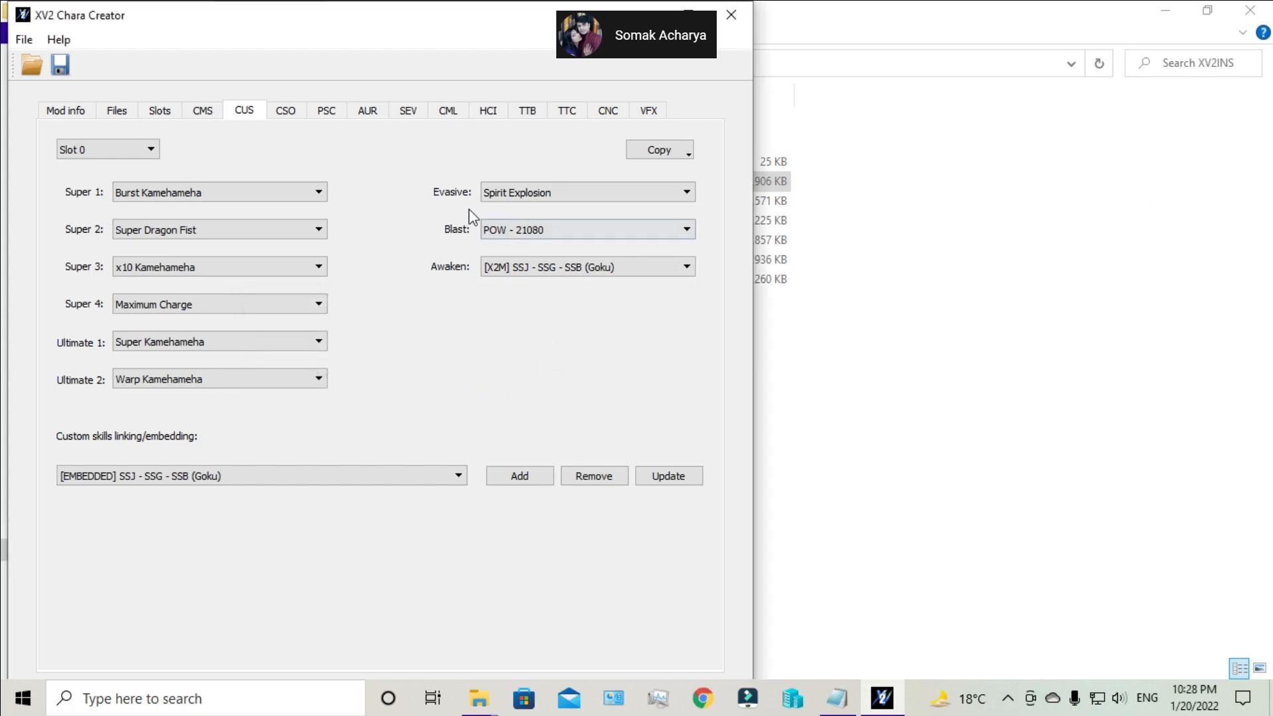
# - Return to the mod info, close XV2 Chara Creator, and refresh the XV2INS folder
pyautogui.click(64, 111)
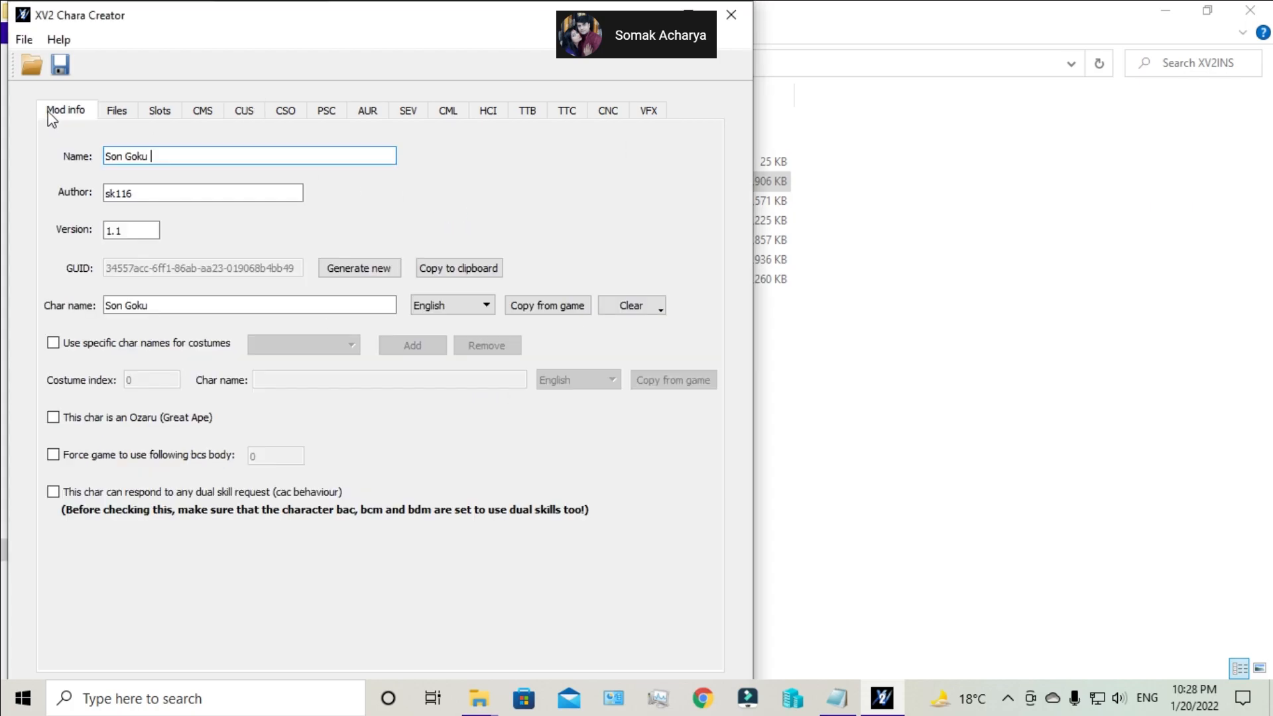
pyautogui.click(731, 15)
pyautogui.rightClick(670, 361)
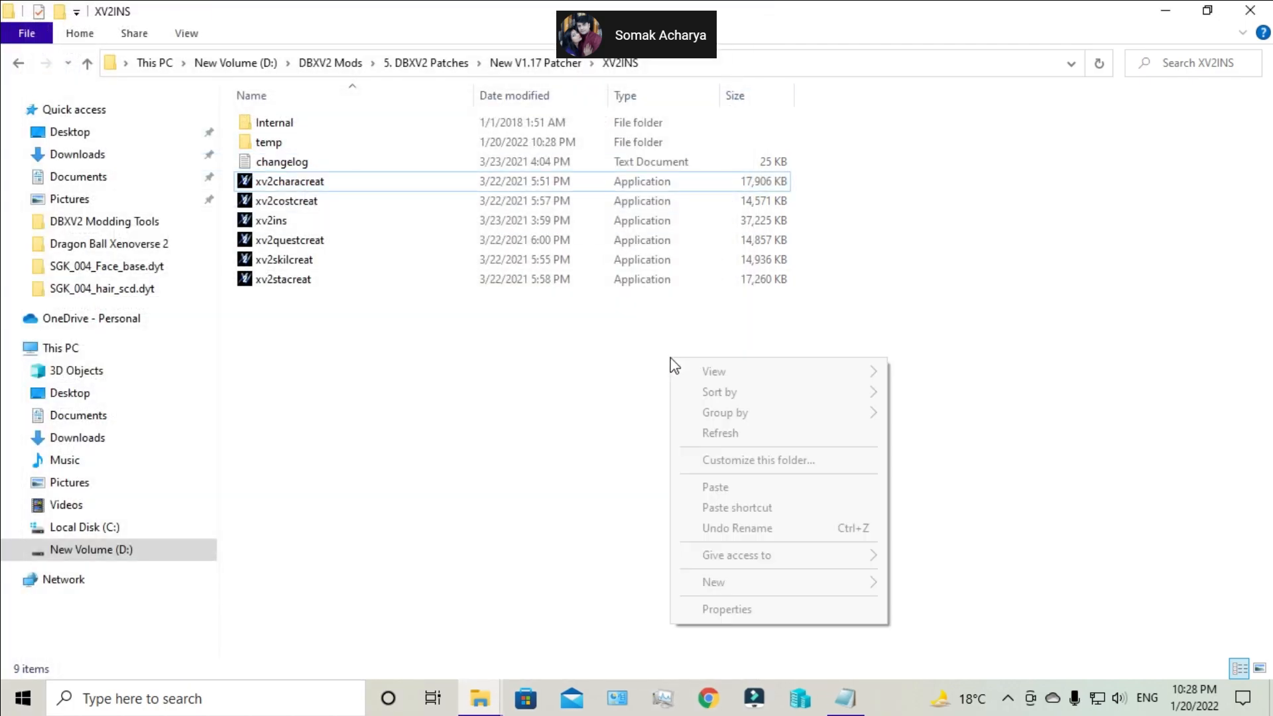
pyautogui.click(736, 434)
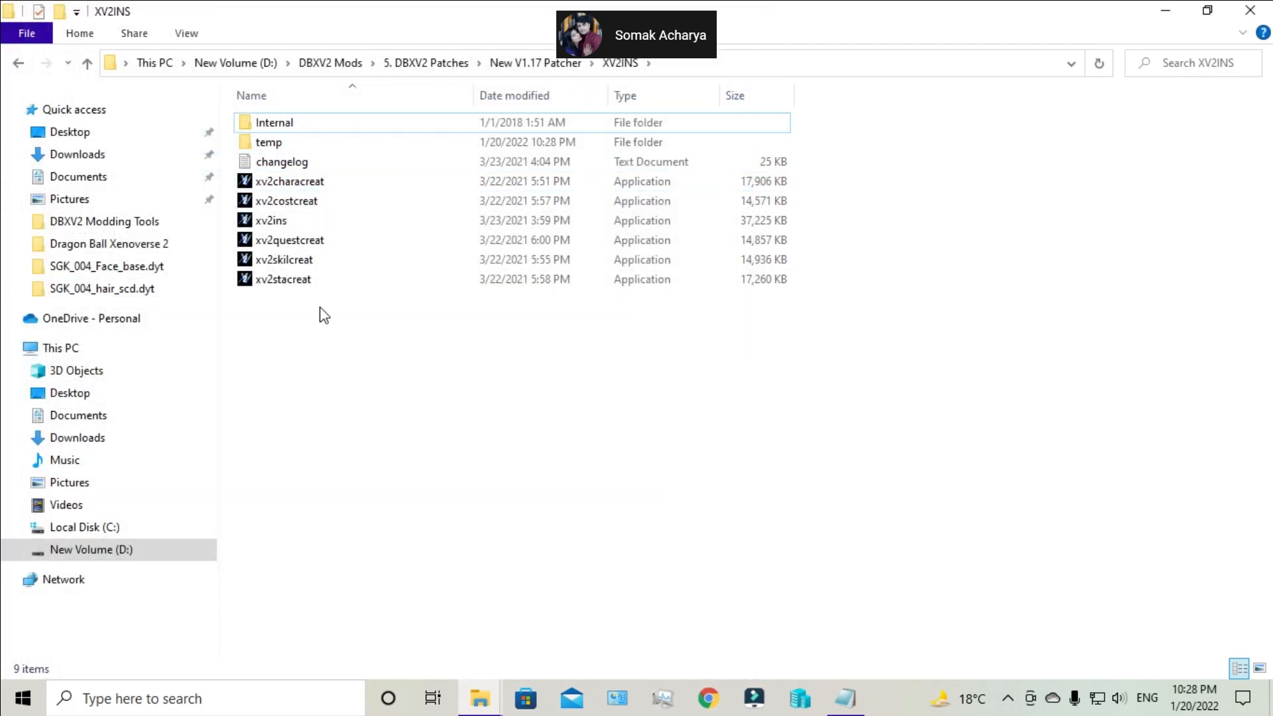
# - Switch to the DBXV2 Modding Tools folder, start the Son Goku X2M install, decline reinstalling the mod, and refresh the folder
pyautogui.click(479, 699)
pyautogui.click(824, 659)
pyautogui.click(1150, 57)
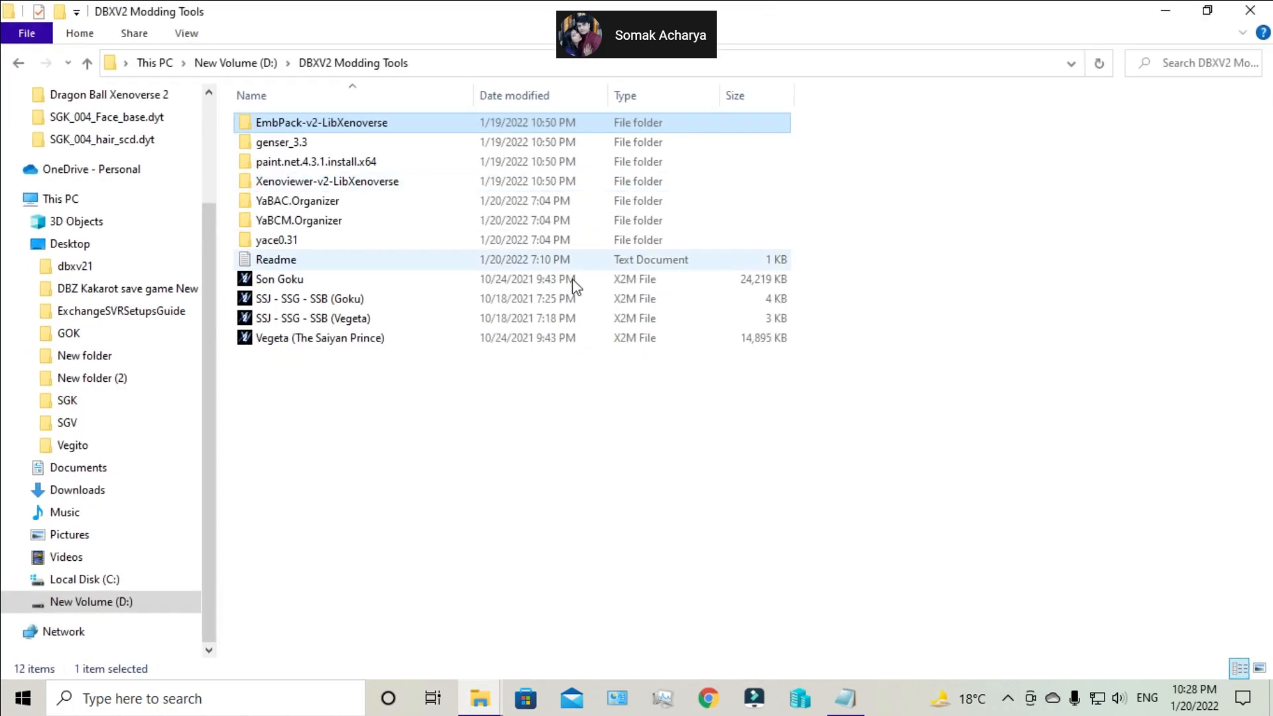
pyautogui.doubleClick(292, 284)
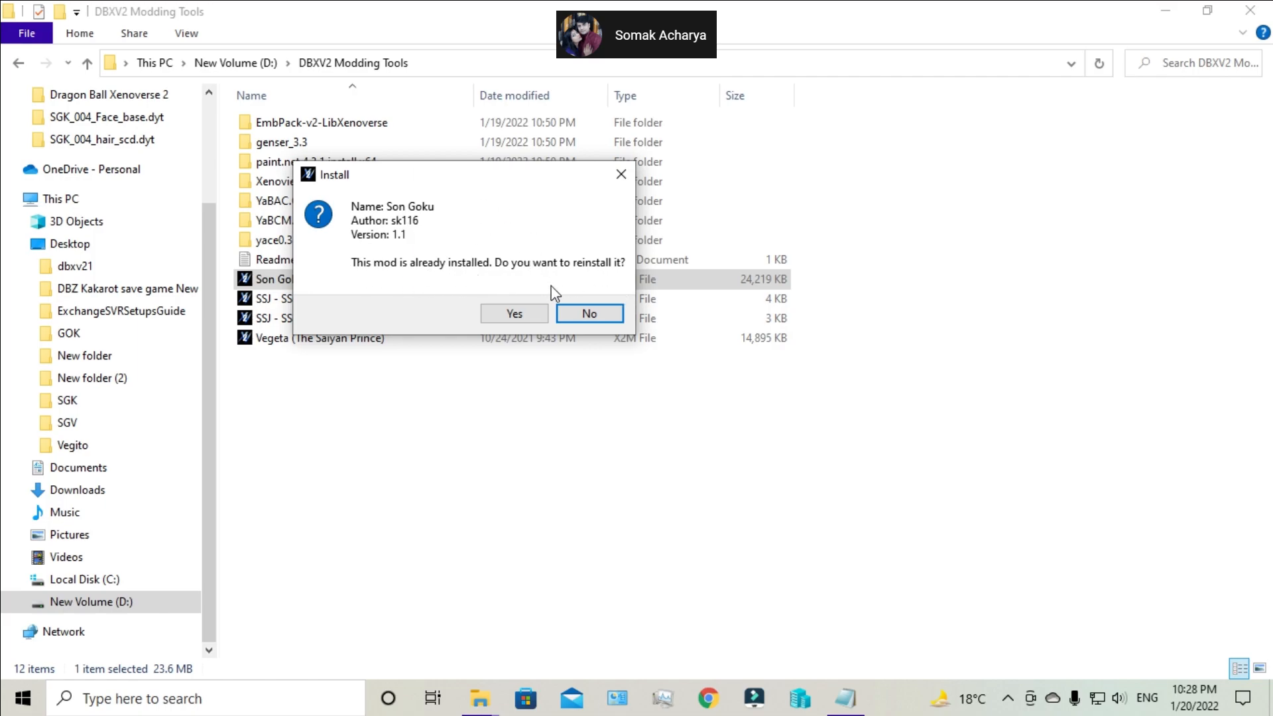
pyautogui.click(586, 314)
pyautogui.rightClick(441, 456)
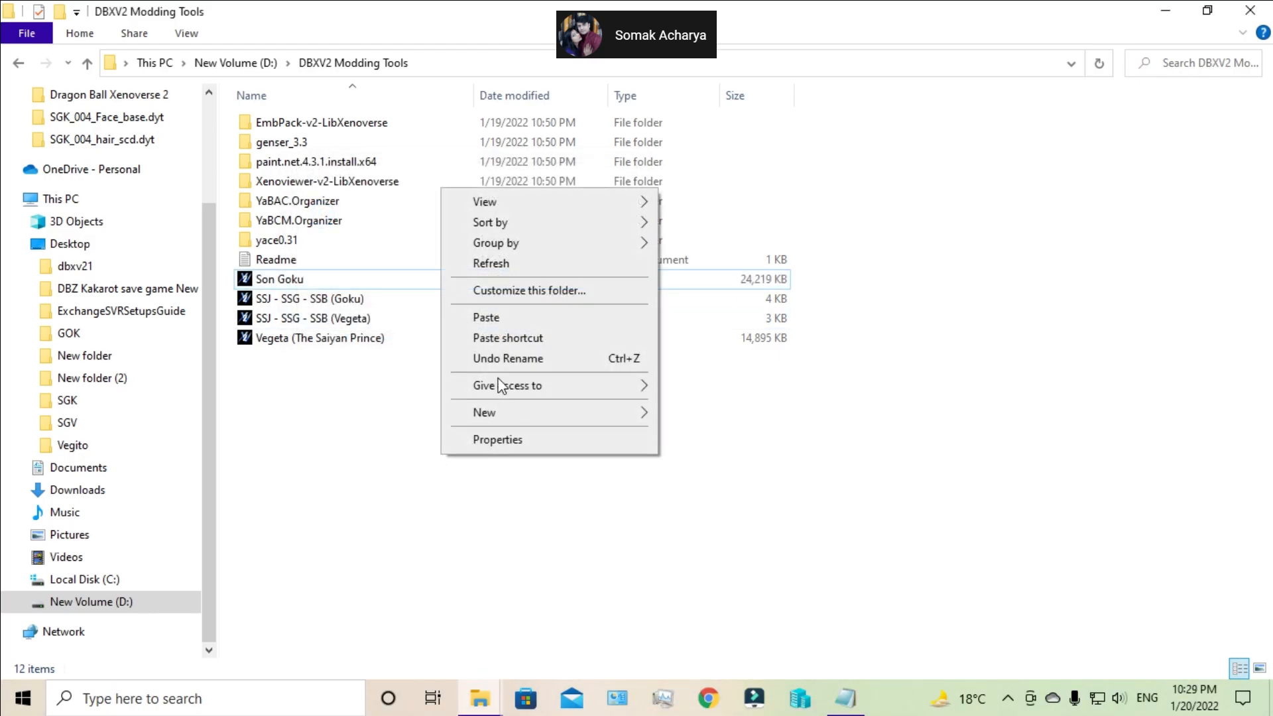
pyautogui.click(508, 265)
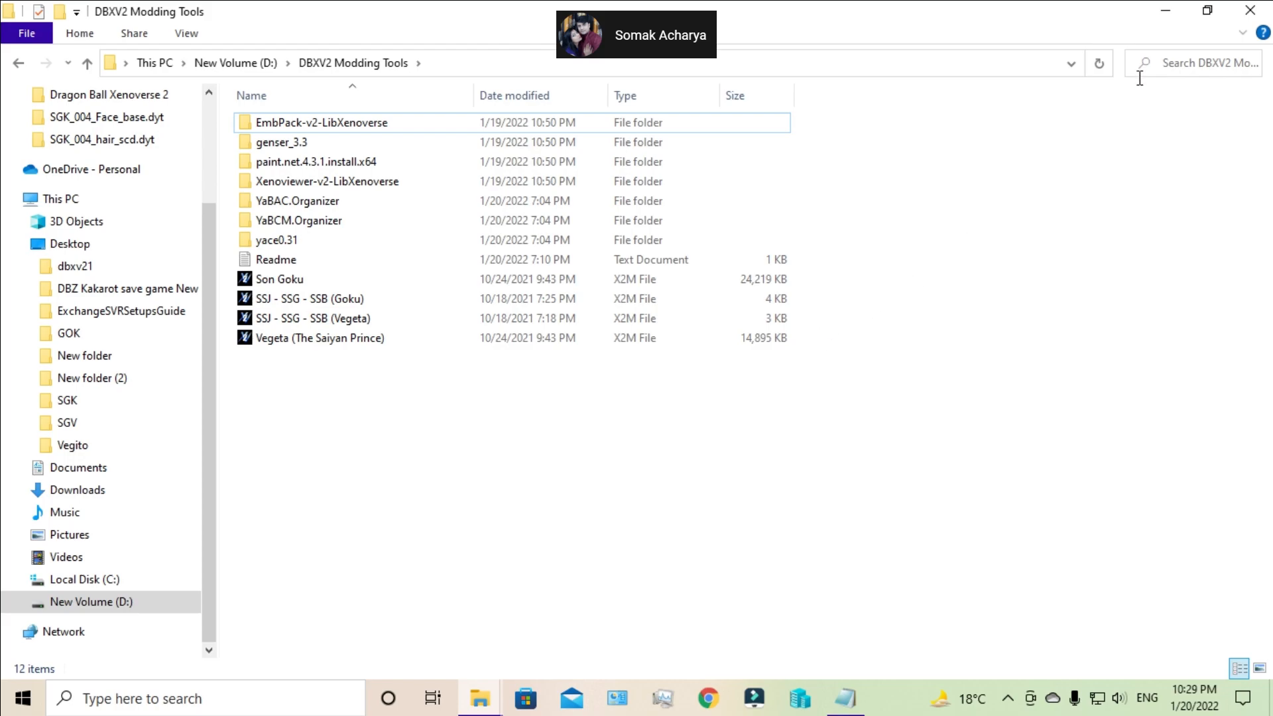
# - Minimize the open File Explorer windows
pyautogui.click(1166, 12)
pyautogui.click(1165, 12)
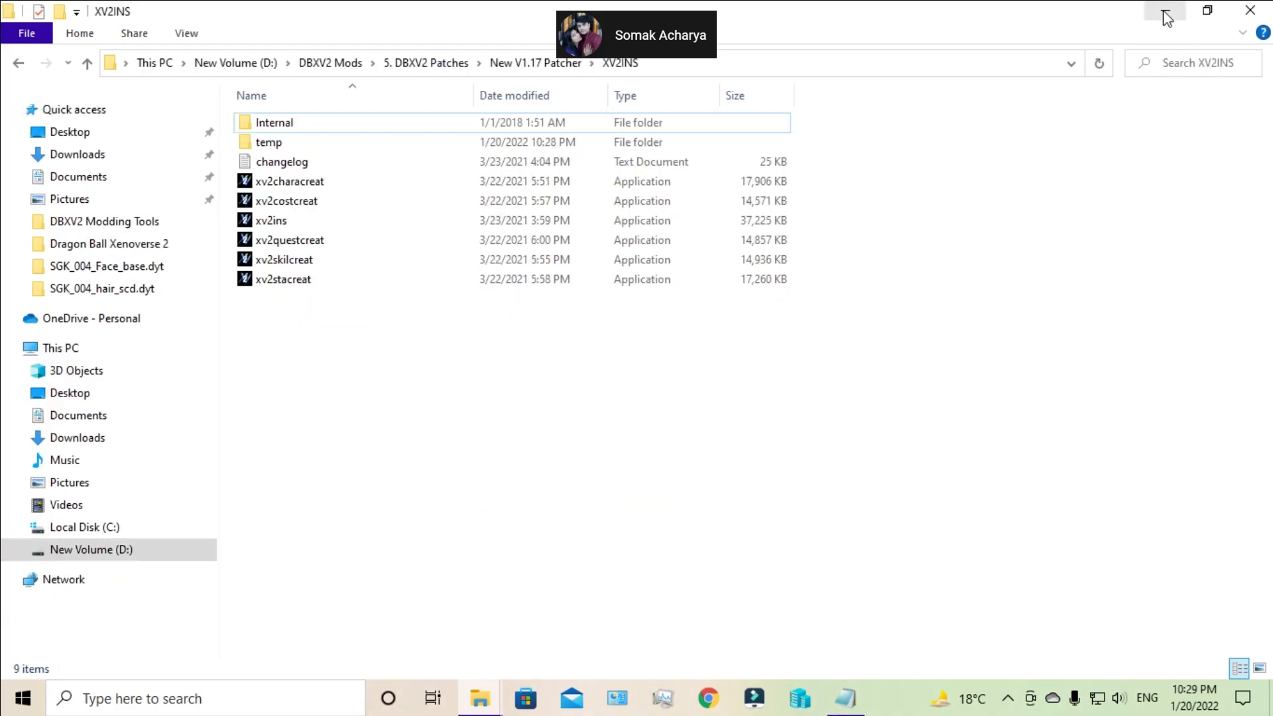
pyautogui.click(1165, 12)
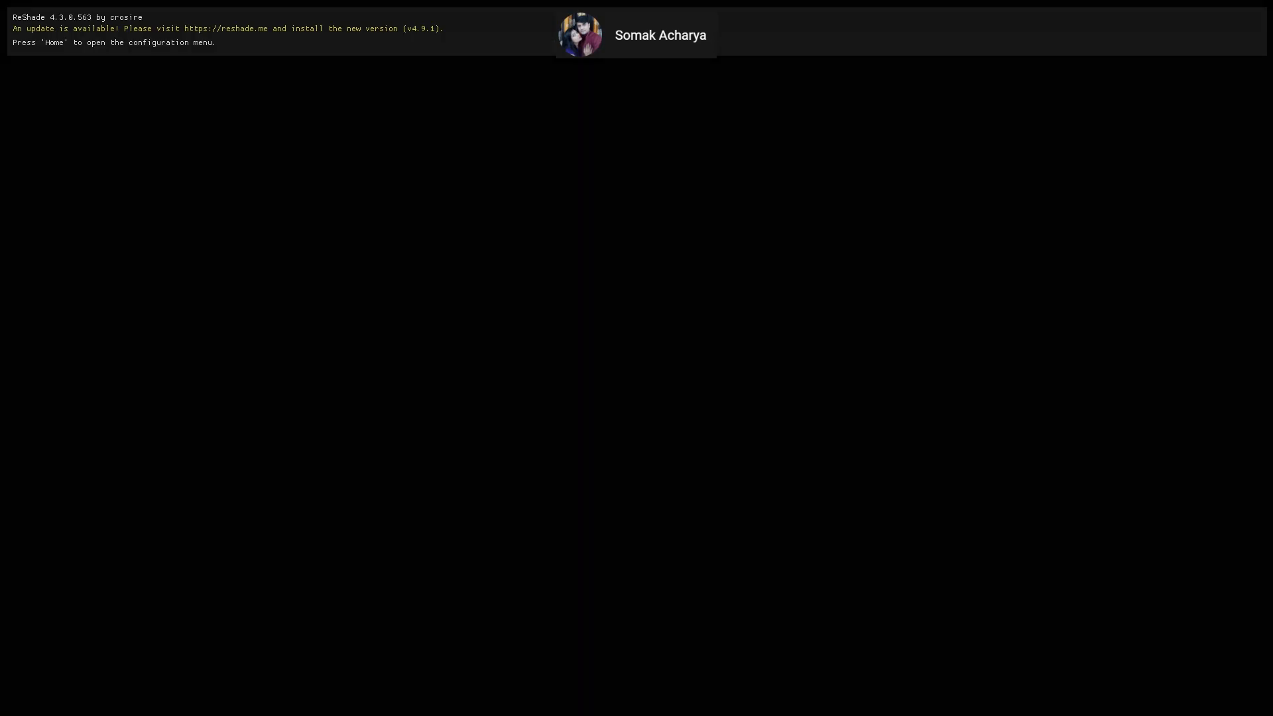